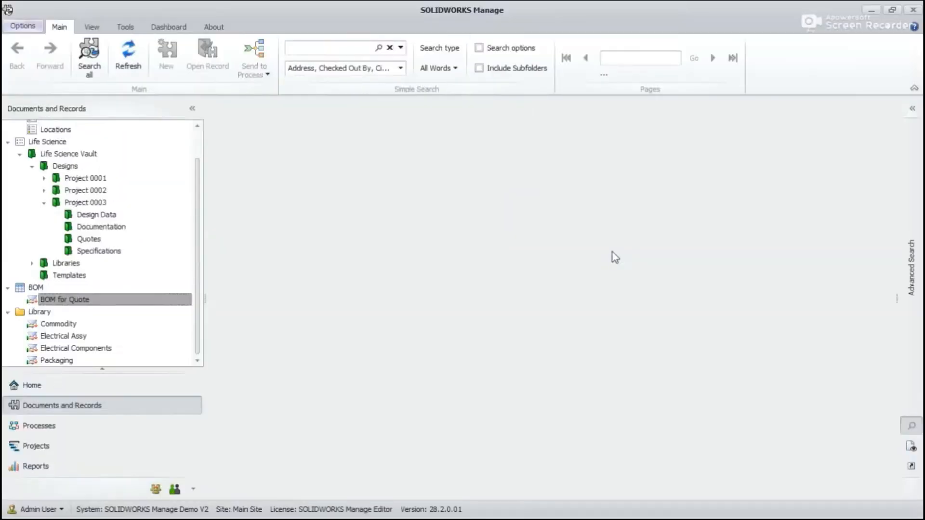
# - Browse the Home area's tasks, favorite reports and timesheets
pyautogui.click(62, 390)
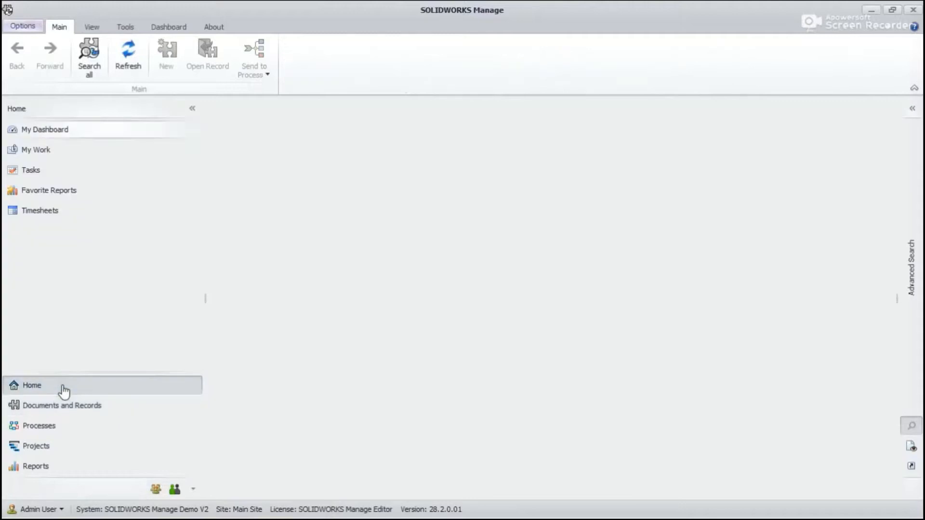
pyautogui.click(46, 172)
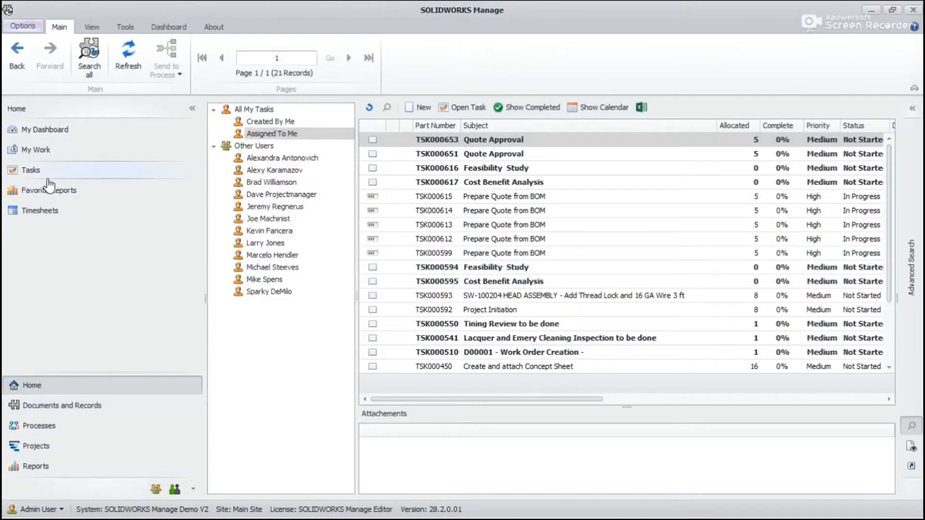
pyautogui.click(70, 189)
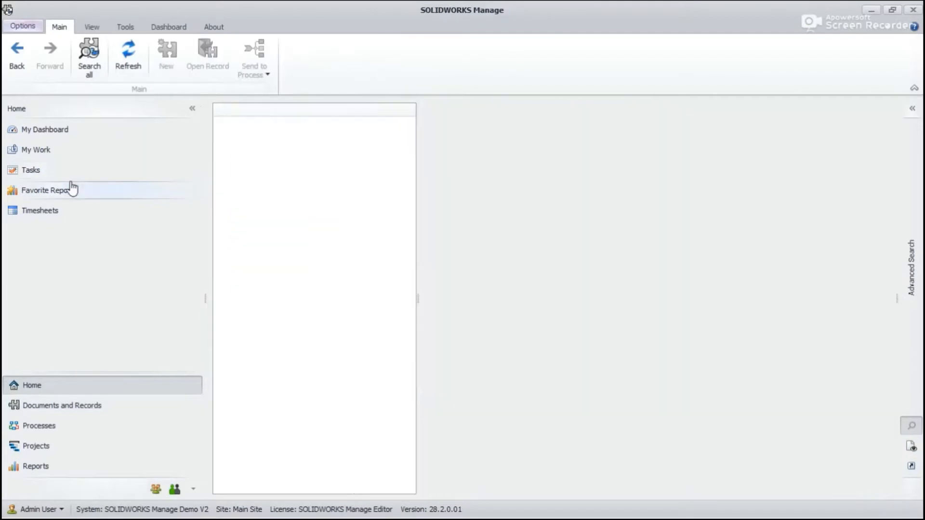
pyautogui.click(51, 212)
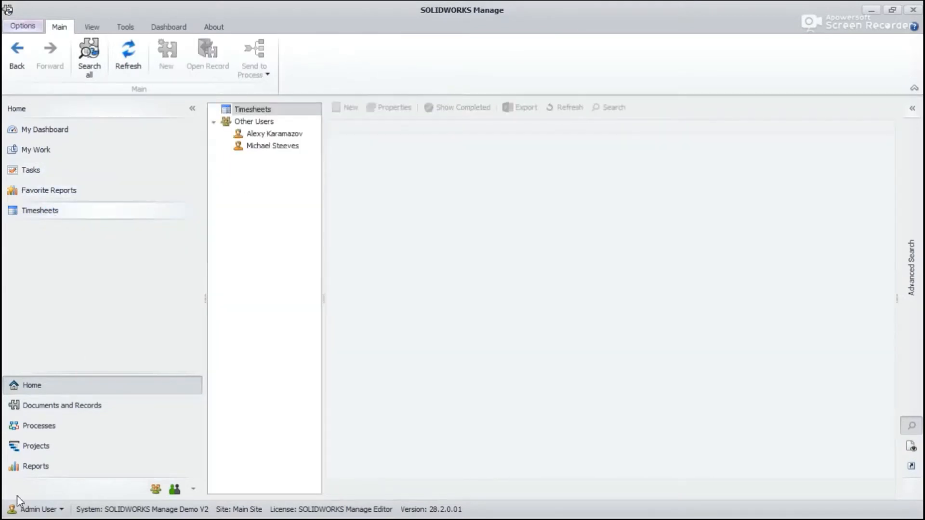
# - Look through Documents and Records, viewing the Project 0003 vault folder and the BOM for Quote records
pyautogui.click(50, 412)
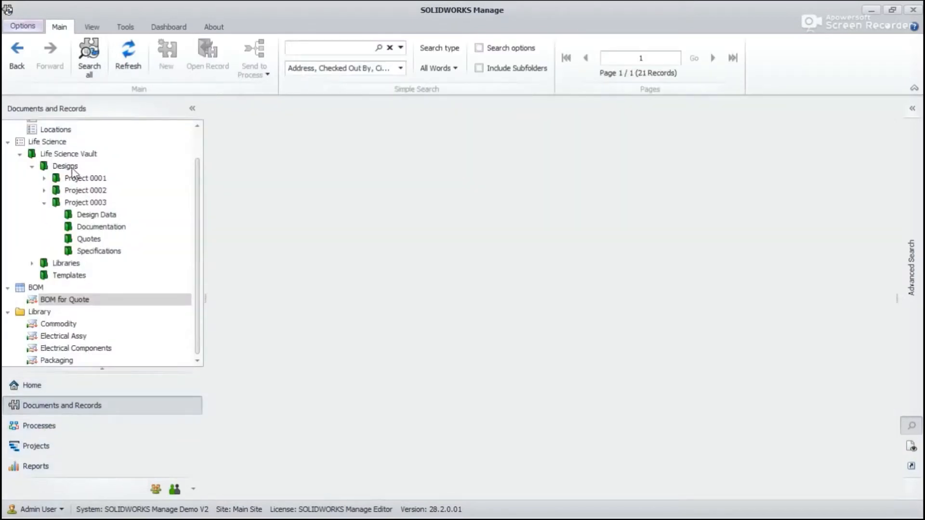
pyautogui.click(84, 202)
pyautogui.scroll(1, 73, 193)
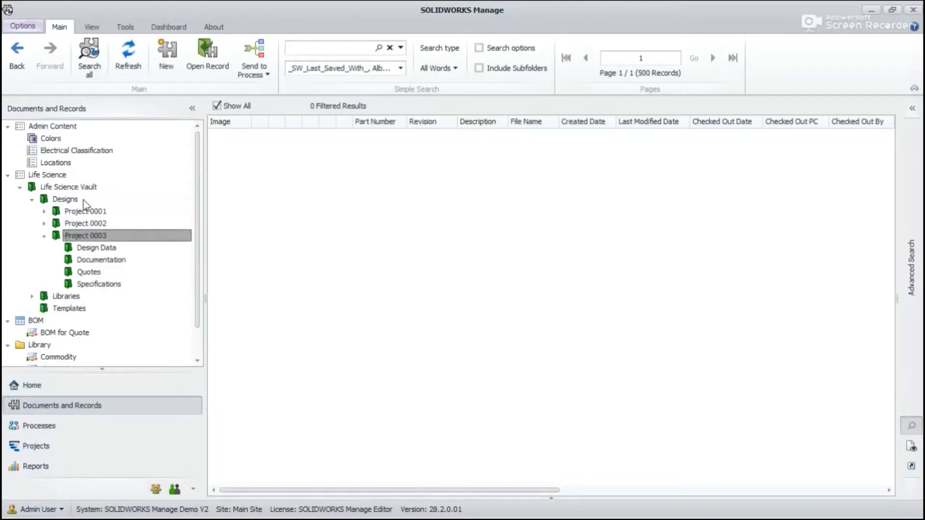
pyautogui.scroll(-1, 88, 266)
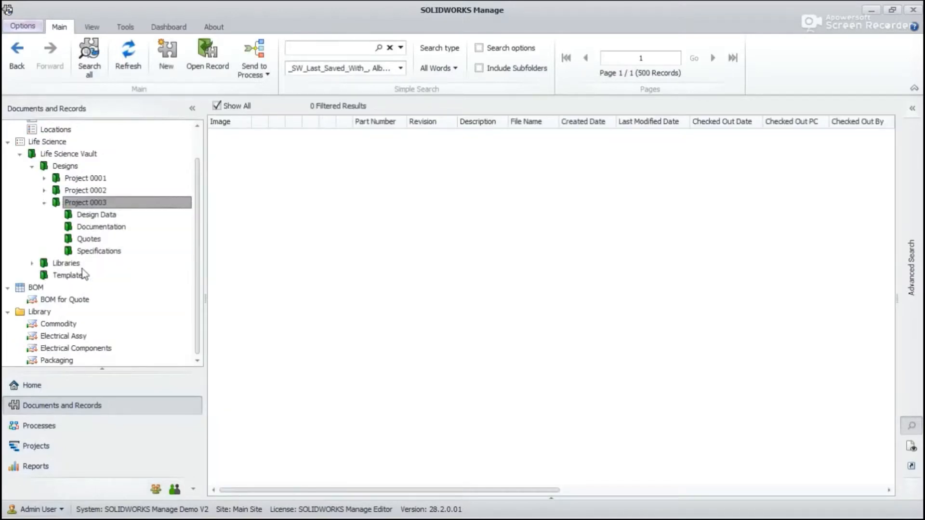
pyautogui.click(72, 299)
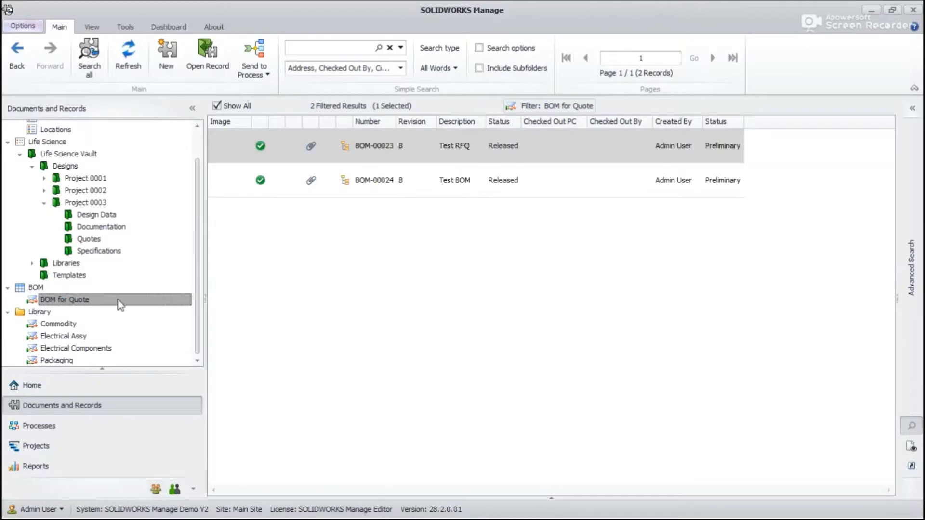
# - Review the records of the Change Management and Life Sciences processes, from Engineering Change Order through Request for Quotation
pyautogui.click(41, 426)
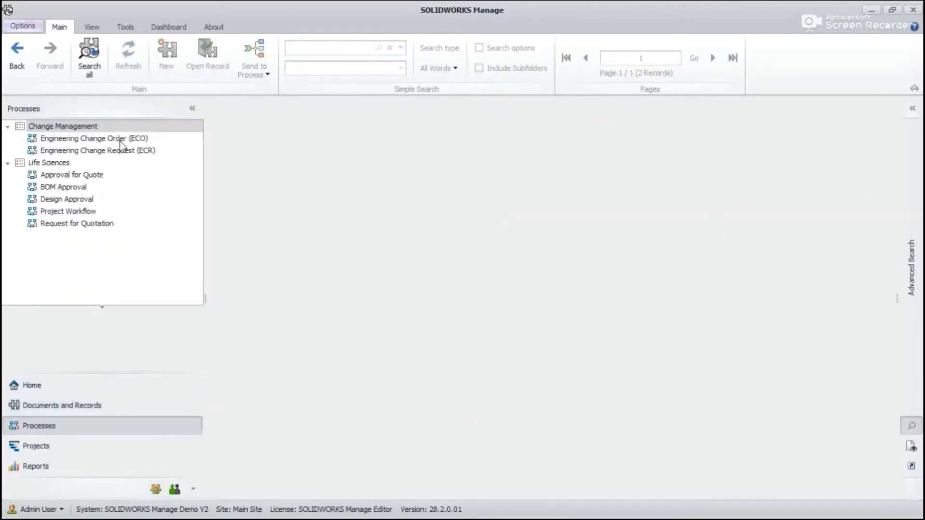
pyautogui.click(93, 140)
pyautogui.click(103, 151)
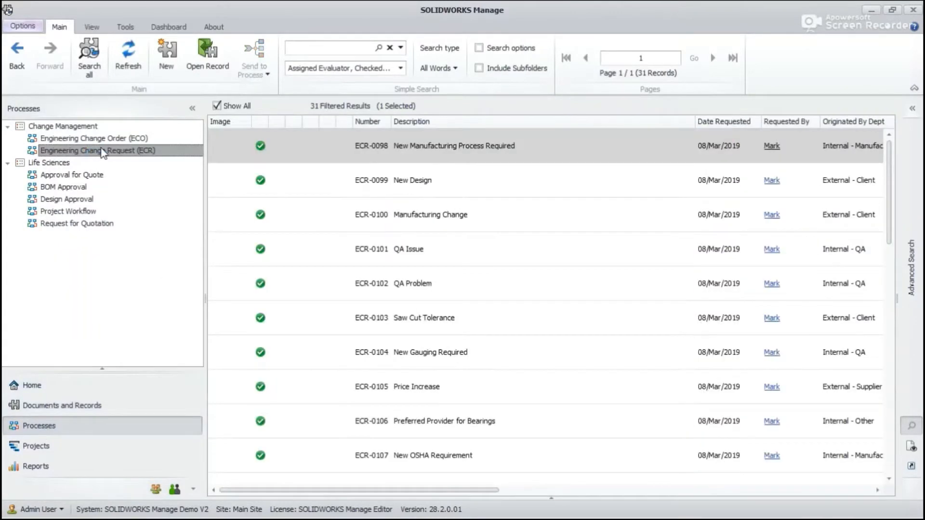
pyautogui.click(78, 177)
pyautogui.click(78, 188)
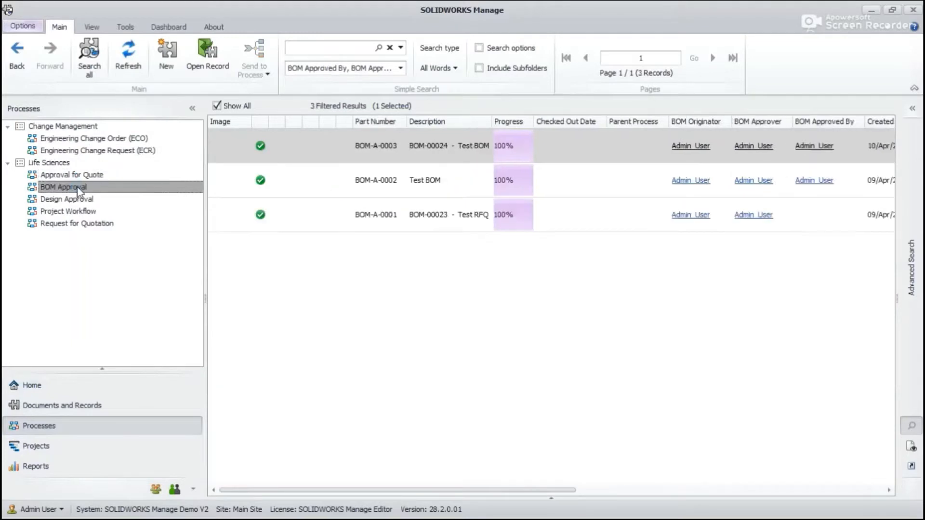
pyautogui.click(76, 195)
pyautogui.click(75, 211)
pyautogui.click(83, 224)
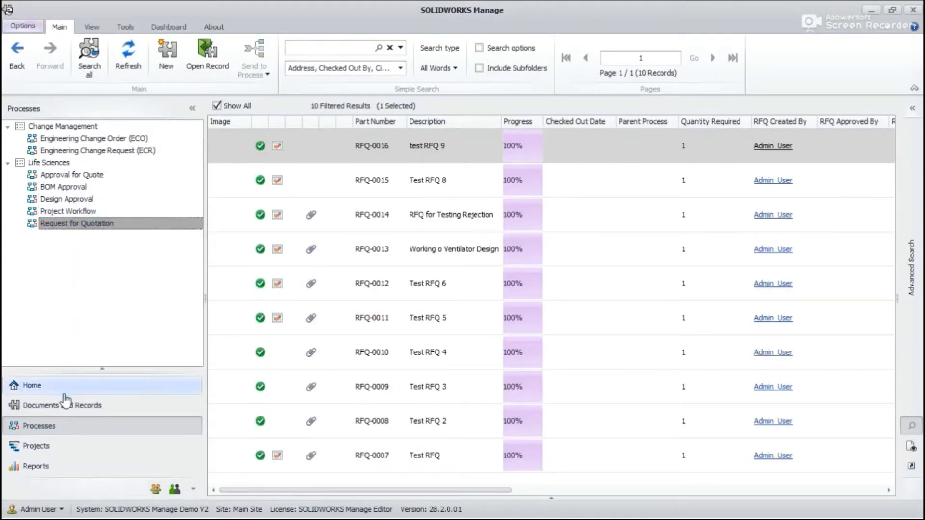
# - View the Life Sciences Projects list and the general Reports folder
pyautogui.click(36, 446)
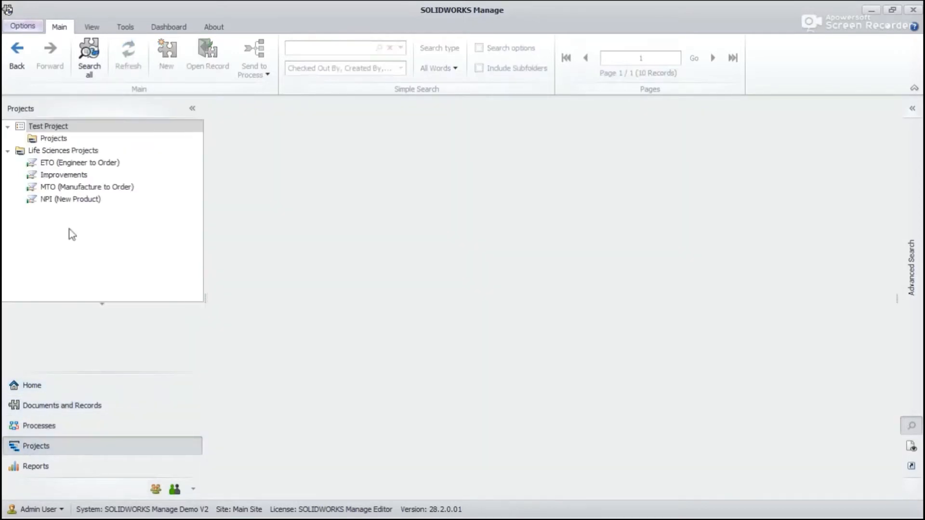
pyautogui.click(60, 150)
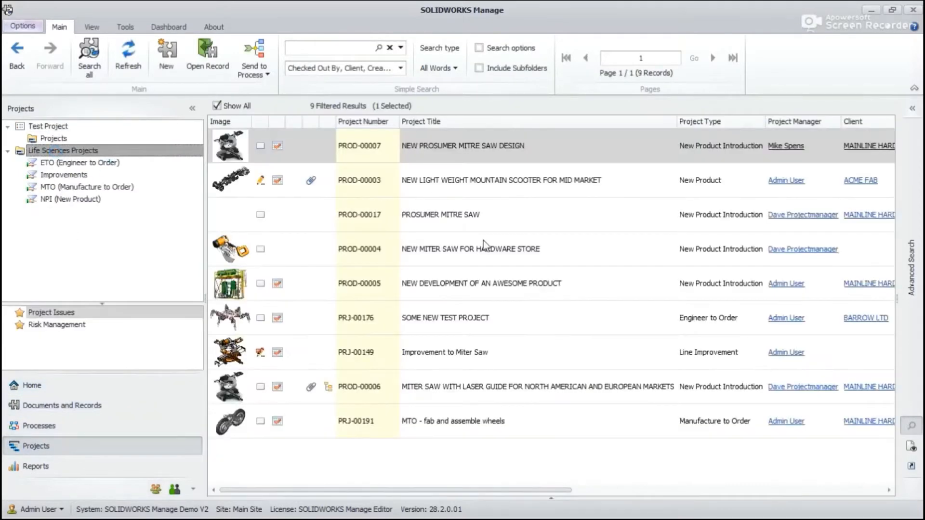
pyautogui.click(42, 466)
pyautogui.click(56, 139)
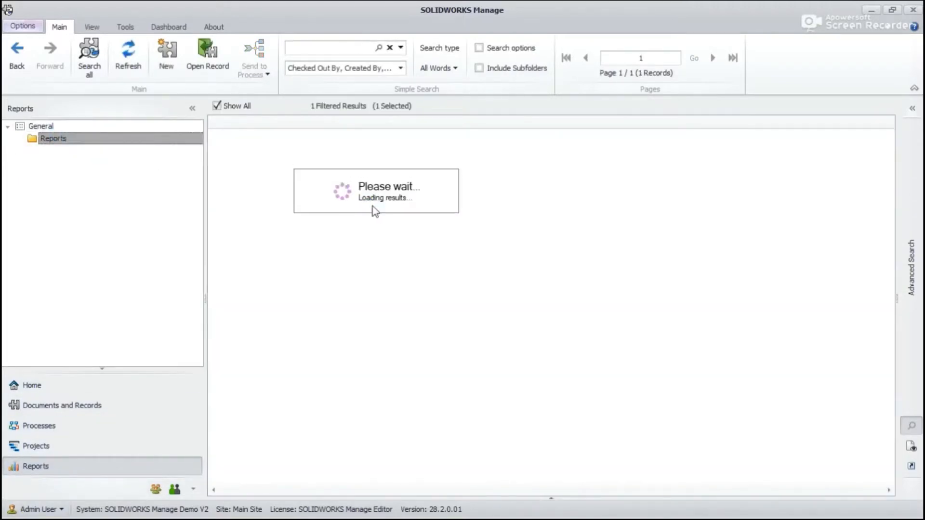
# - Start a new record in the Request for Quotation process under Life Sciences
pyautogui.click(67, 426)
pyautogui.click(77, 225)
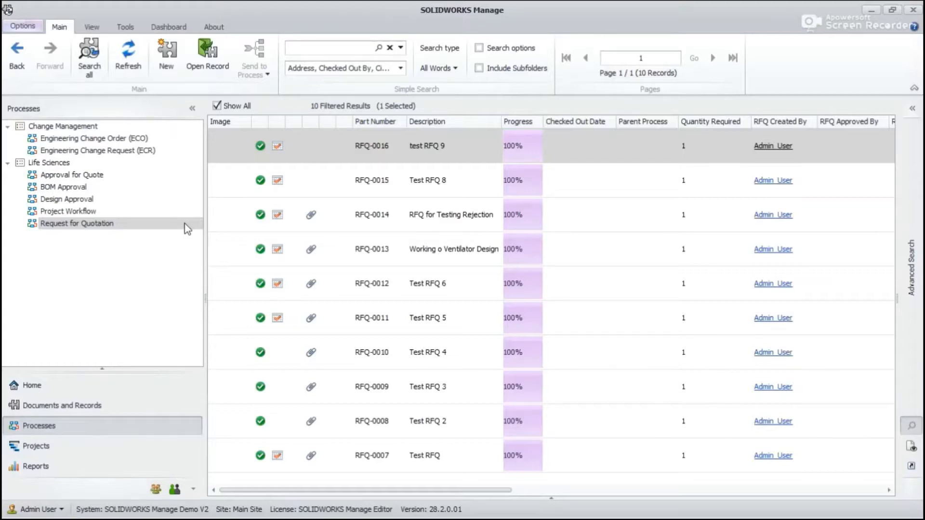
pyautogui.click(83, 225)
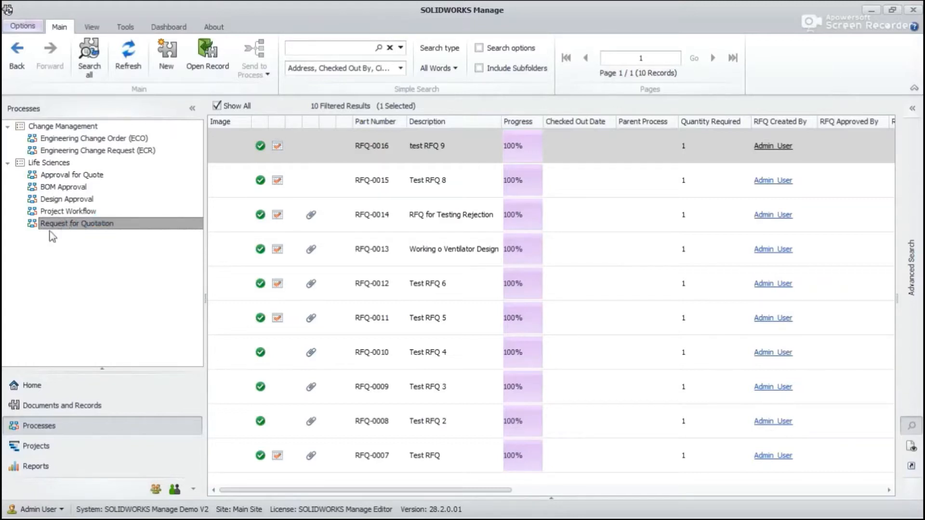
pyautogui.click(166, 55)
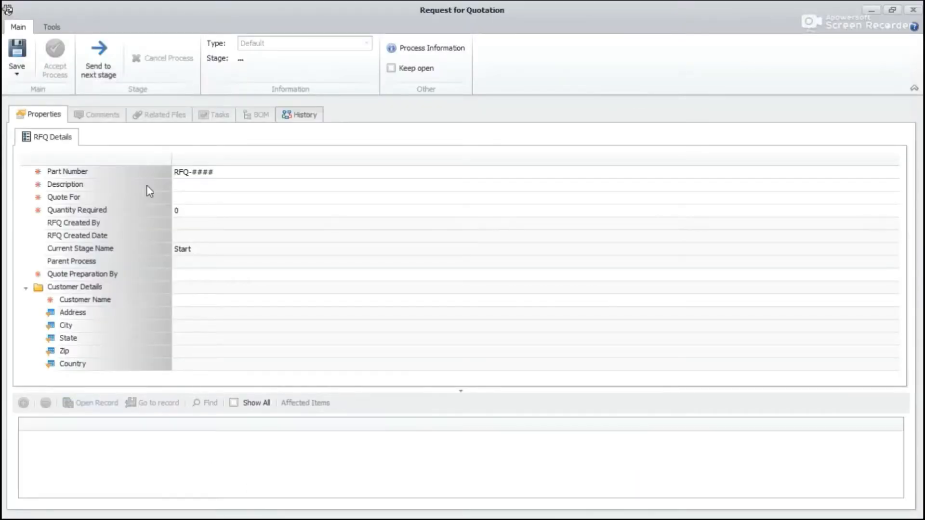
# - Enter "Portable Ventilator" as the description of the new quotation request
pyautogui.click(212, 185)
pyautogui.write('POrtable V')
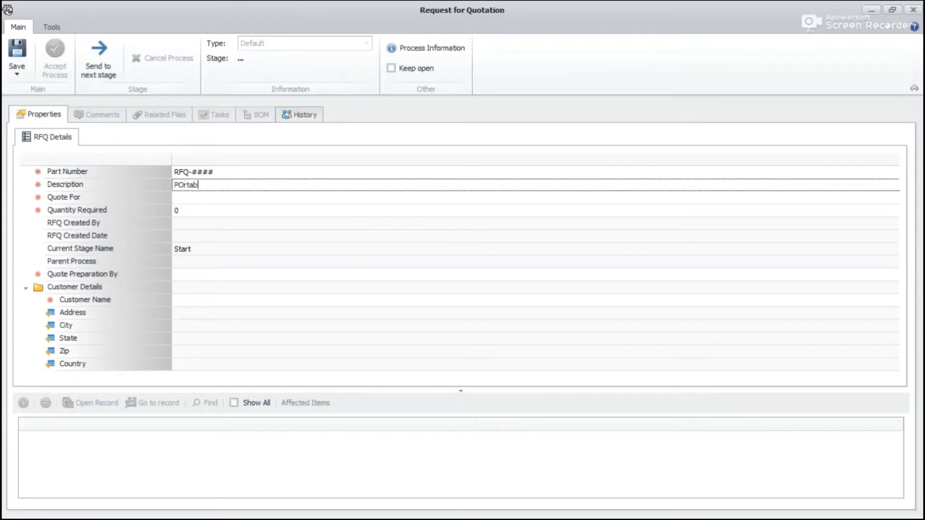
pyautogui.press('BackSpace')
pyautogui.press('BackSpace')
pyautogui.press('BackSpace')
pyautogui.press('BackSpace')
pyautogui.press('BackSpace')
pyautogui.press('BackSpace')
pyautogui.press('BackSpace')
pyautogui.press('BackSpace')
pyautogui.press('BackSpace')
pyautogui.press('BackSpace')
pyautogui.write('Portable Ventilator')
# - Set Quote For to Ventilator and the required quantity to 1
pyautogui.click(224, 197)
pyautogui.click(178, 198)
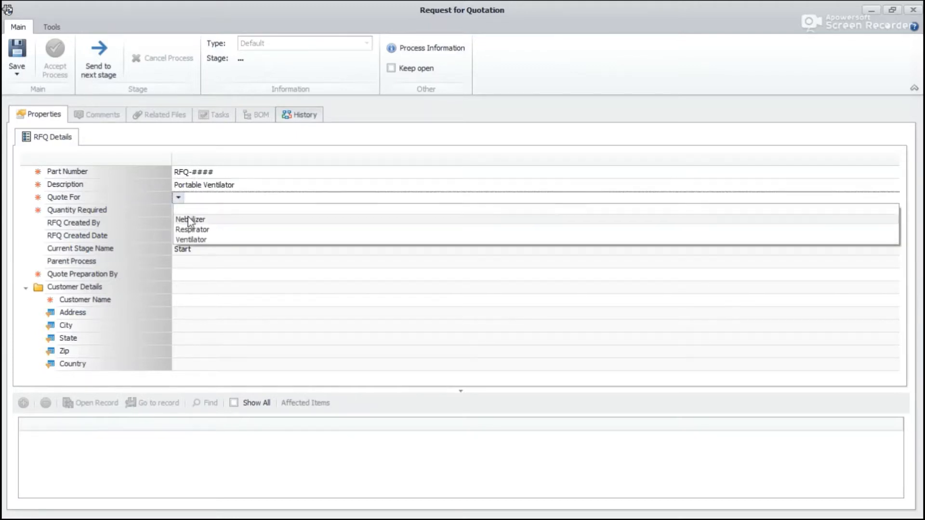
pyautogui.click(197, 246)
pyautogui.click(186, 210)
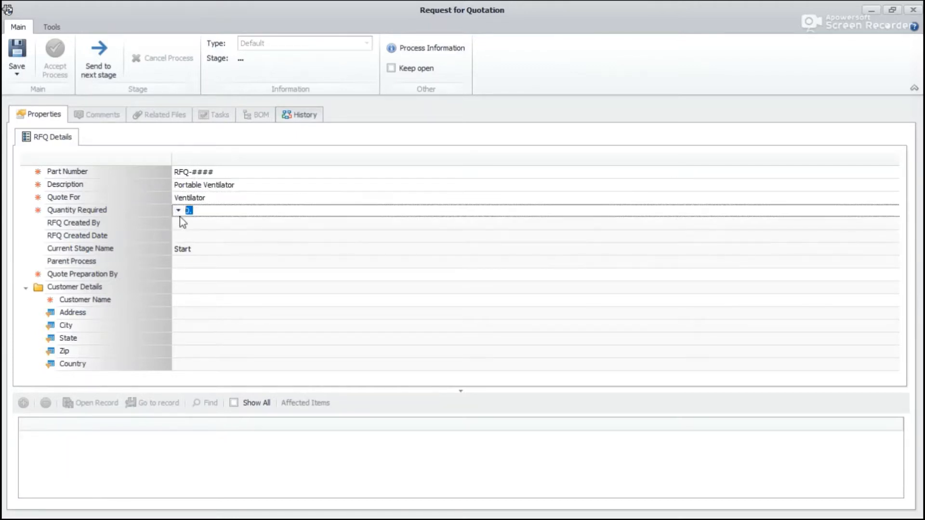
pyautogui.click(179, 210)
pyautogui.click(214, 280)
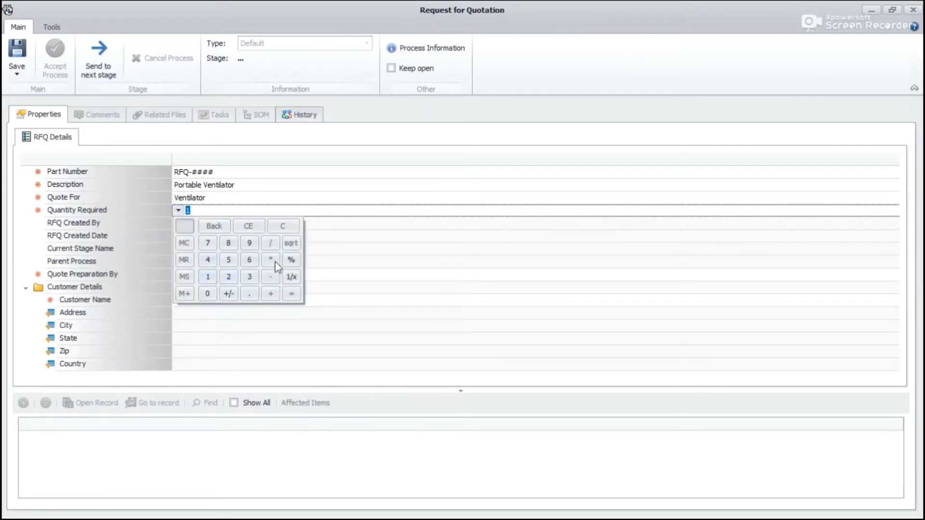
pyautogui.press('Return')
# - Assign the quote preparation to Admin User from My Organisation
pyautogui.click(189, 278)
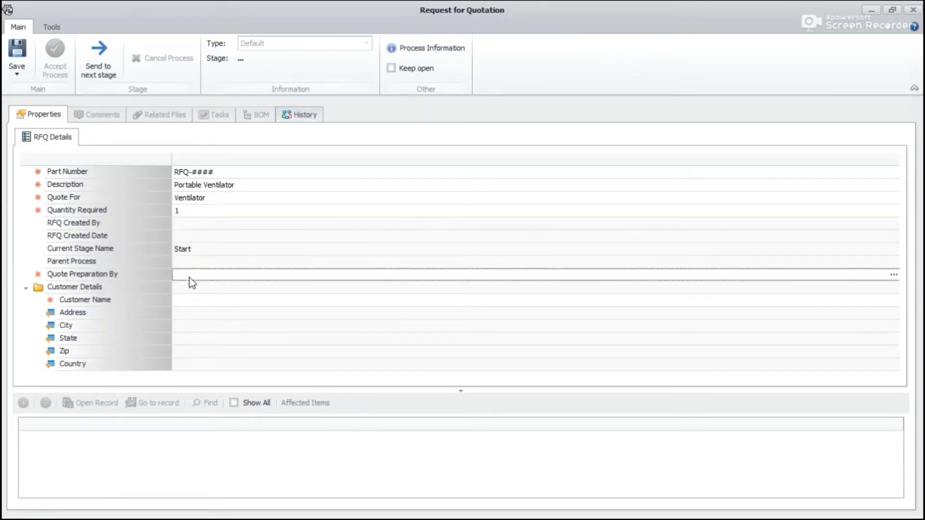
pyautogui.click(192, 283)
pyautogui.doubleClick(324, 202)
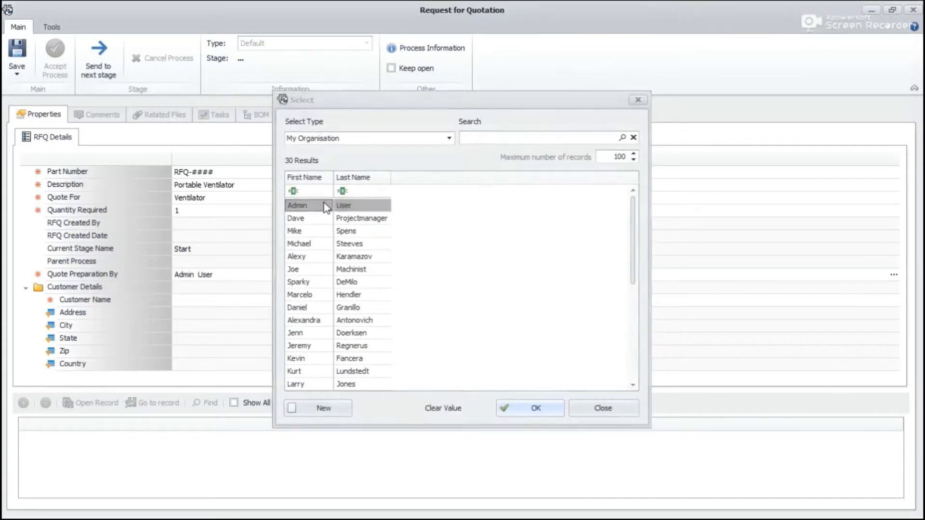
# - Find the company Protolabs, set it as the customer and save the quotation request
pyautogui.click(200, 299)
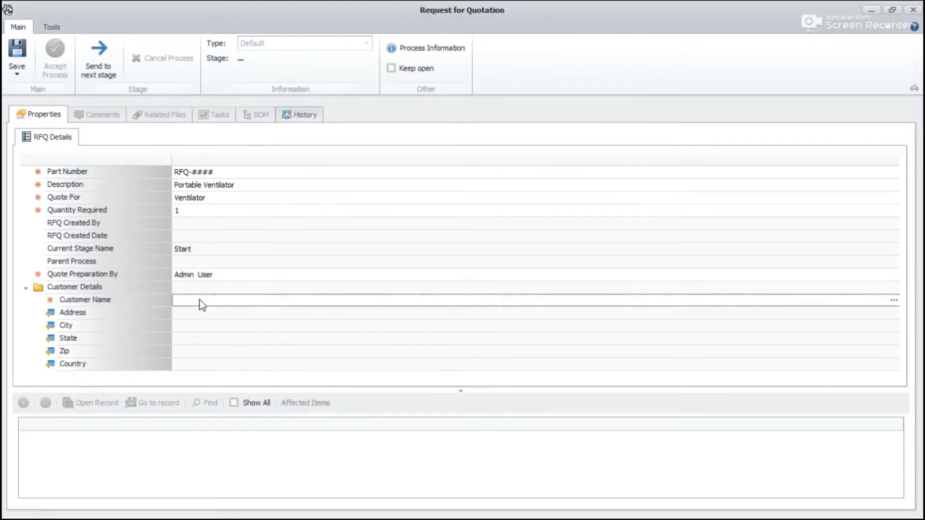
pyautogui.click(202, 305)
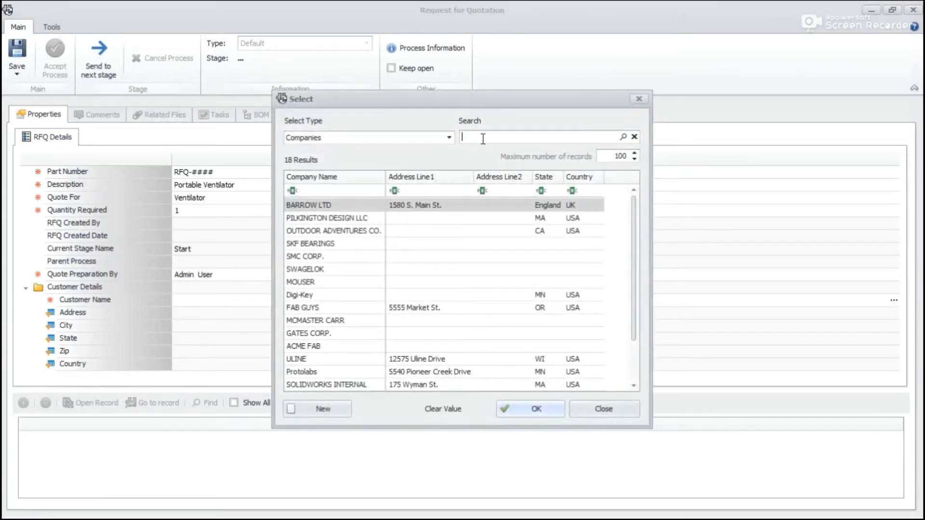
pyautogui.write('proto')
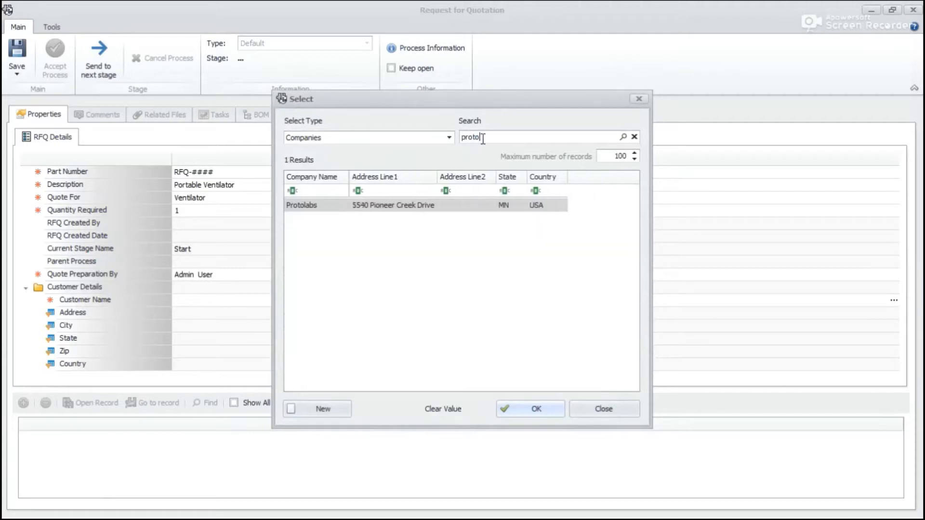
pyautogui.doubleClick(305, 206)
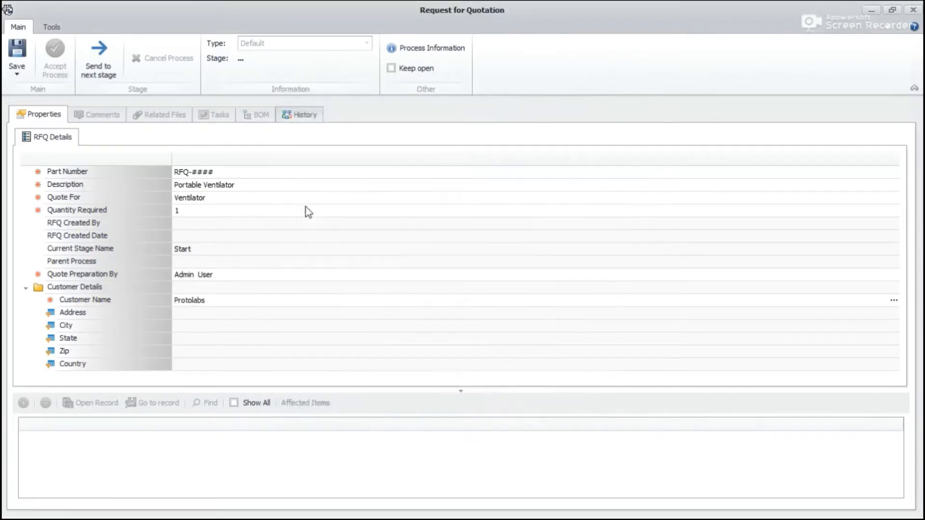
pyautogui.click(16, 76)
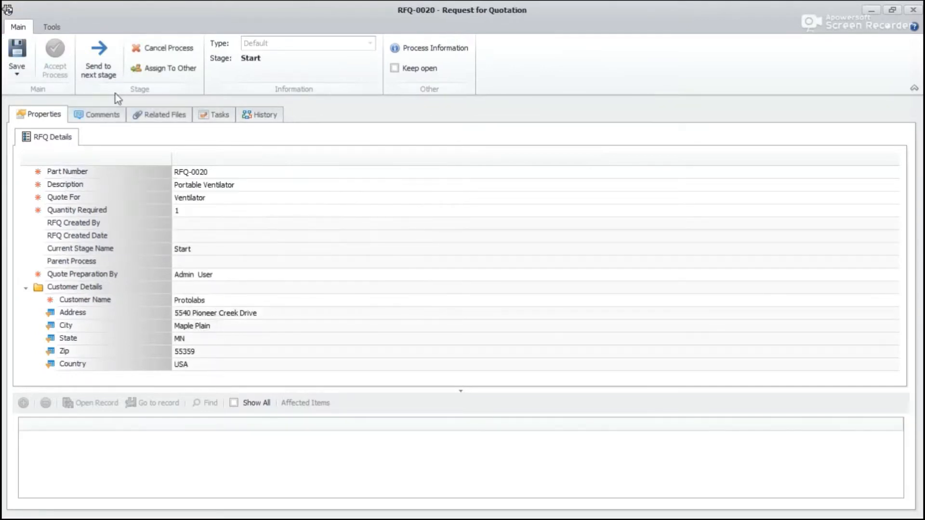
# - Start a new comment on the quotation request reading "New RFQ Initiated for Client M/s.Protolabs."
pyautogui.click(106, 114)
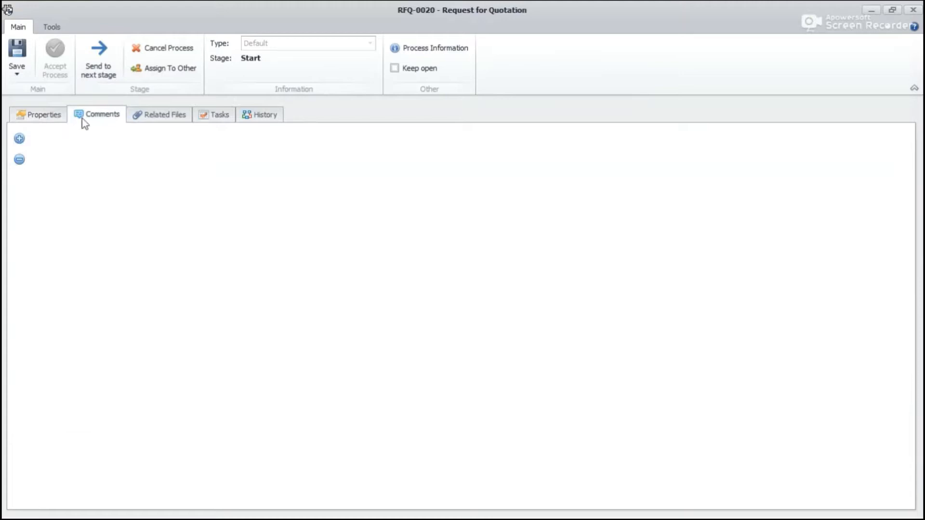
pyautogui.click(19, 138)
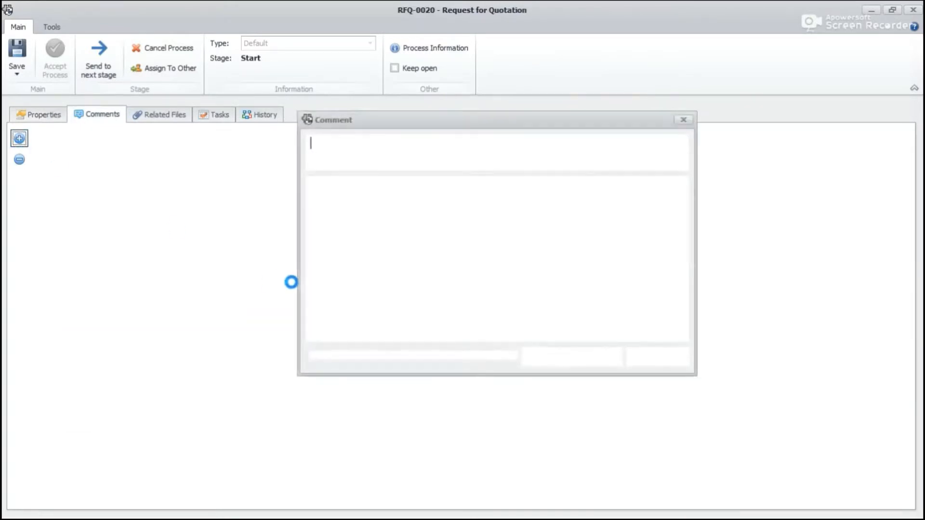
pyautogui.write('New ')
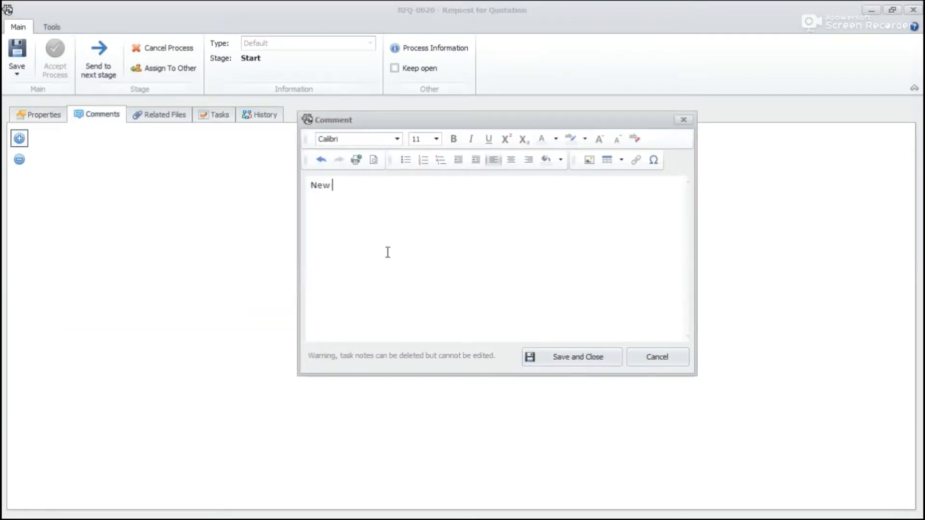
pyautogui.write('RFQ Initiated for ')
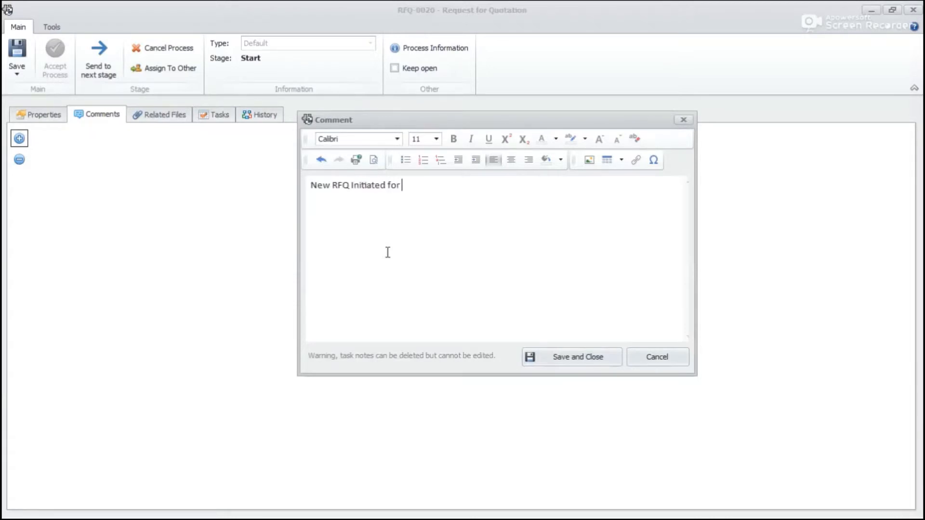
pyautogui.write('CLine')
pyautogui.write('ent M/s.')
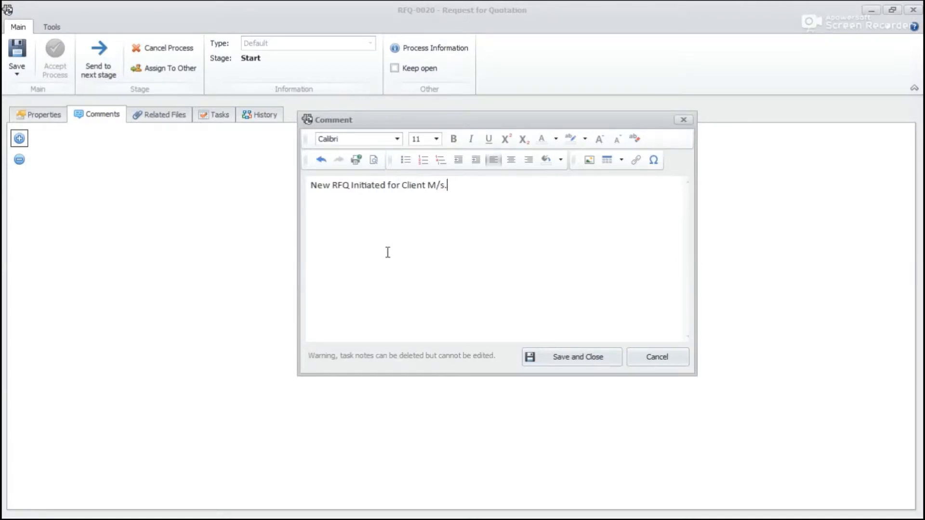
pyautogui.write('Proto')
pyautogui.write('labs./')
# - Continue the comment with "Kindly Prepare Quote from BOM and get it approved dually before sending it to customer." and save it
pyautogui.write(' Kn')
pyautogui.press('BackSpace')
pyautogui.write('indly P')
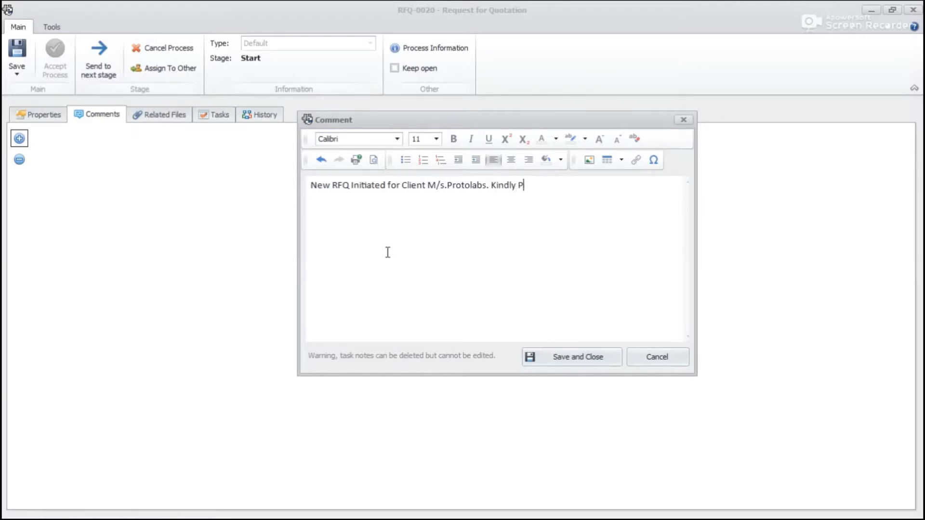
pyautogui.write('repate Quote from BOM and g')
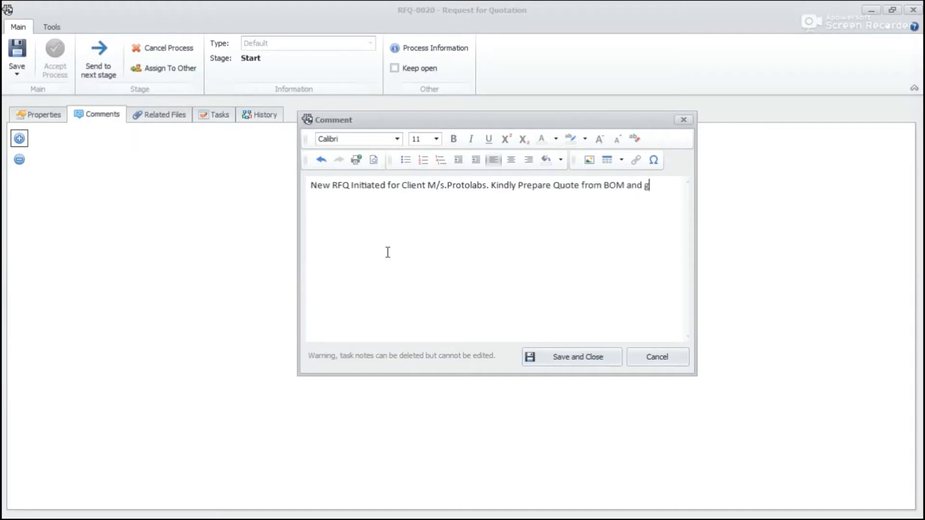
pyautogui.write('etitit approved dually ')
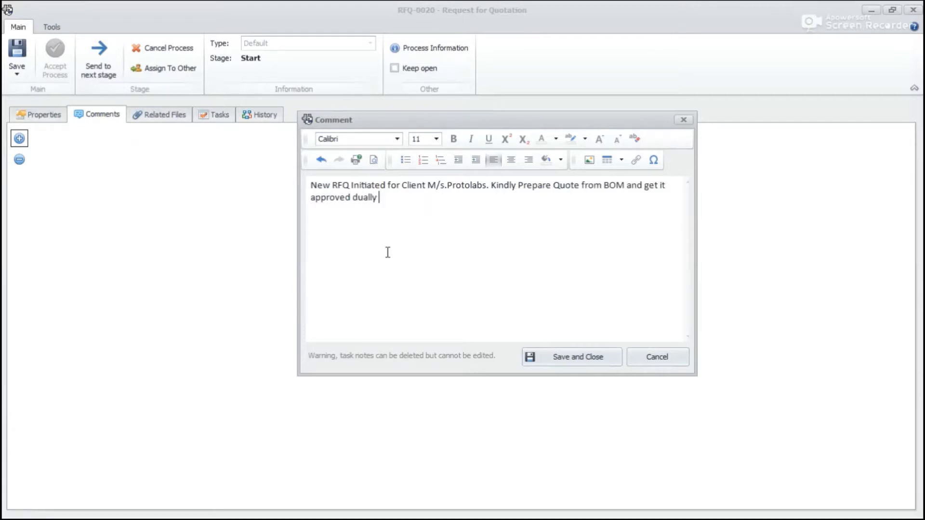
pyautogui.write('before sen')
pyautogui.press('BackSpace')
pyautogui.write('di')
pyautogui.press('BackSpace')
pyautogui.press('BackSpace')
pyautogui.write('nding it')
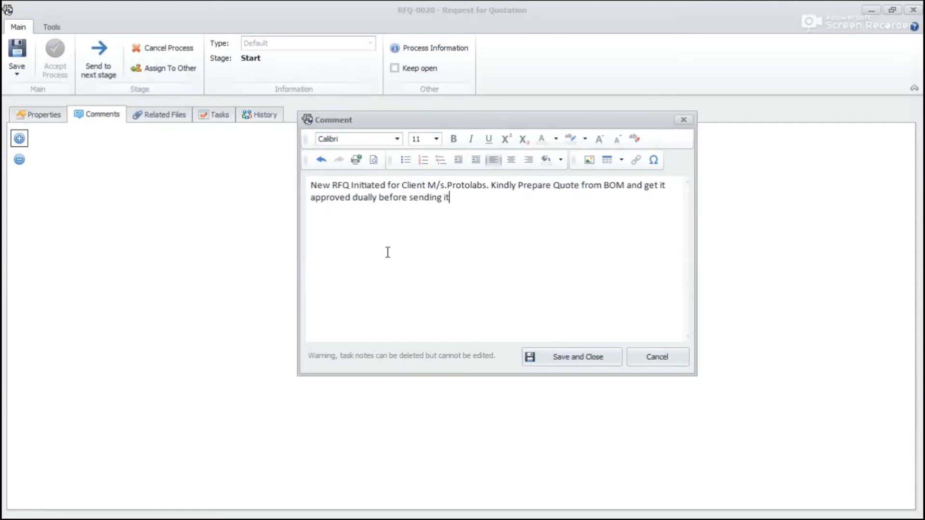
pyautogui.write(' to customer.')
pyautogui.click(570, 357)
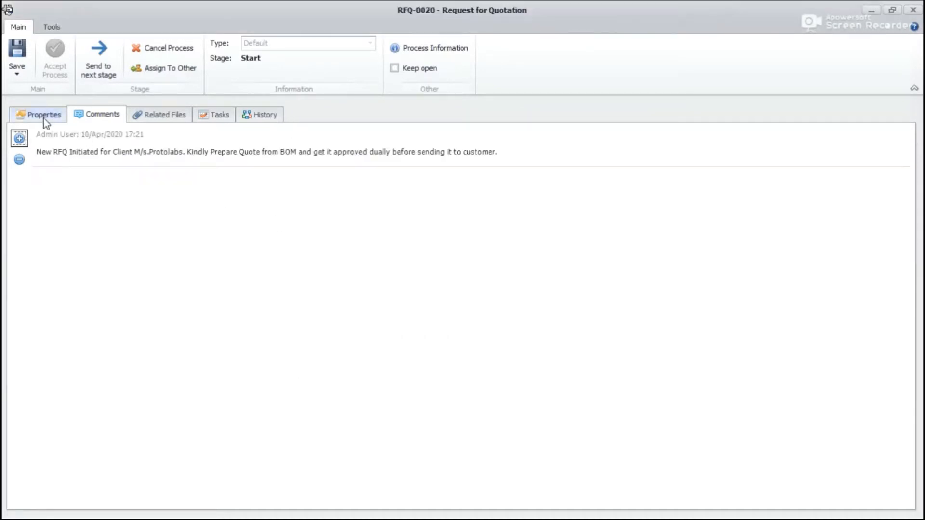
# - Return to the request's properties, send the quotation request to its next stage and confirm the transfer
pyautogui.click(44, 116)
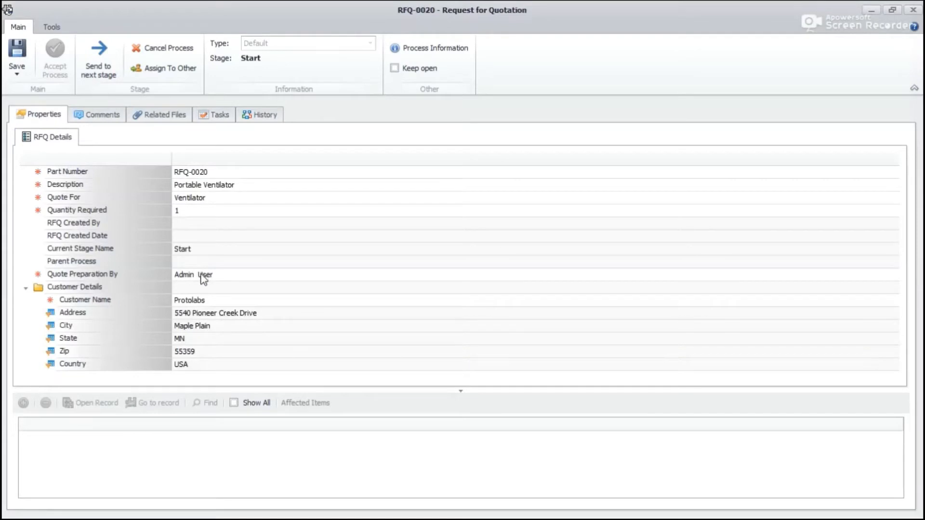
pyautogui.click(105, 49)
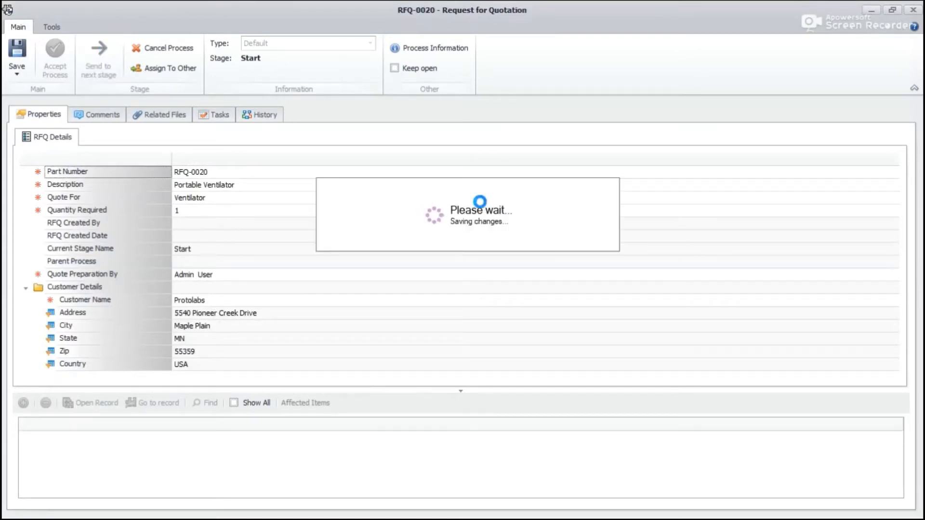
pyautogui.click(489, 314)
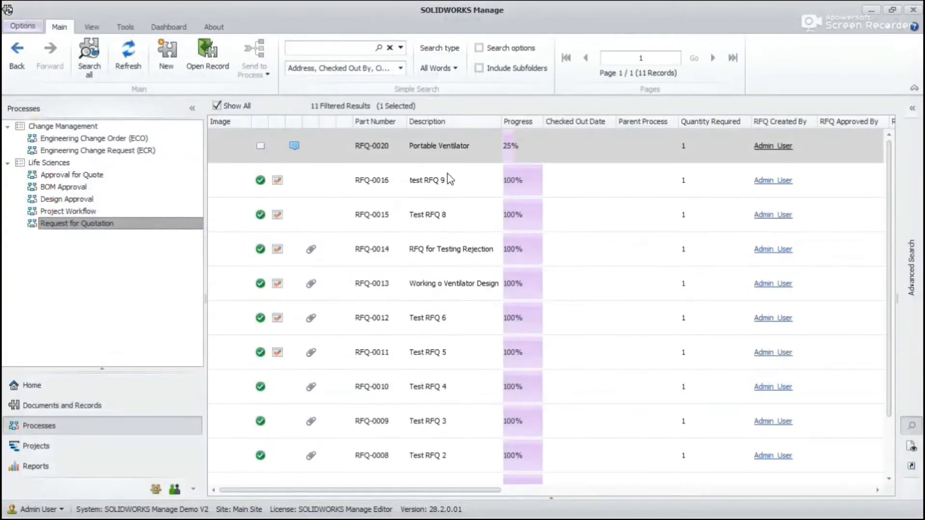
# - Preview the Portable Ventilator request RFQ-0020 in the Request for Quotation list, open it and accept its process
pyautogui.click(448, 180)
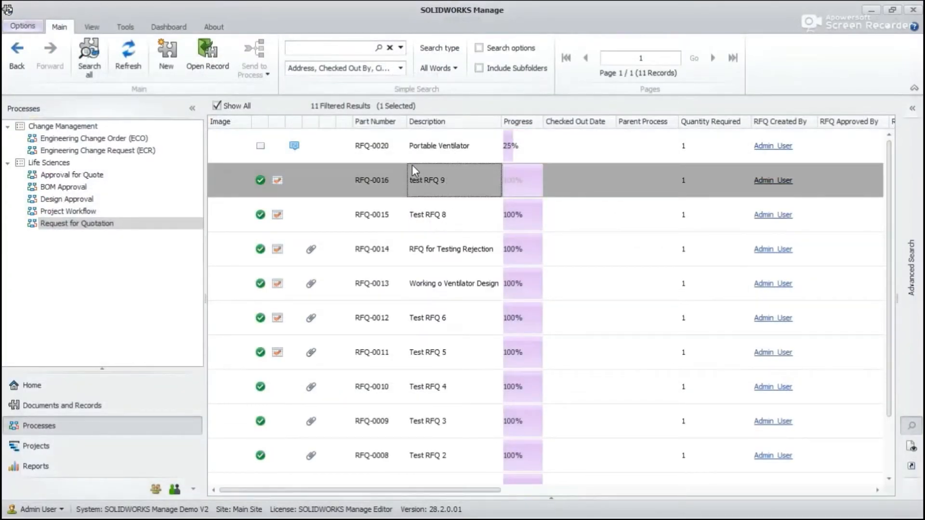
pyautogui.press('Up')
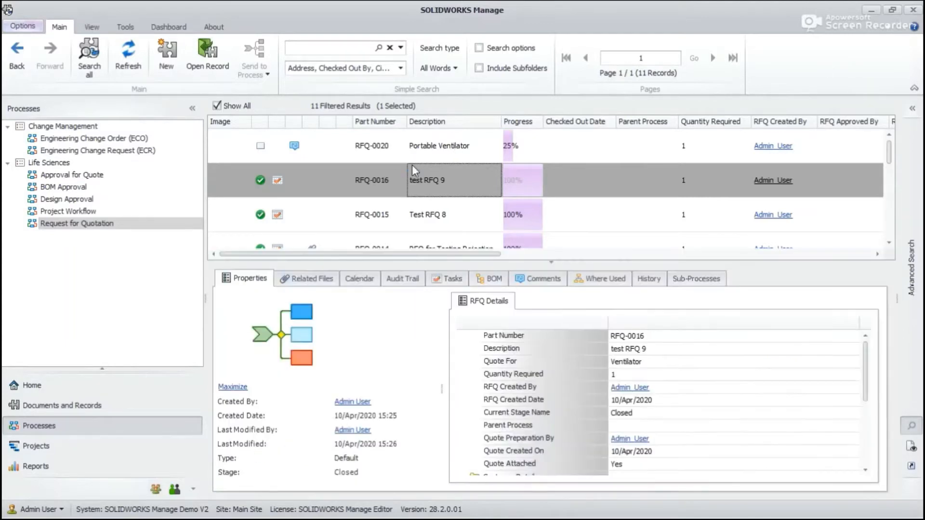
pyautogui.press('Up')
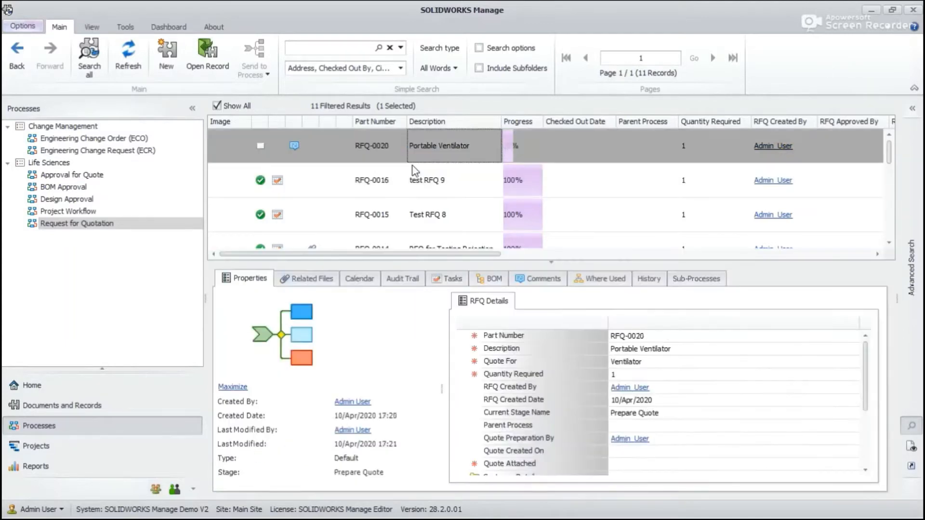
pyautogui.doubleClick(452, 149)
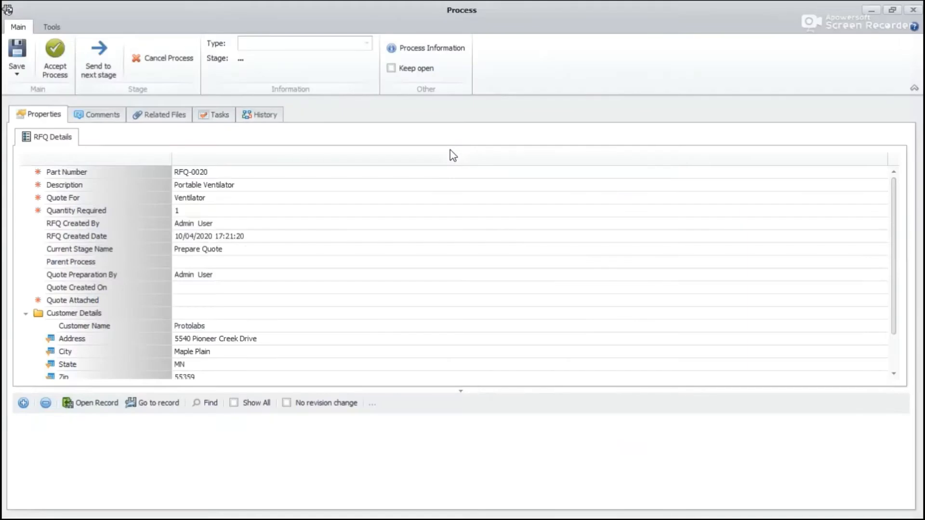
pyautogui.click(56, 65)
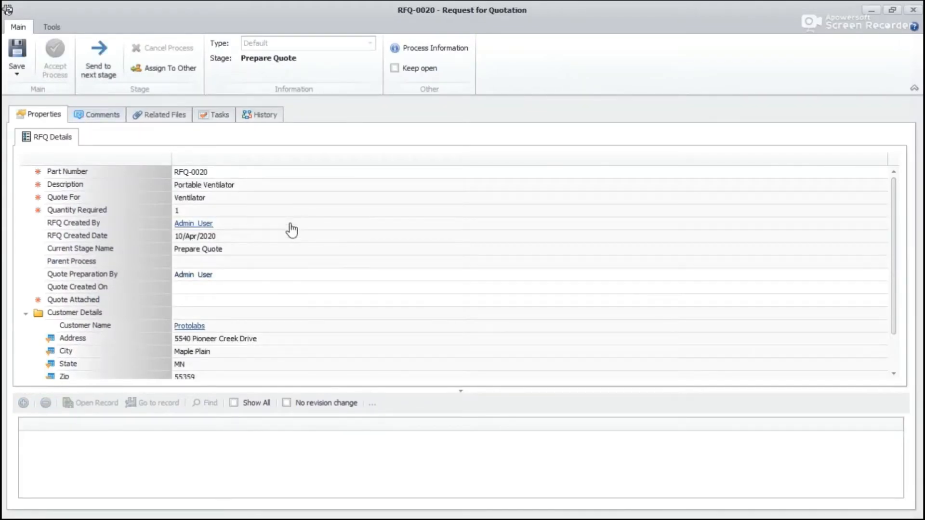
# - Set the status of the request's task Prepare Quote from BOM to In Progress and save the task
pyautogui.click(212, 116)
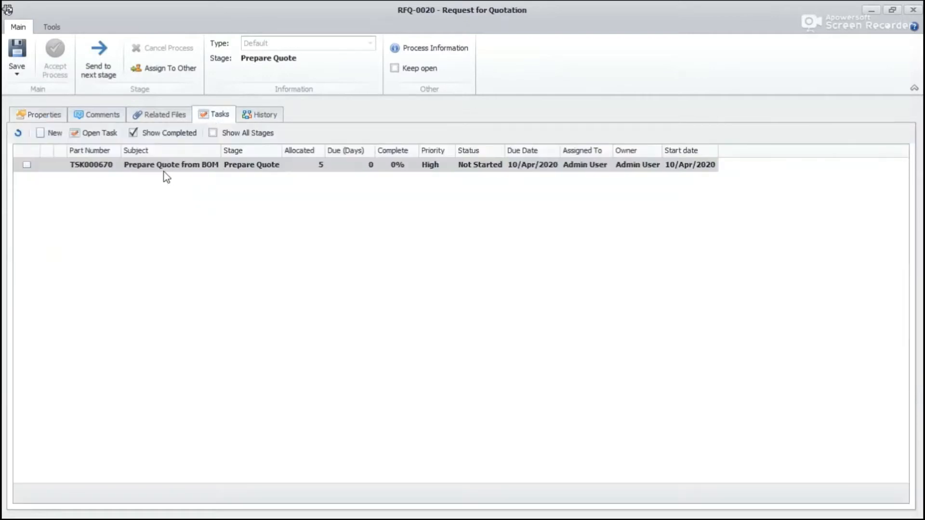
pyautogui.rightClick(215, 167)
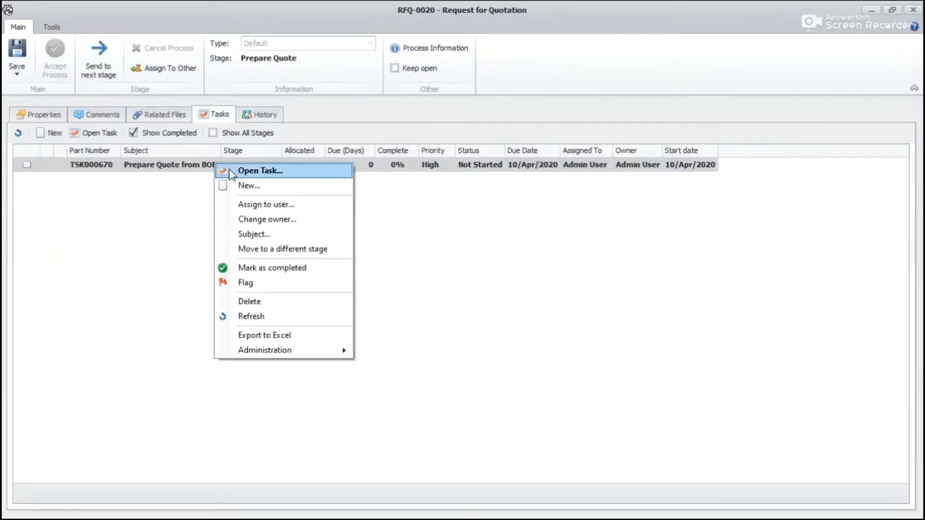
pyautogui.click(233, 171)
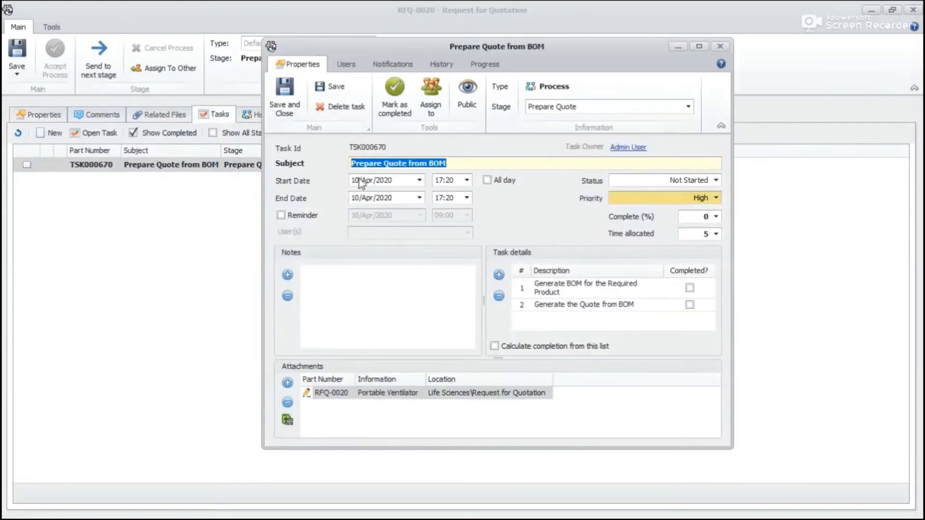
pyautogui.click(706, 180)
pyautogui.click(663, 201)
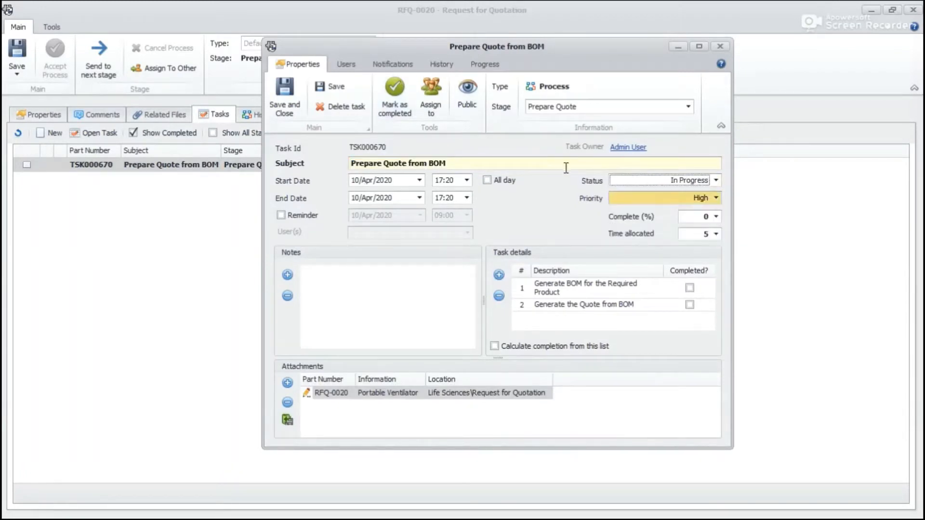
pyautogui.click(280, 108)
# - Close the quotation request and start a new BOM for Quote record in Documents and Records
pyautogui.click(62, 114)
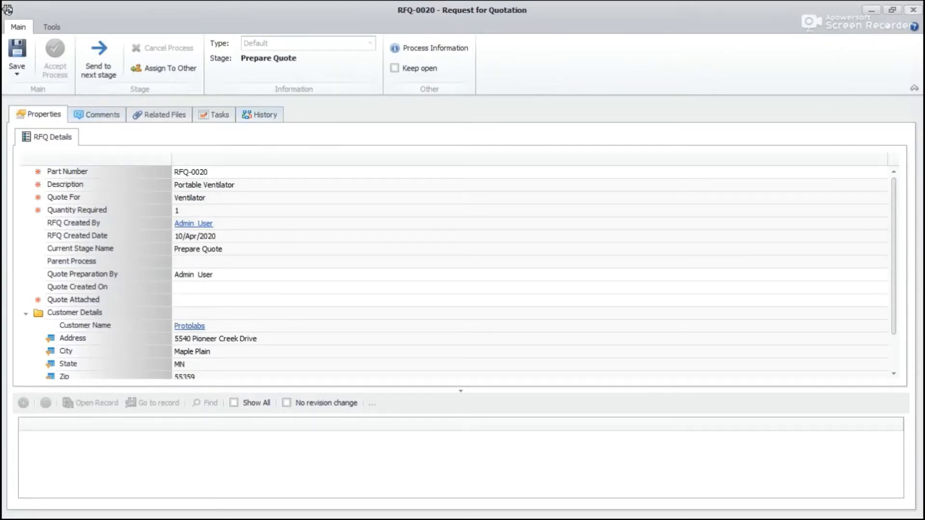
pyautogui.click(914, 9)
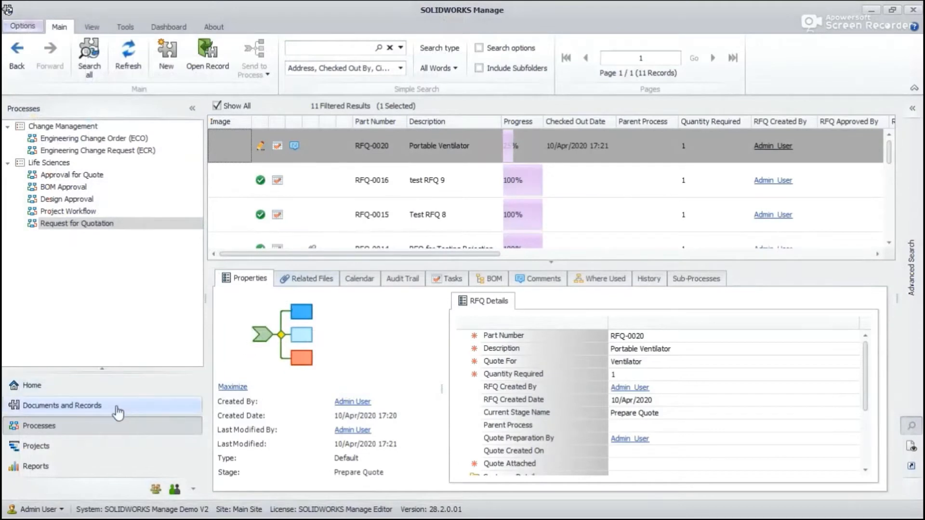
pyautogui.click(92, 408)
pyautogui.click(57, 300)
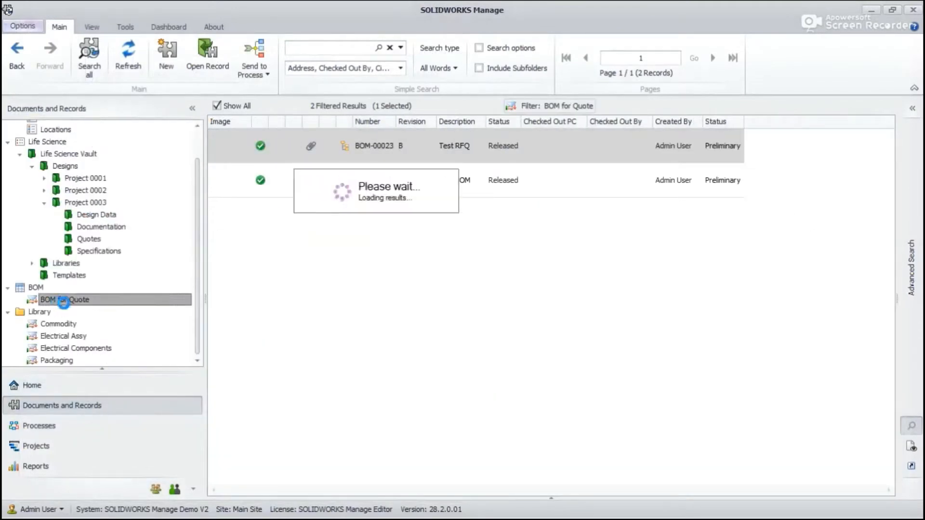
pyautogui.click(161, 74)
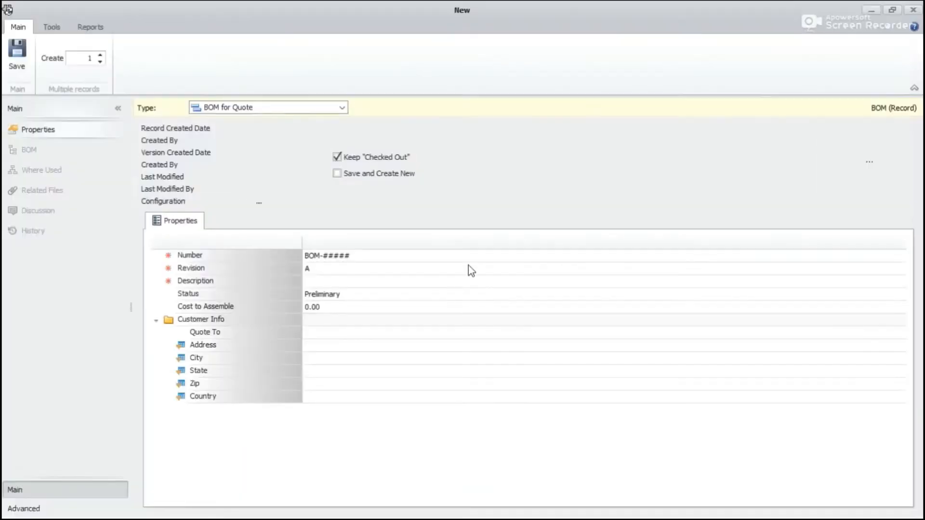
# - Enter "BOM for Portable Ventilator" as the record's description and set Cost to Assemble to 5000
pyautogui.click(314, 282)
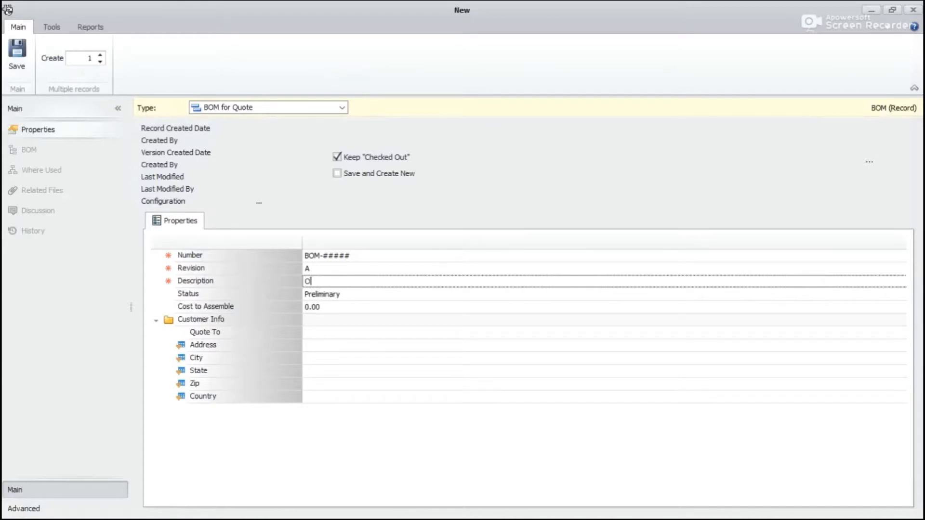
pyautogui.write('BOM for')
pyautogui.write('Portable Ventil')
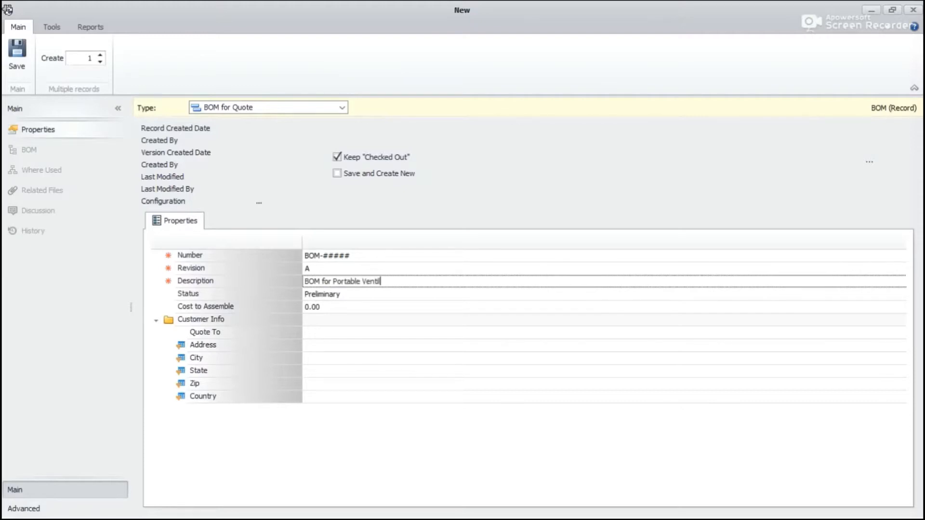
pyautogui.write('alator')
pyautogui.click(321, 308)
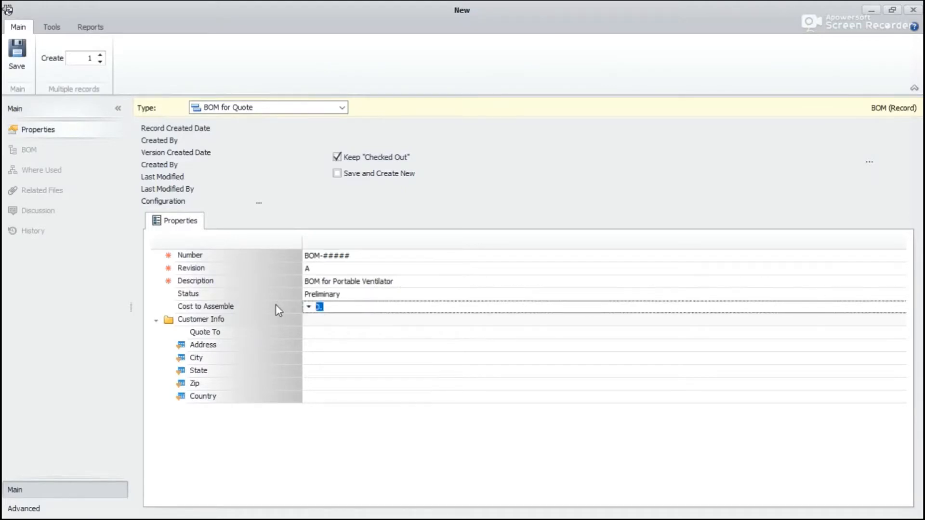
pyautogui.write('5000')
# - Find the company Protolabs, set it as Quote To and save the BOM record
pyautogui.doubleClick(354, 333)
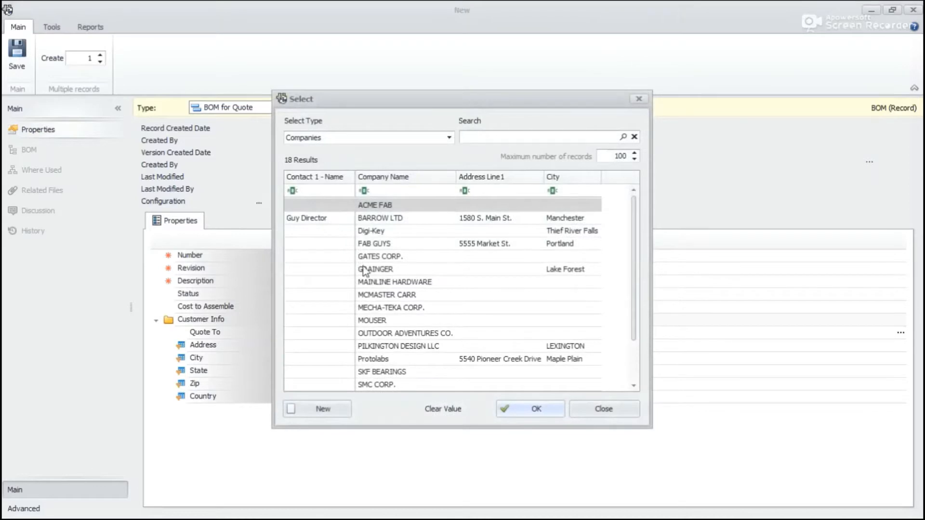
pyautogui.scroll(-1, 396, 337)
pyautogui.write('proto')
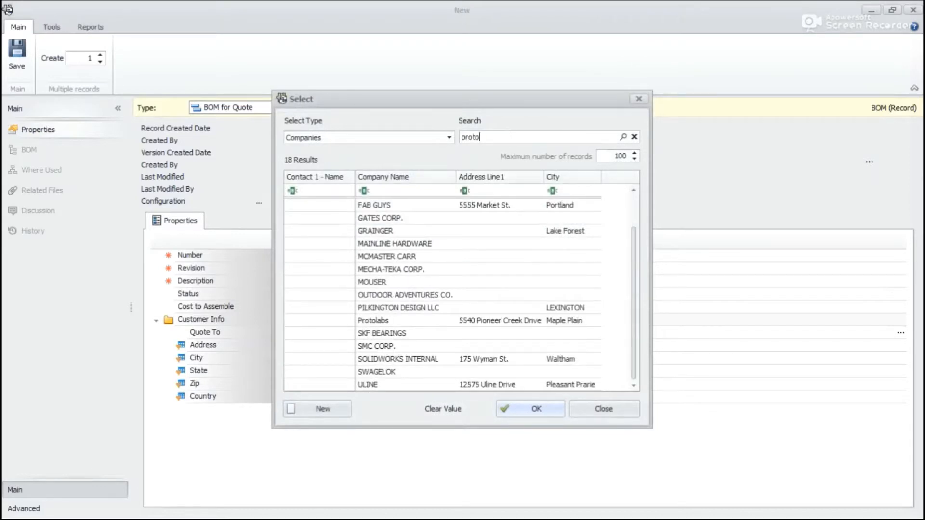
pyautogui.doubleClick(381, 208)
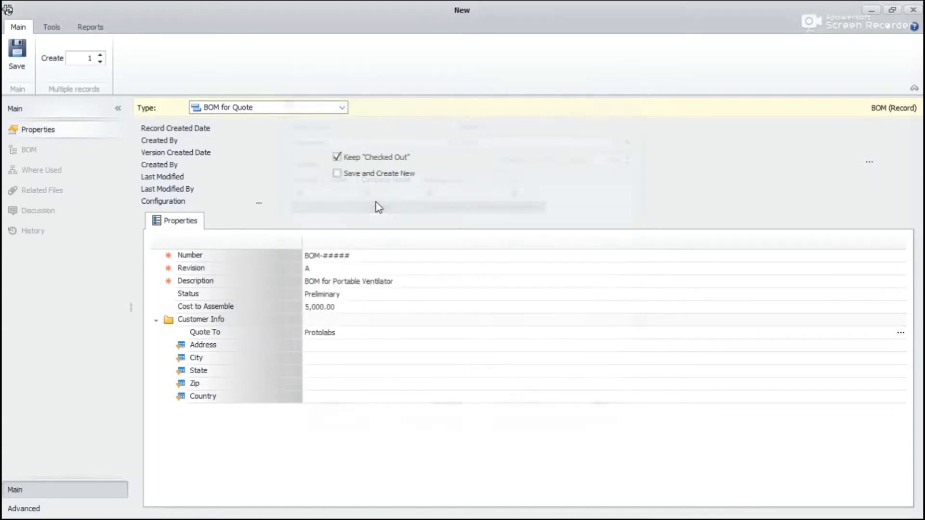
pyautogui.click(17, 53)
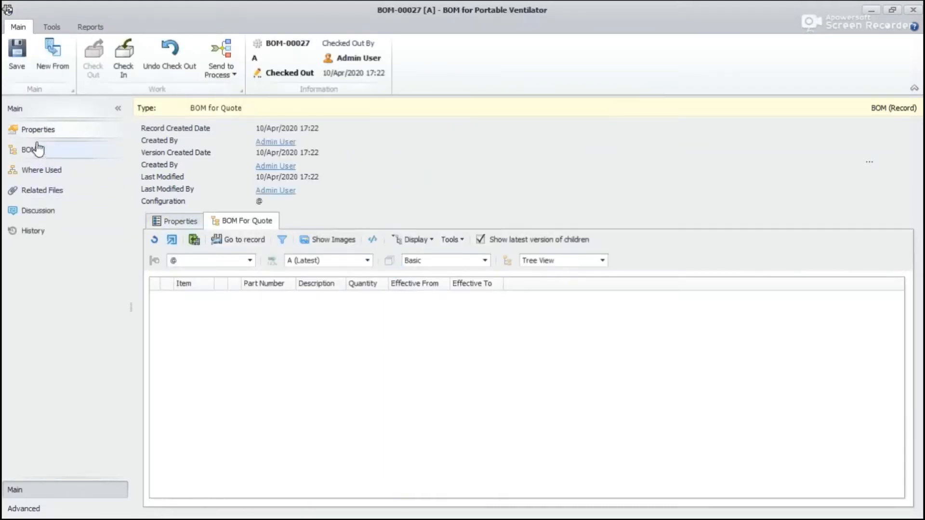
# - Open the BOM for Quote of the portable ventilator record for editing
pyautogui.click(181, 220)
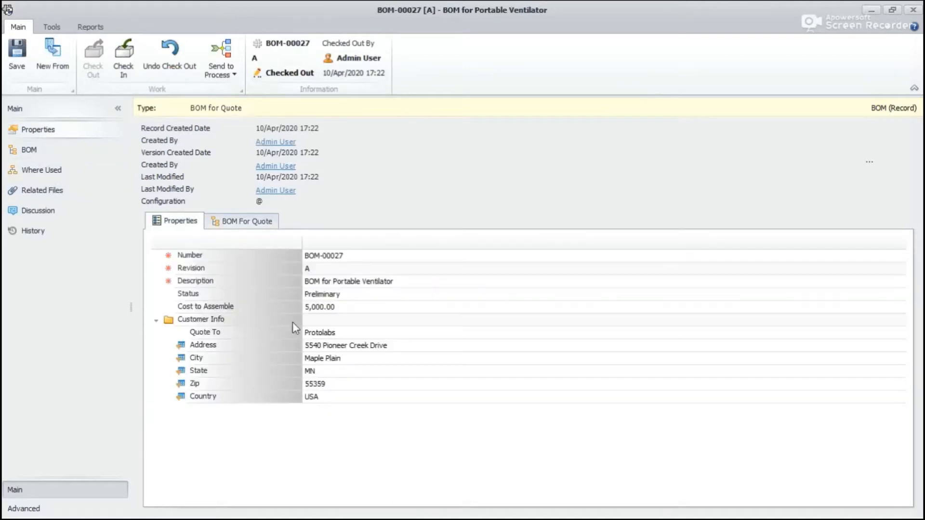
pyautogui.click(43, 153)
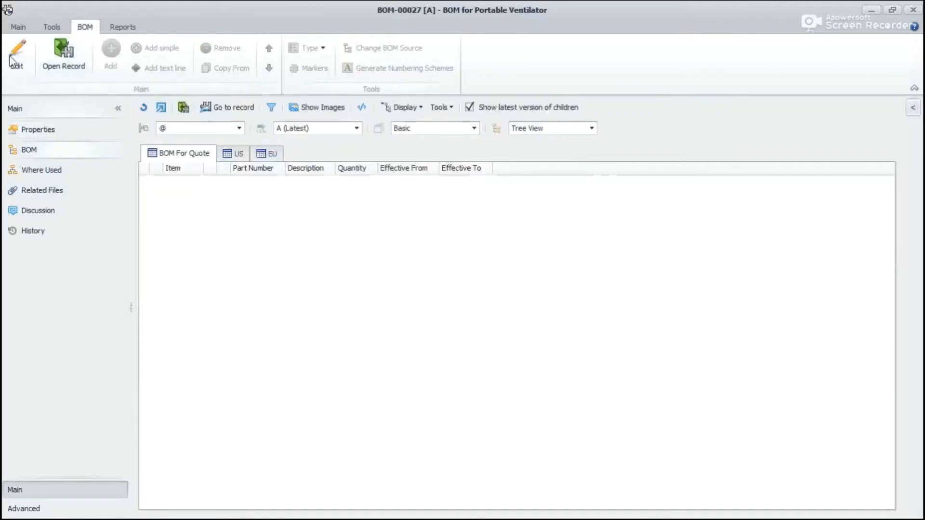
pyautogui.click(15, 56)
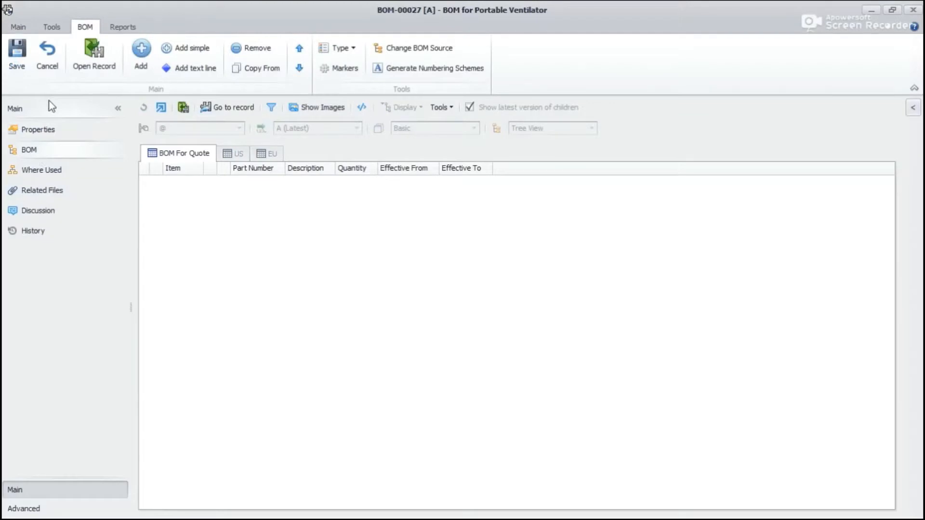
pyautogui.click(58, 28)
pyautogui.click(26, 27)
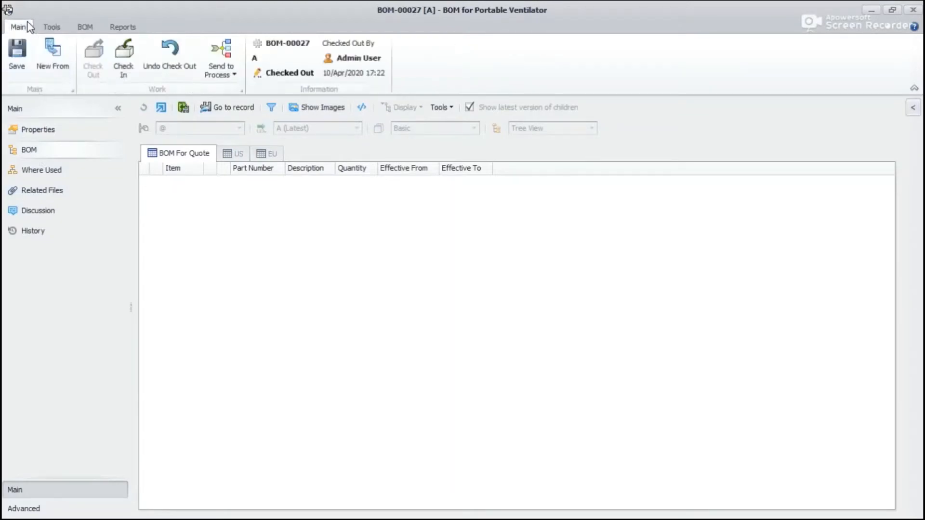
pyautogui.click(78, 24)
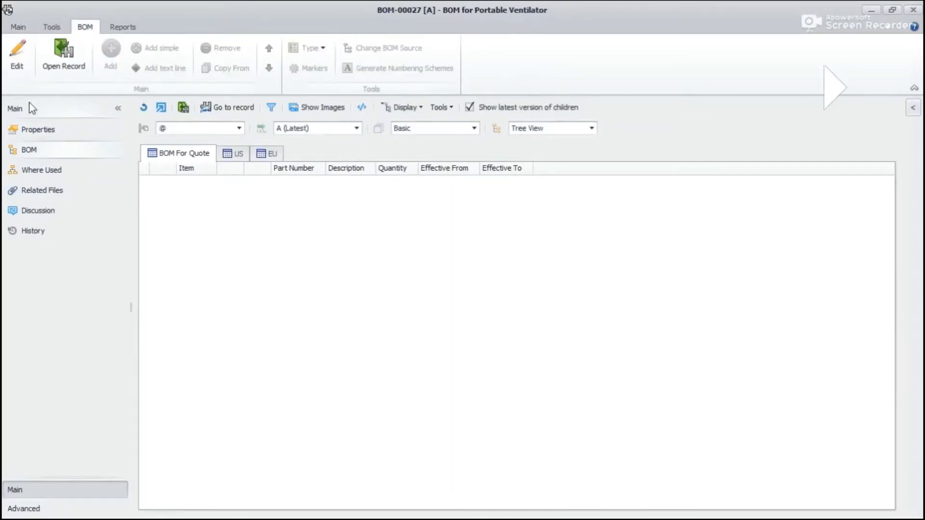
pyautogui.click(19, 62)
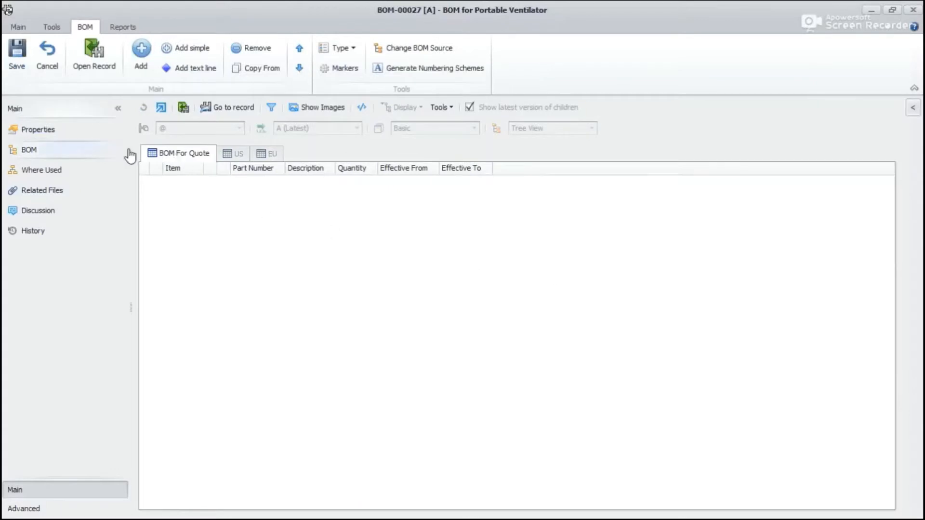
# - Start adding an item to the BOM and open the Design Data folder of Project 0003 in Life Science Vault
pyautogui.click(128, 62)
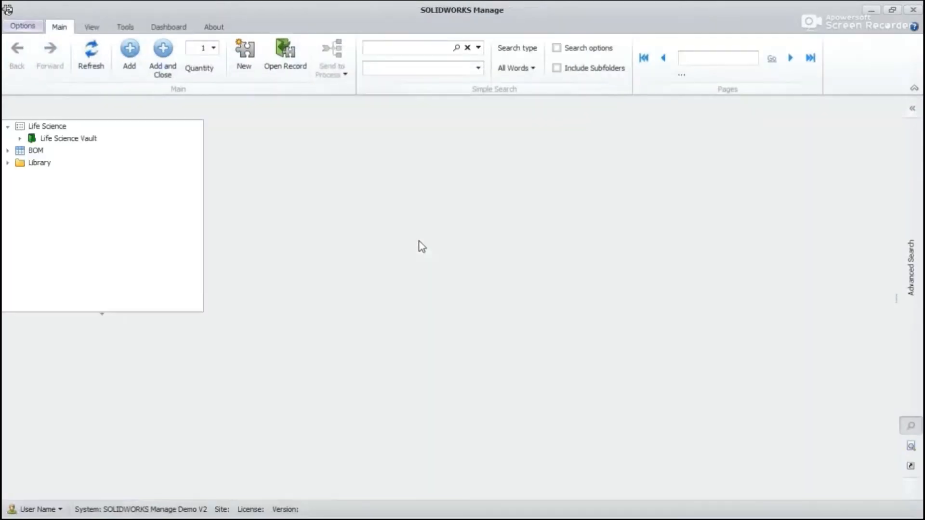
pyautogui.click(19, 138)
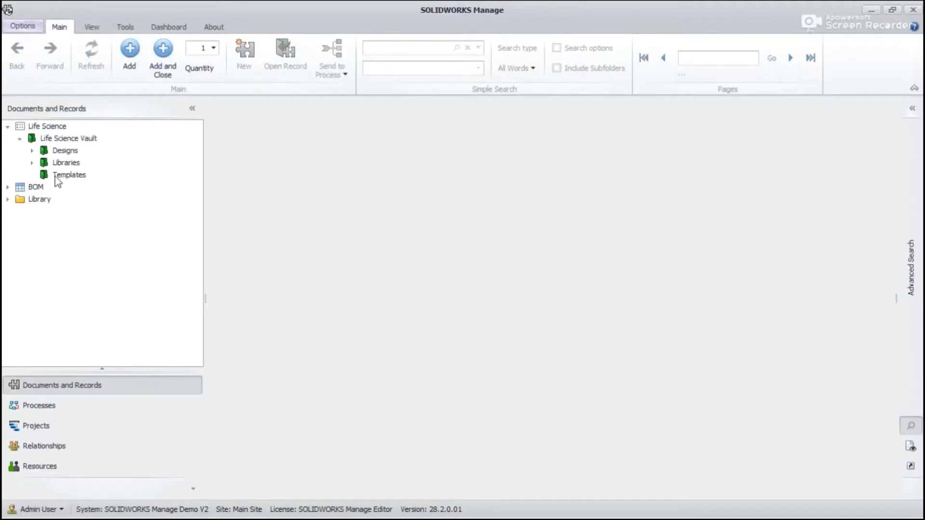
pyautogui.click(32, 150)
pyautogui.click(44, 187)
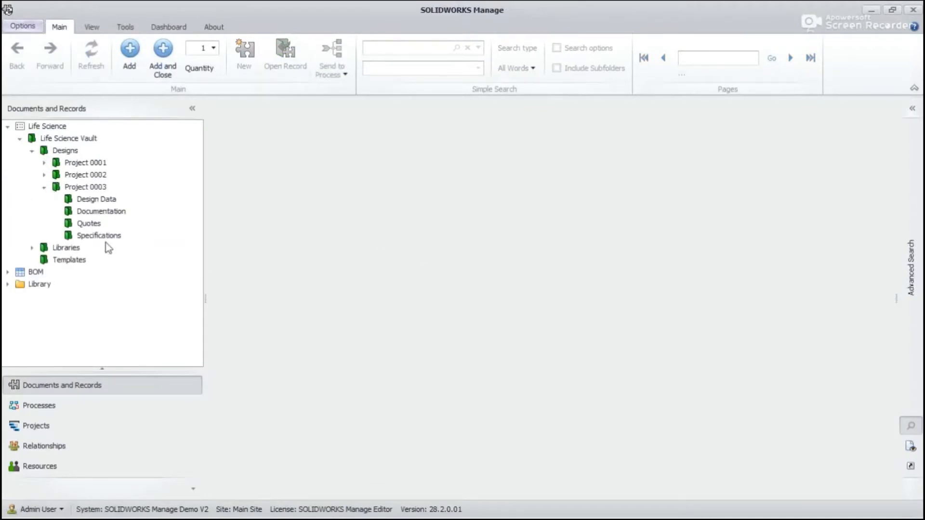
pyautogui.click(94, 199)
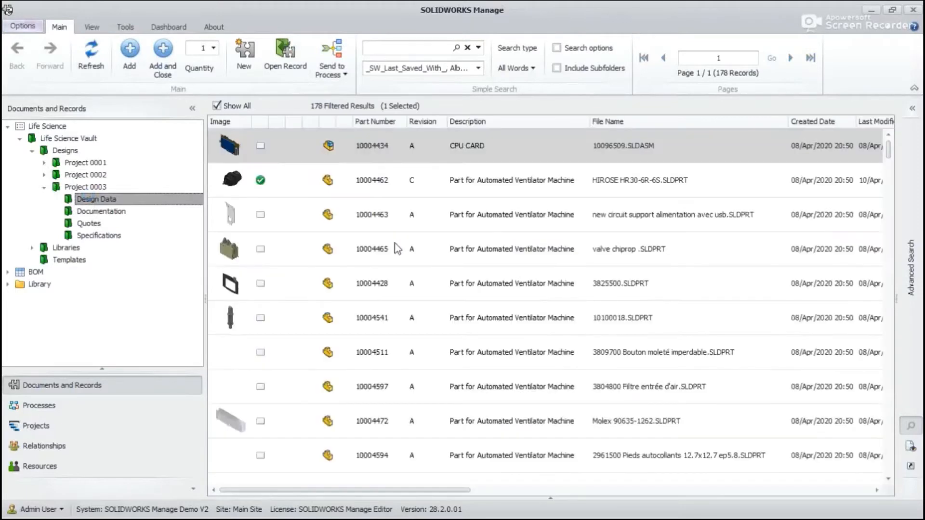
# - Search the Design Data folder for part number 10004422, reusing the earlier search, and select the PB560 assembly
pyautogui.scroll(-8, 359, 231)
pyautogui.scroll(4, 371, 245)
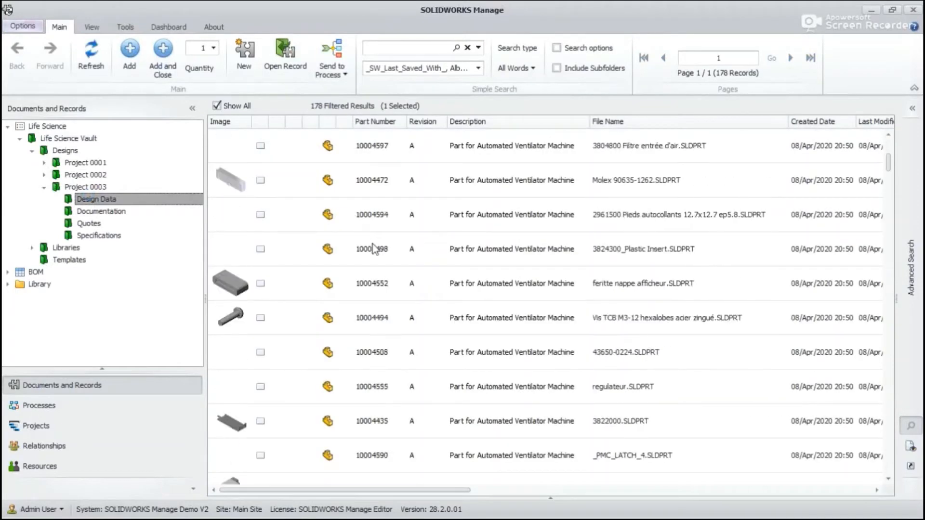
pyautogui.scroll(-4, 374, 248)
pyautogui.click(377, 249)
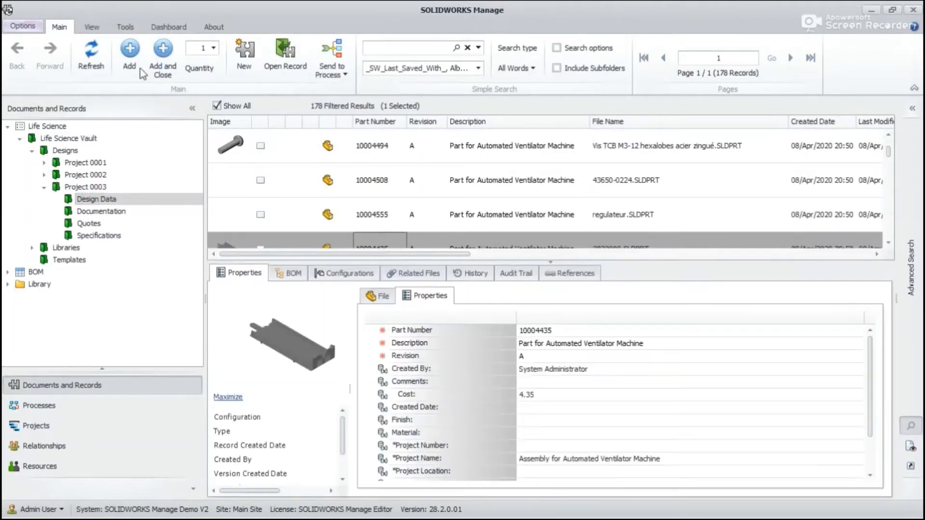
pyautogui.click(478, 47)
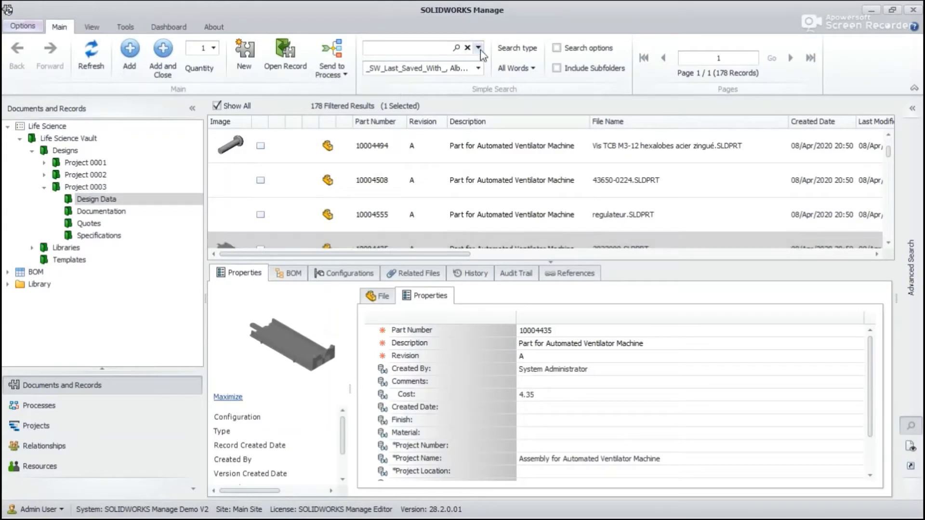
pyautogui.click(513, 79)
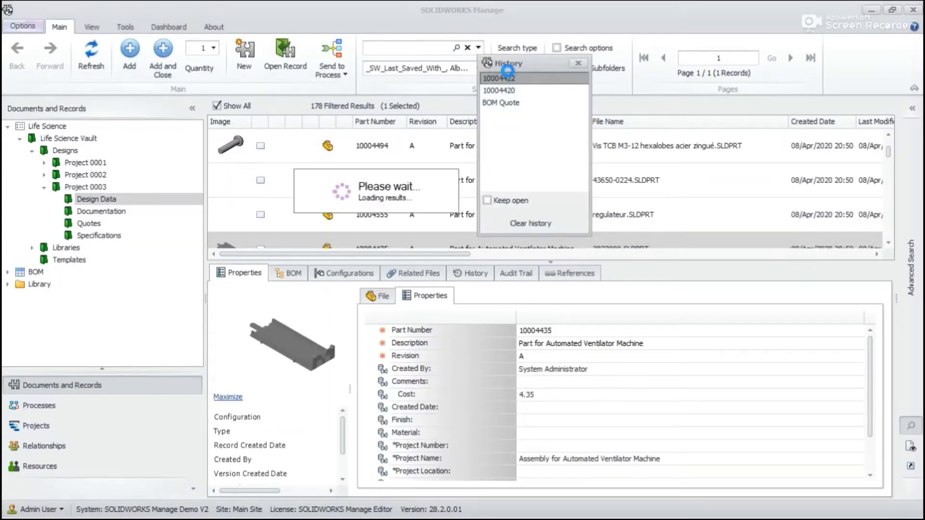
pyautogui.click(241, 147)
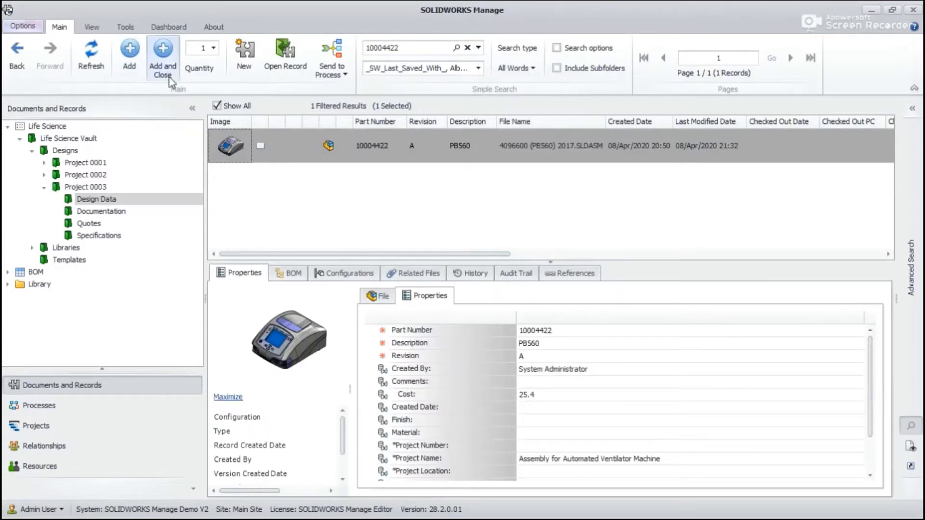
pyautogui.click(215, 51)
pyautogui.click(215, 49)
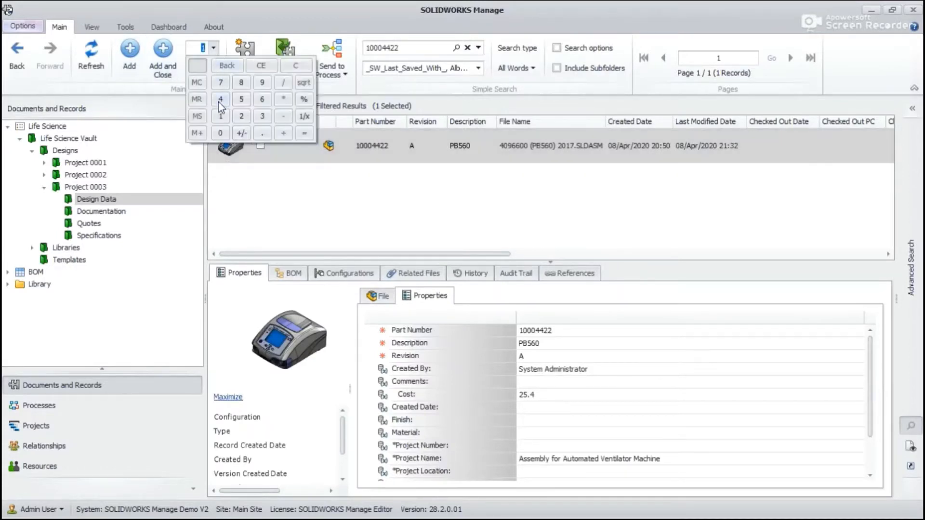
pyautogui.click(238, 119)
pyautogui.click(275, 147)
pyautogui.click(215, 49)
pyautogui.click(259, 86)
pyautogui.click(310, 198)
pyautogui.click(214, 49)
pyautogui.click(221, 118)
pyautogui.click(336, 220)
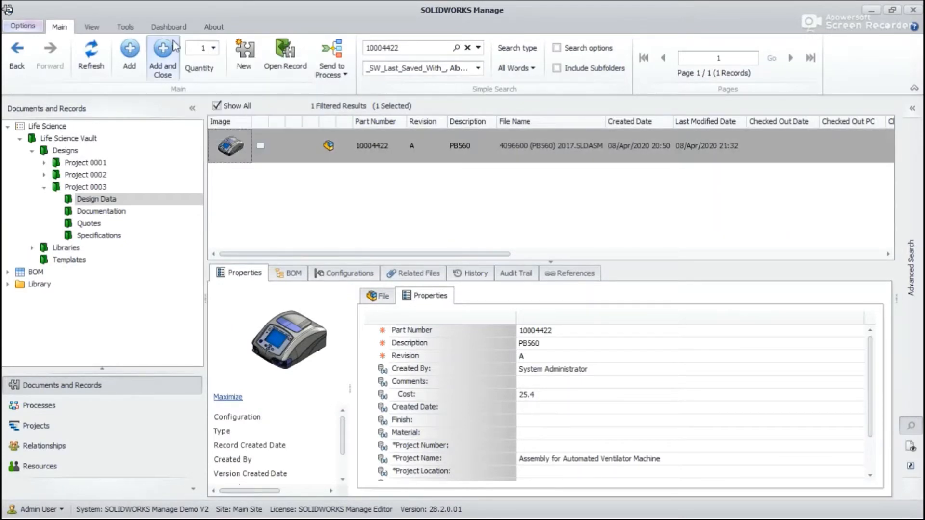
# - Add the selected PB560 assembly to the BOM, expand it to review its components and costs, and save the BOM
pyautogui.click(163, 53)
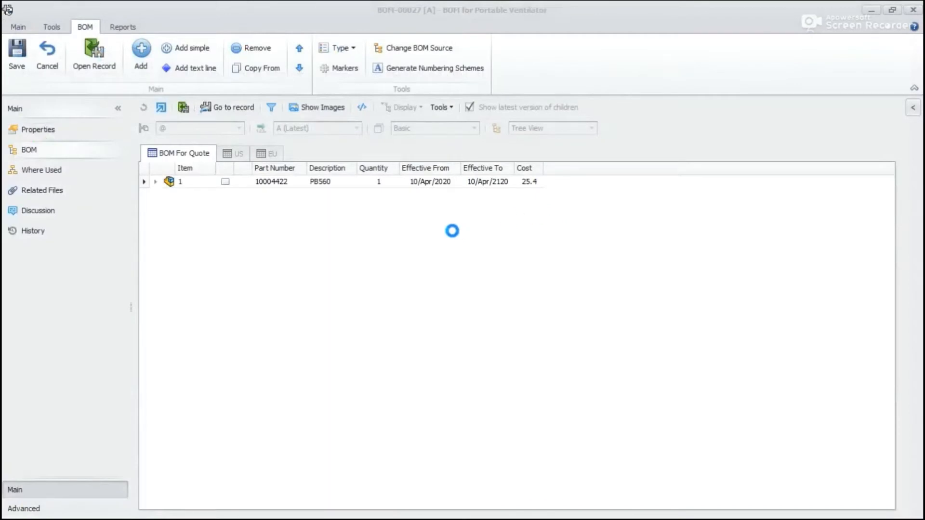
pyautogui.click(155, 180)
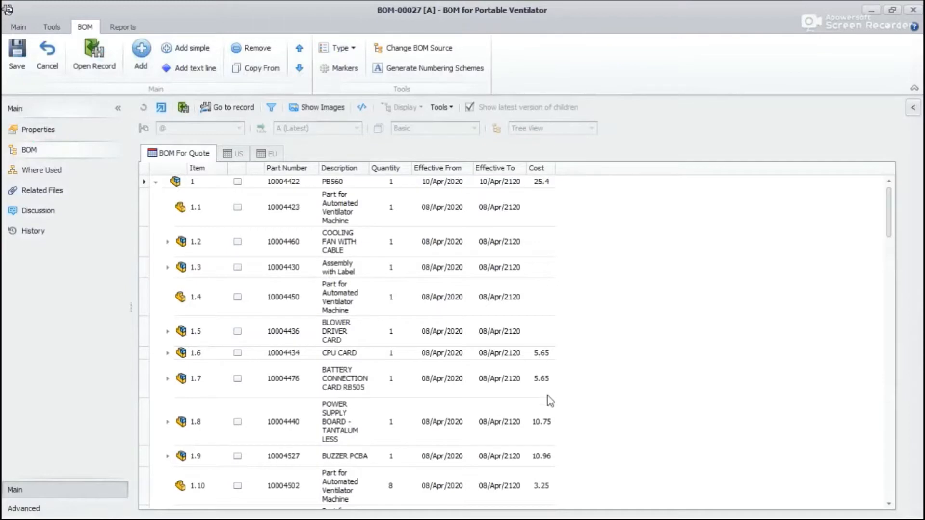
pyautogui.scroll(-10, 549, 401)
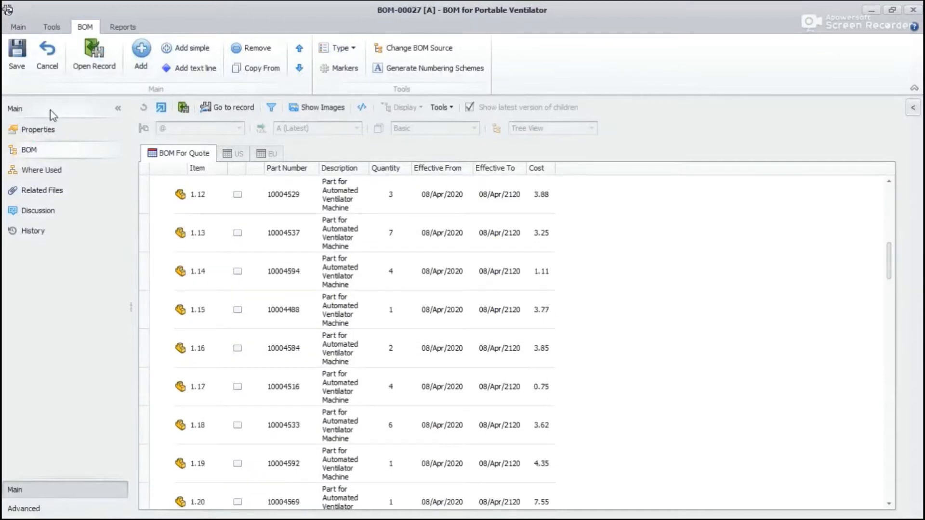
pyautogui.click(18, 61)
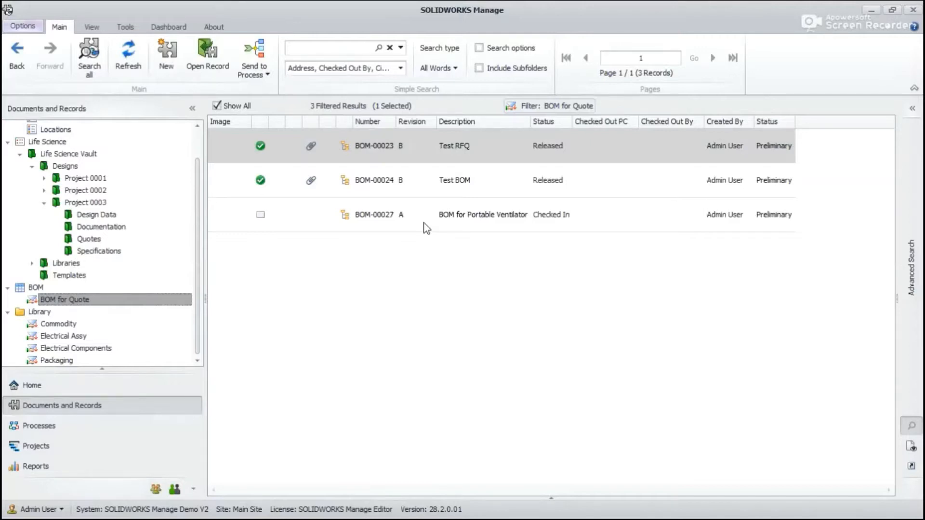
# - Send the record BOM for Portable Ventilator to the BOM Approval process
pyautogui.click(424, 222)
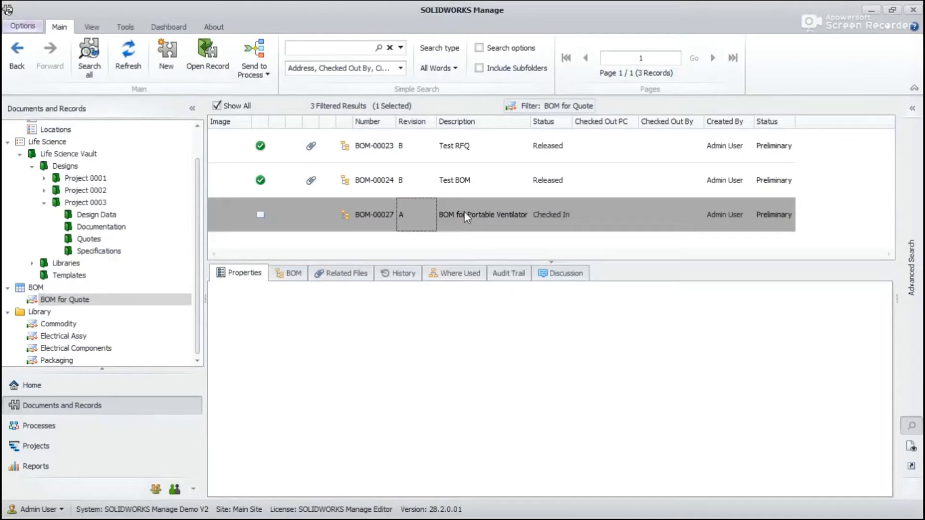
pyautogui.click(482, 213)
pyautogui.rightClick(482, 212)
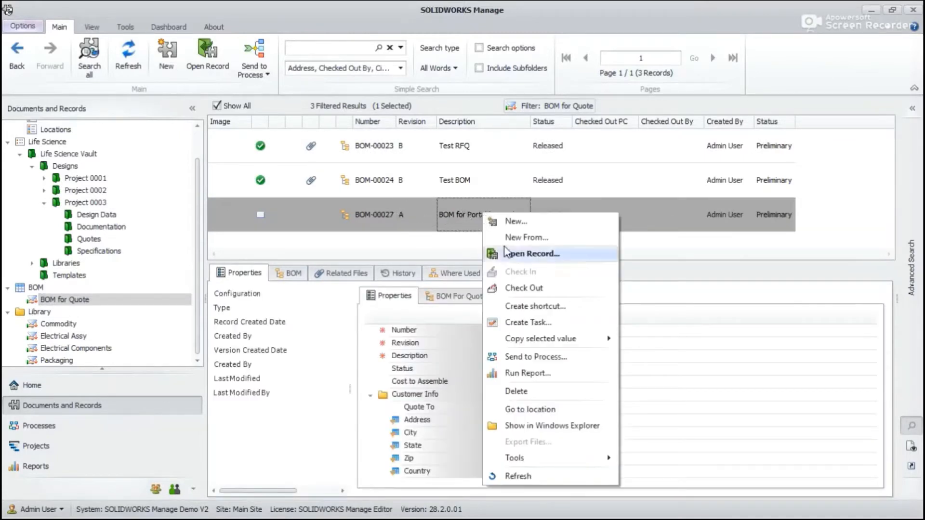
pyautogui.click(523, 355)
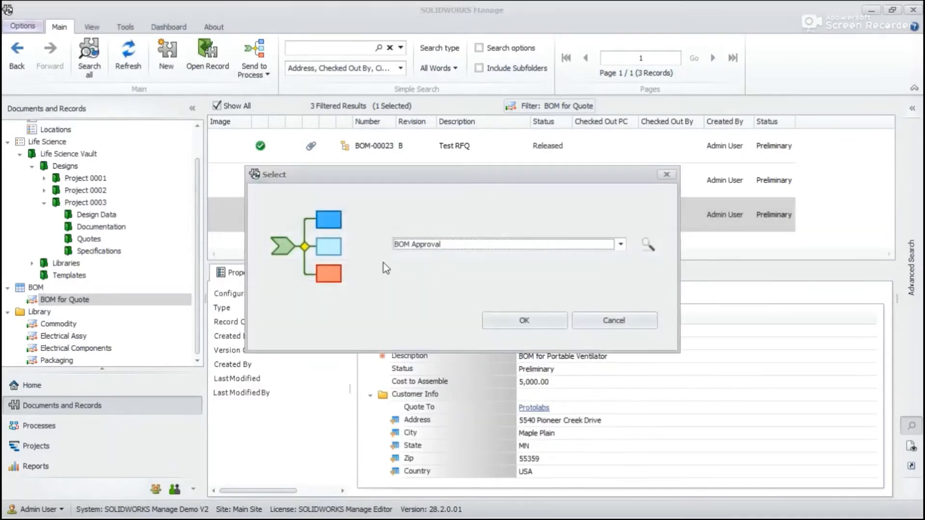
pyautogui.click(532, 321)
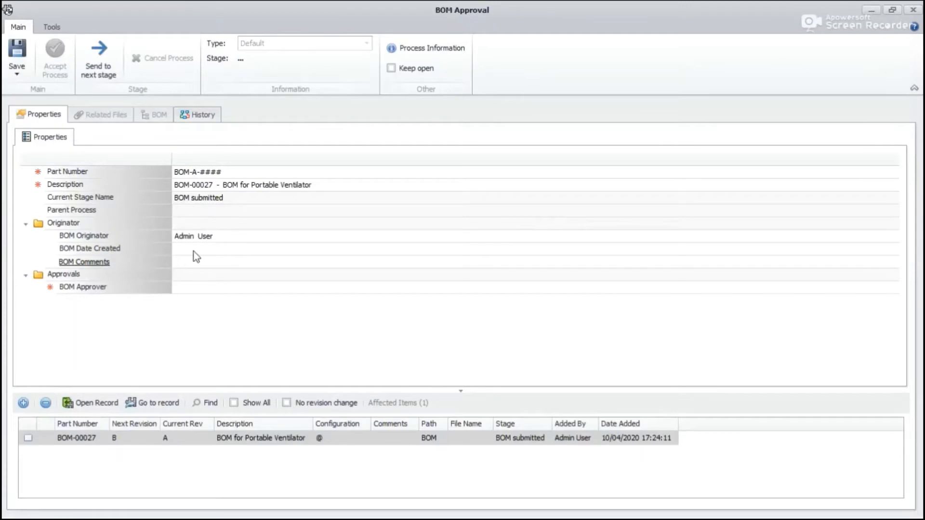
# - Enter "BOM for Portable Ventilator" as the BOM Comments and assign Admin User as BOM Approver
pyautogui.click(187, 249)
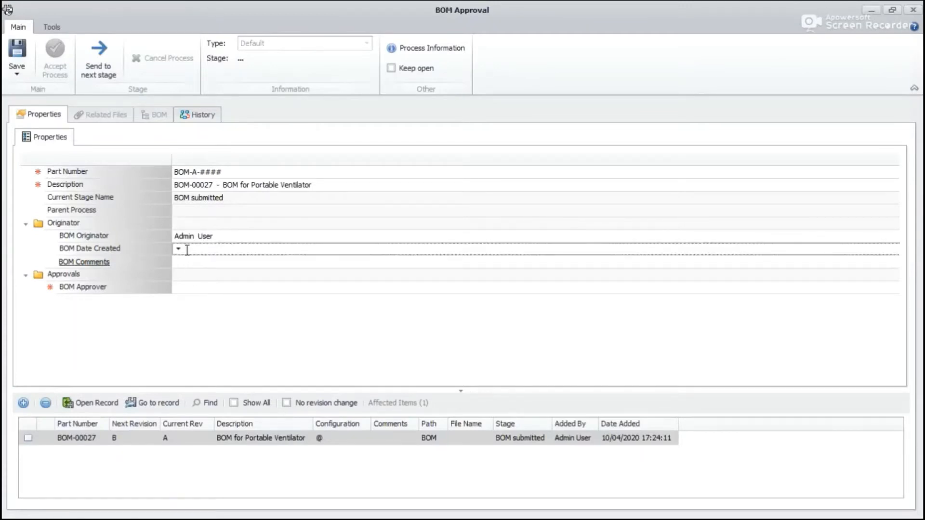
pyautogui.click(191, 263)
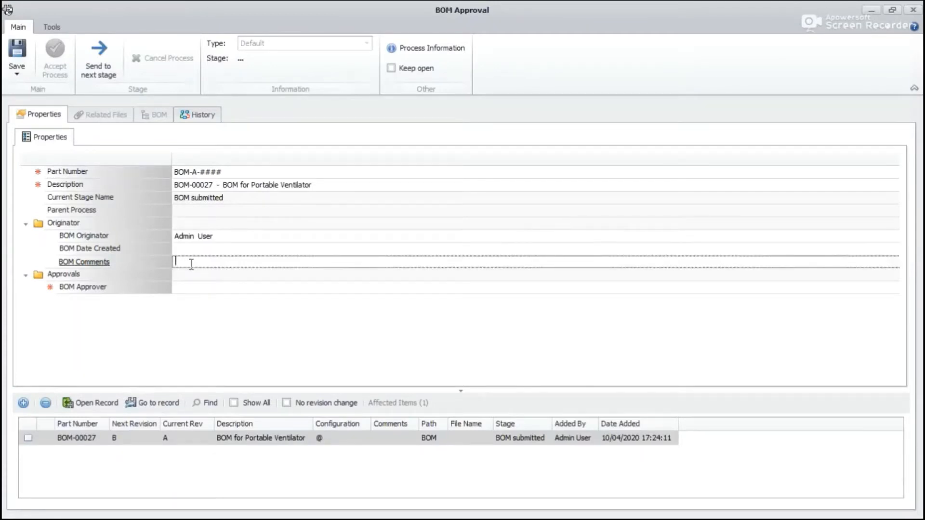
pyautogui.write('Kindly')
pyautogui.press('BackSpace')
pyautogui.press('BackSpace')
pyautogui.press('BackSpace')
pyautogui.write('BOM for')
pyautogui.write(' Prot')
pyautogui.press('BackSpace')
pyautogui.press('BackSpace')
pyautogui.press('BackSpace')
pyautogui.write('leVental')
pyautogui.press('BackSpace')
pyautogui.press('BackSpace')
pyautogui.write('ilator')
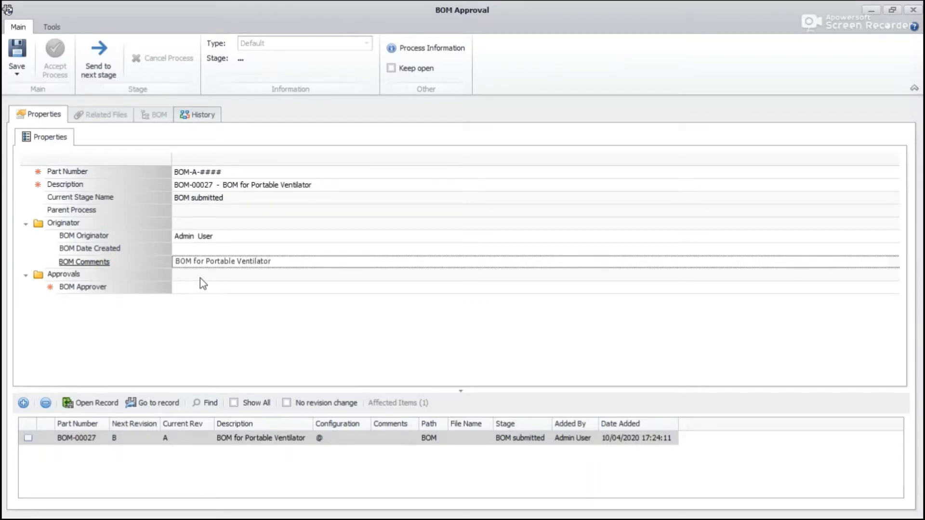
pyautogui.doubleClick(204, 290)
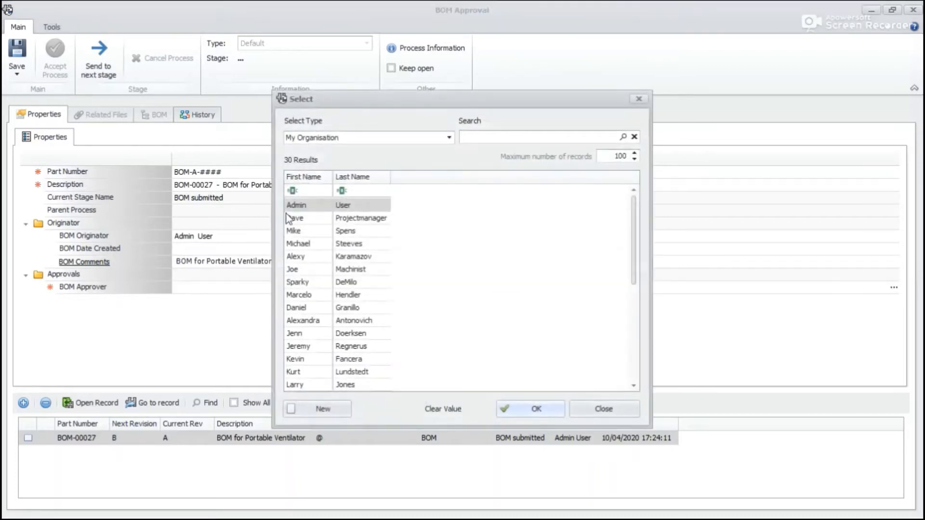
pyautogui.doubleClick(290, 206)
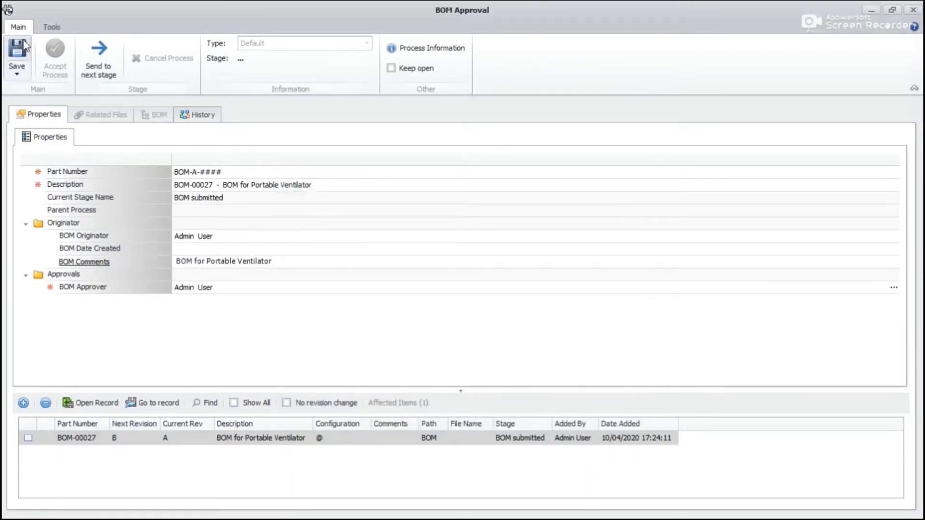
# - Save the BOM approval process and send it to the next stage
pyautogui.click(24, 46)
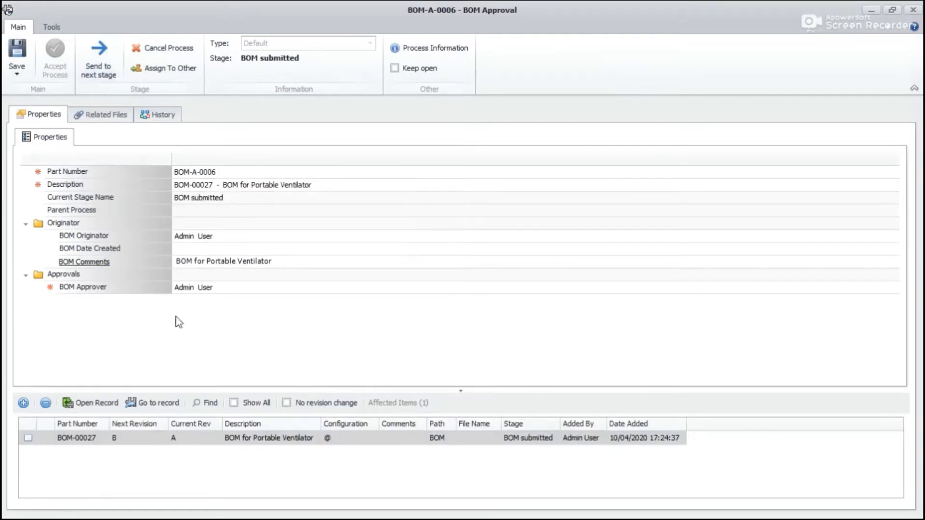
pyautogui.click(99, 62)
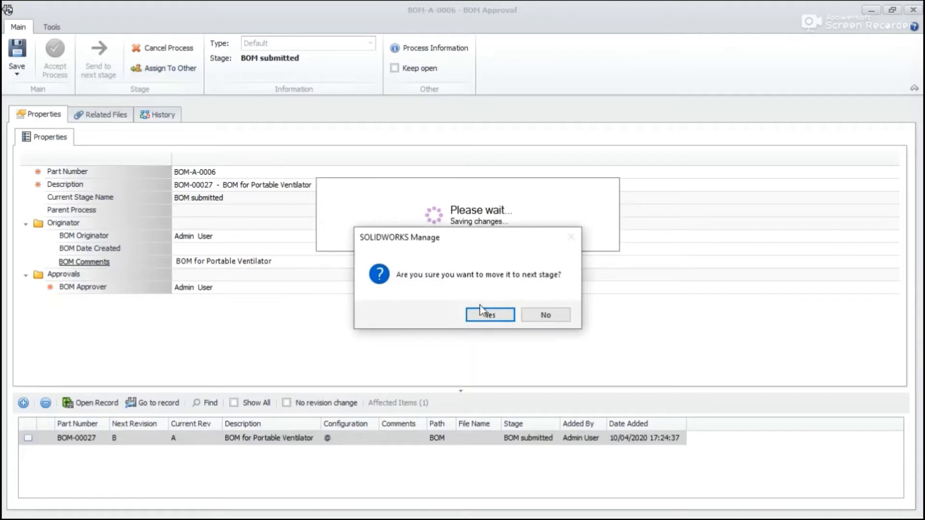
pyautogui.click(482, 312)
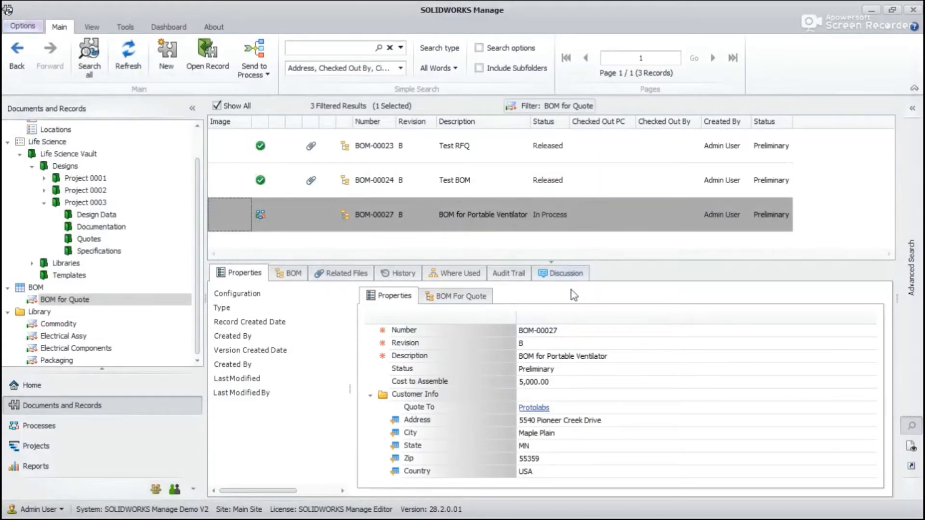
# - Review the related files, BOM and Where Used processes of BOM for Portable Ventilator and open its linked BOM Approval record
pyautogui.click(341, 273)
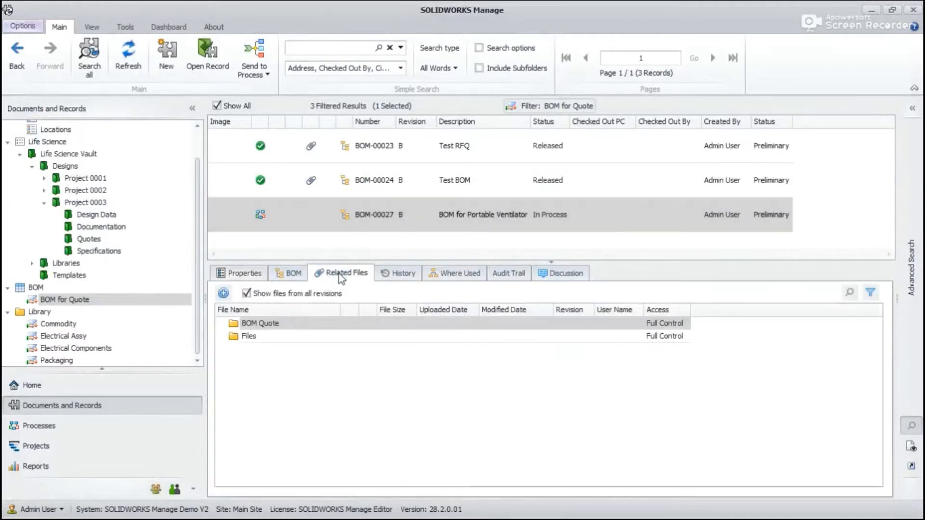
pyautogui.click(291, 273)
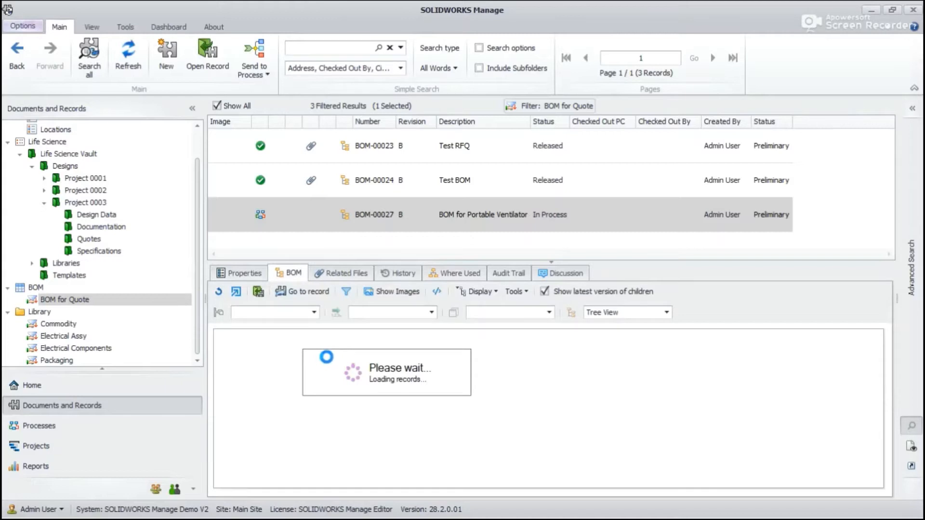
pyautogui.click(453, 274)
pyautogui.click(250, 327)
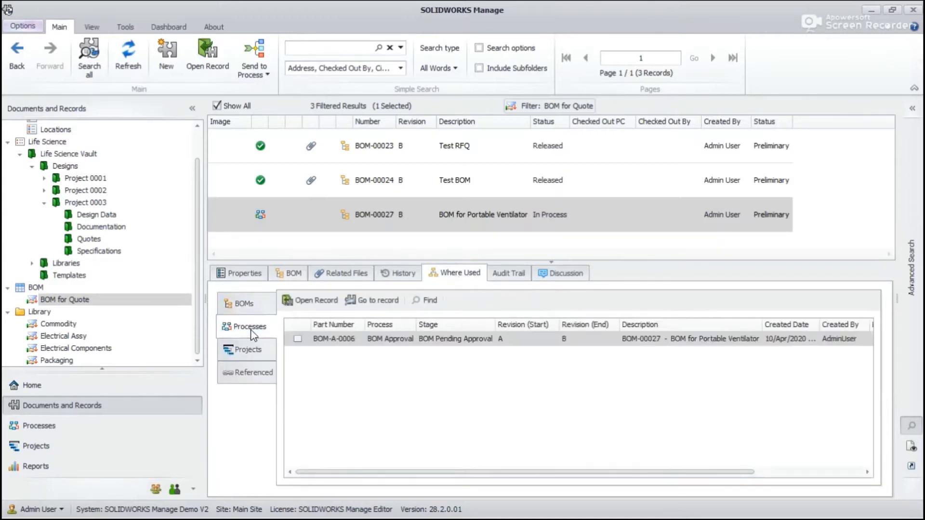
pyautogui.rightClick(375, 340)
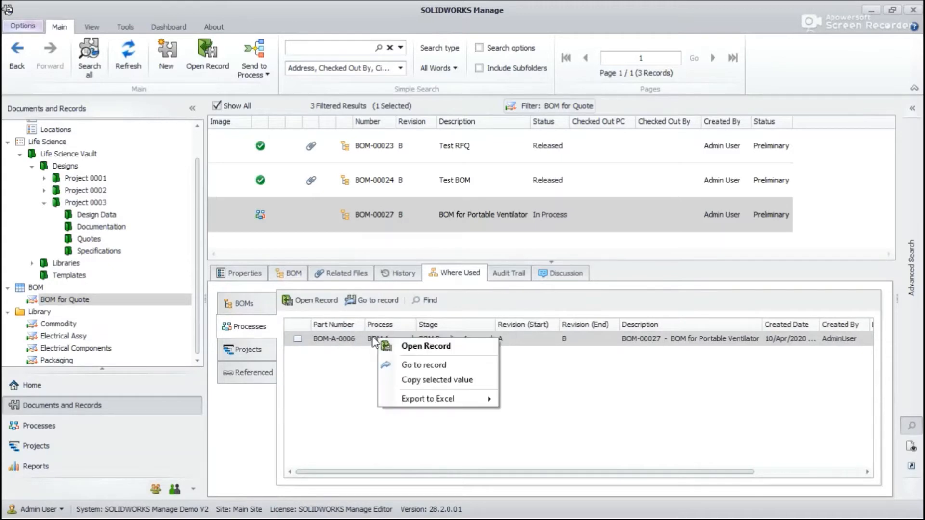
pyautogui.click(411, 348)
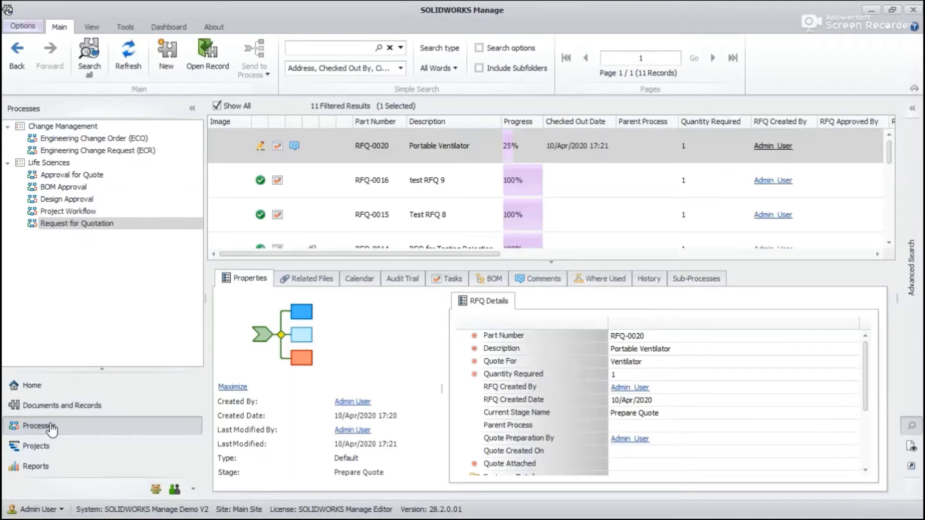
# - Find the pending BOM Approval process for BOM for Portable Ventilator, check its stage details, open it and accept it
pyautogui.click(54, 188)
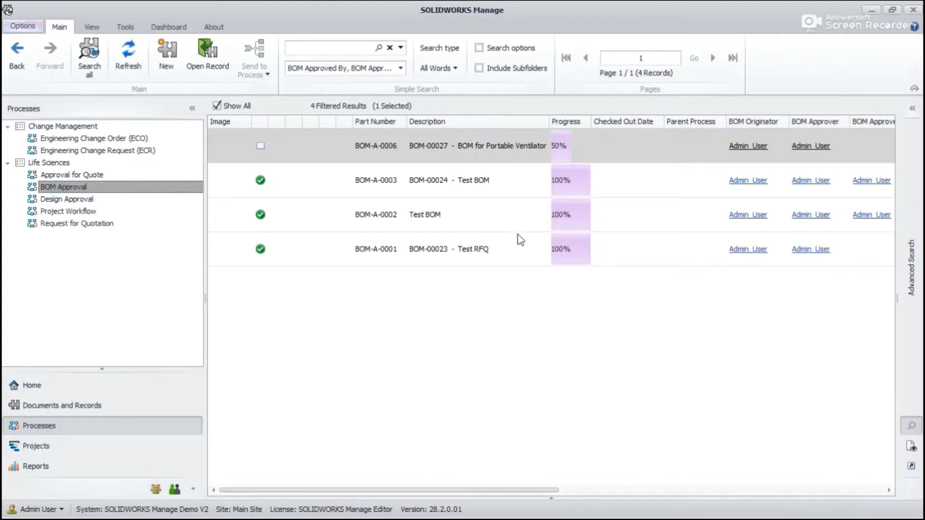
pyautogui.moveTo(495, 492); pyautogui.dragTo(765, 471)
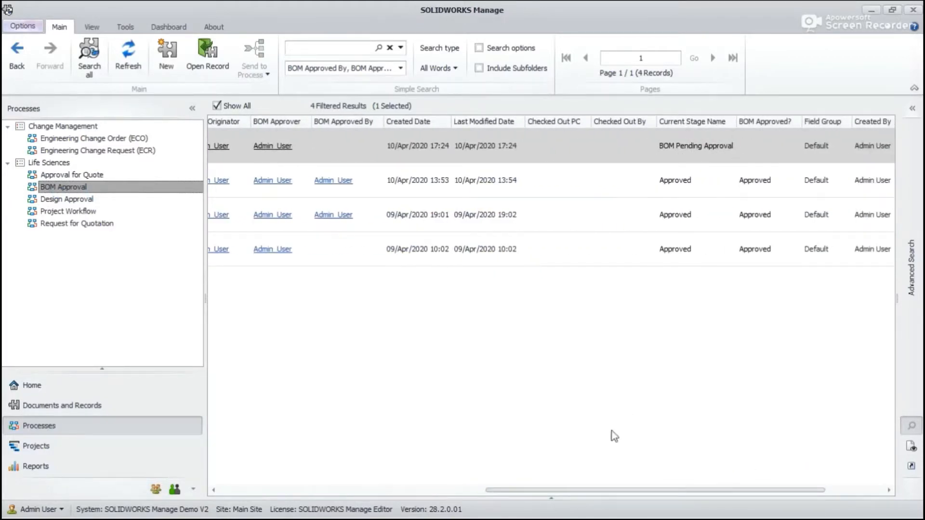
pyautogui.moveTo(591, 492); pyautogui.dragTo(324, 491)
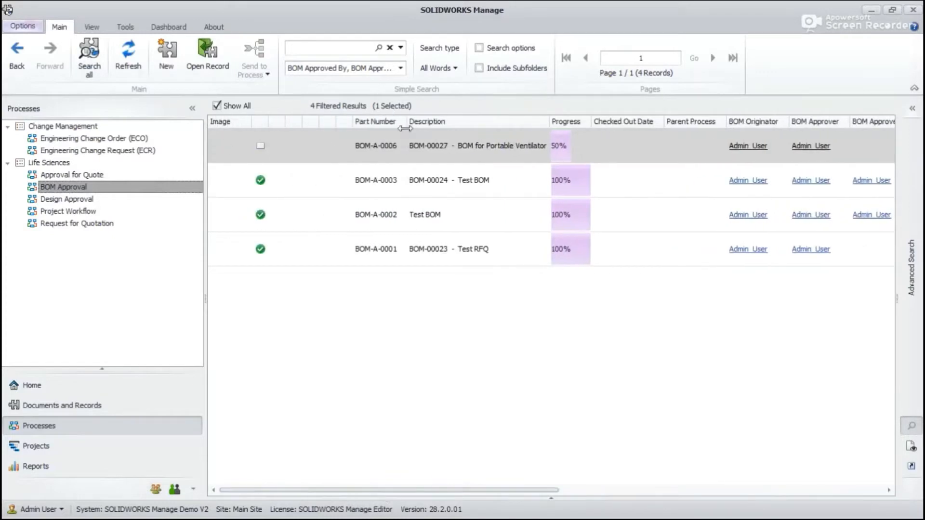
pyautogui.click(221, 70)
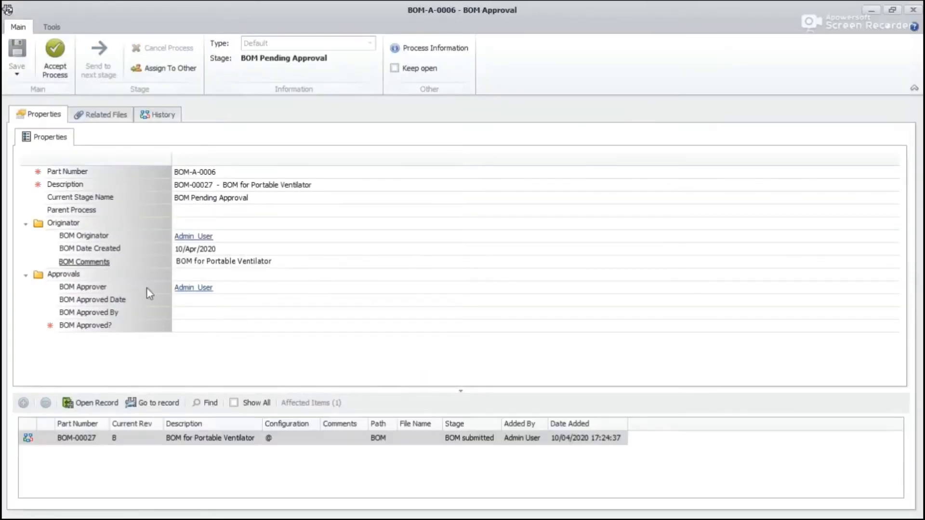
pyautogui.click(42, 65)
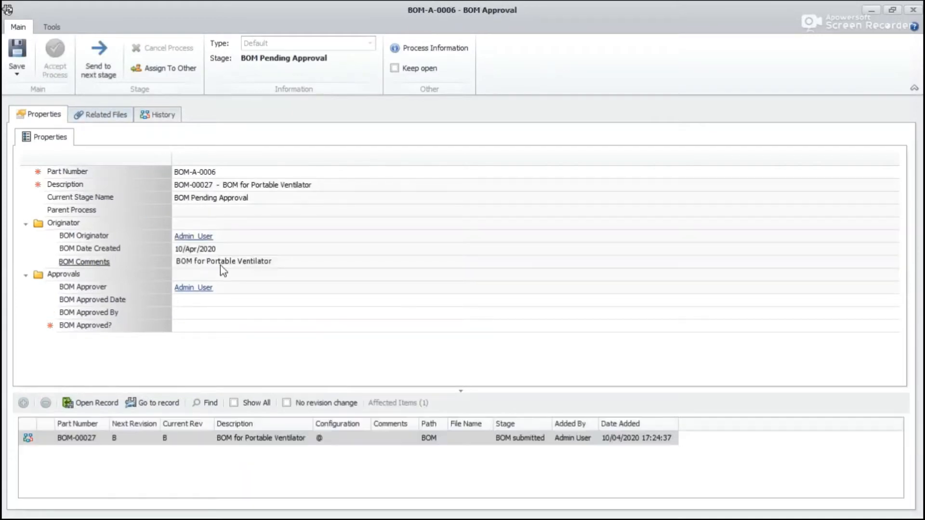
# - Open the affected BOM for Portable Ventilator record, expand the PB560 assembly to review its components, and close the record
pyautogui.click(80, 438)
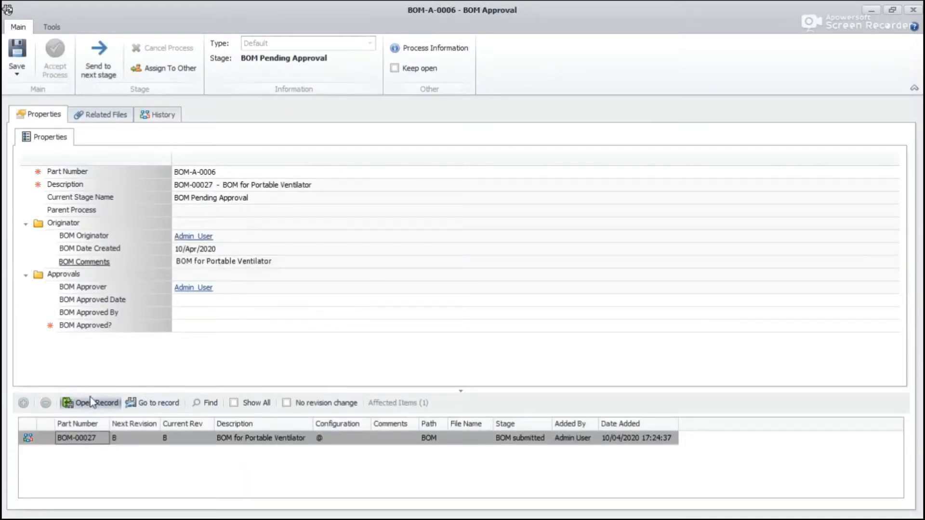
pyautogui.click(91, 402)
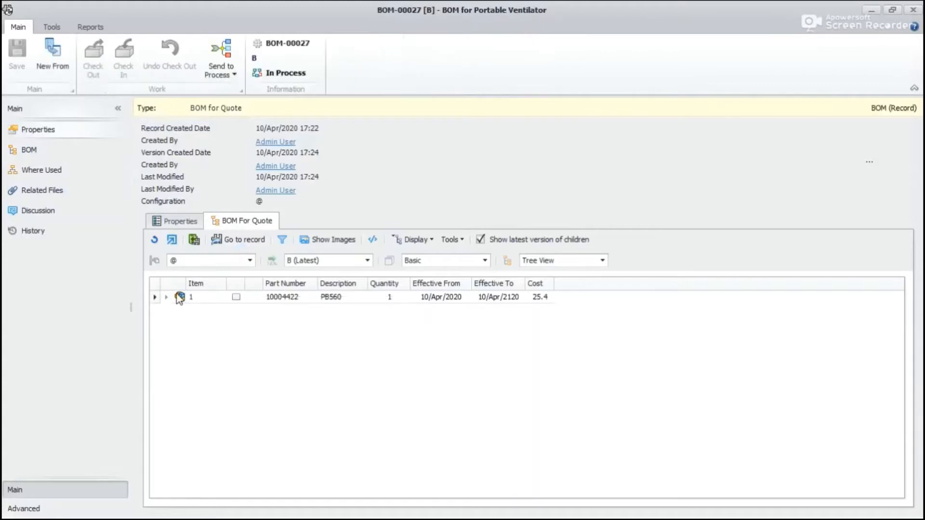
pyautogui.click(167, 297)
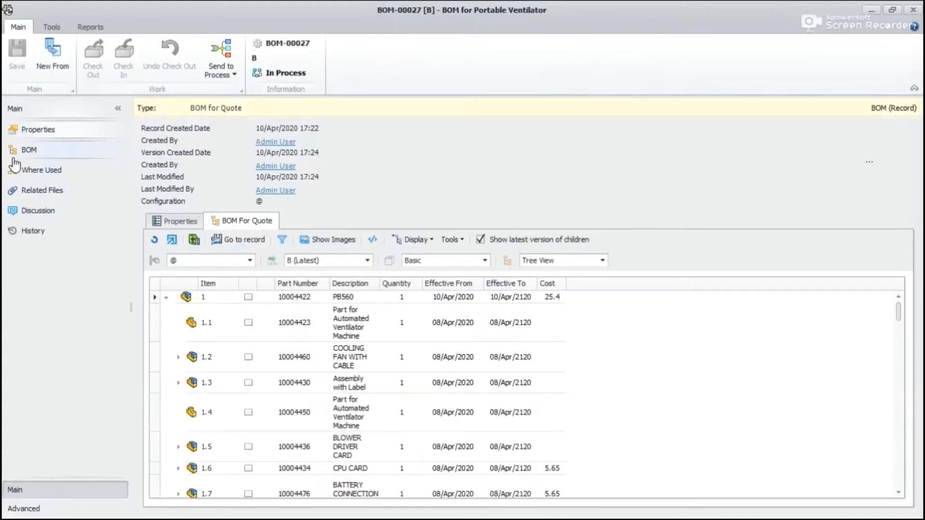
pyautogui.click(915, 10)
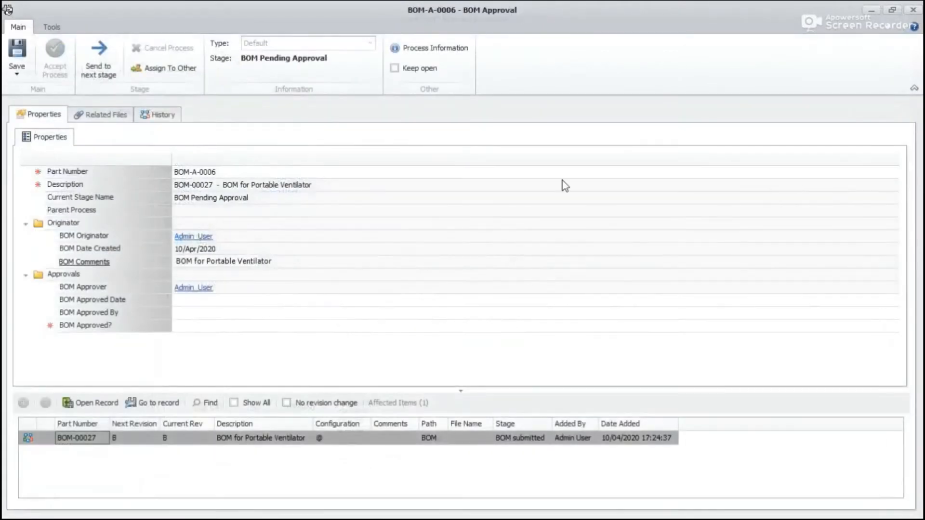
# - Set BOM Approved? to Approved, save the approval process and send it to the next stage
pyautogui.click(176, 326)
pyautogui.click(178, 326)
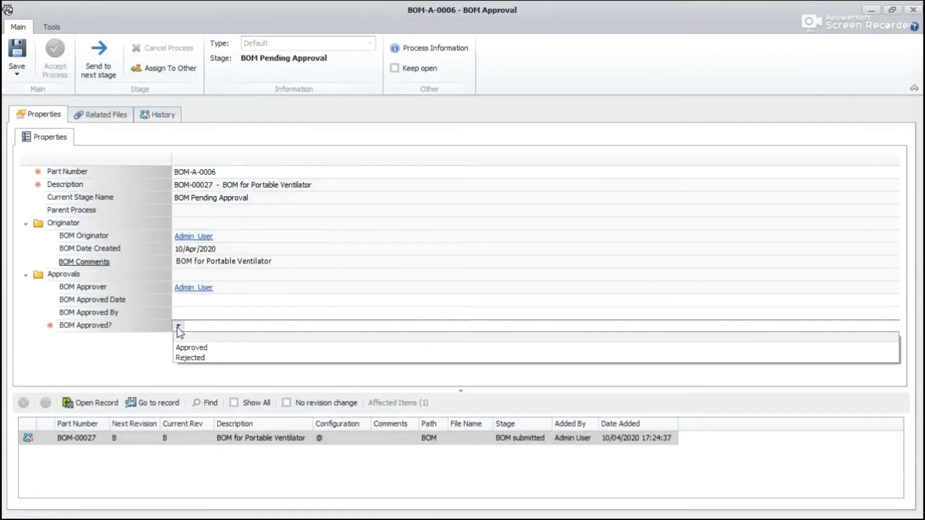
pyautogui.click(195, 348)
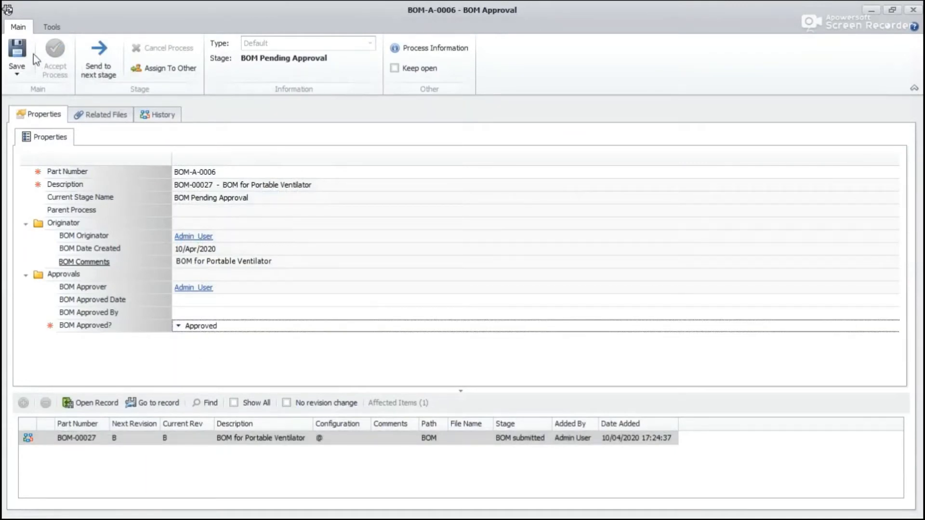
pyautogui.click(15, 50)
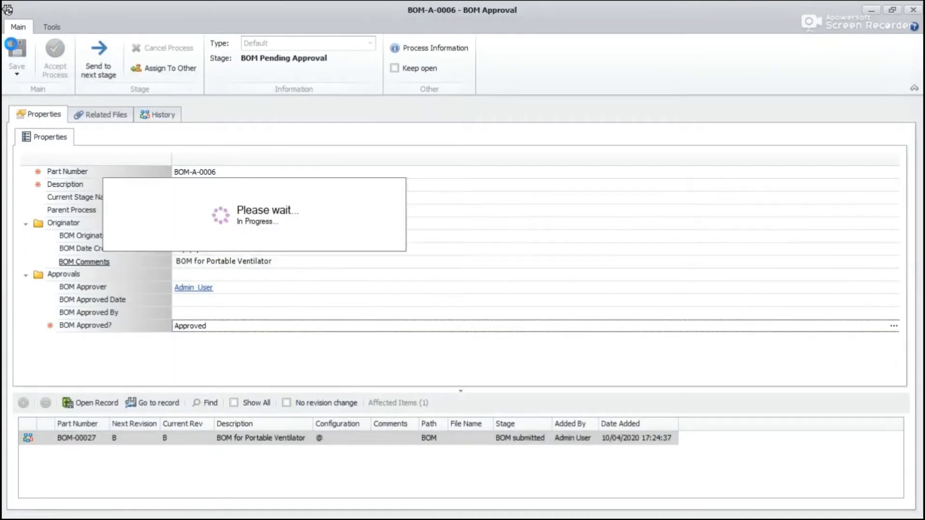
pyautogui.click(91, 62)
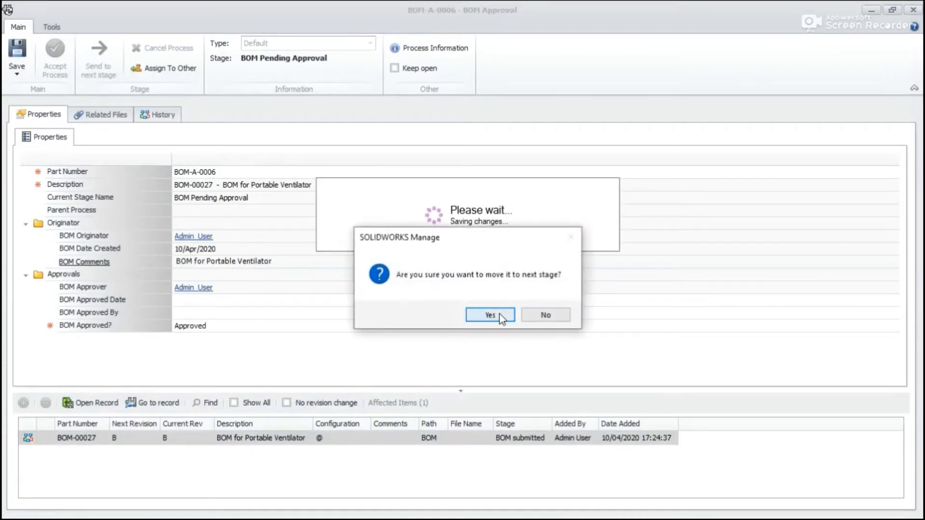
pyautogui.click(497, 314)
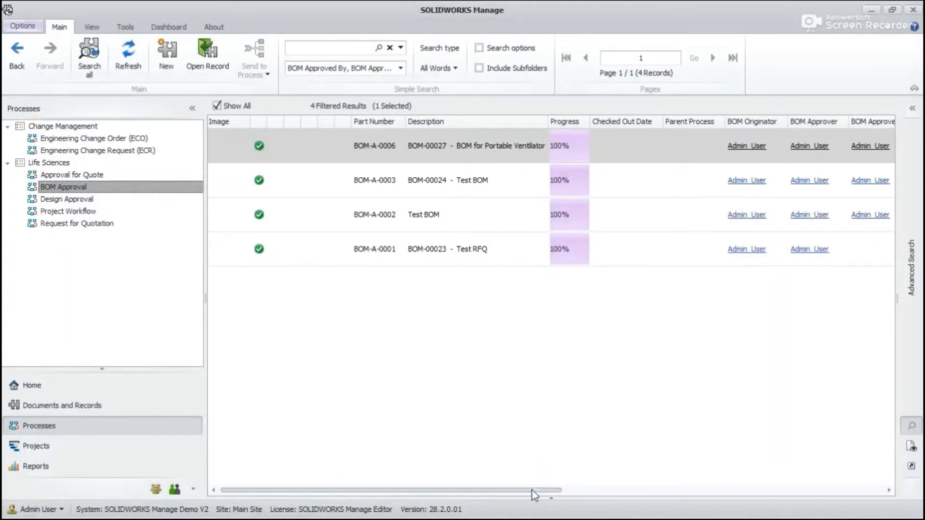
# - Check the approval process's current stage and the refreshed BOM for Quote list to verify the status of BOM for Portable Ventilator
pyautogui.moveTo(532, 490); pyautogui.dragTo(769, 490)
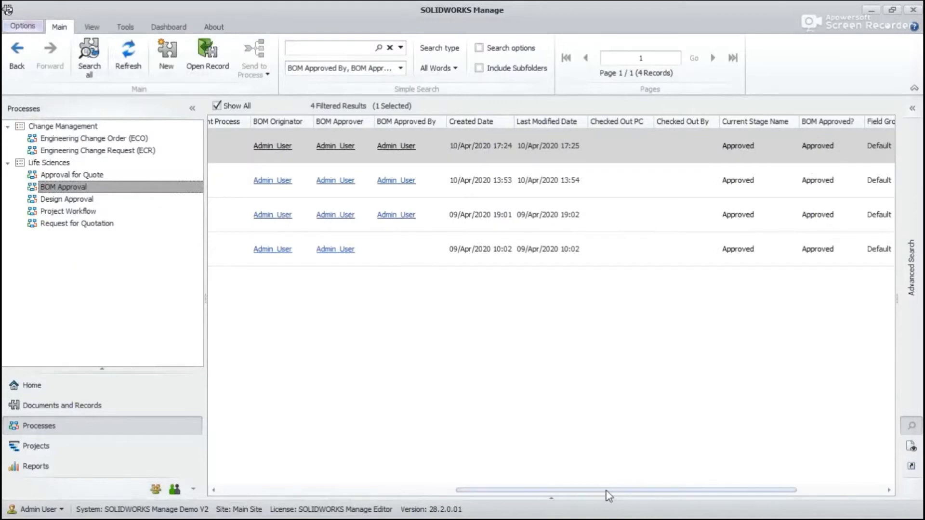
pyautogui.moveTo(606, 491); pyautogui.dragTo(458, 504)
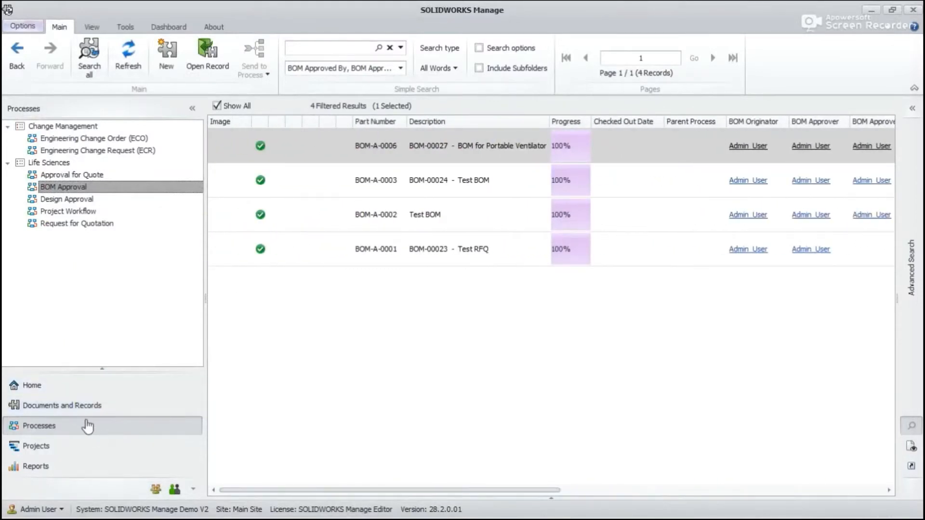
pyautogui.click(80, 407)
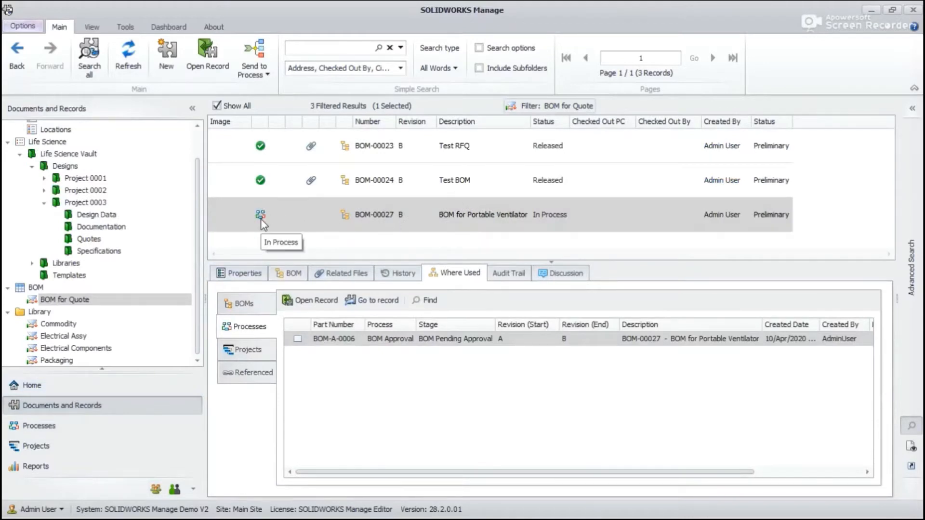
pyautogui.click(128, 54)
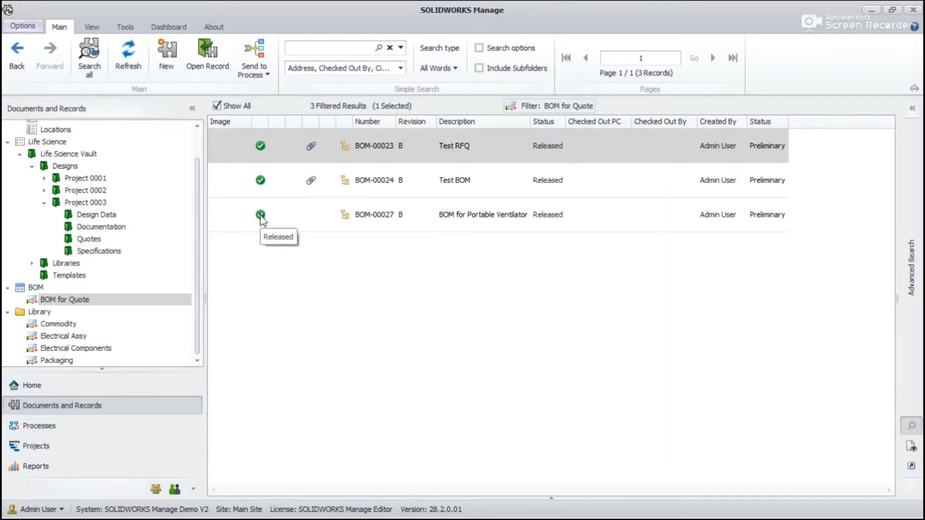
pyautogui.click(516, 218)
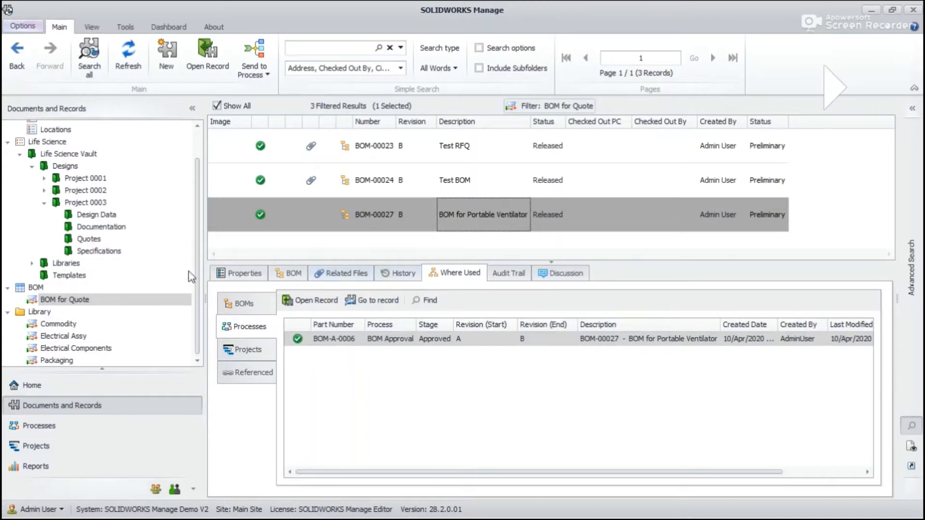
# - Run the Generate Quote report on BOM for Portable Ventilator and view its preview
pyautogui.click(243, 273)
pyautogui.rightClick(438, 220)
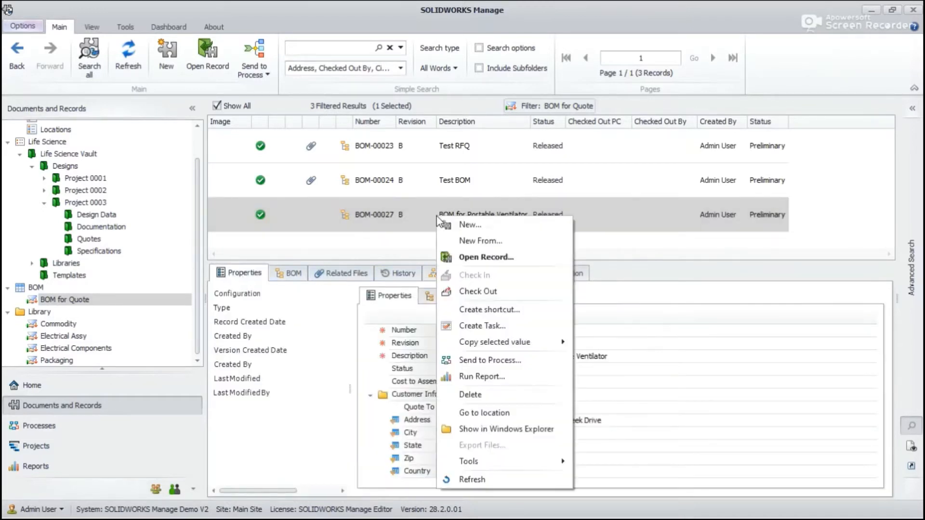
pyautogui.click(483, 377)
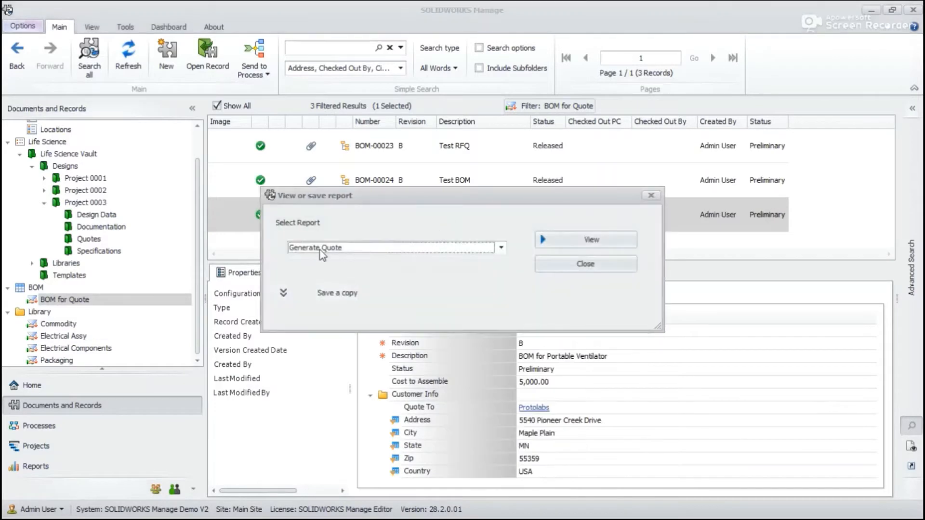
pyautogui.click(554, 242)
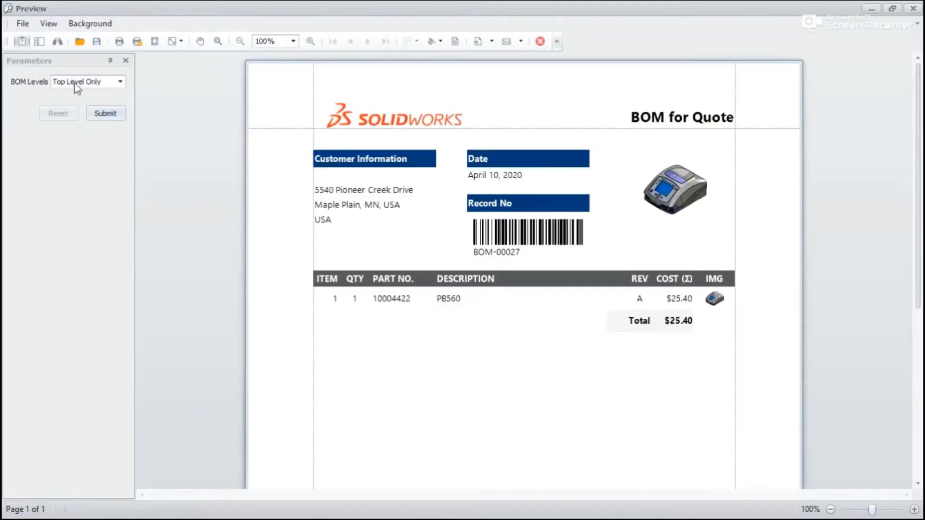
# - Set the report's BOM Levels to All Levels, submit it and review the quote through to its last page
pyautogui.click(120, 81)
pyautogui.click(80, 128)
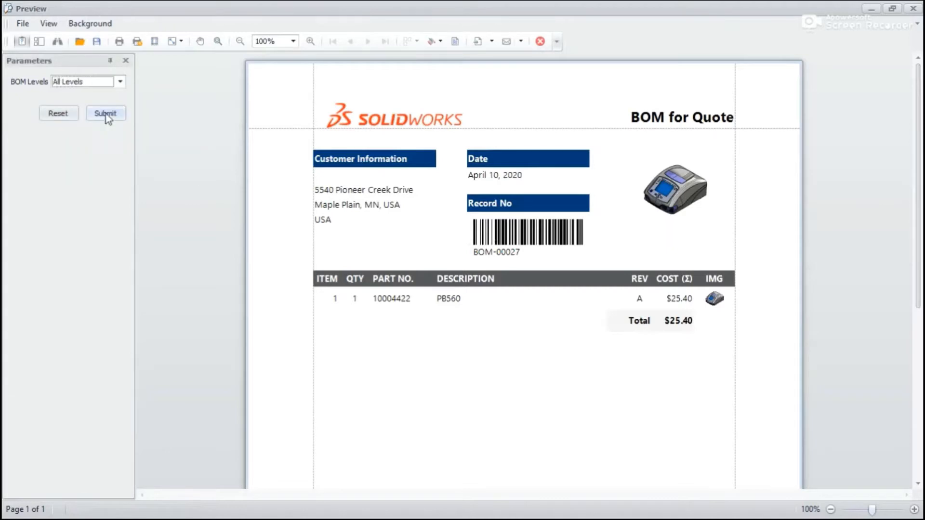
pyautogui.click(114, 115)
pyautogui.scroll(-1, 645, 289)
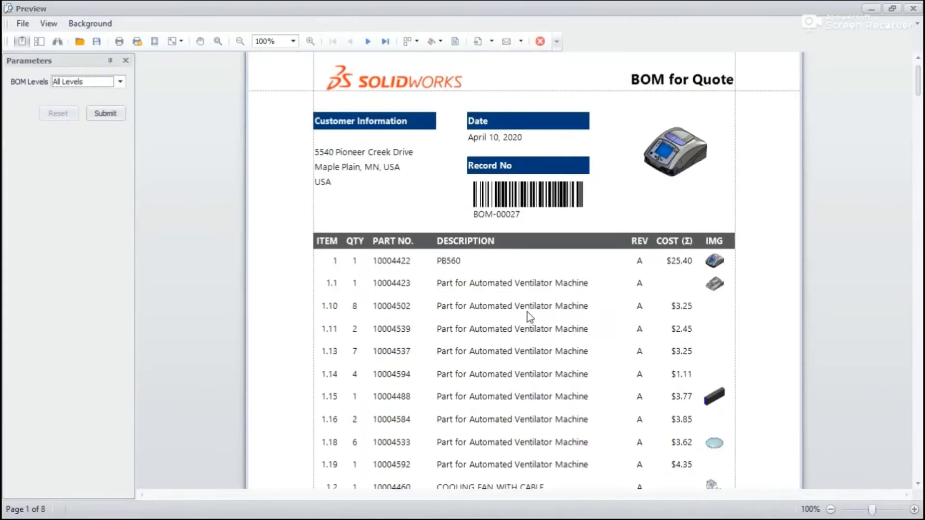
pyautogui.scroll(-6, 649, 320)
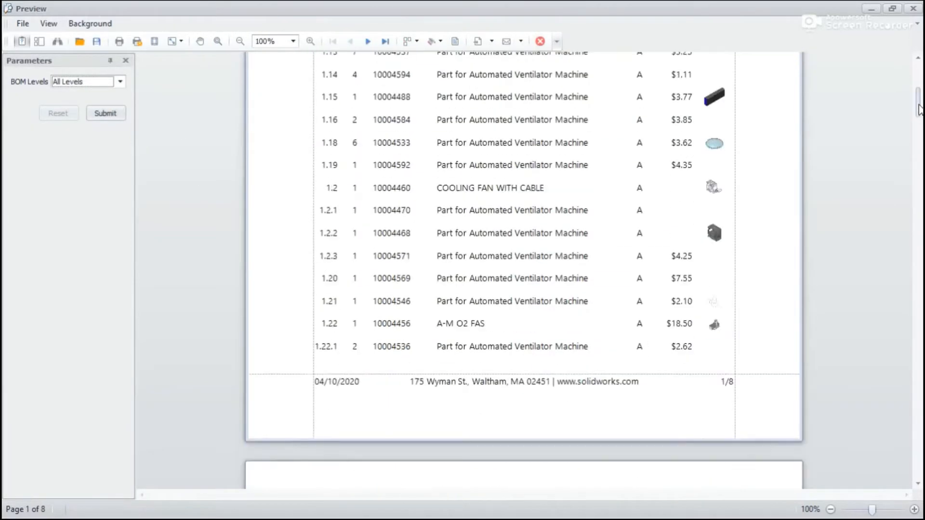
pyautogui.moveTo(920, 130); pyautogui.dragTo(918, 474)
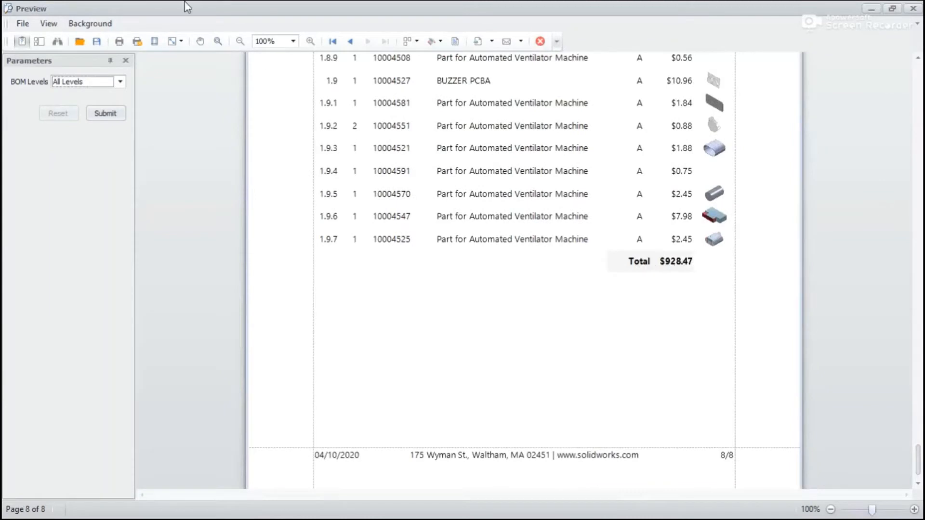
# - Check the file formats available for exporting the quote report and close the preview
pyautogui.click(493, 45)
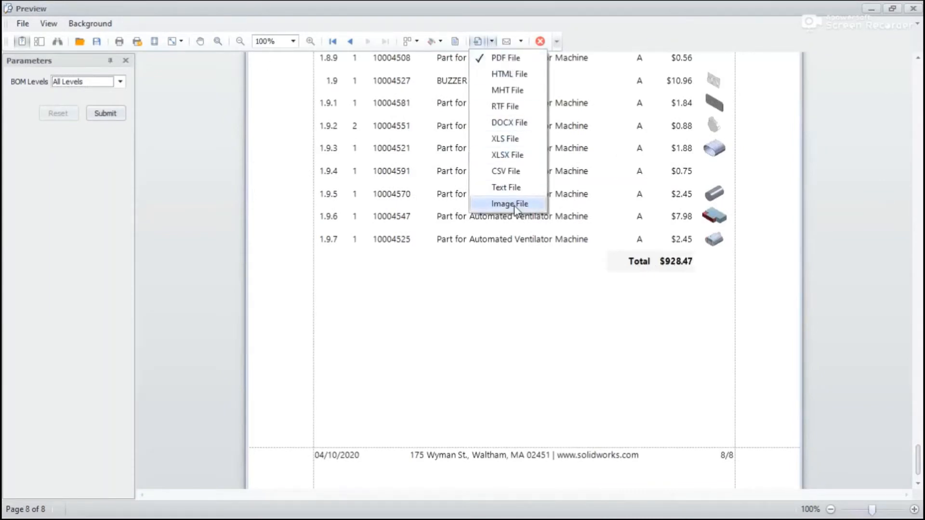
pyautogui.click(885, 235)
pyautogui.click(913, 8)
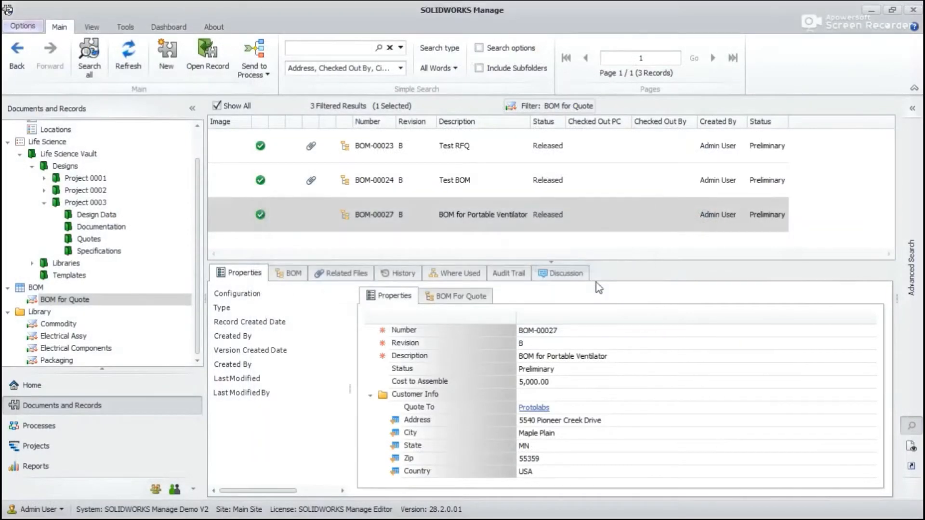
# - Run a report on BOM for Portable Ventilator and set its copy to save to the external Windows folder Quotes from BOM
pyautogui.rightClick(391, 217)
pyautogui.click(431, 375)
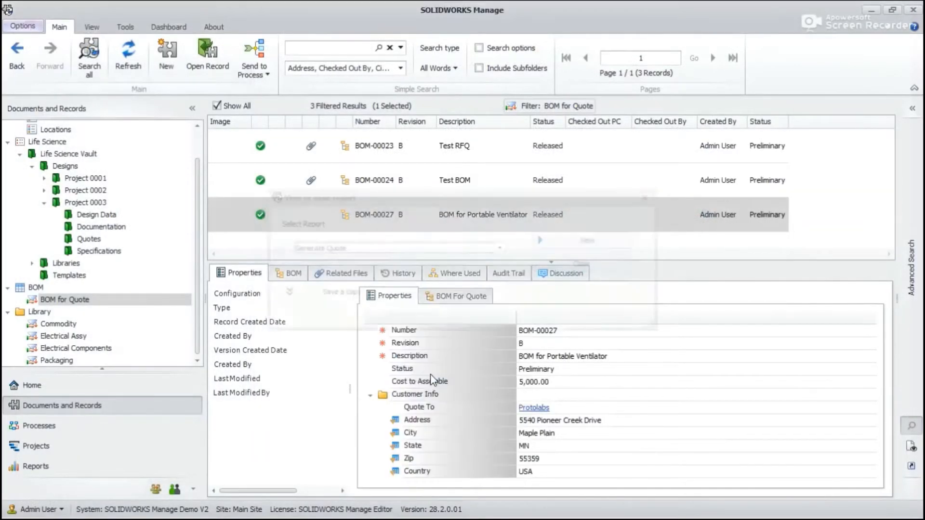
pyautogui.click(320, 295)
pyautogui.moveTo(413, 210); pyautogui.dragTo(433, 61)
pyautogui.click(347, 290)
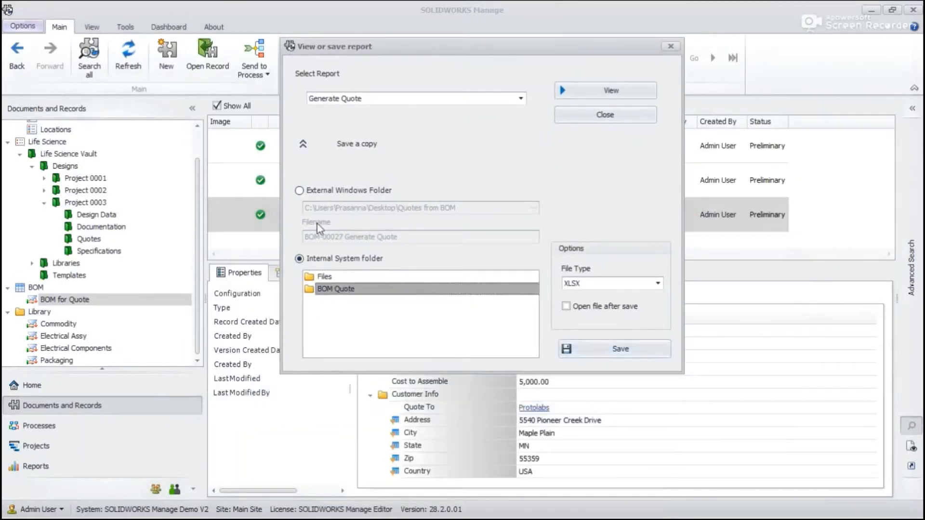
pyautogui.click(318, 192)
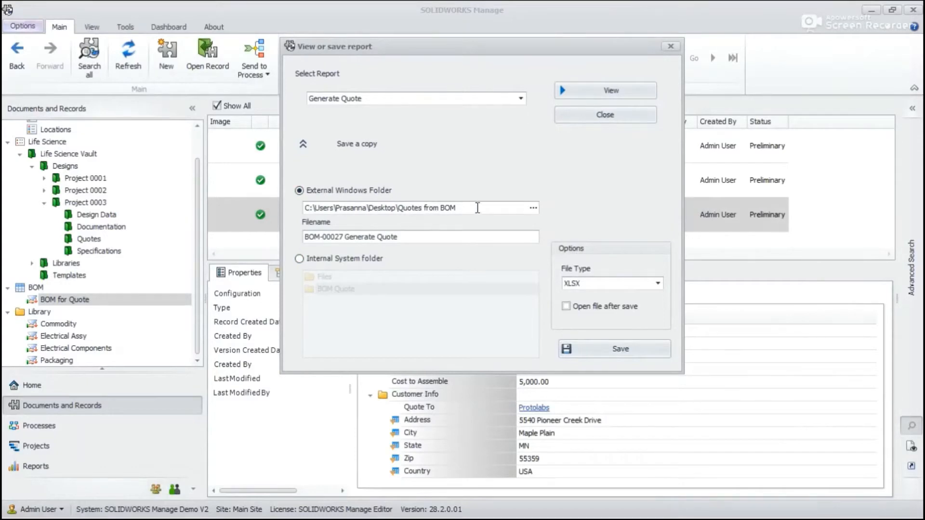
# - Name the report copy BOM-00027 Generate Quote for Protolabs and set its file type to PDF
pyautogui.moveTo(417, 237); pyautogui.dragTo(346, 241)
pyautogui.press('End')
pyautogui.write('f')
pyautogui.click(589, 287)
pyautogui.click(588, 293)
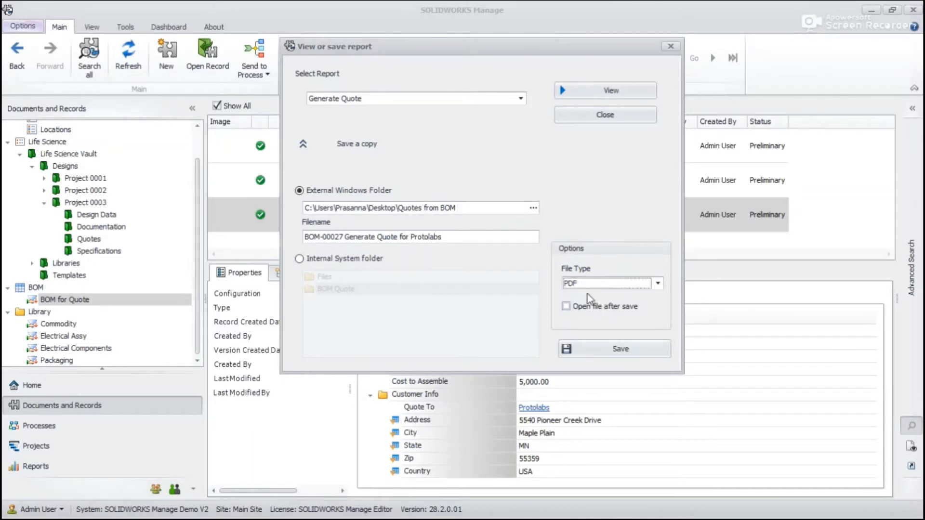
pyautogui.click(584, 295)
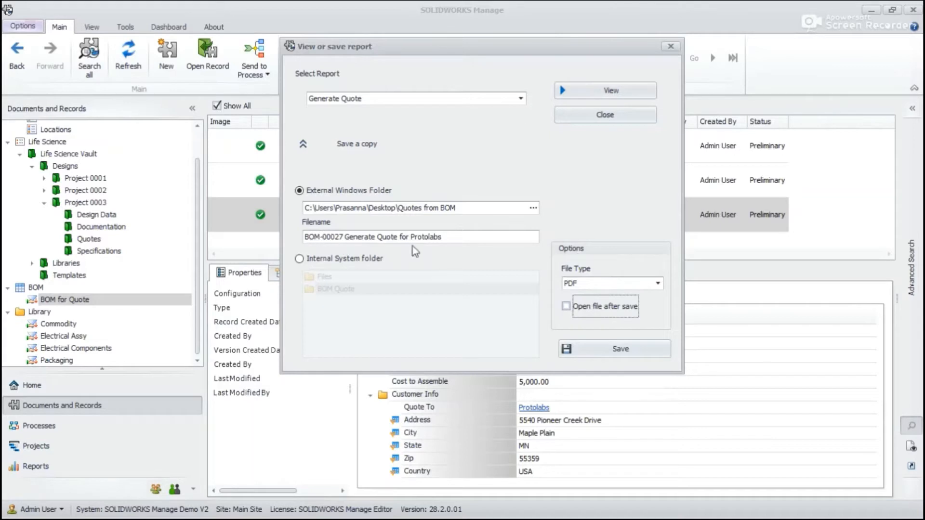
# - Save the PDF quote with BOM Levels set to All Levels and close the report dialog
pyautogui.click(623, 351)
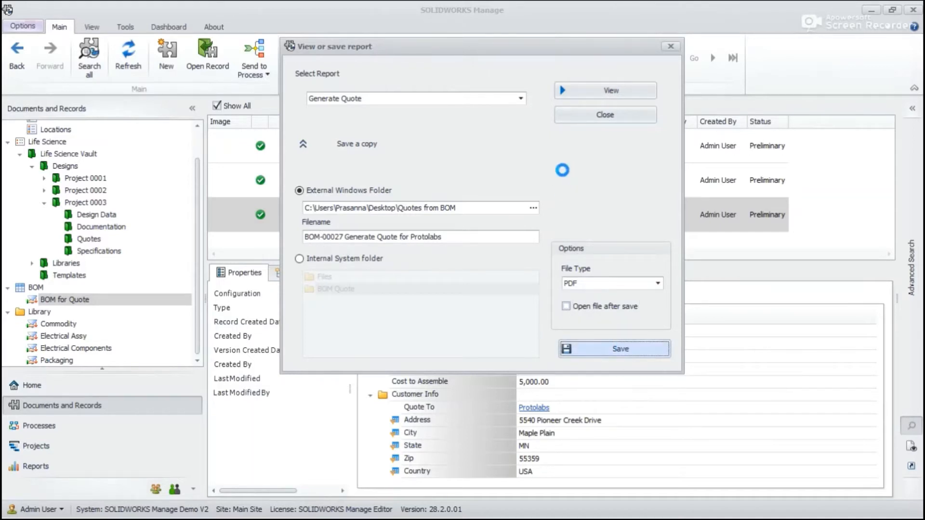
pyautogui.click(436, 251)
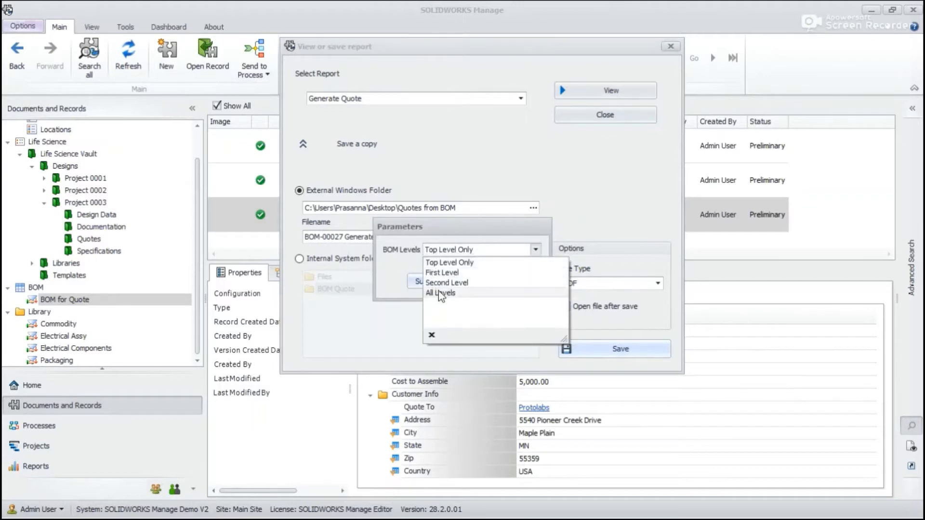
pyautogui.click(436, 293)
pyautogui.click(425, 282)
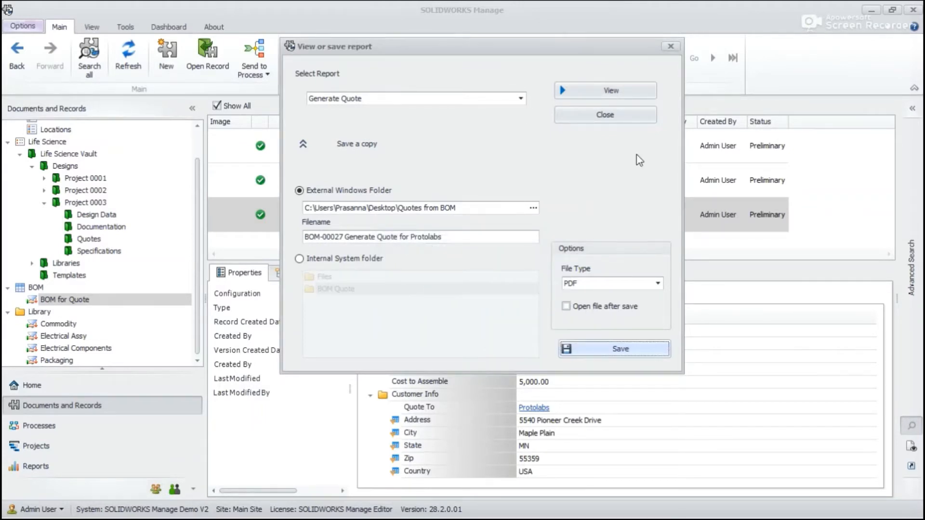
pyautogui.click(596, 116)
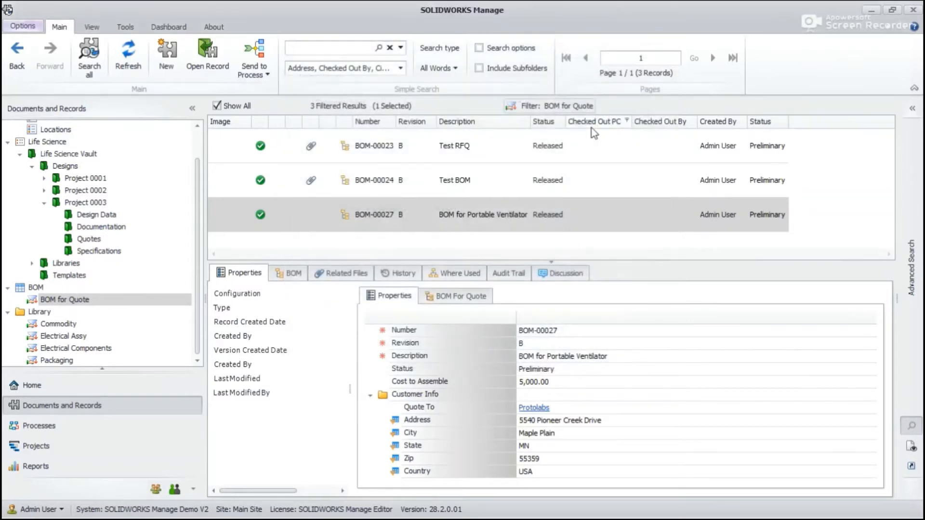
# - Run the report on BOM for Portable Ventilator again and choose the internal system folder BOM Quote for its copy
pyautogui.click(415, 214)
pyautogui.rightClick(417, 215)
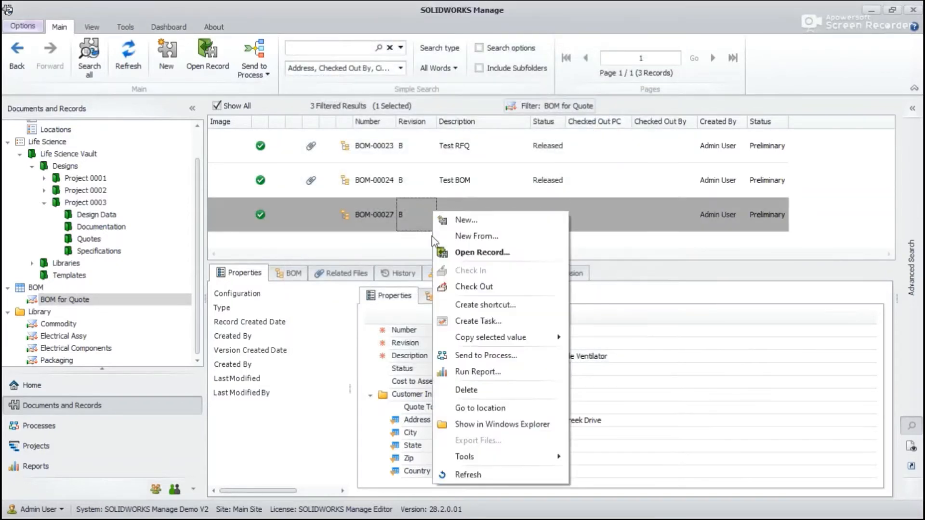
pyautogui.click(450, 374)
pyautogui.click(319, 295)
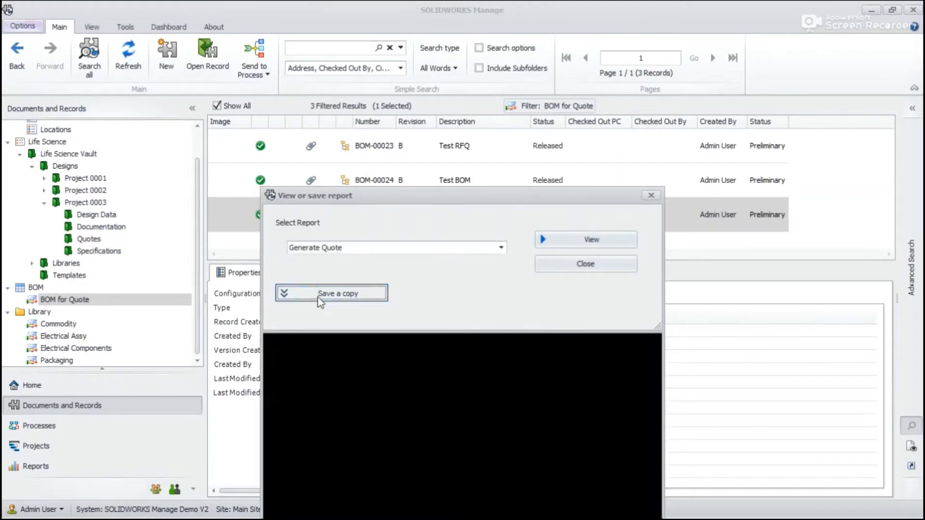
pyautogui.moveTo(366, 202); pyautogui.dragTo(379, 68)
pyautogui.click(322, 272)
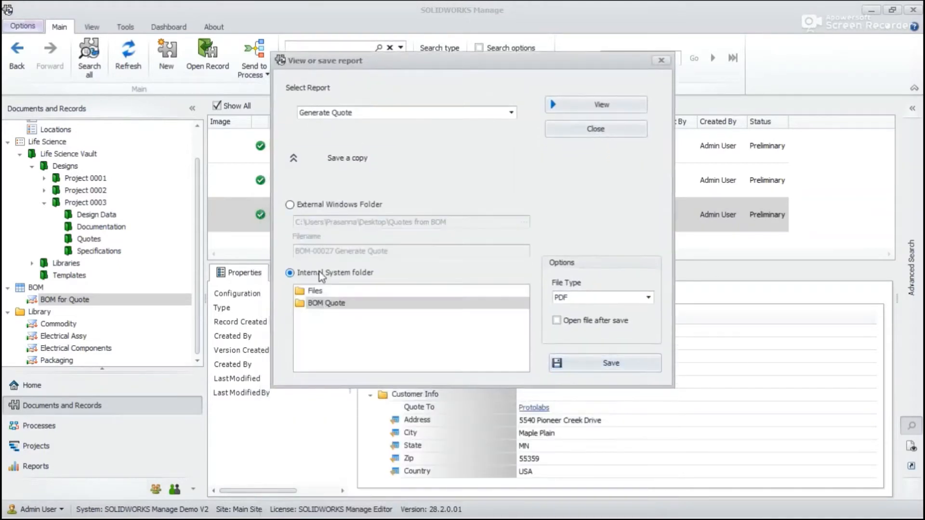
pyautogui.click(310, 291)
pyautogui.click(321, 304)
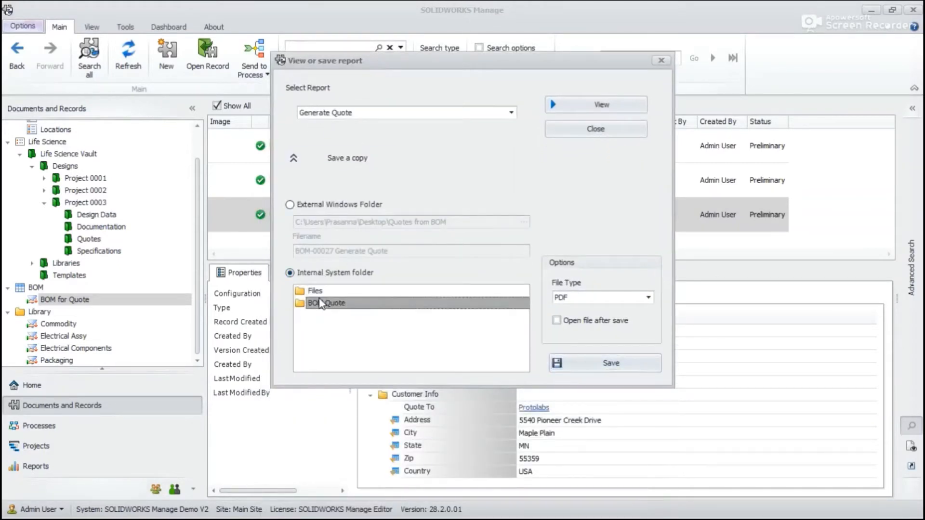
# - Save the internal quote copy as XLSX with BOM Levels set to All Levels and close the report dialog
pyautogui.click(602, 301)
pyautogui.click(571, 360)
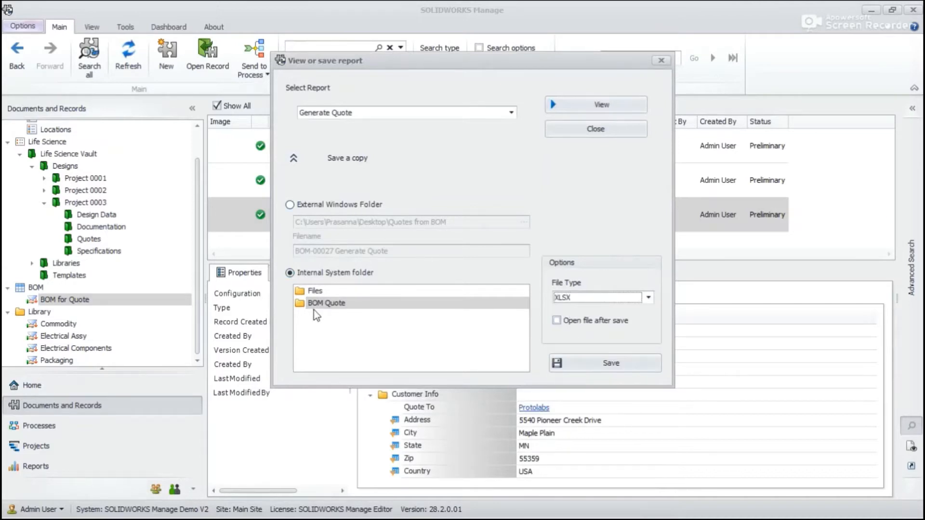
pyautogui.click(611, 362)
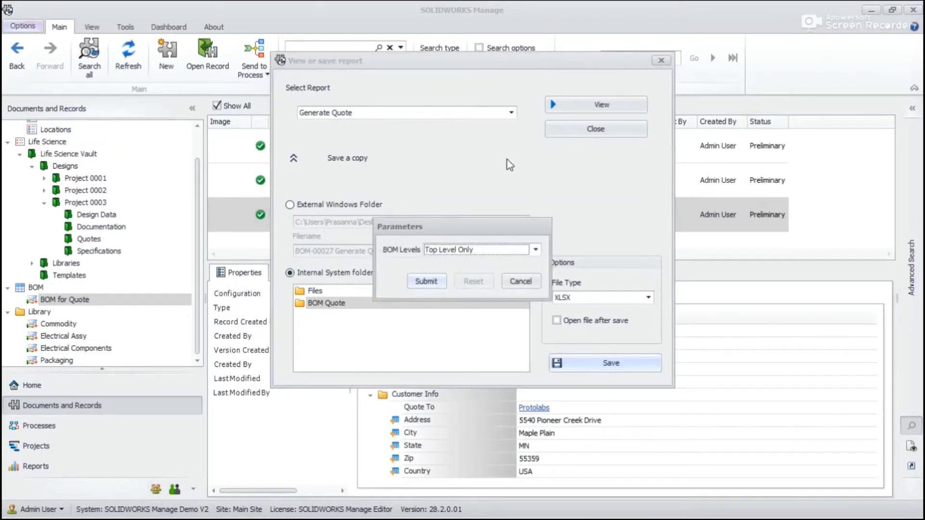
pyautogui.click(431, 251)
pyautogui.click(448, 294)
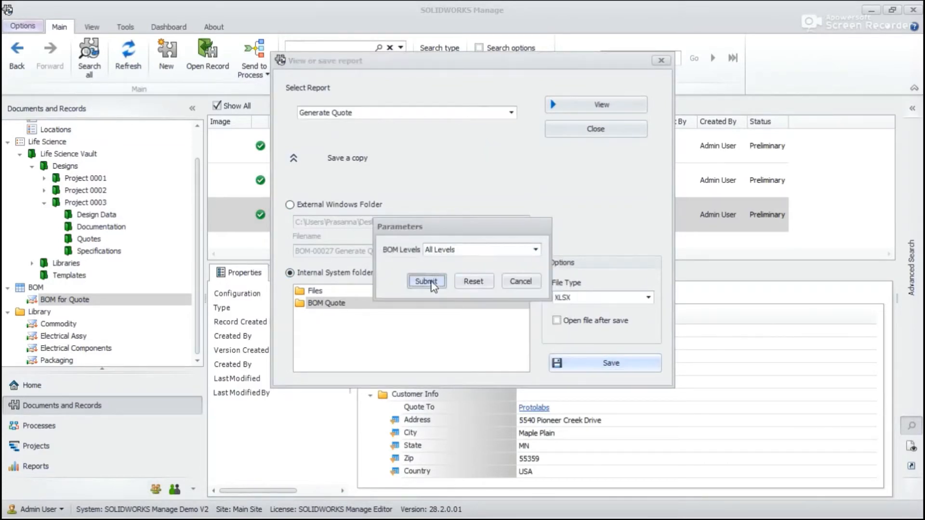
pyautogui.click(424, 282)
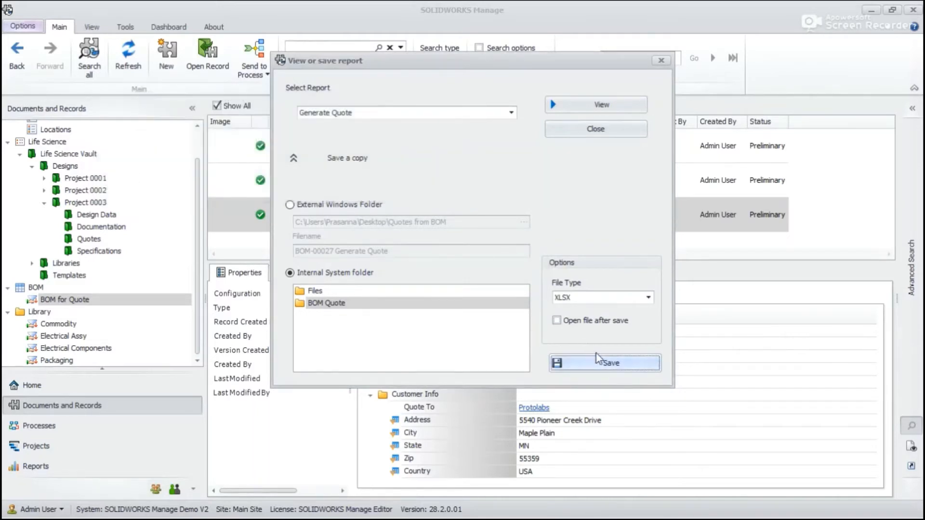
pyautogui.click(589, 128)
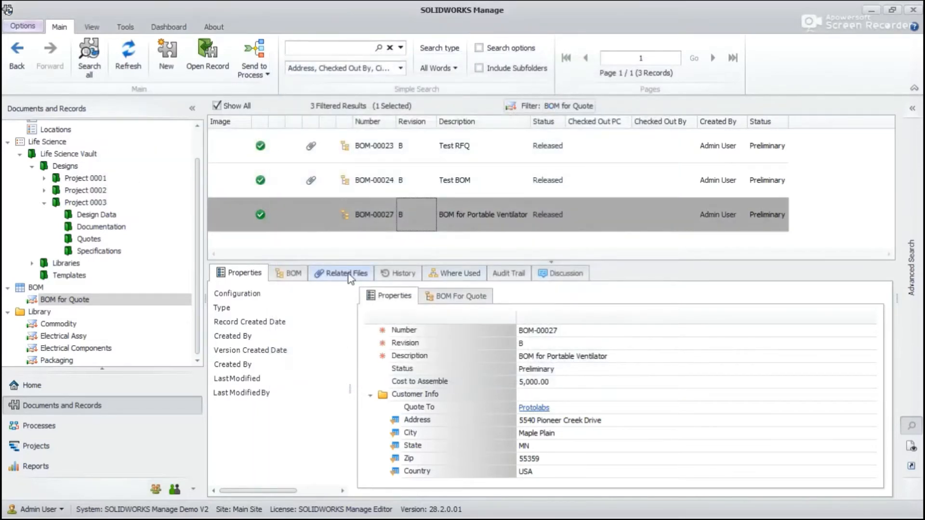
# - Open the Excel quote from the BOM Quote folder in the BOM's related files, review its rows and close it
pyautogui.click(349, 273)
pyautogui.click(291, 339)
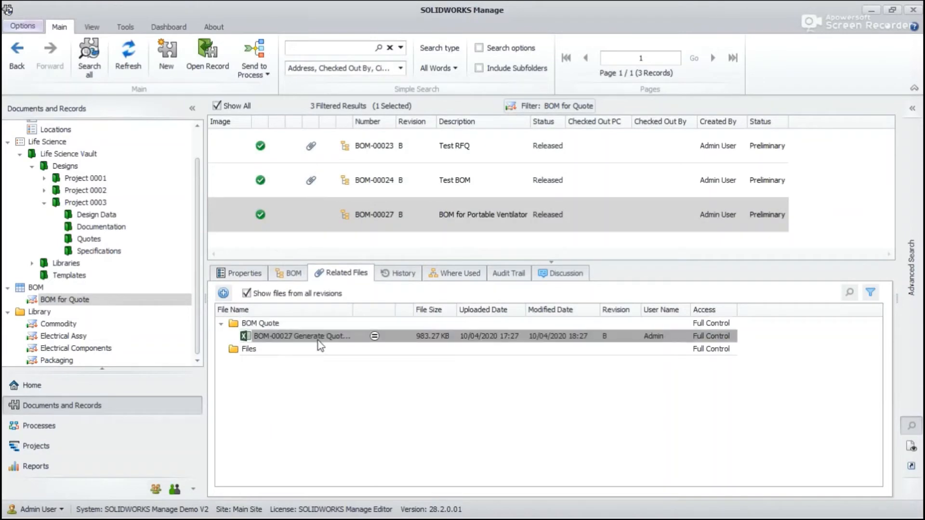
pyautogui.rightClick(318, 340)
pyautogui.click(366, 272)
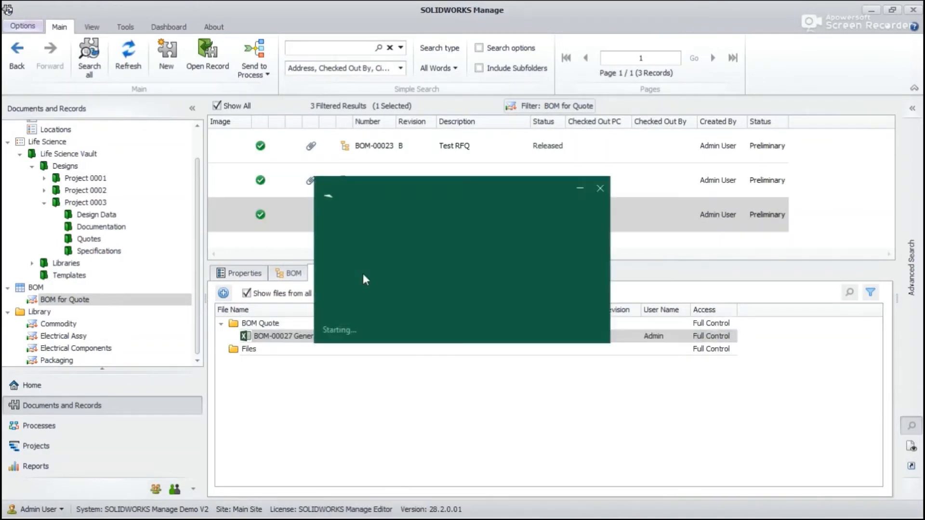
pyautogui.scroll(-6, 264, 278)
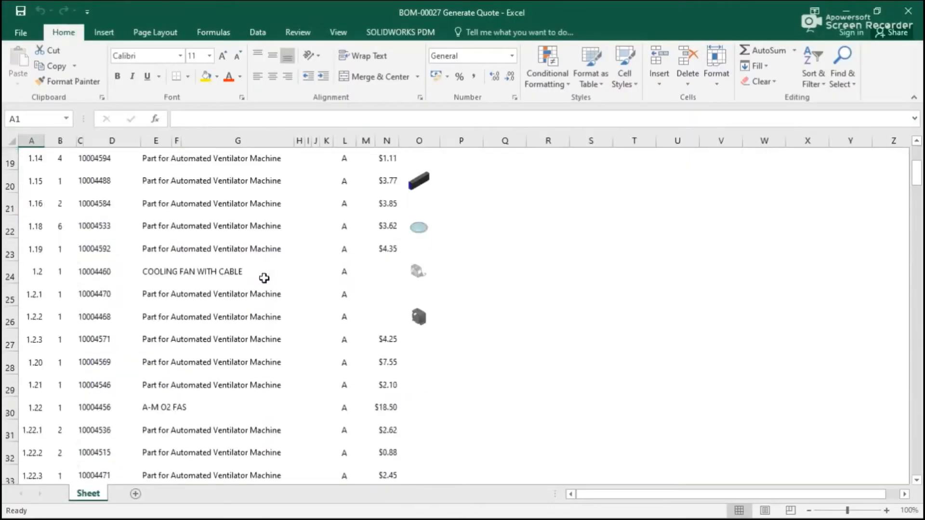
pyautogui.scroll(-5, 264, 278)
pyautogui.scroll(5, 264, 278)
pyautogui.click(908, 11)
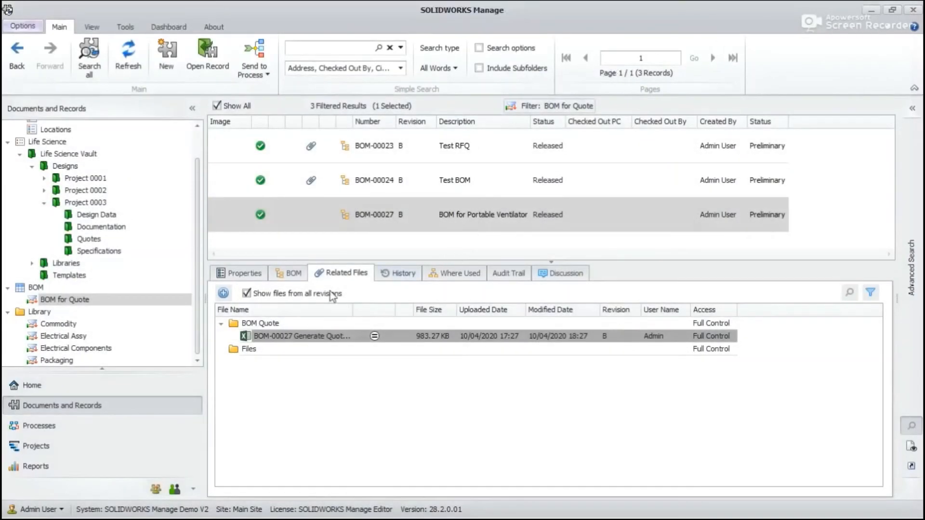
# - Open the Portable Ventilator record from the Request for Quotation processes
pyautogui.rightClick(302, 333)
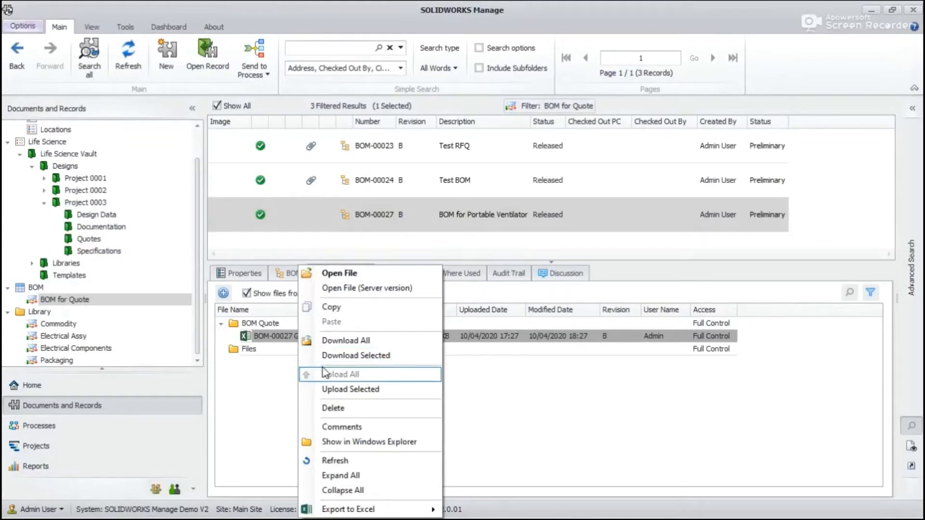
pyautogui.click(30, 426)
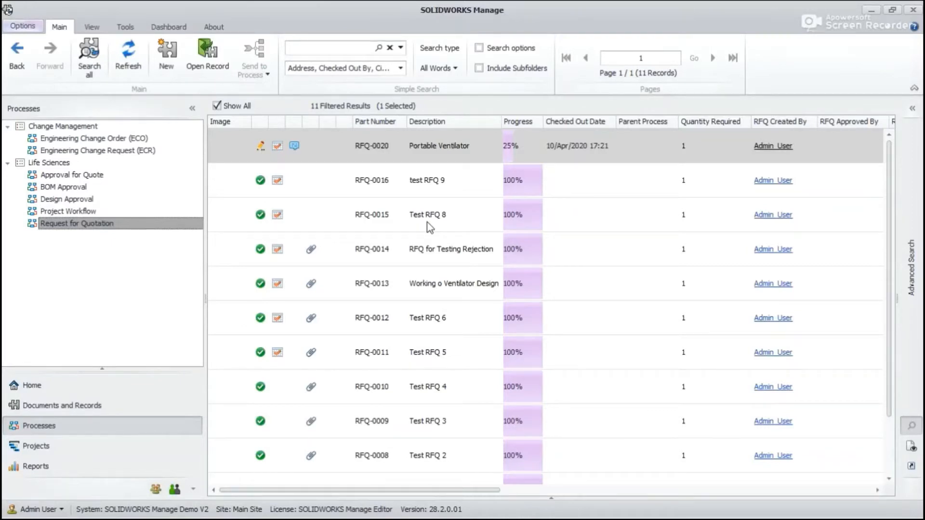
pyautogui.click(421, 145)
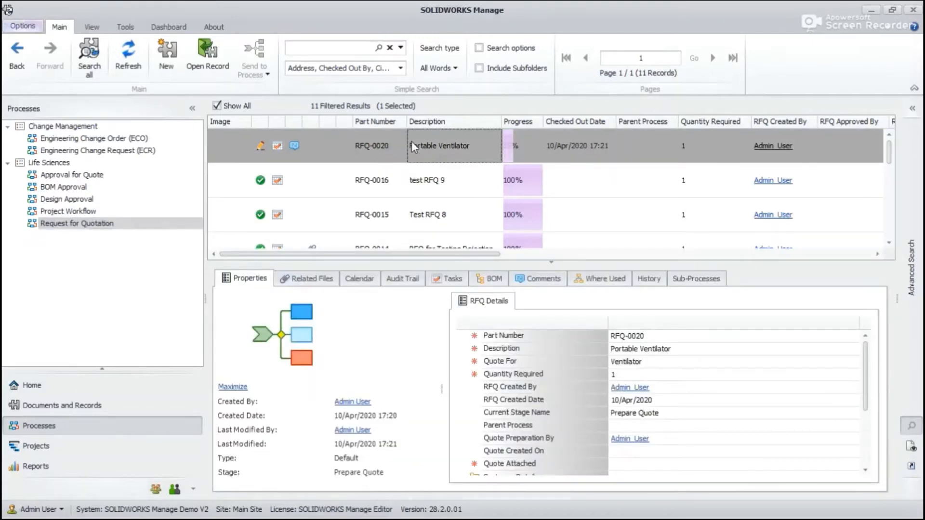
pyautogui.doubleClick(442, 143)
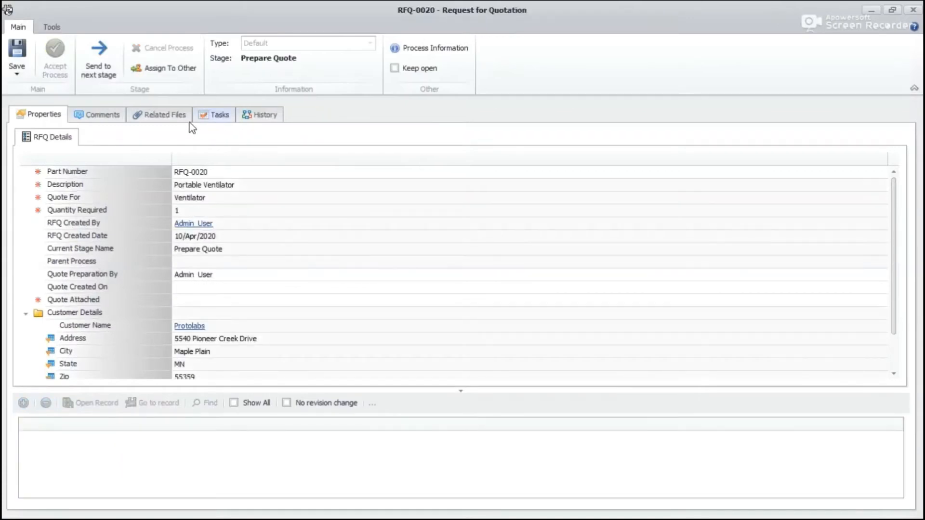
# - Attach the PDF BOM-00027 Generate Quote for Protolabs to the Files folder of the request's related files
pyautogui.click(146, 117)
pyautogui.click(54, 190)
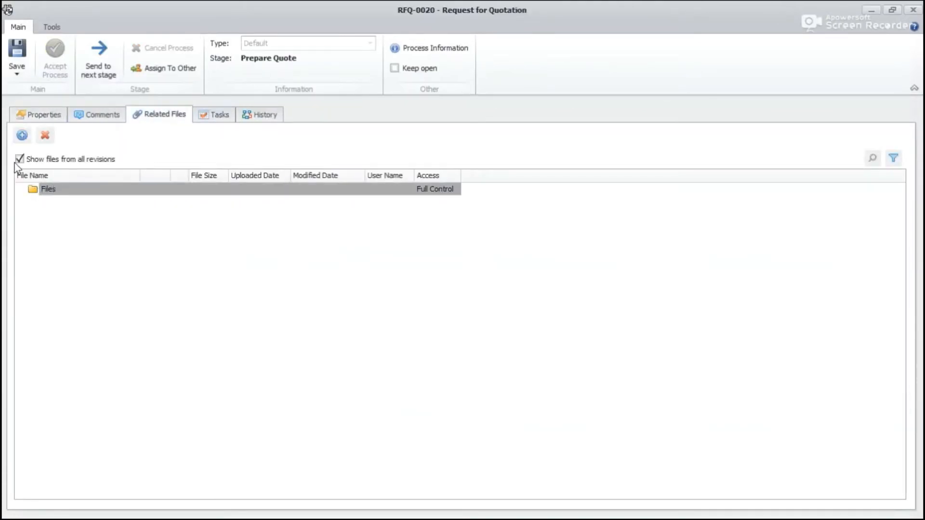
pyautogui.click(22, 135)
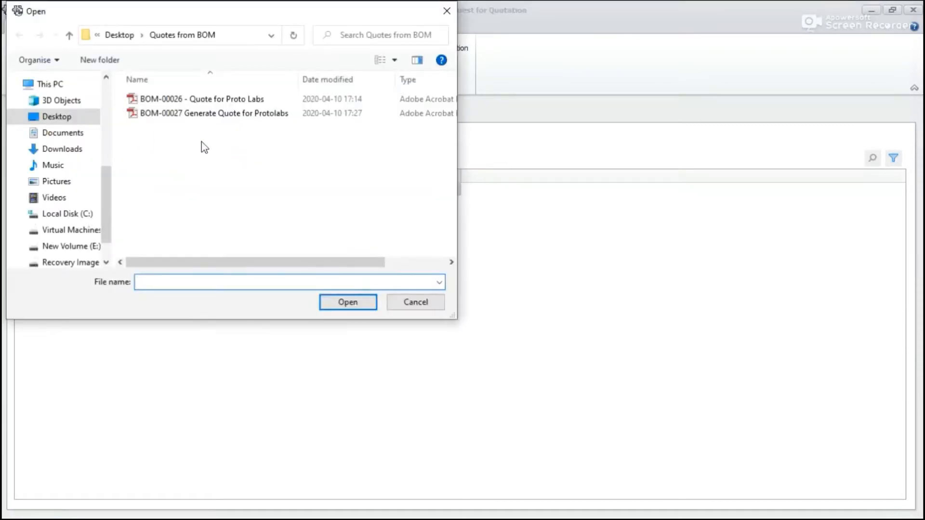
pyautogui.doubleClick(220, 114)
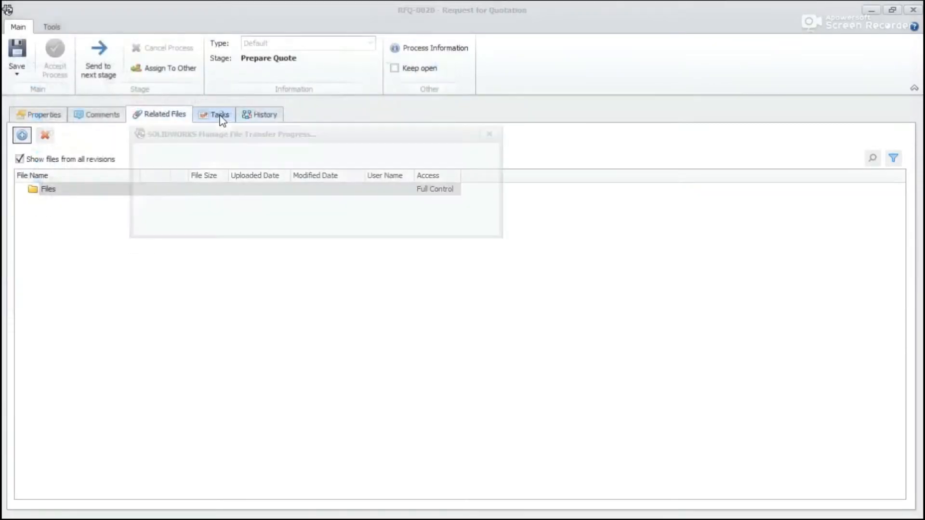
pyautogui.click(155, 202)
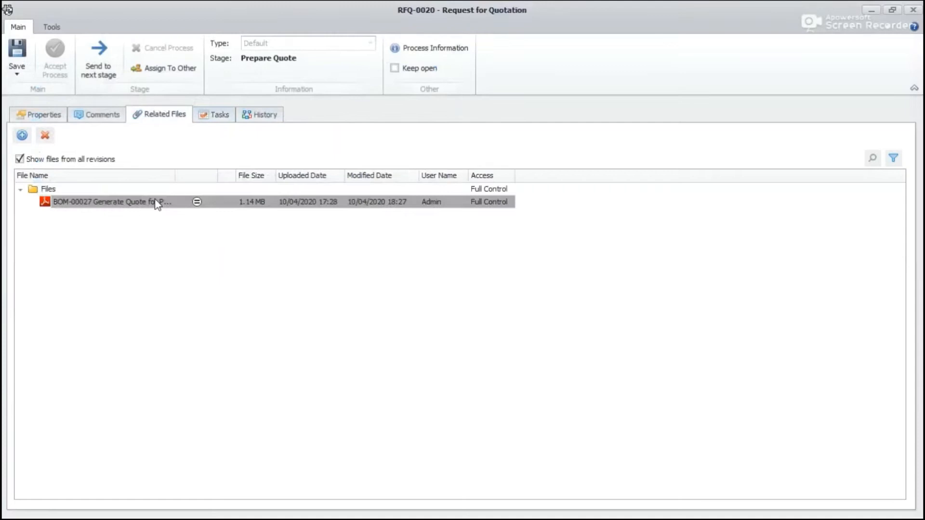
# - Add the comment "General Quote for Protolabs attached." to the request and return to its RFQ details
pyautogui.click(45, 121)
pyautogui.click(114, 118)
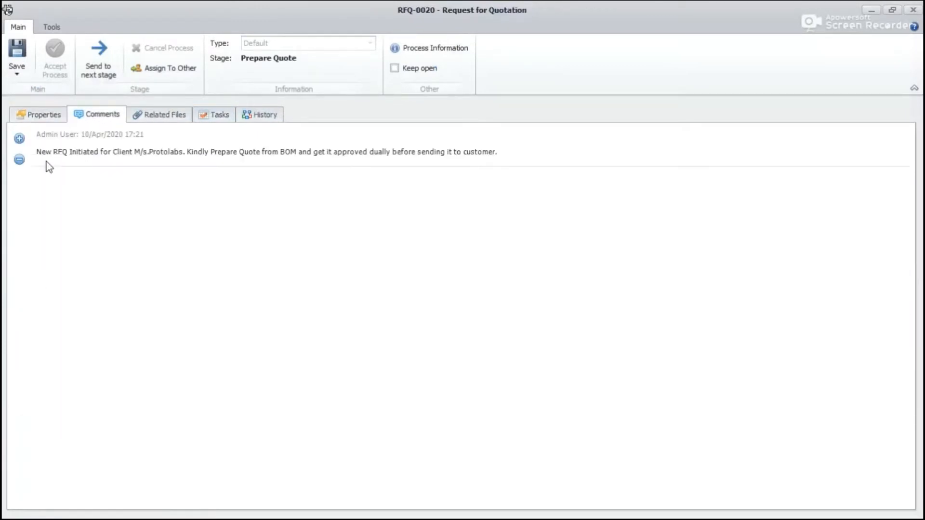
pyautogui.click(17, 144)
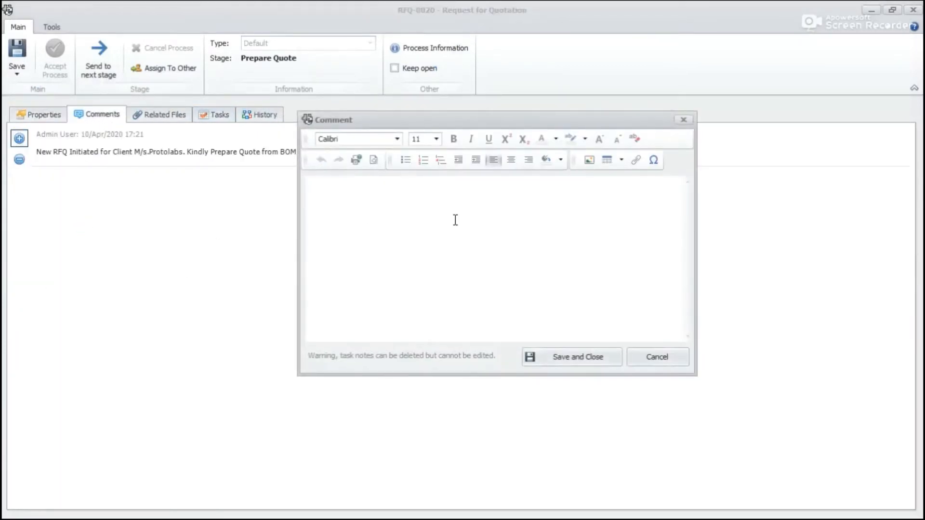
pyautogui.write('General Quote for Proto')
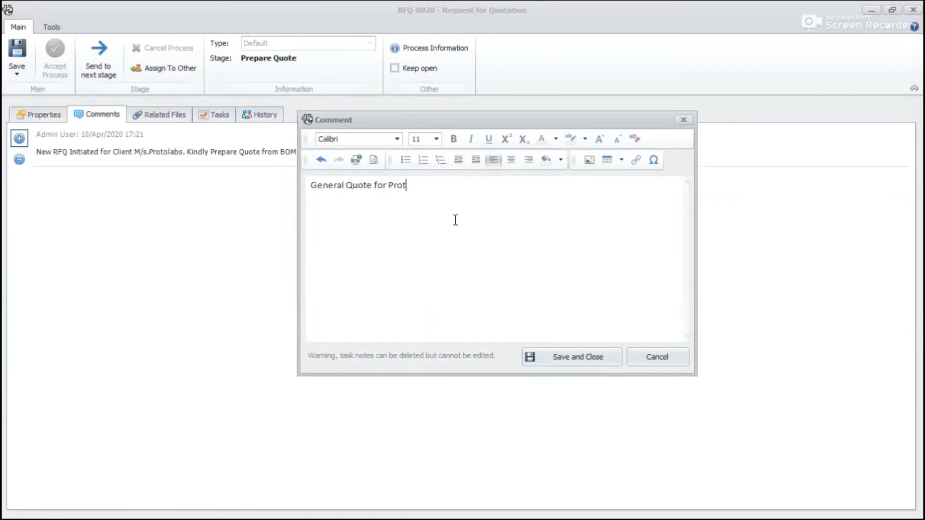
pyautogui.press('BackSpace')
pyautogui.press('BackSpace')
pyautogui.write('abs attached.')
pyautogui.click(578, 364)
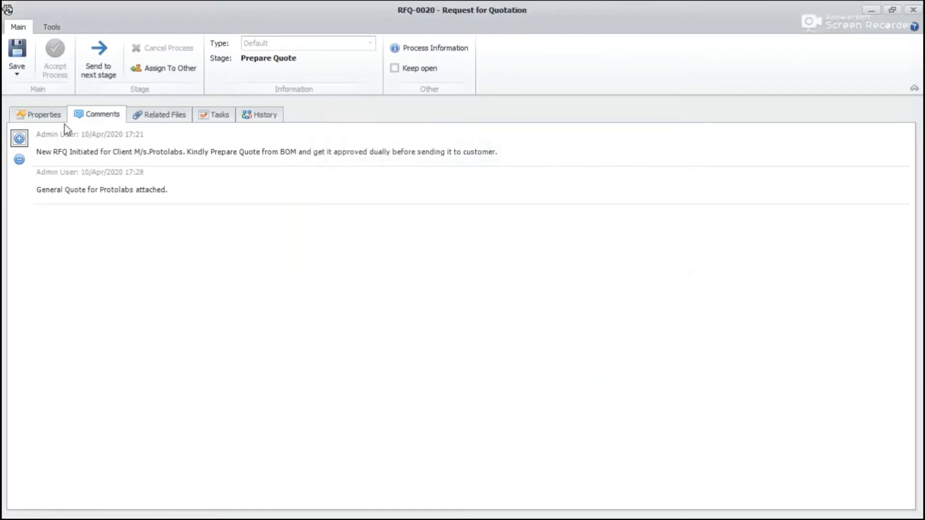
pyautogui.click(58, 114)
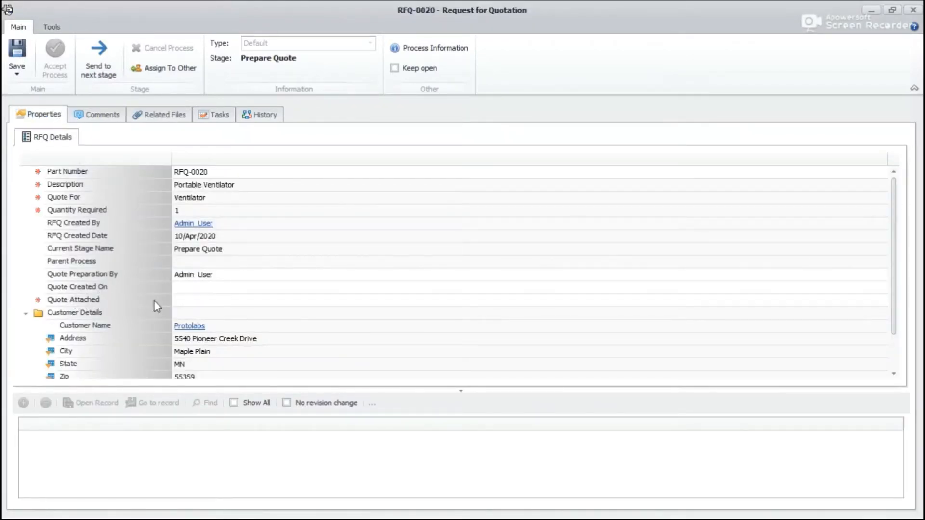
# - Set Quote Attached to Yes, choose Admin User as the RFQ Approver, and save the request
pyautogui.click(186, 299)
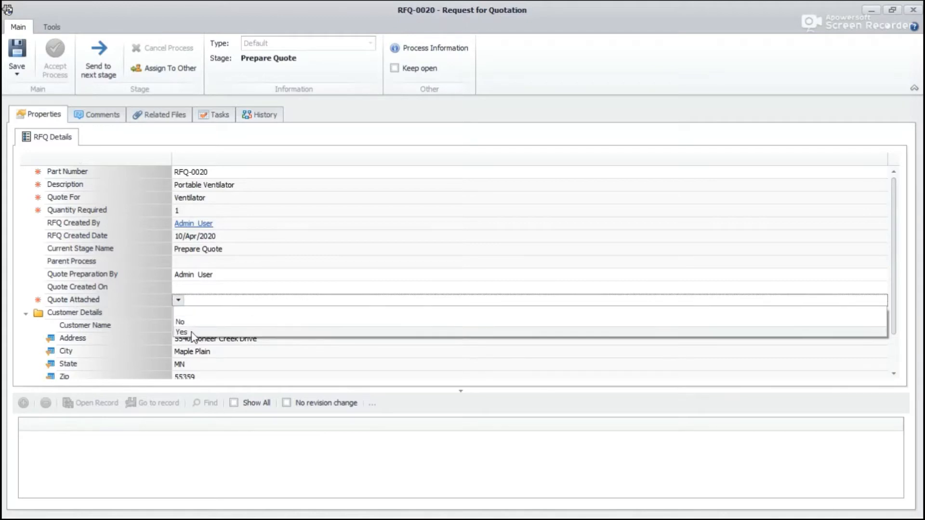
pyautogui.click(193, 333)
pyautogui.scroll(-1, 274, 347)
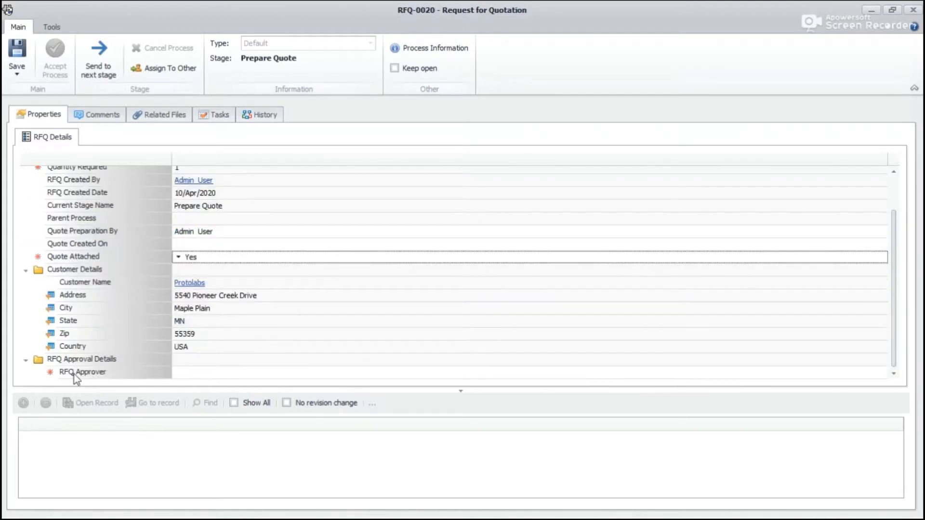
pyautogui.doubleClick(206, 376)
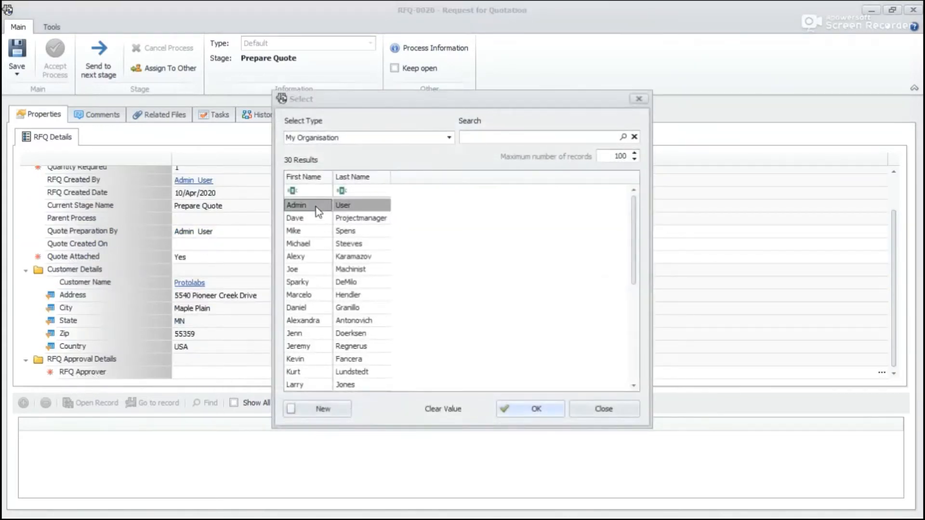
pyautogui.doubleClick(317, 207)
pyautogui.click(30, 48)
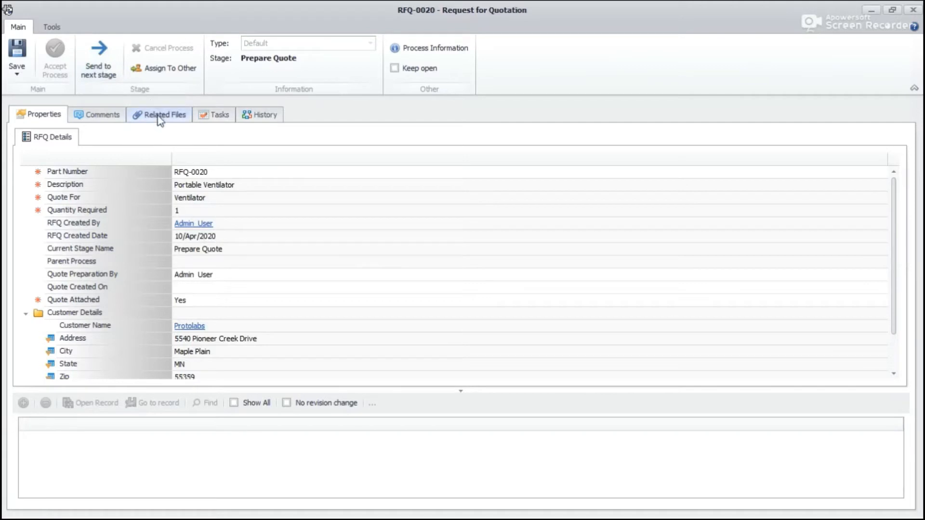
# - Try to send the request from Prepare Quote to the next stage
pyautogui.click(110, 67)
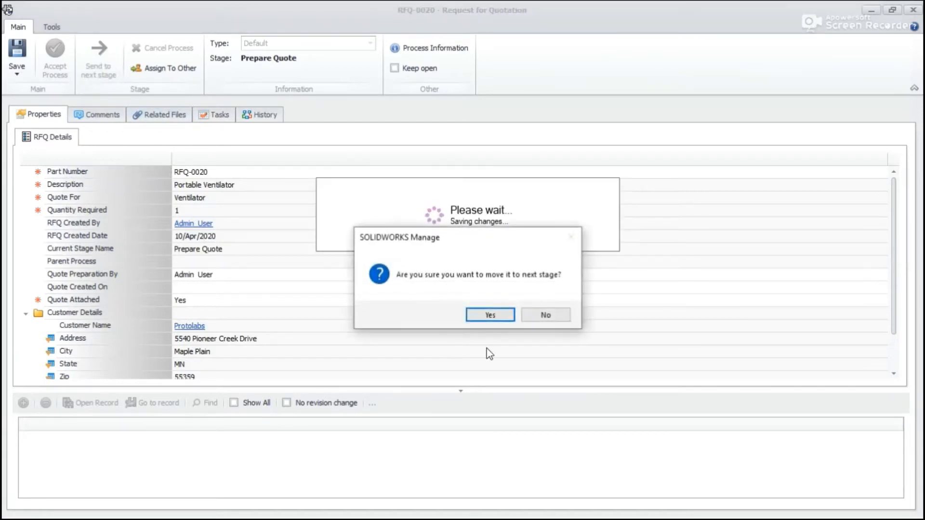
pyautogui.click(490, 315)
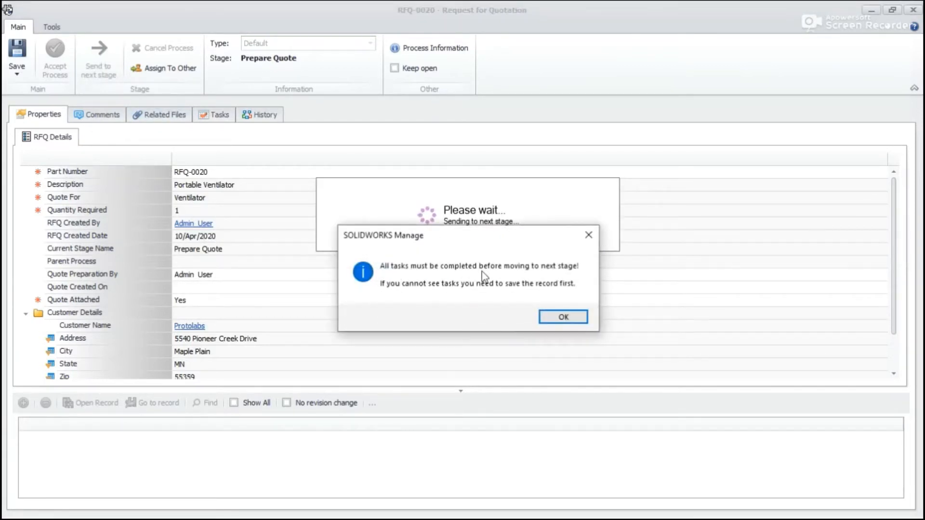
pyautogui.click(562, 317)
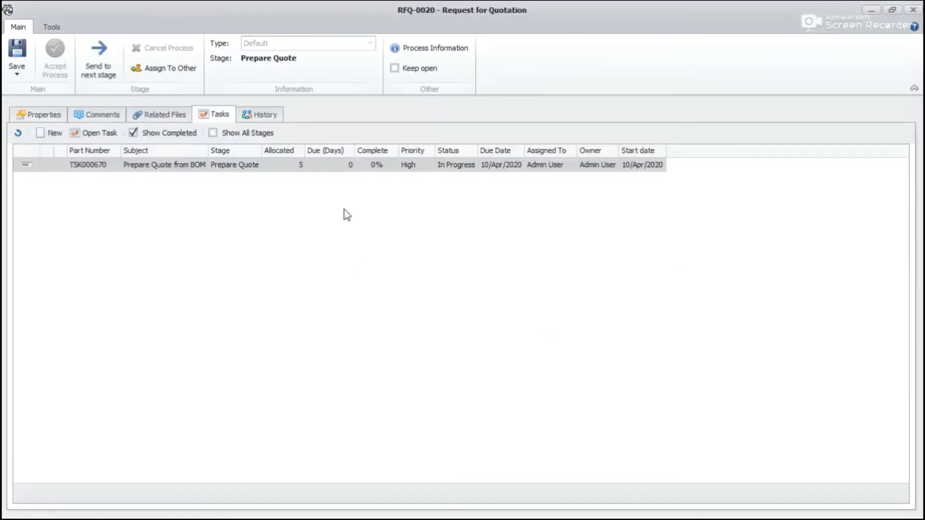
# - Mark both details of the Prepare Quote from BOM task as completed, then save and close the task
pyautogui.doubleClick(314, 165)
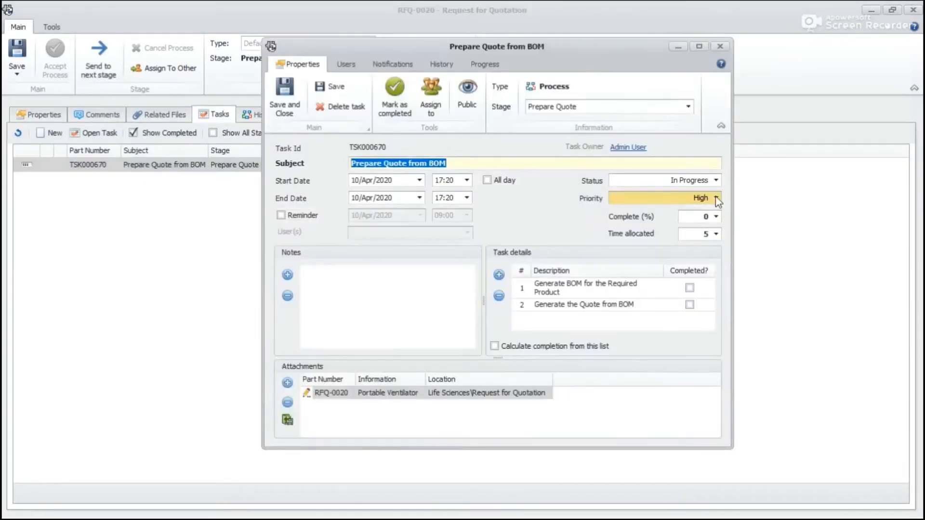
pyautogui.click(716, 180)
pyautogui.click(647, 213)
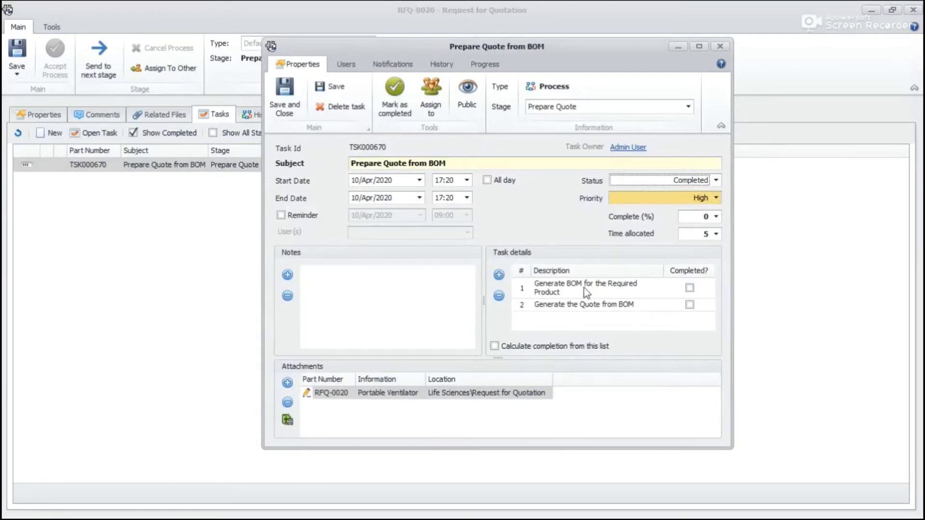
pyautogui.click(689, 288)
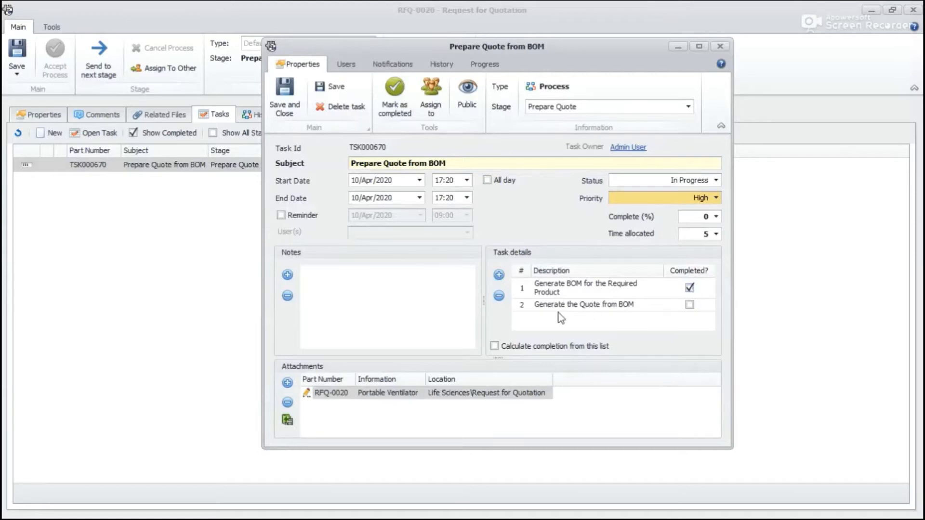
pyautogui.click(690, 305)
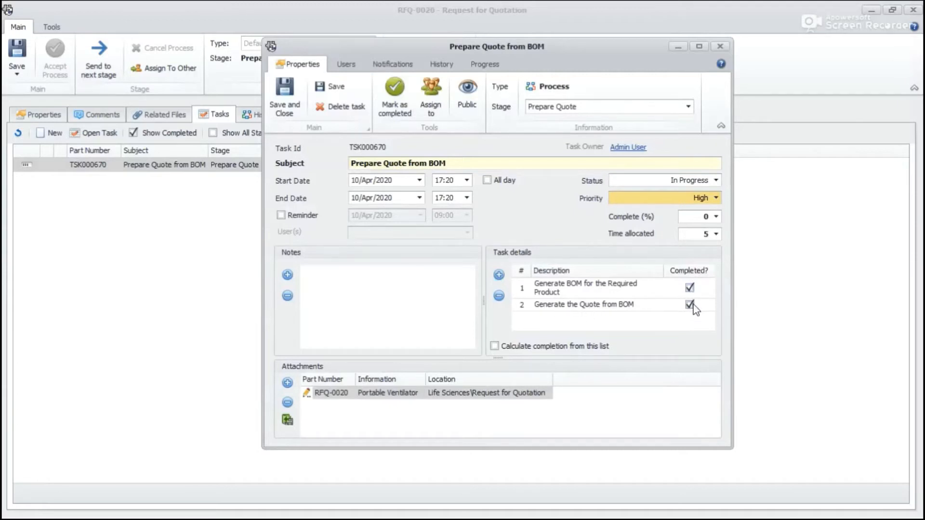
pyautogui.click(287, 91)
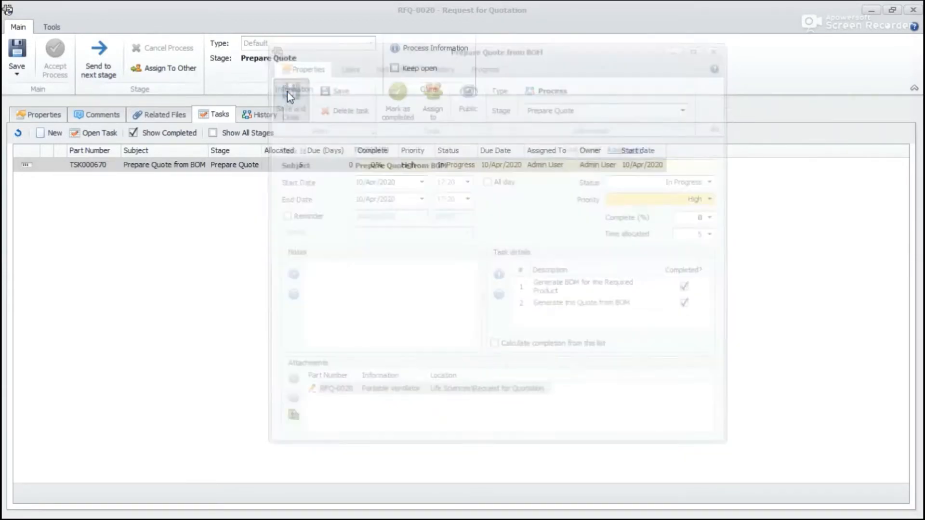
# - Set the Prepare Quote from BOM task's status to Completed, save it, and return to the request's properties
pyautogui.click(276, 166)
pyautogui.doubleClick(276, 166)
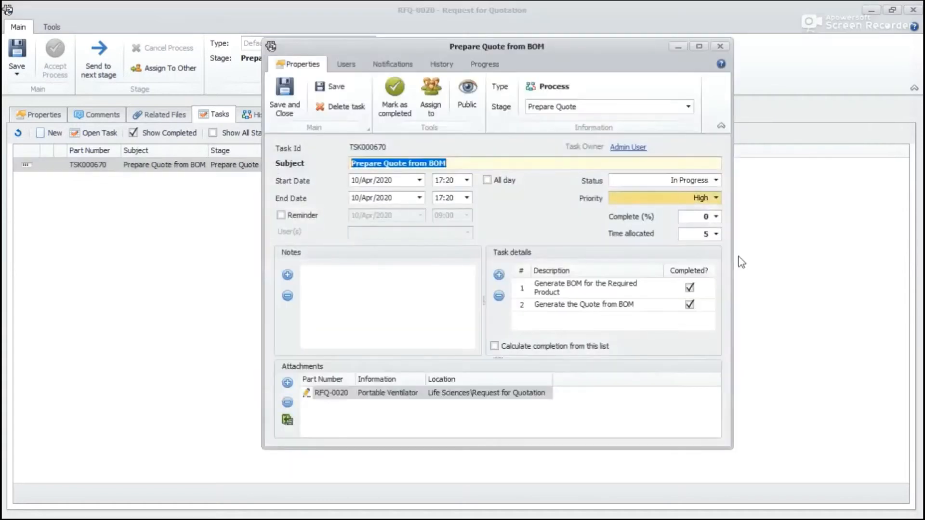
pyautogui.click(706, 184)
pyautogui.click(672, 208)
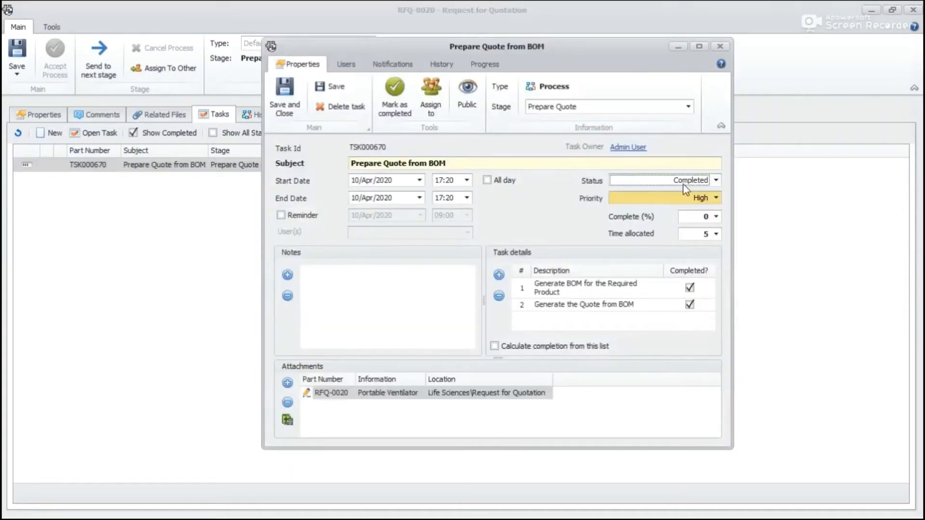
pyautogui.click(285, 99)
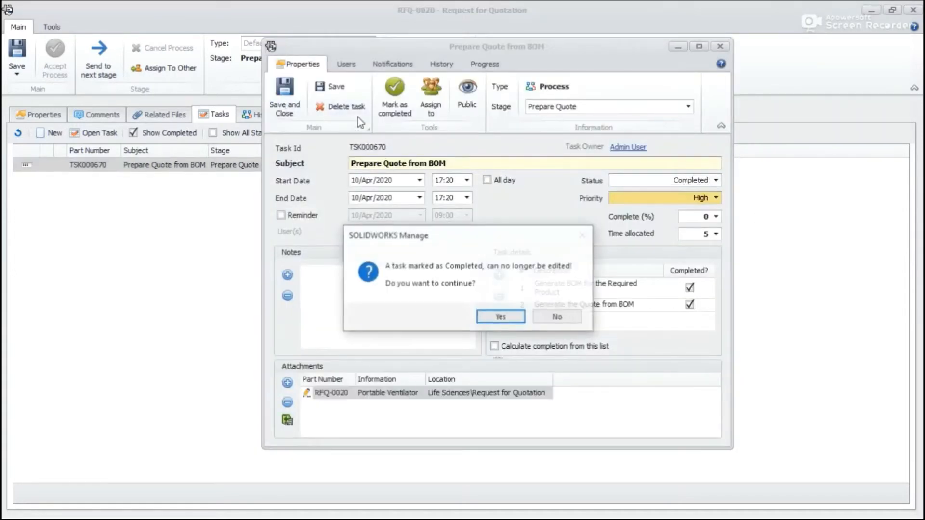
pyautogui.click(502, 317)
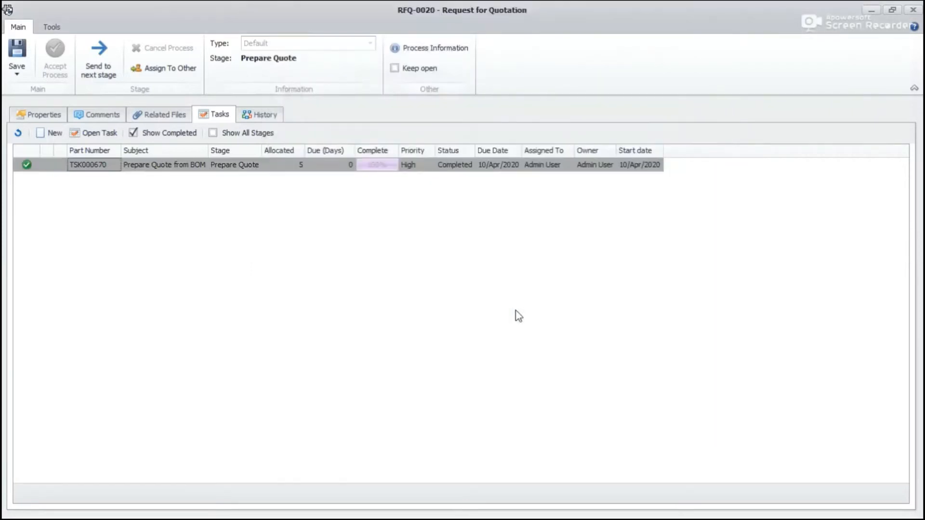
pyautogui.click(22, 115)
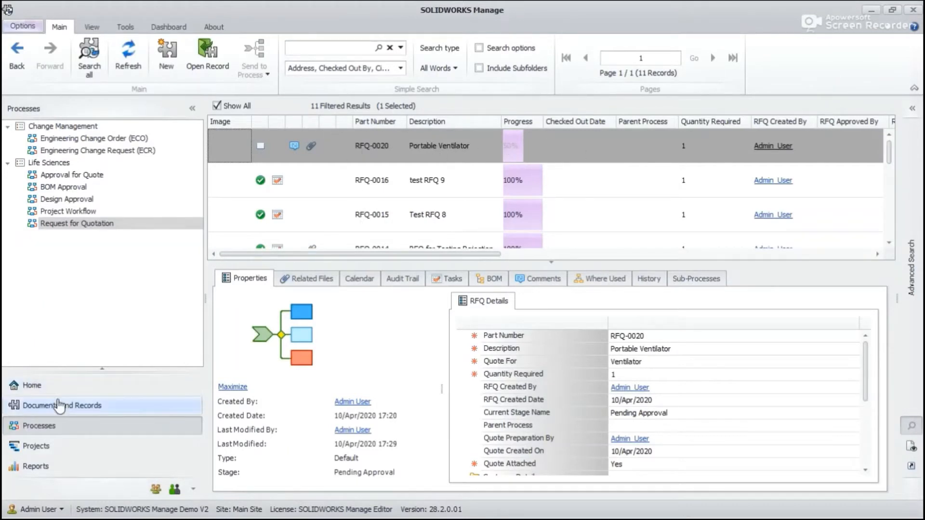
# - Open the Portable Ventilator request pending approval, accept the process, and review its RFQ details
pyautogui.click(207, 58)
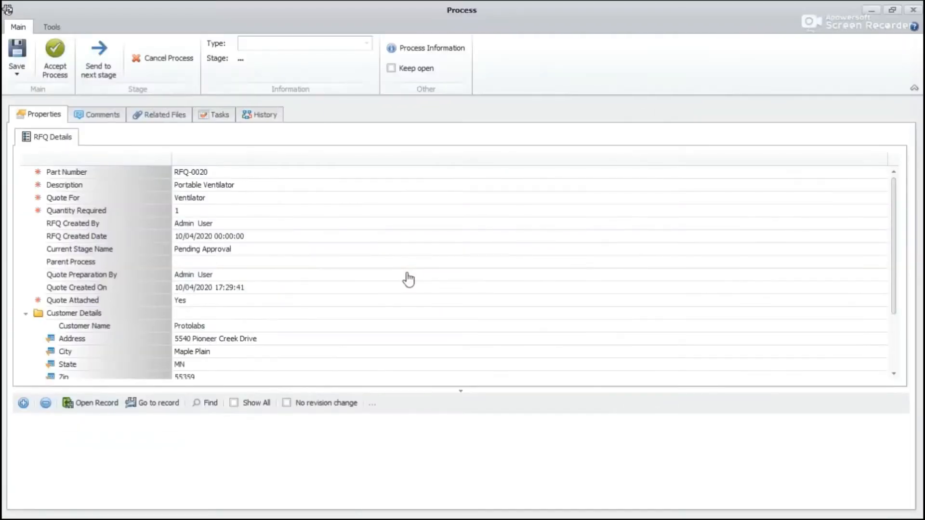
pyautogui.scroll(-2, 242, 237)
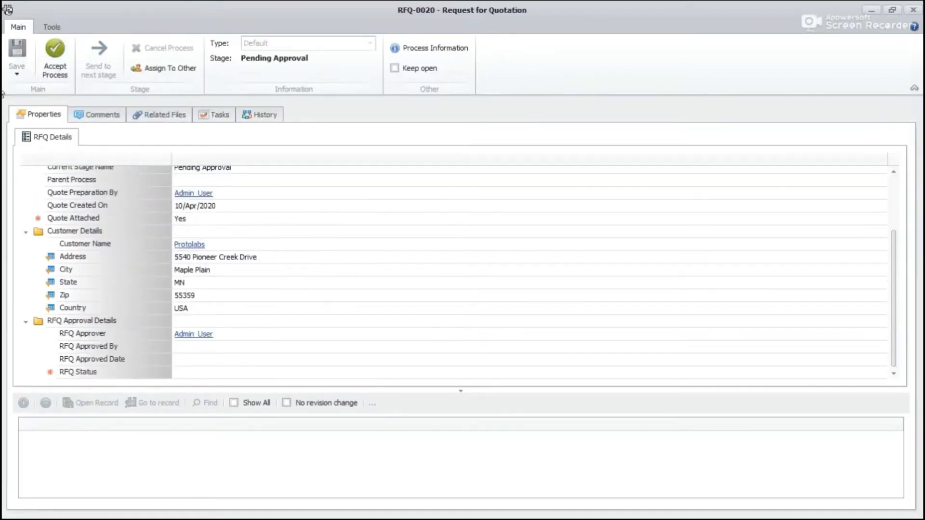
pyautogui.click(42, 54)
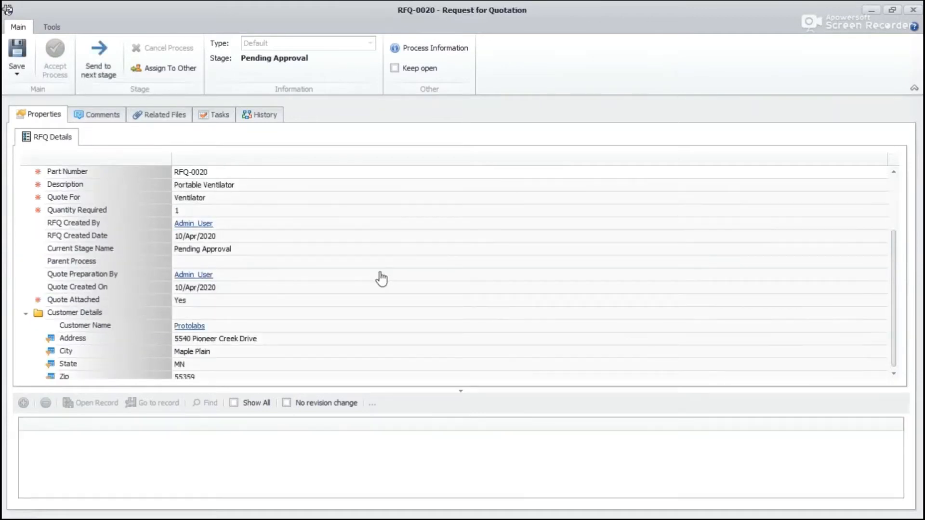
pyautogui.scroll(-2, 382, 277)
pyautogui.scroll(2, 285, 315)
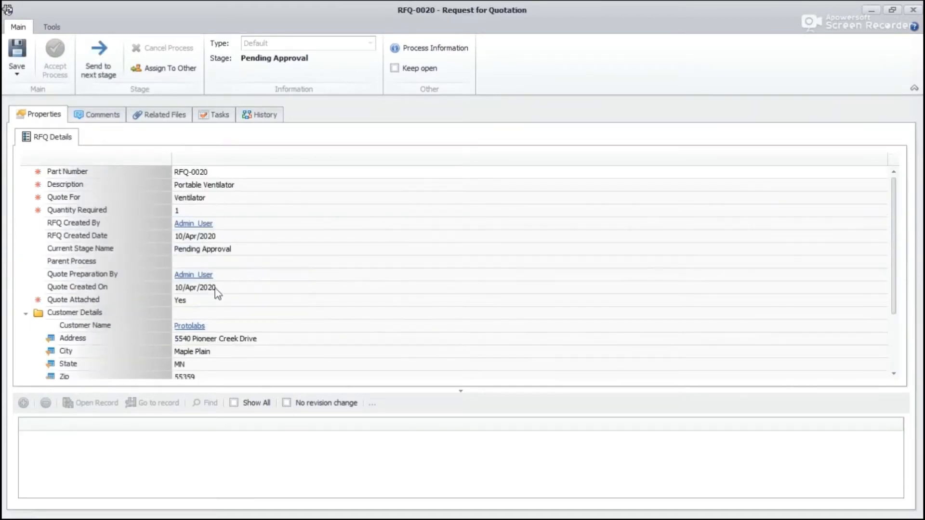
pyautogui.scroll(-2, 258, 293)
# - Open the PDF BOM-00027 Generate Quote for Protolabs from the request's related files, review its pages and close it
pyautogui.click(153, 115)
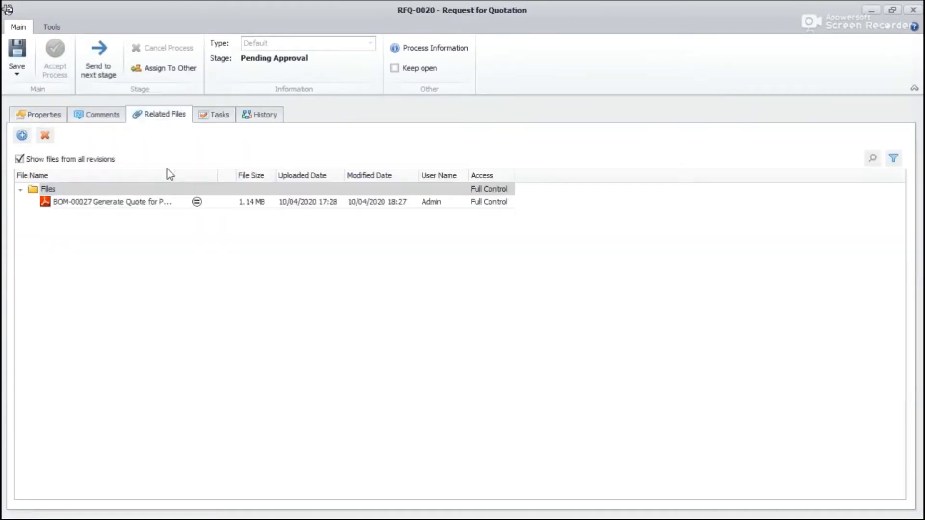
pyautogui.doubleClick(88, 204)
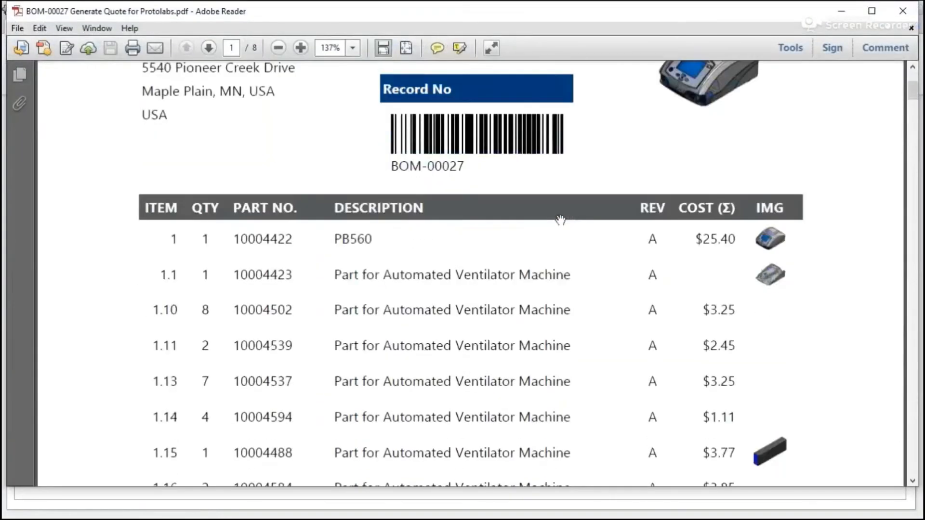
pyautogui.scroll(-15, 561, 220)
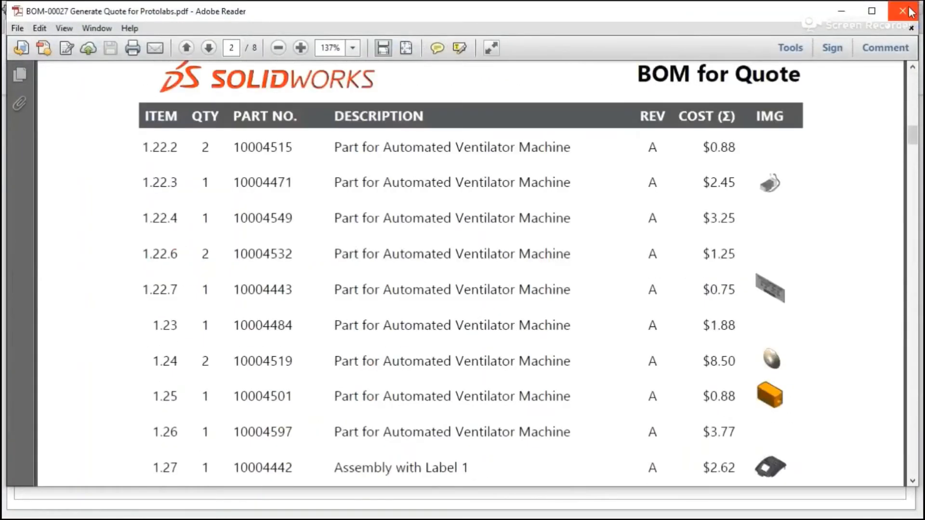
pyautogui.click(903, 10)
# - Add the comment "RFQ Approved. Send the Quote to Customer." to the request and return to its RFQ details
pyautogui.click(86, 113)
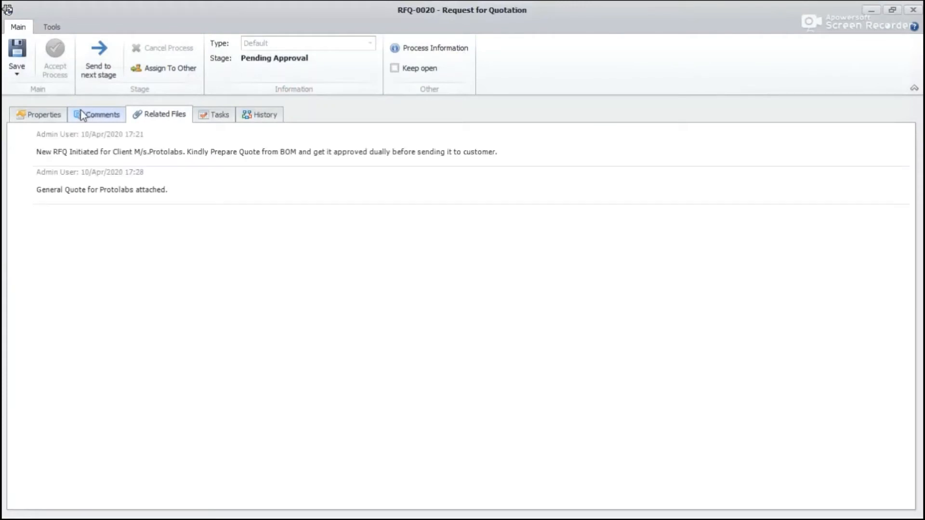
pyautogui.click(20, 139)
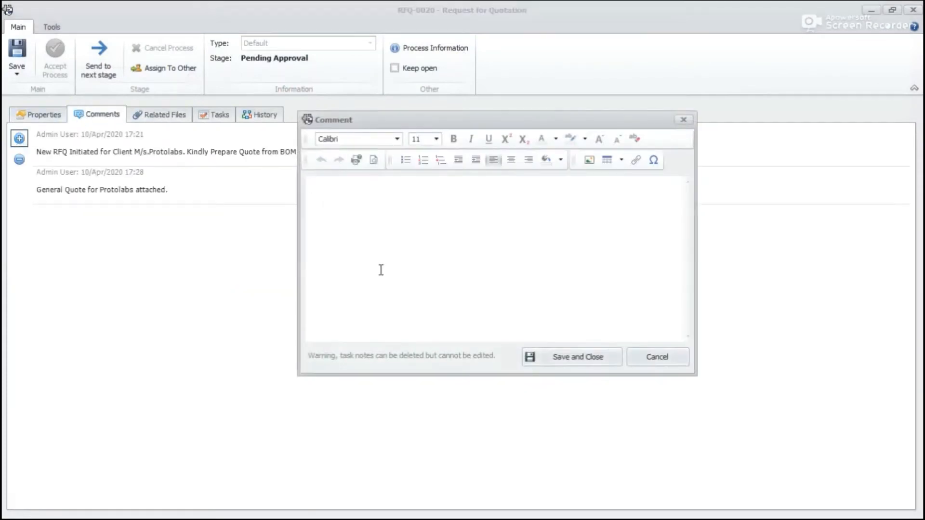
pyautogui.write('RFQ Approved. Send the Quote to Customer.')
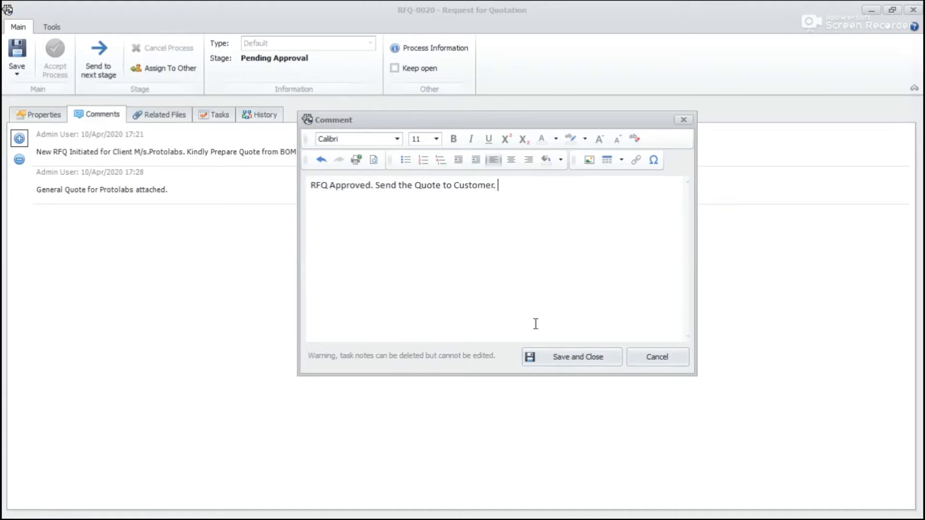
pyautogui.click(557, 361)
pyautogui.click(41, 115)
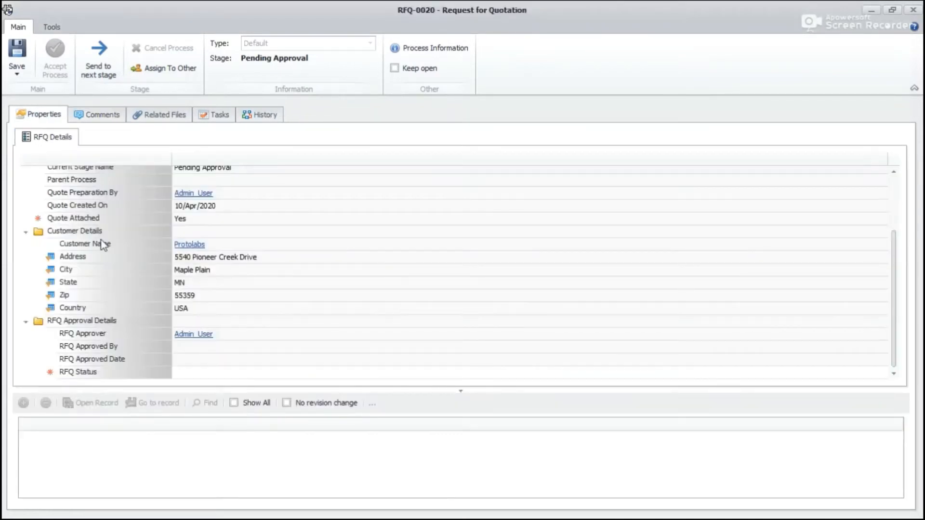
# - Set the RFQ Status to Approved and save the request
pyautogui.click(184, 377)
pyautogui.click(202, 378)
pyautogui.click(200, 391)
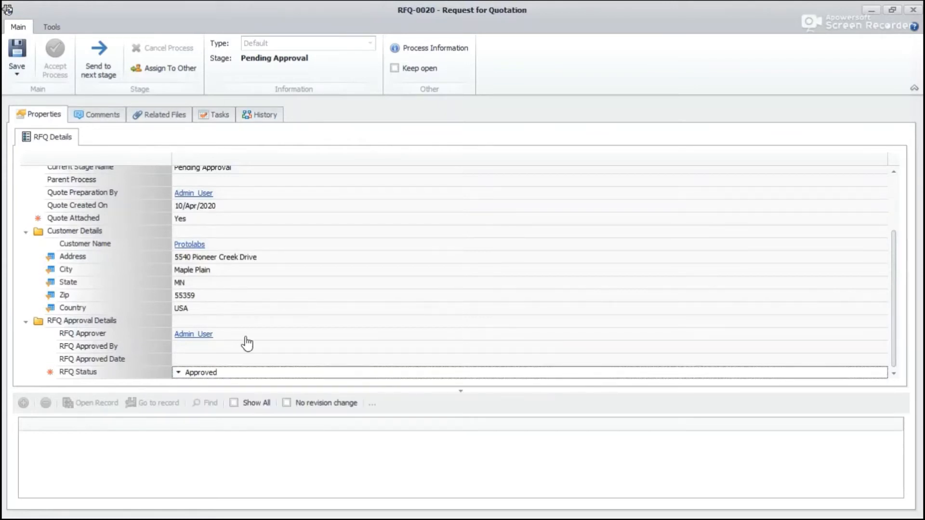
pyautogui.click(17, 53)
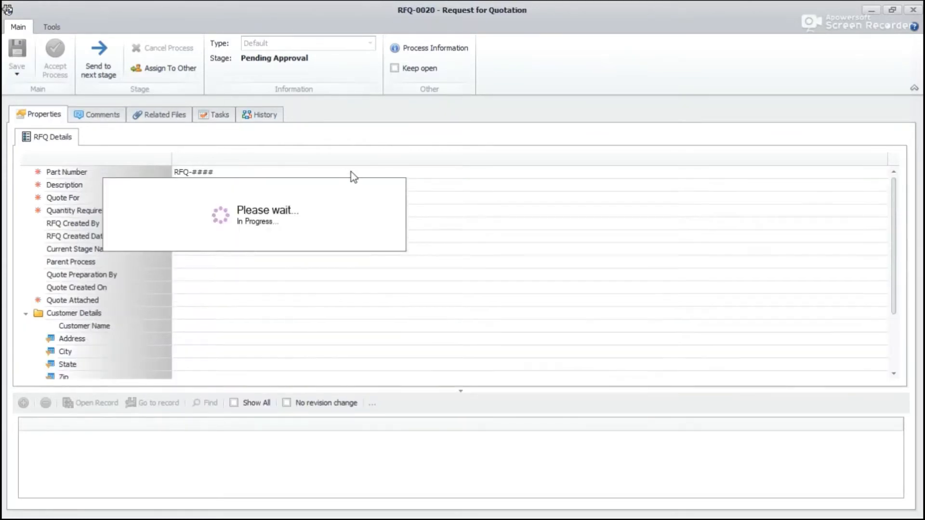
# - Send the approved request from Pending Approval to the next stage and confirm the move
pyautogui.scroll(-2, 320, 231)
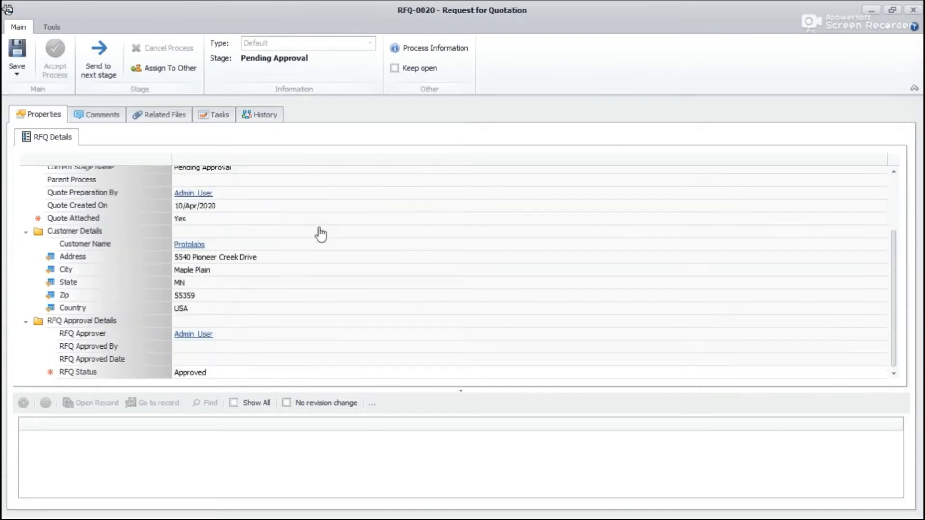
pyautogui.click(107, 61)
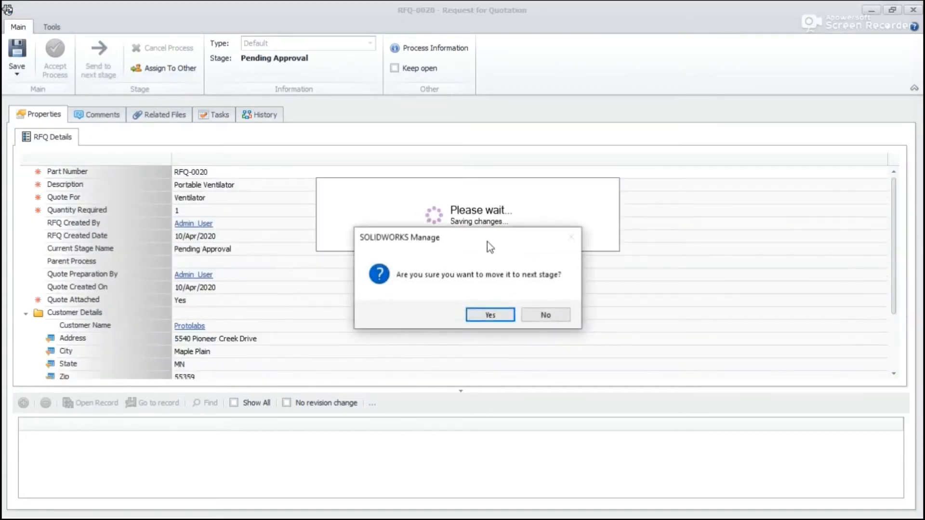
pyautogui.click(489, 314)
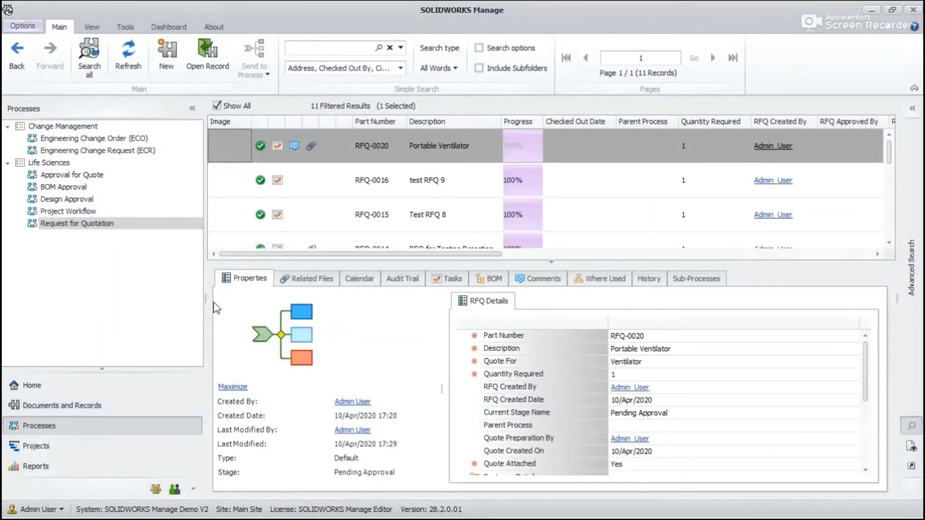
# - Display the Life Sciences Projects list and refresh it
pyautogui.click(35, 445)
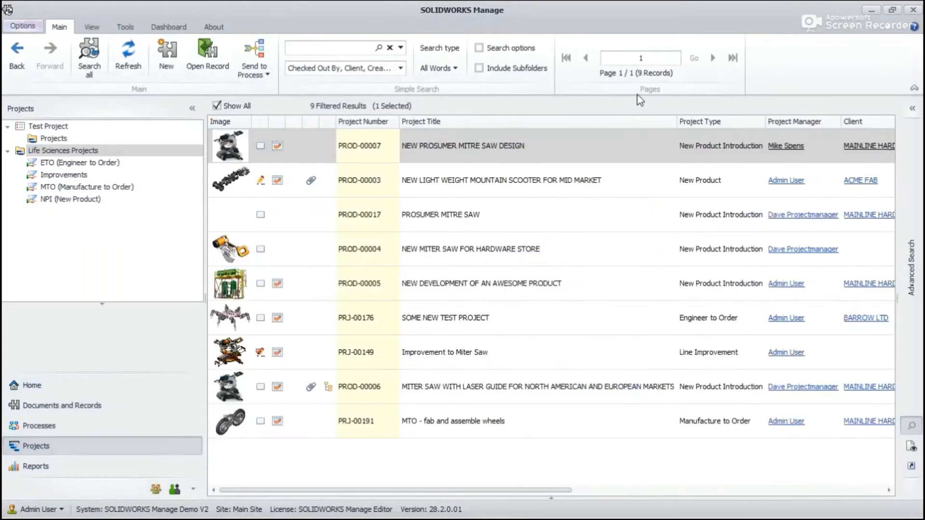
pyautogui.click(123, 67)
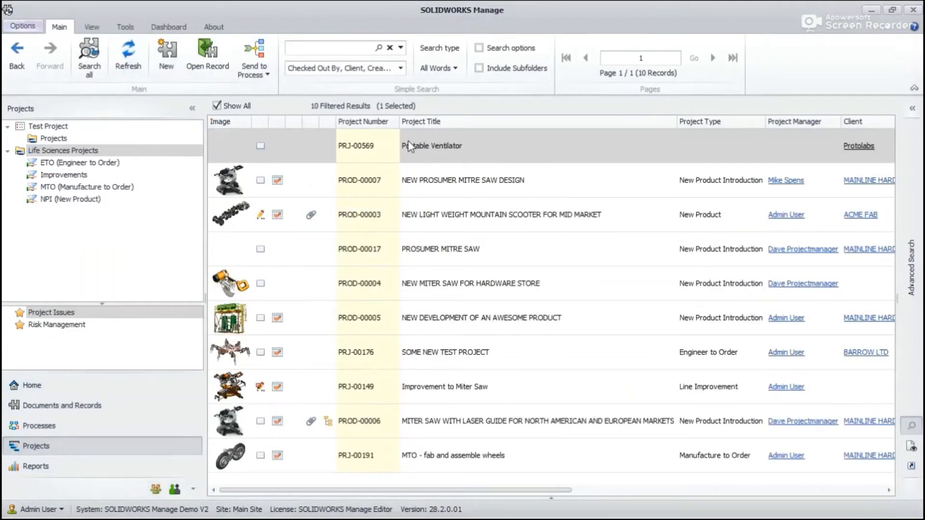
# - Open the Portable Ventilator project record from the Life Sciences Projects list and check it out for editing
pyautogui.click(440, 142)
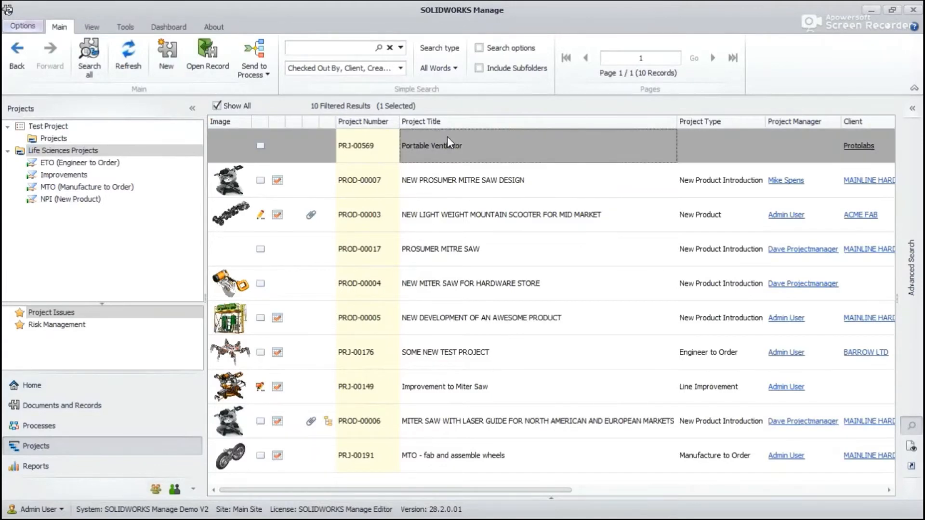
pyautogui.doubleClick(451, 135)
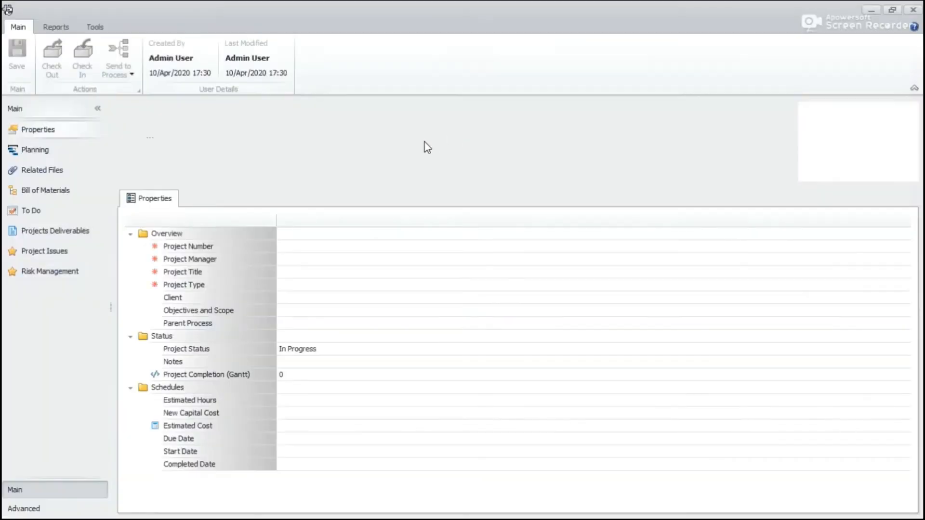
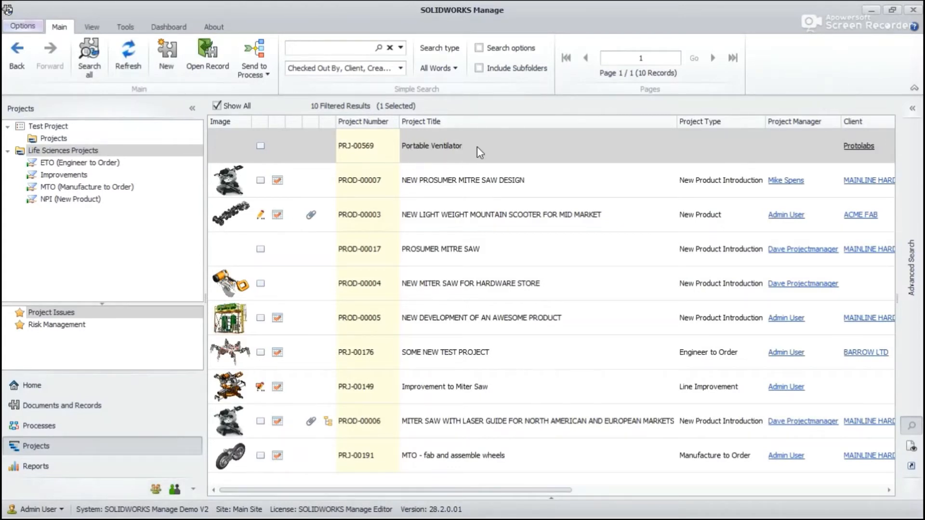
pyautogui.click(442, 144)
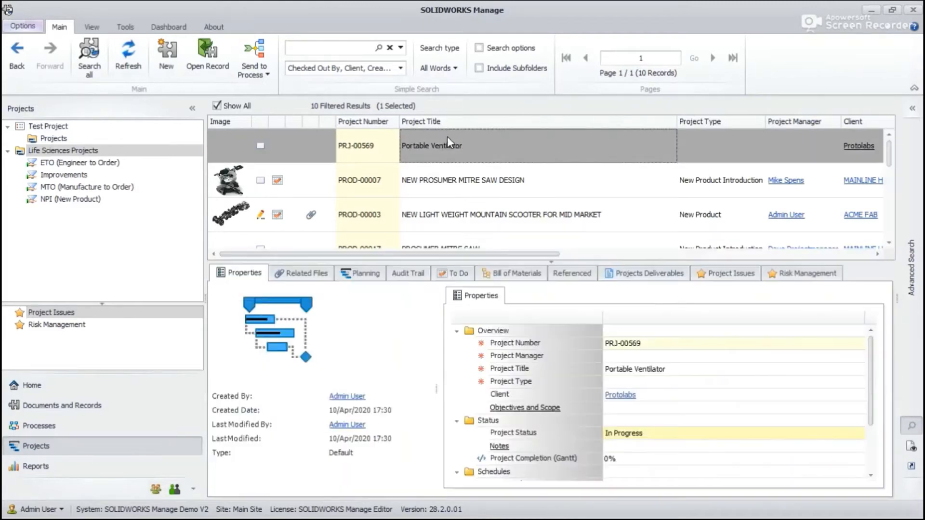
pyautogui.doubleClick(450, 133)
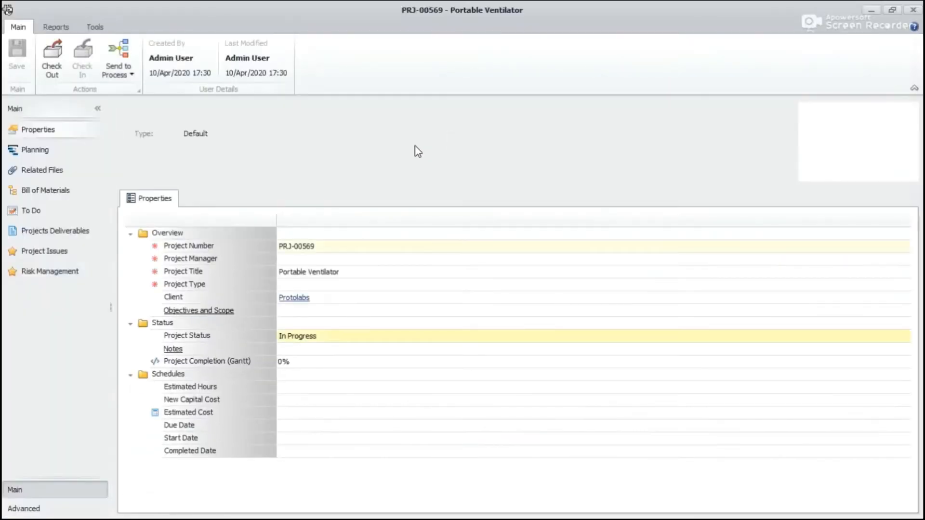
pyautogui.click(56, 73)
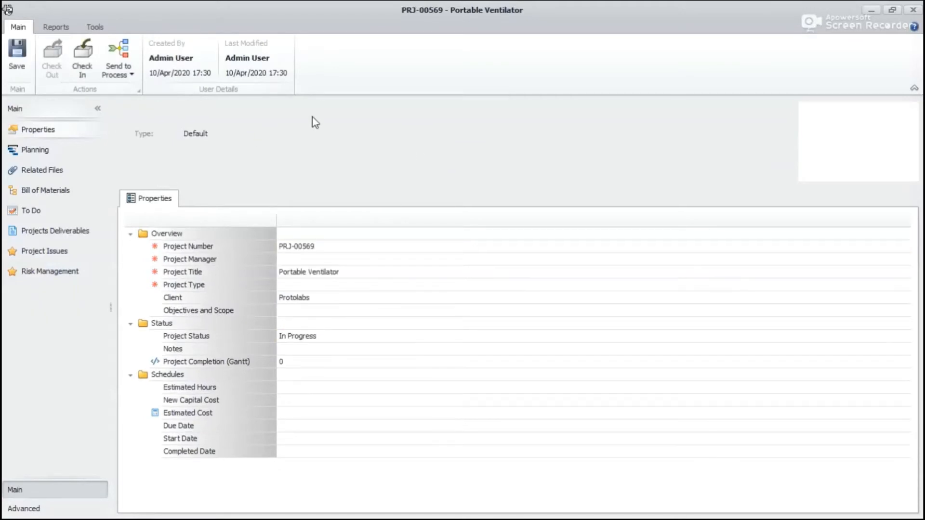
# - Assign the user whose job position is Project Manager as project manager and set the Project Type to Engineer to Order
pyautogui.doubleClick(303, 259)
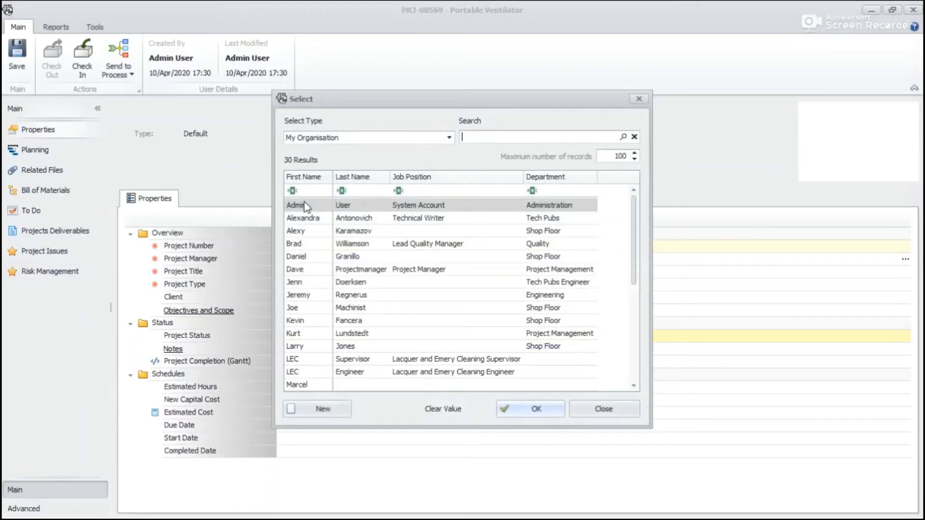
pyautogui.doubleClick(304, 269)
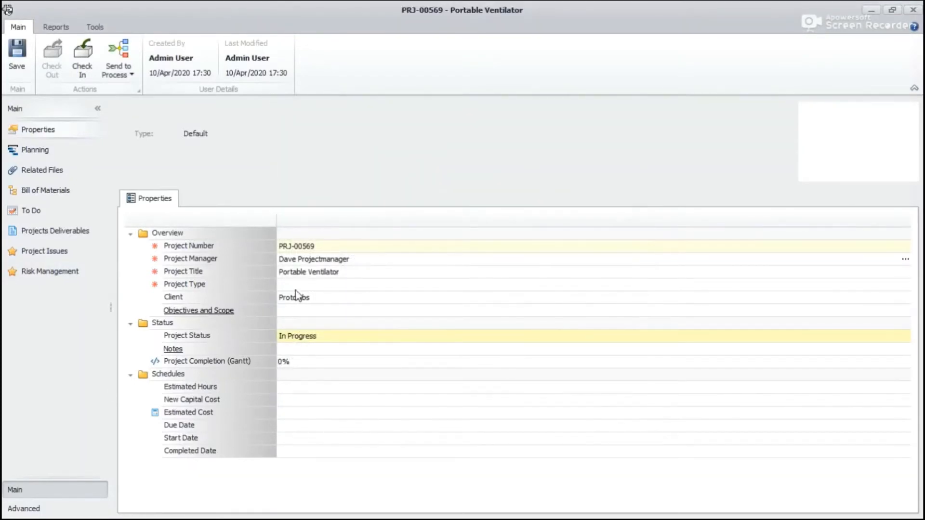
pyautogui.click(295, 289)
pyautogui.click(283, 285)
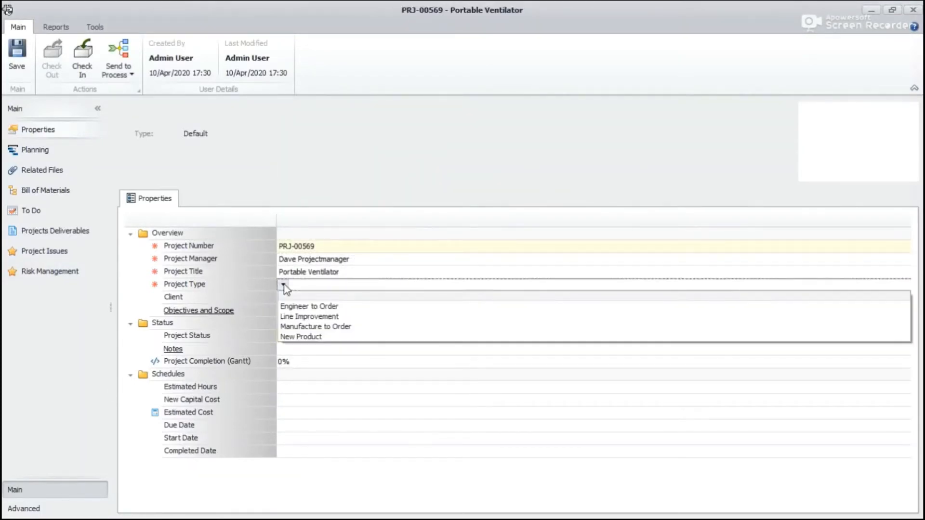
pyautogui.click(312, 306)
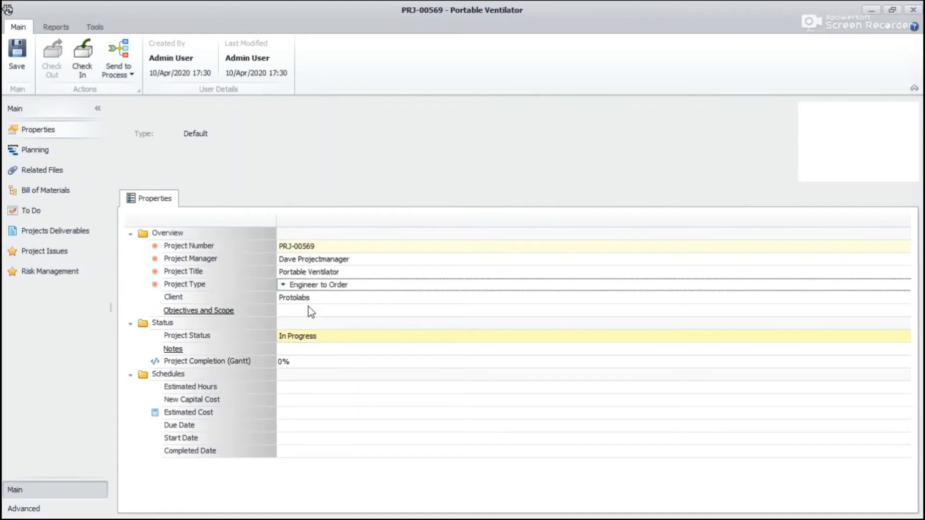
# - Set the project's Estimated Hours to 200
pyautogui.click(290, 390)
pyautogui.click(284, 388)
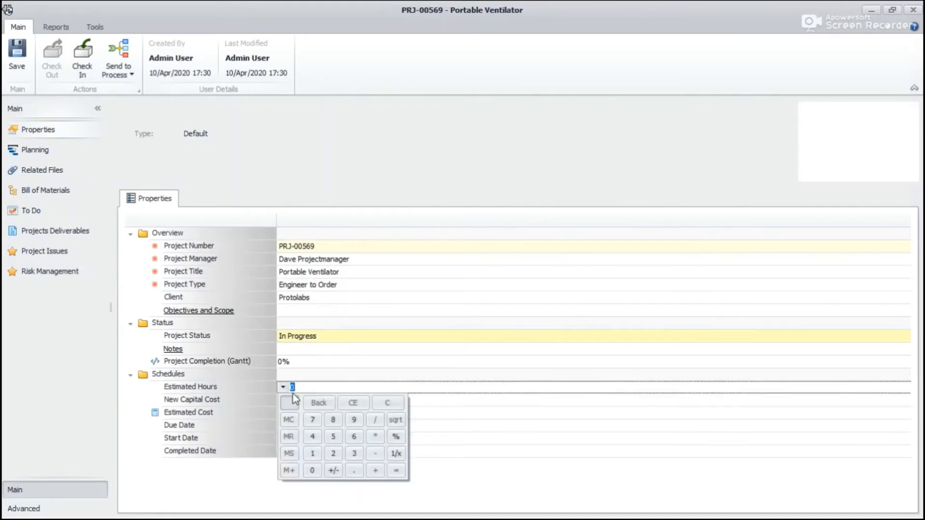
pyautogui.click(334, 453)
pyautogui.click(313, 470)
pyautogui.click(314, 470)
pyautogui.click(455, 406)
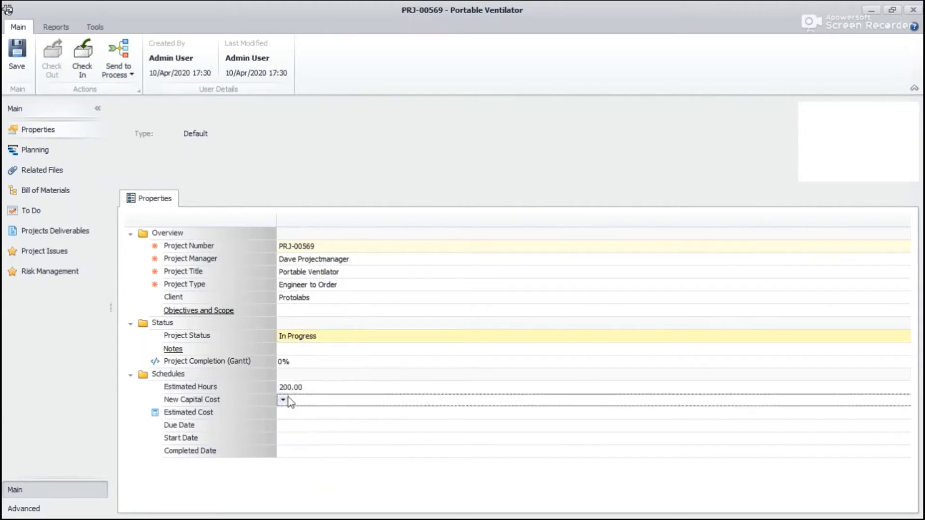
# - Set the project's New Capital Cost to 10,000
pyautogui.click(285, 400)
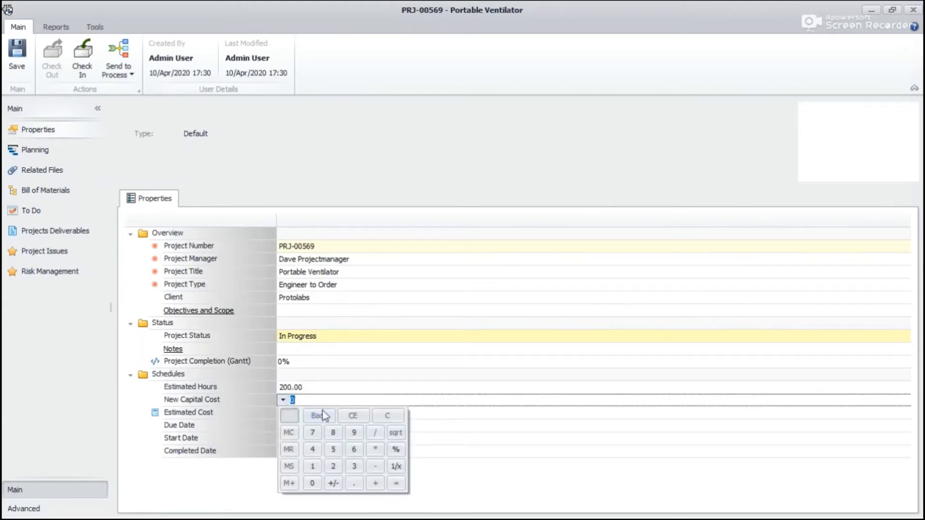
pyautogui.click(313, 483)
pyautogui.click(313, 483)
pyautogui.click(312, 483)
pyautogui.press('BackSpace')
pyautogui.press('BackSpace')
pyautogui.press('BackSpace')
pyautogui.press('BackSpace')
pyautogui.press('BackSpace')
pyautogui.write('10,000')
pyautogui.click(488, 413)
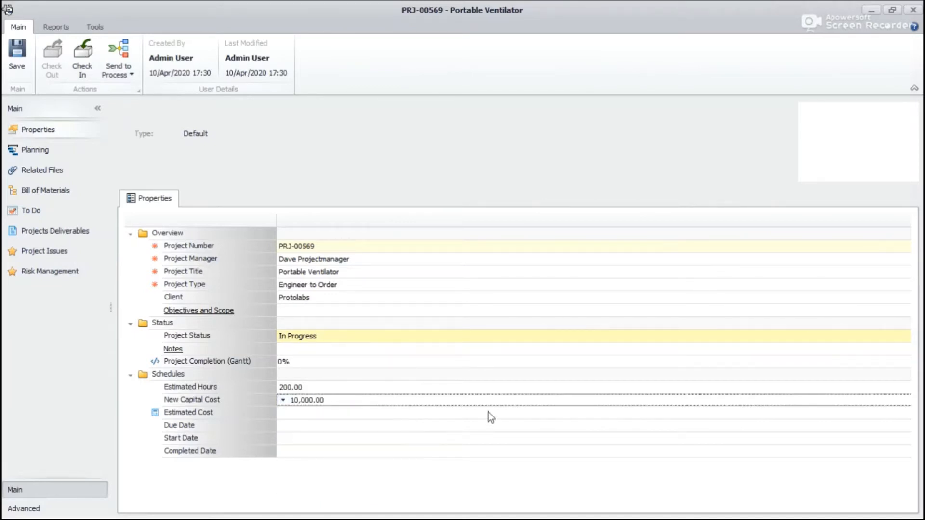
# - Set the Due Date to 10/Jun/2020 and the Start Date to 10/Apr/2020, and save the project
pyautogui.click(291, 425)
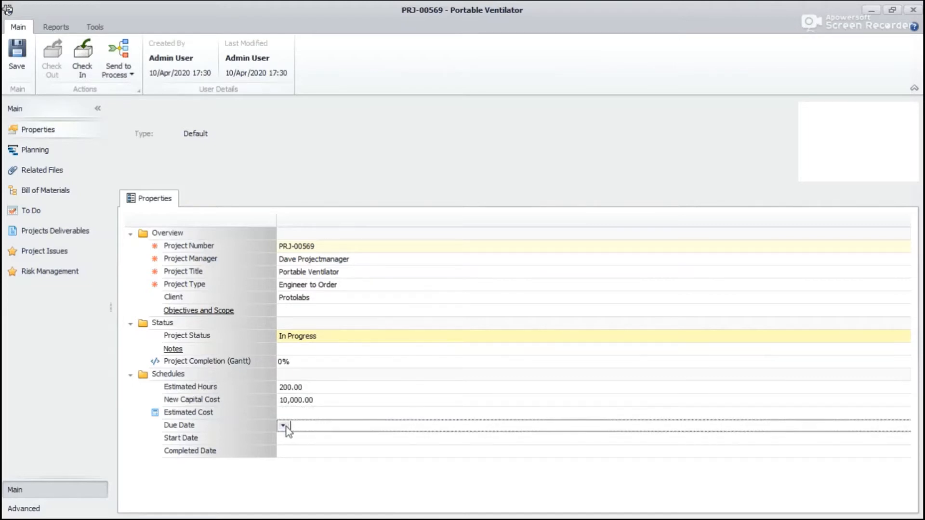
pyautogui.click(285, 427)
pyautogui.click(421, 286)
pyautogui.click(421, 286)
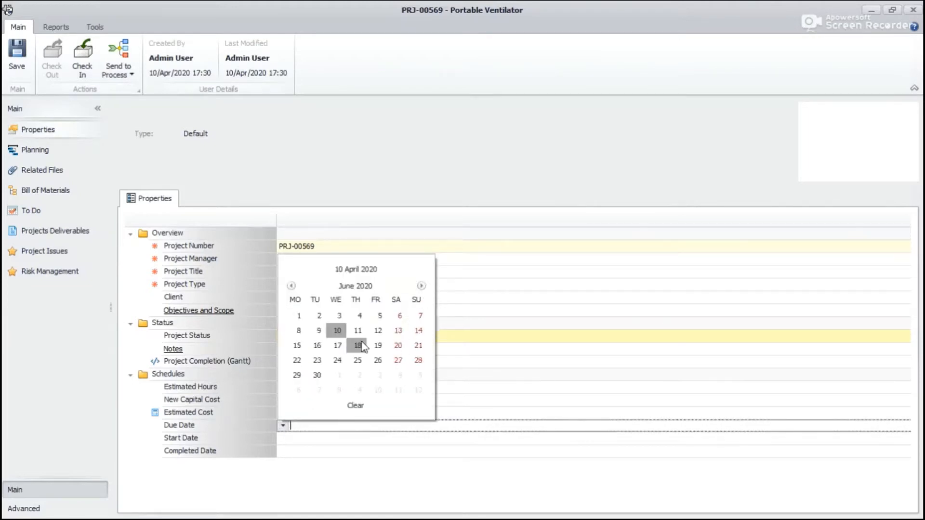
pyautogui.click(337, 331)
pyautogui.click(291, 438)
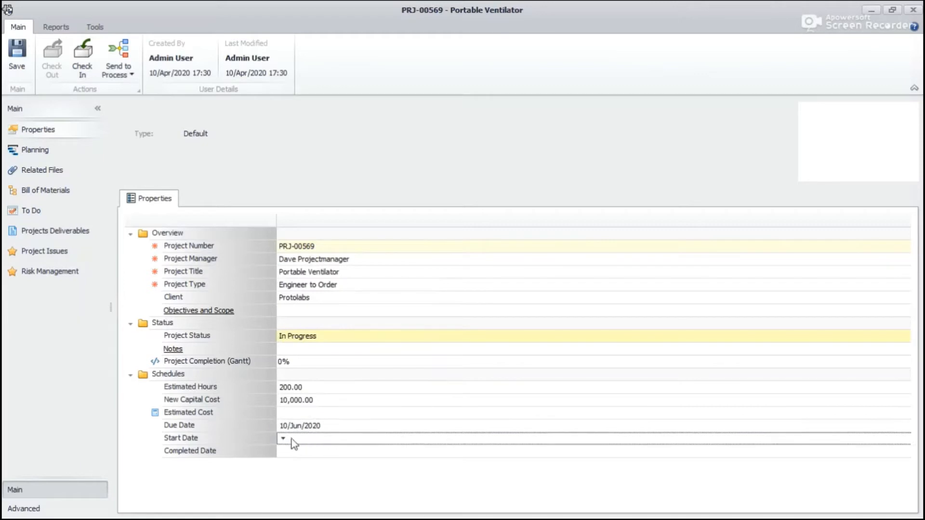
pyautogui.click(284, 439)
pyautogui.click(378, 342)
pyautogui.click(17, 53)
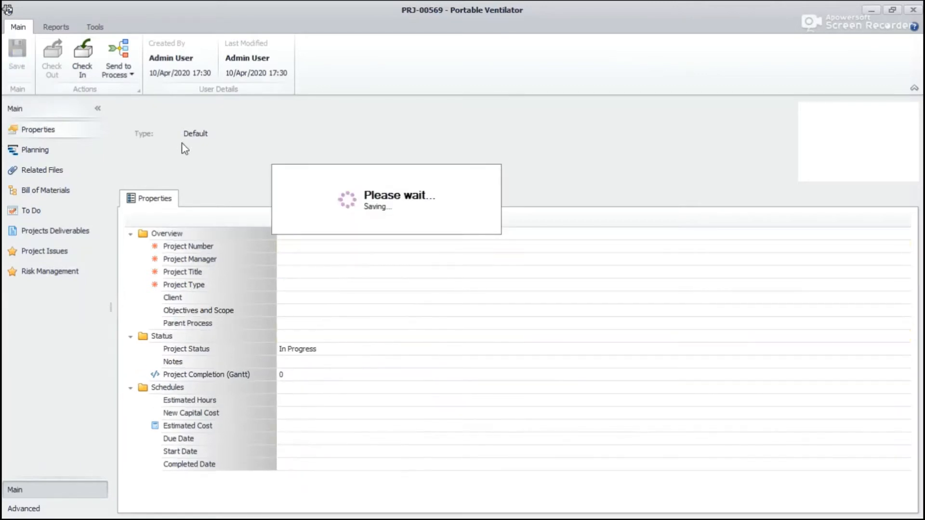
# - Apply the Life Science Project Planning template to the project plan, starting 10/04/2020
pyautogui.click(53, 152)
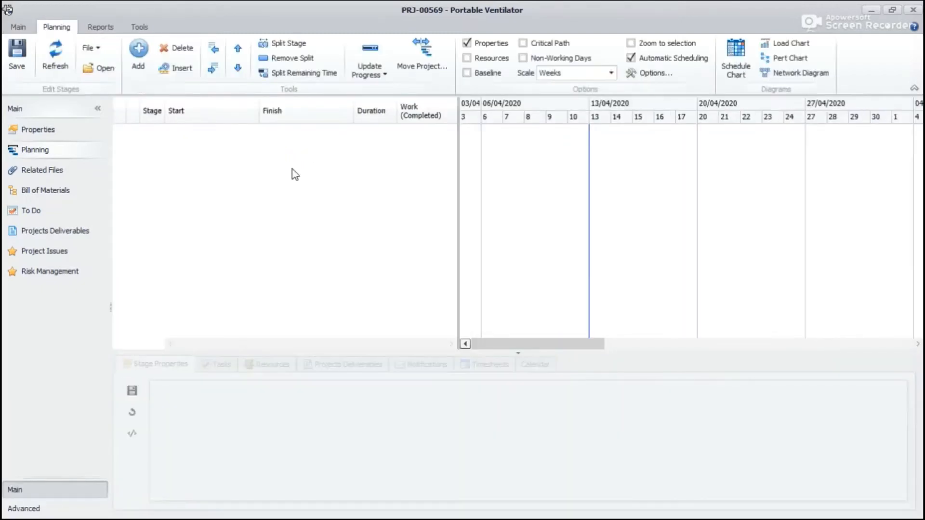
pyautogui.click(99, 68)
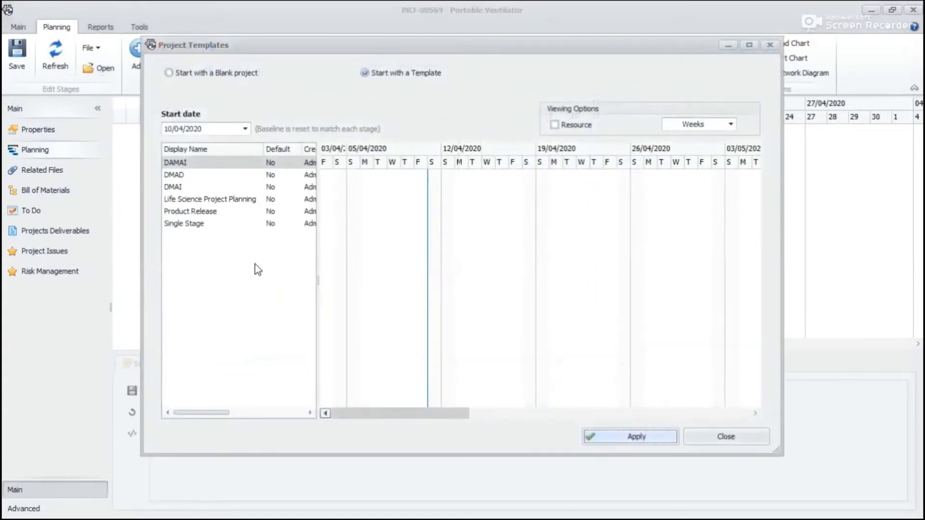
pyautogui.click(206, 200)
pyautogui.click(622, 436)
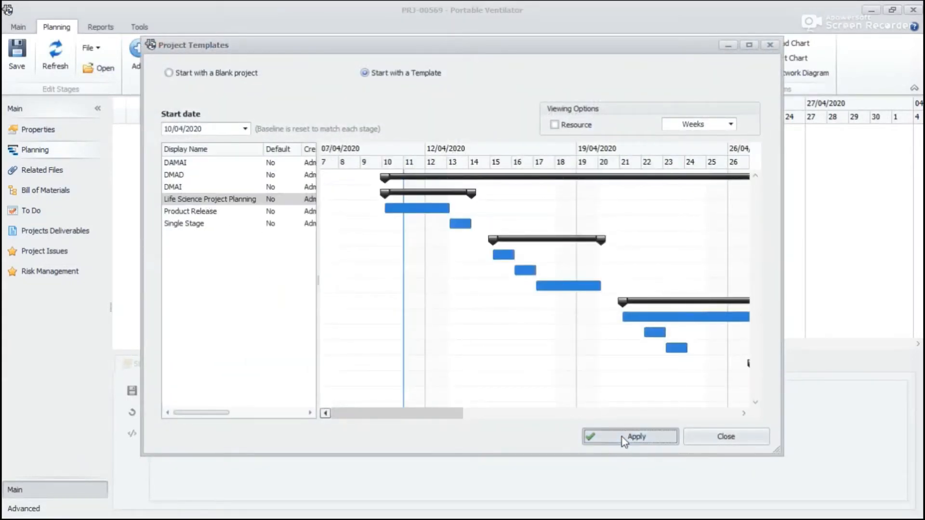
pyautogui.click(703, 437)
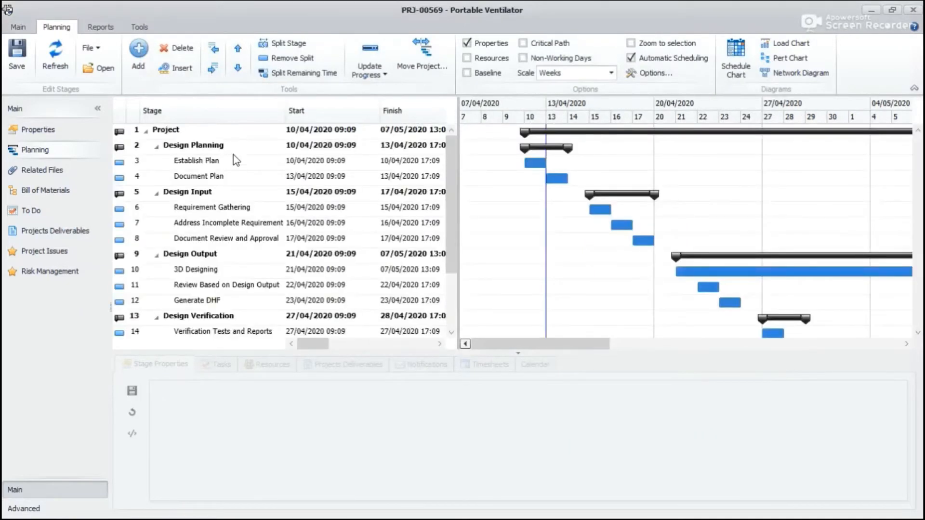
# - Examine the stages of the project plan, from Design Planning through Design Input and Design Output to Design Transfer
pyautogui.click(223, 147)
pyautogui.click(212, 162)
pyautogui.click(193, 193)
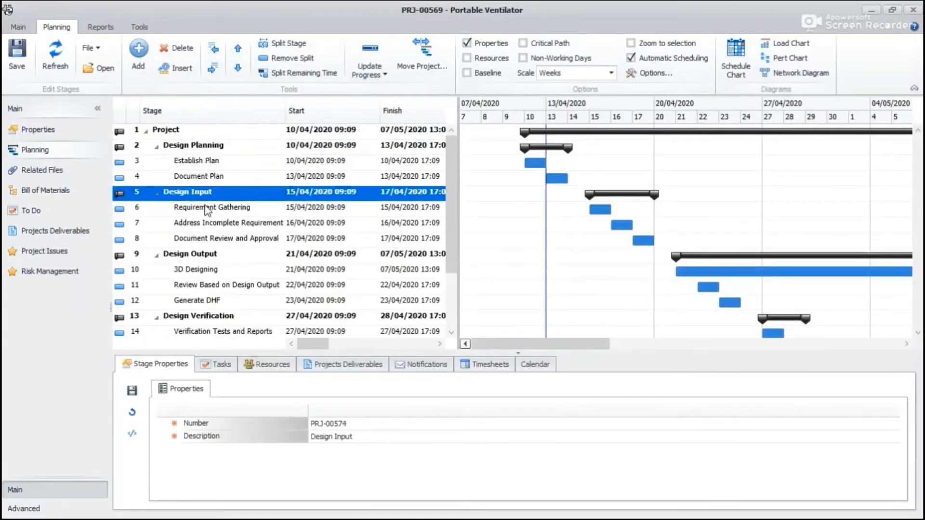
pyautogui.click(207, 211)
pyautogui.click(211, 240)
pyautogui.click(214, 273)
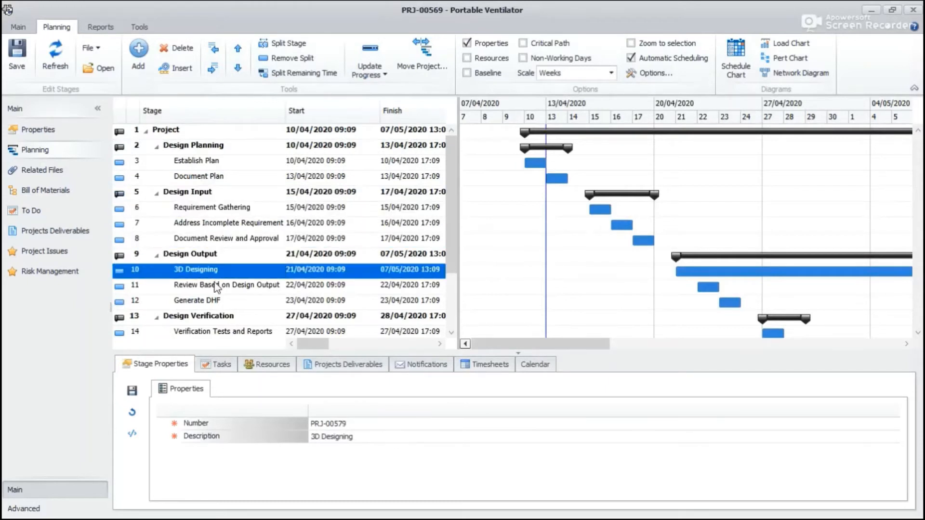
pyautogui.click(215, 288)
pyautogui.click(214, 301)
pyautogui.click(207, 240)
pyautogui.click(212, 224)
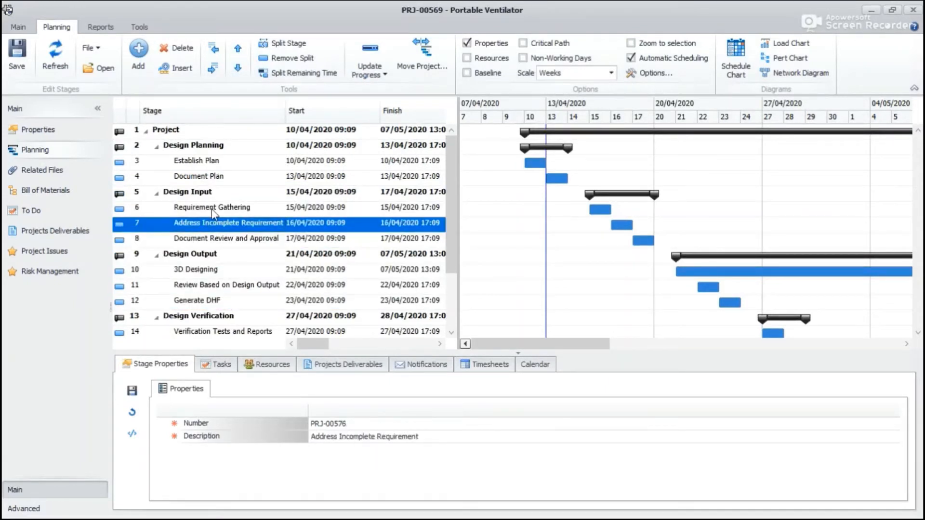
pyautogui.click(212, 211)
pyautogui.scroll(-2, 274, 207)
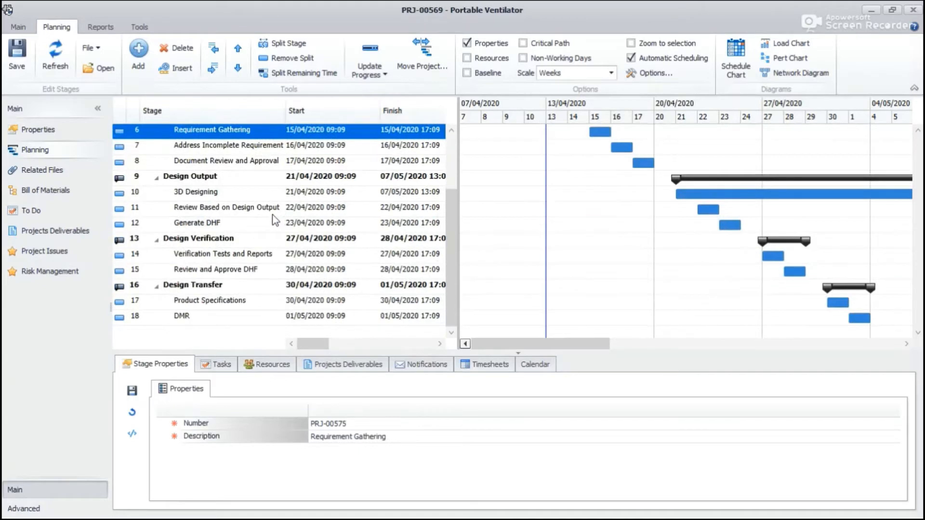
pyautogui.scroll(2, 275, 220)
pyautogui.click(215, 301)
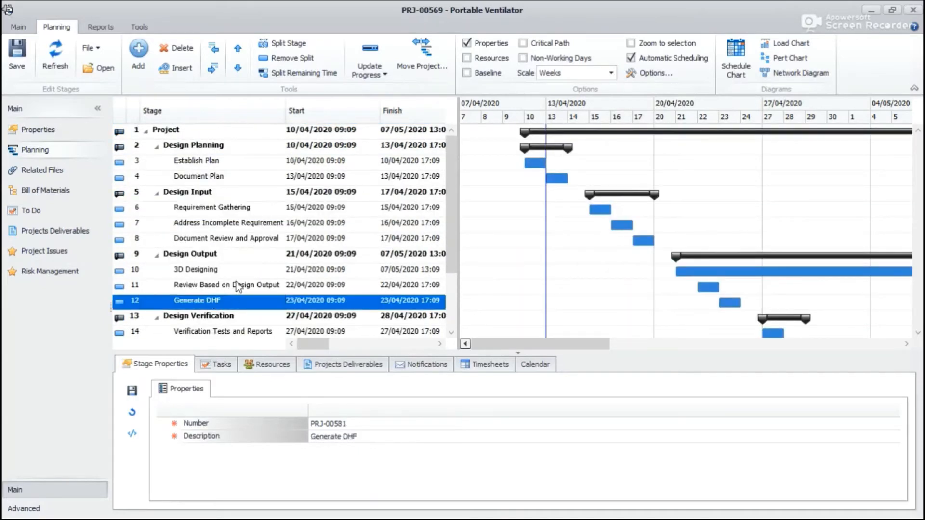
pyautogui.scroll(-2, 237, 287)
pyautogui.click(191, 319)
pyautogui.scroll(2, 289, 241)
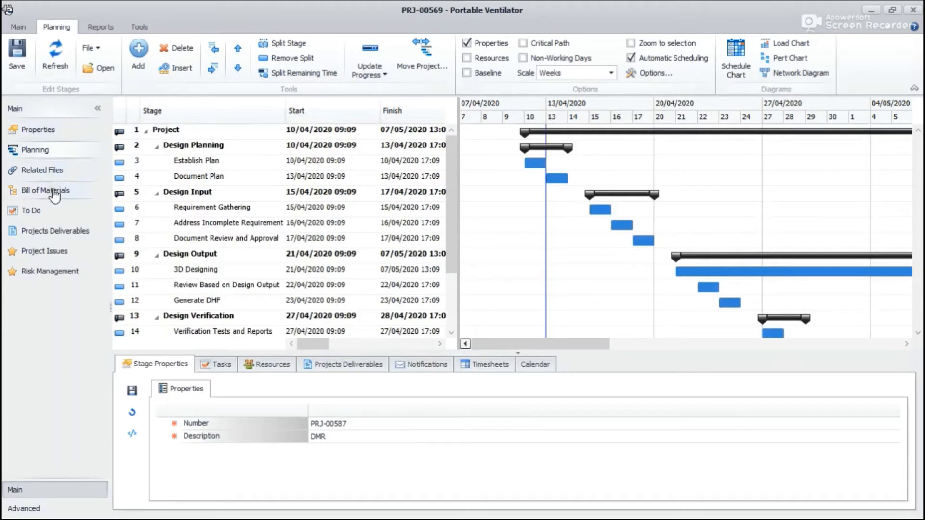
# - Display the project's To Do tasks, and save and check in the Portable Ventilator project
pyautogui.click(34, 211)
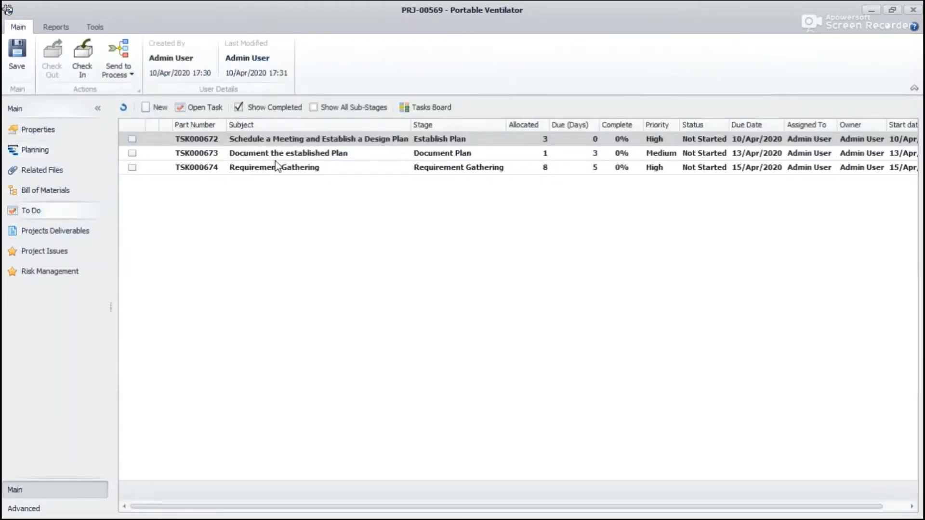
pyautogui.click(20, 56)
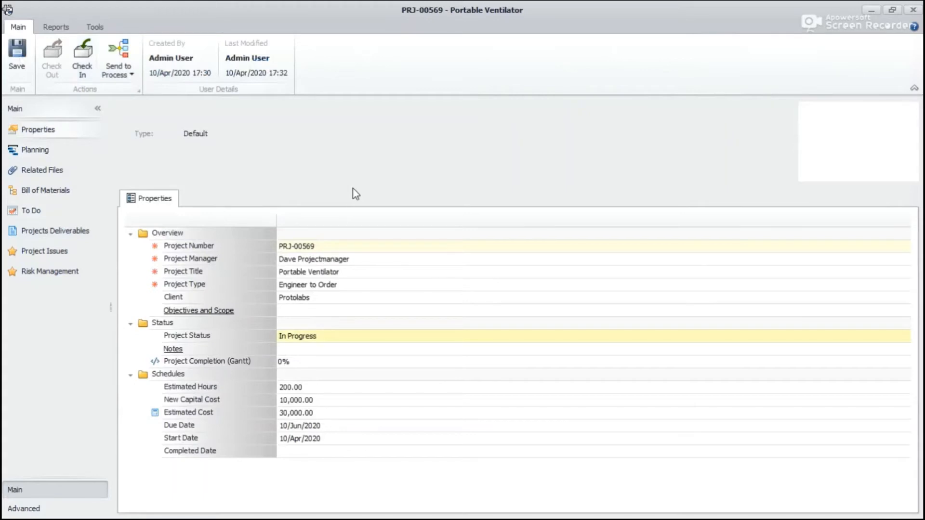
pyautogui.click(90, 68)
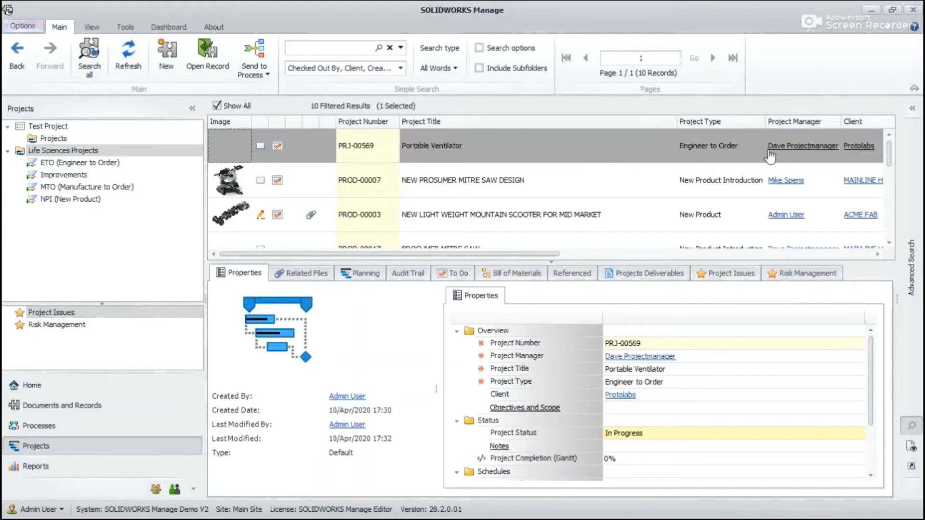
# - Bring up the available actions for the Portable Ventilator project in the projects list
pyautogui.rightClick(444, 155)
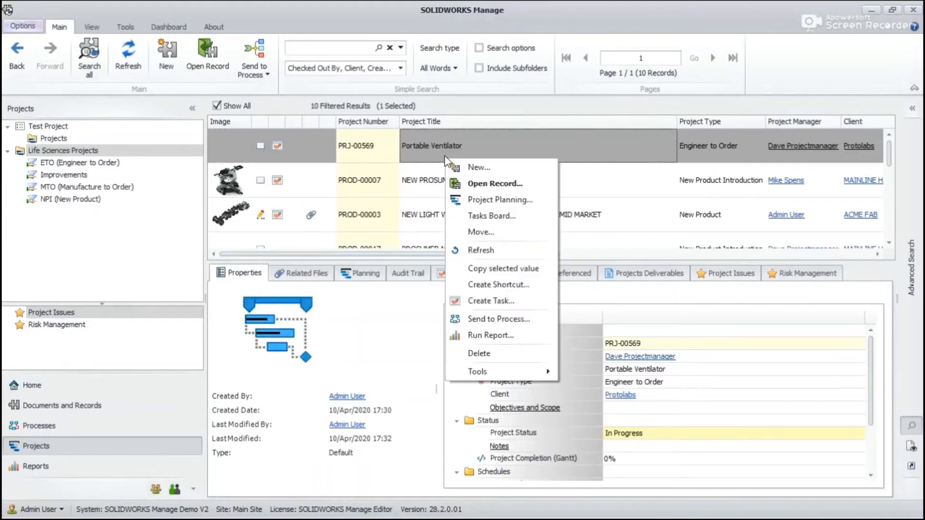
# - Set the status of the Portable Ventilator project's task "Schedule a Meeting and Establish a Design Plan" to In Progress and save it
pyautogui.rightClick(457, 145)
pyautogui.click(501, 305)
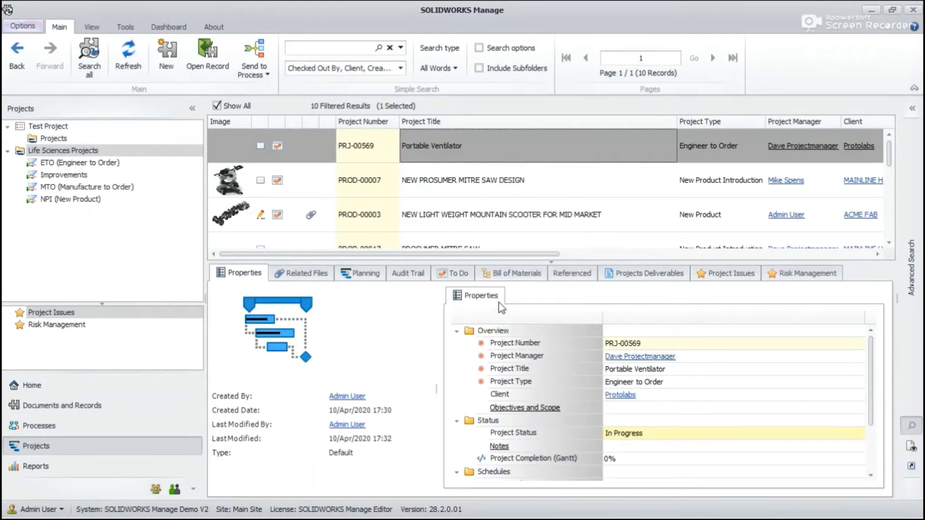
pyautogui.click(611, 320)
pyautogui.click(455, 274)
pyautogui.rightClick(361, 322)
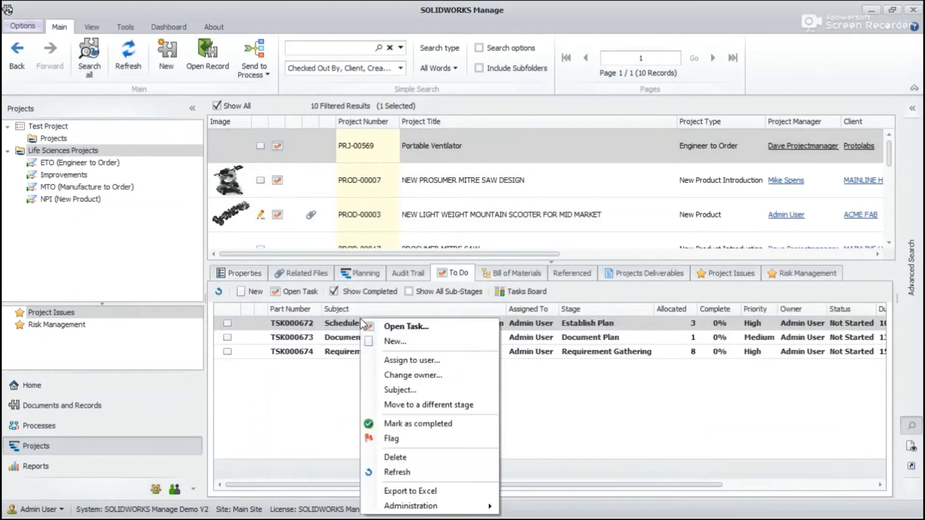
pyautogui.click(406, 326)
pyautogui.click(659, 180)
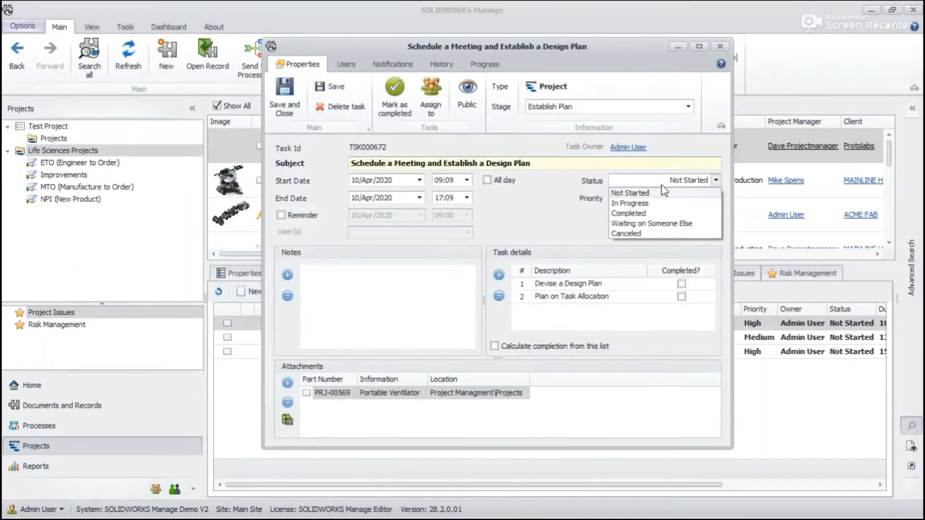
pyautogui.click(667, 199)
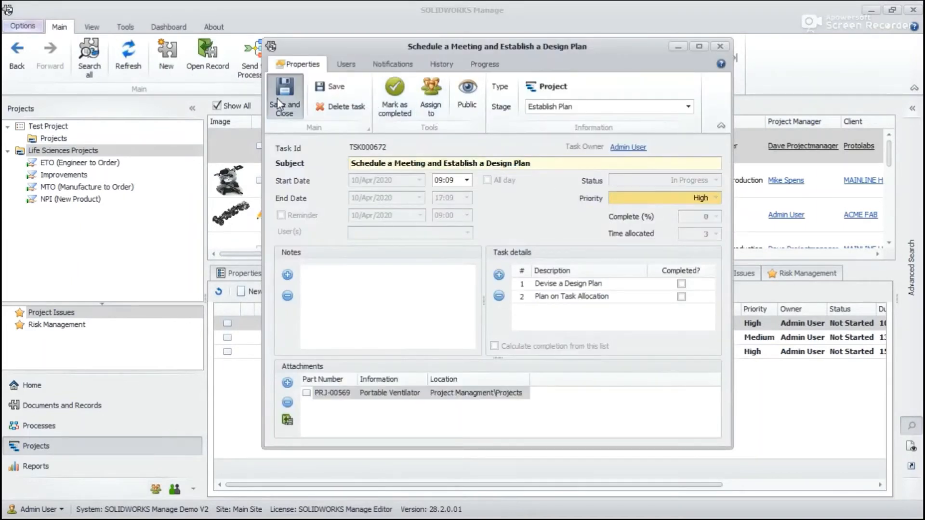
pyautogui.click(276, 99)
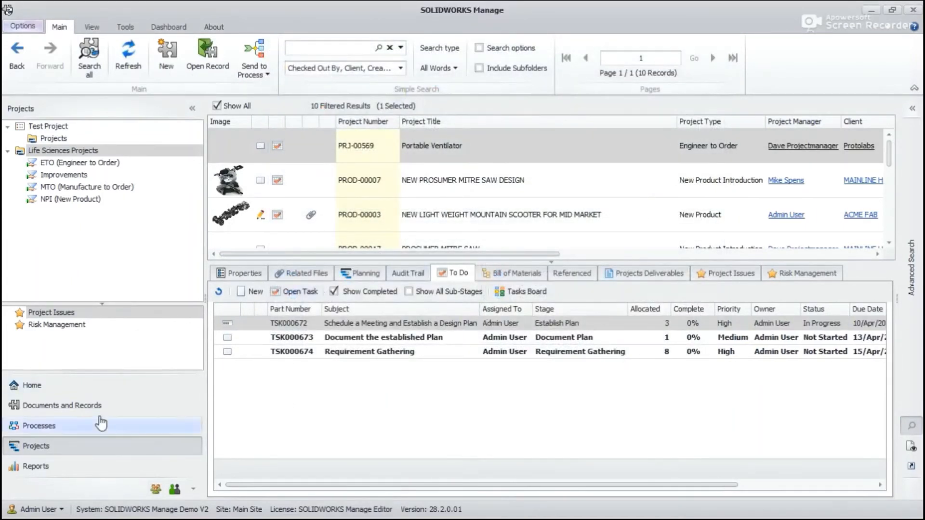
# - Send the Portable Ventilator project to the Project Workflow process
pyautogui.rightClick(433, 146)
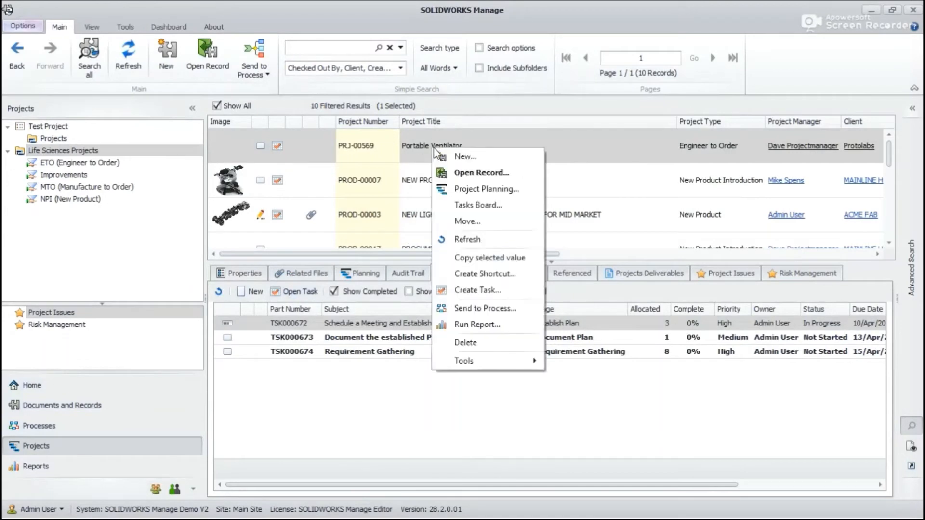
pyautogui.click(499, 309)
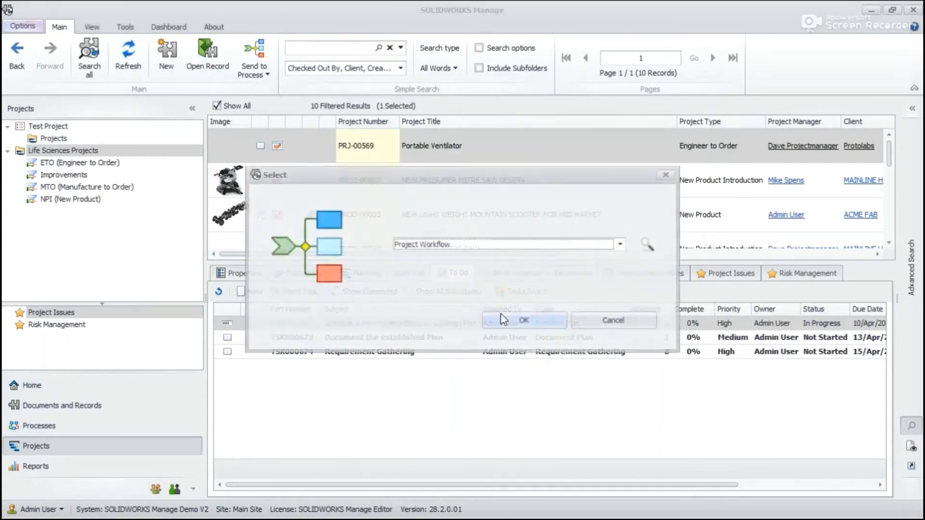
pyautogui.click(525, 320)
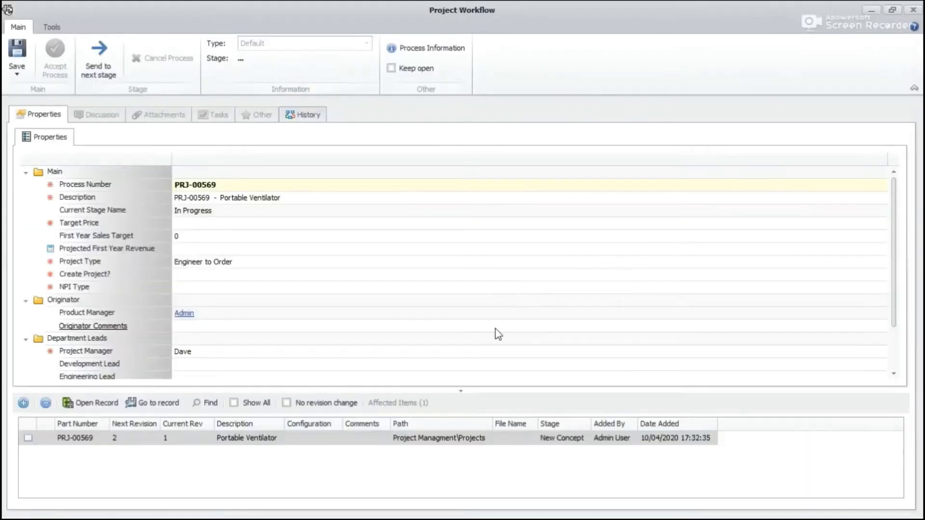
# - Set the process's Target Price to 10,000 and its First Year Sales Target to 10
pyautogui.click(182, 224)
pyautogui.click(178, 224)
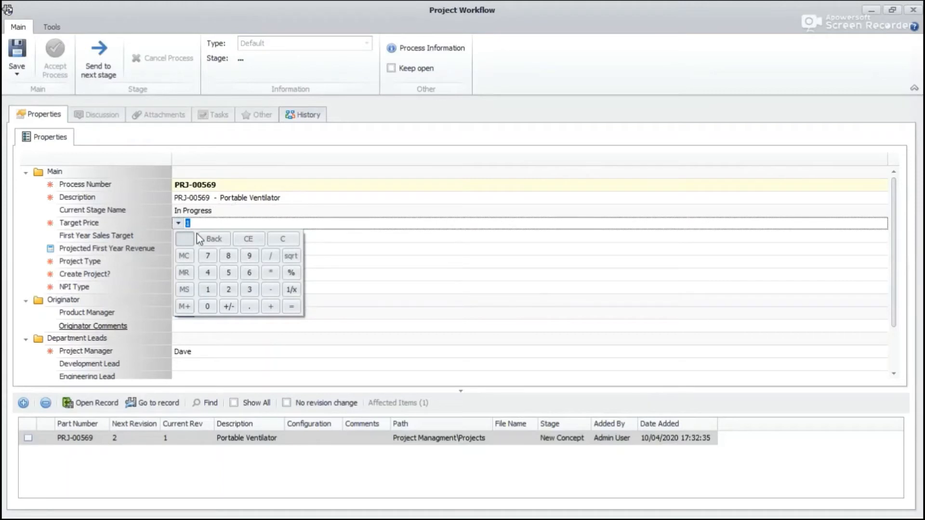
pyautogui.write('0000')
pyautogui.click(314, 236)
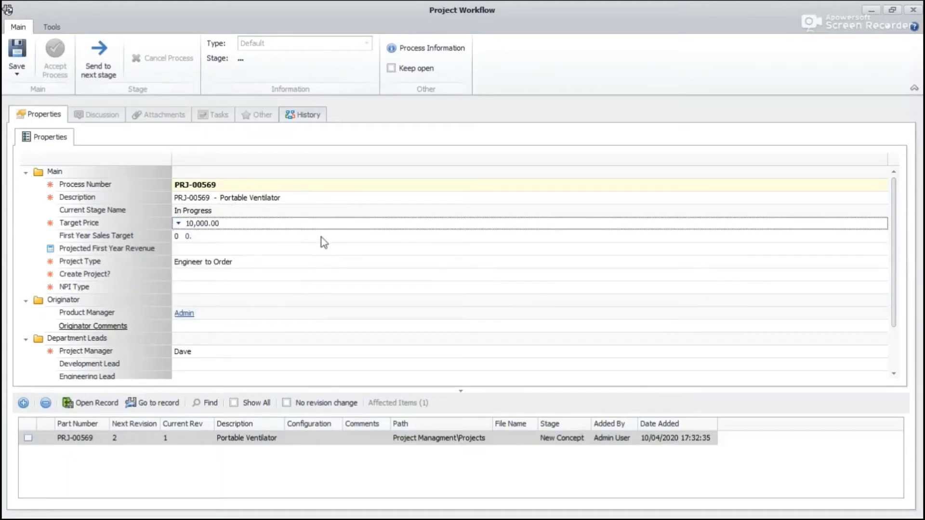
pyautogui.click(178, 236)
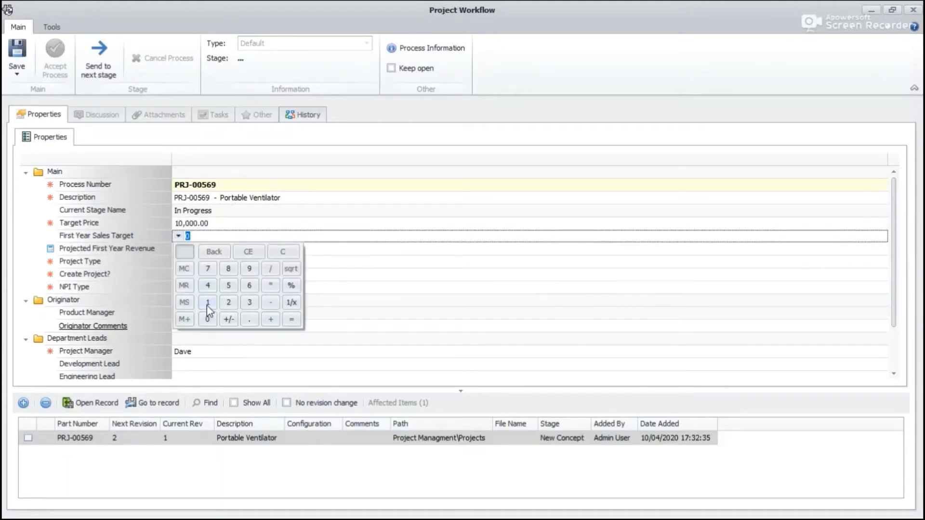
pyautogui.click(208, 319)
# - Set Create Project? to No and NPI Type to Standard in the process properties
pyautogui.click(383, 274)
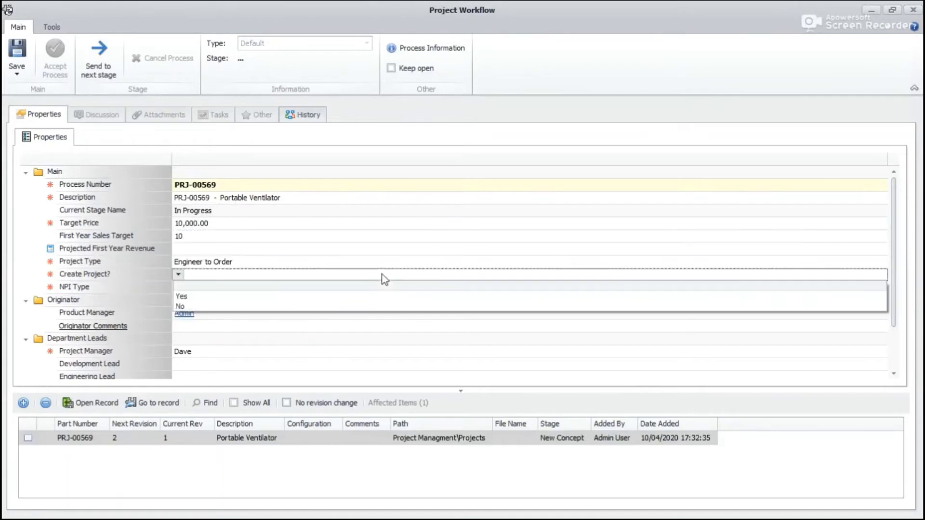
pyautogui.click(214, 253)
pyautogui.click(177, 274)
pyautogui.click(178, 274)
pyautogui.click(185, 306)
pyautogui.click(178, 287)
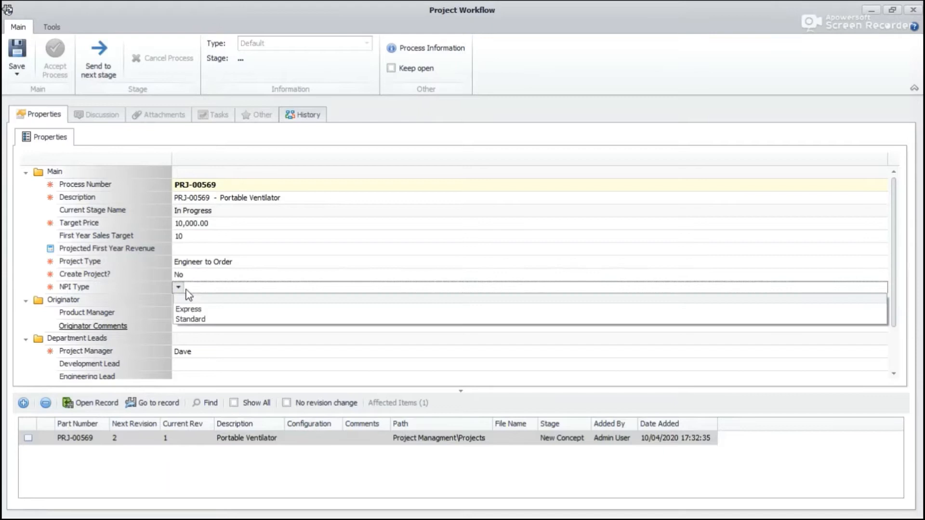
pyautogui.click(190, 318)
# - Assign the admin account as Development Lead and enter "Project to Develop the Portable Ventilator" as the Originator Comments
pyautogui.scroll(-2, 229, 352)
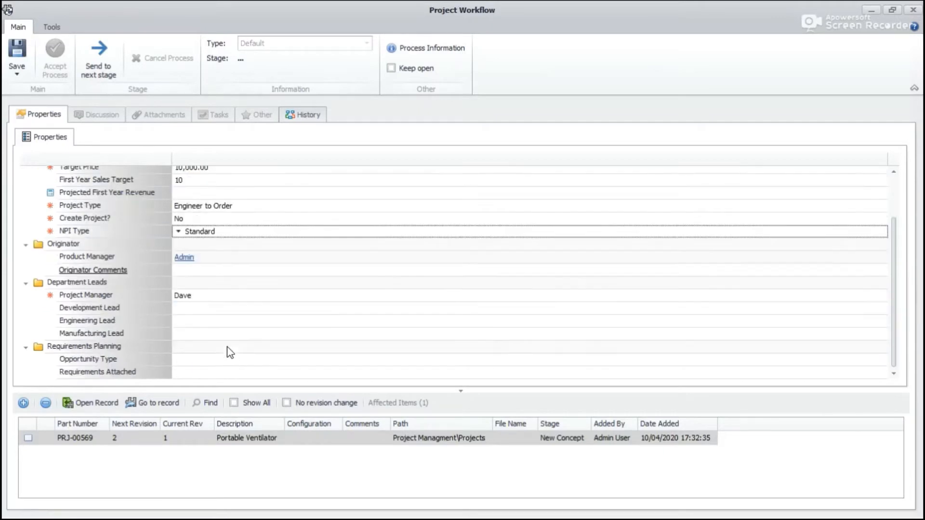
pyautogui.doubleClick(194, 310)
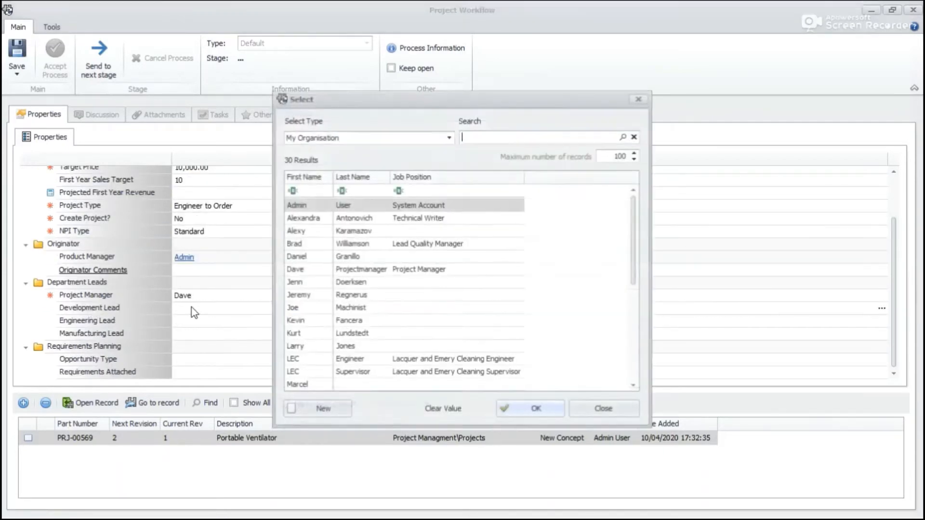
pyautogui.doubleClick(314, 208)
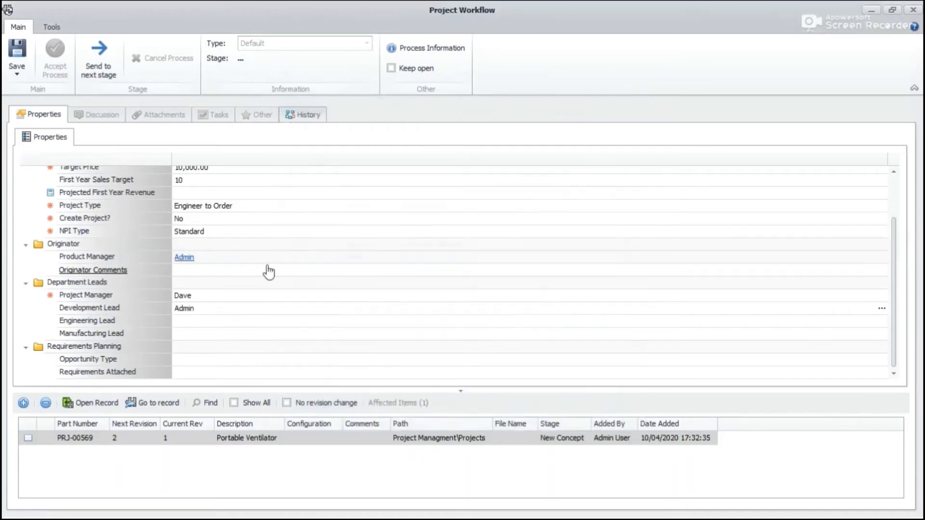
pyautogui.click(191, 270)
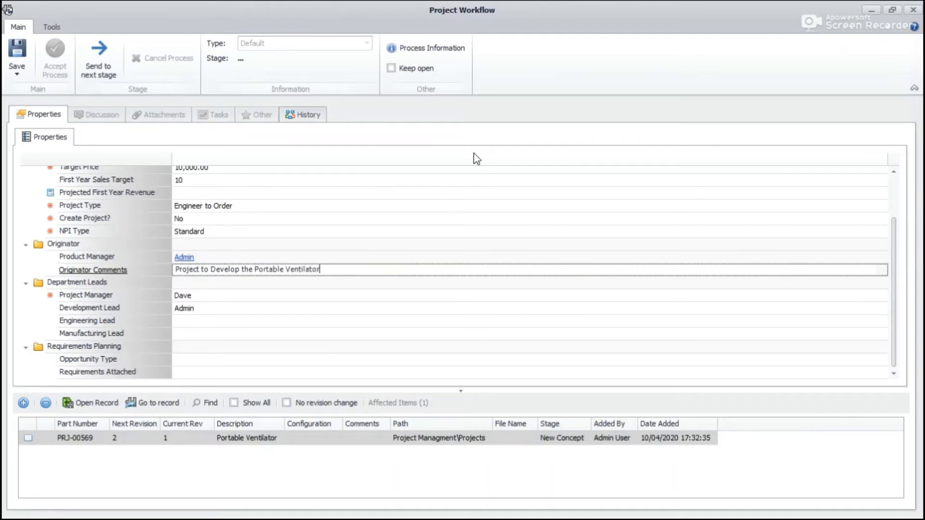
# - Assign the admin account as both Engineering Lead and Manufacturing Lead
pyautogui.click(208, 321)
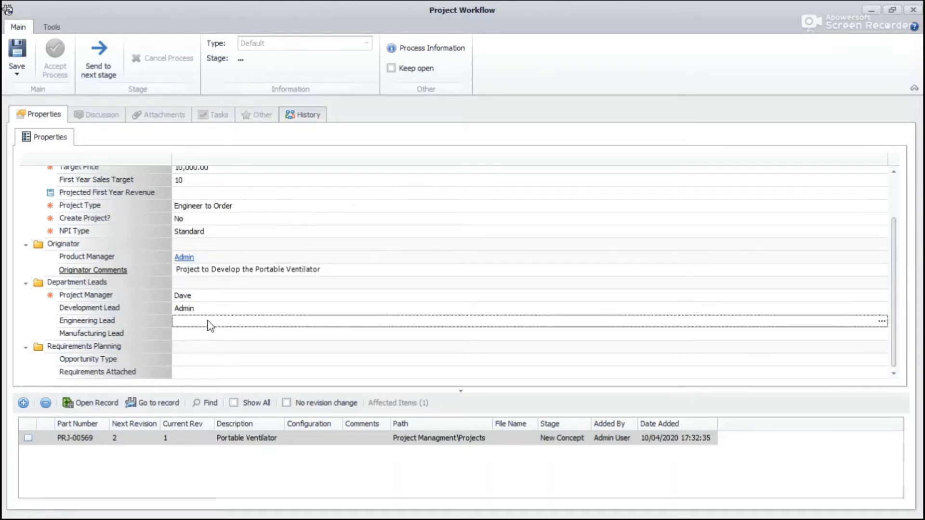
pyautogui.doubleClick(310, 204)
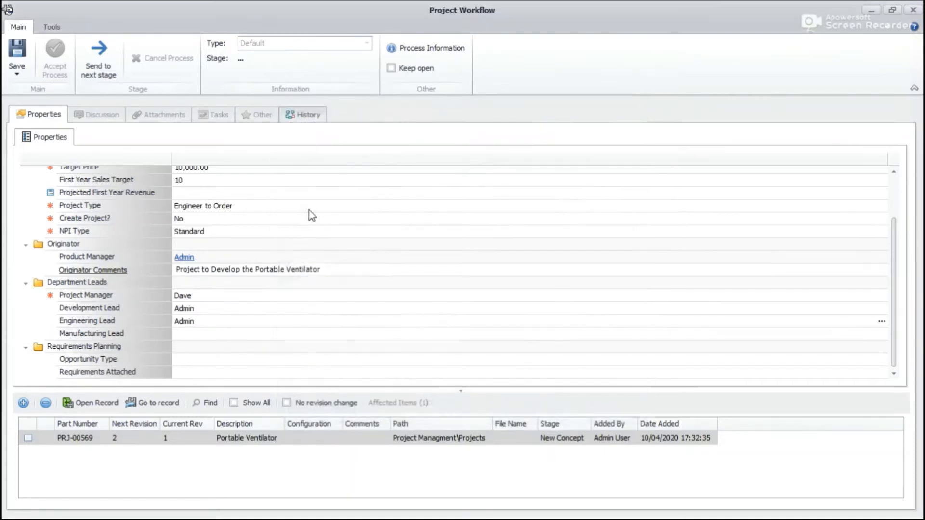
pyautogui.click(202, 333)
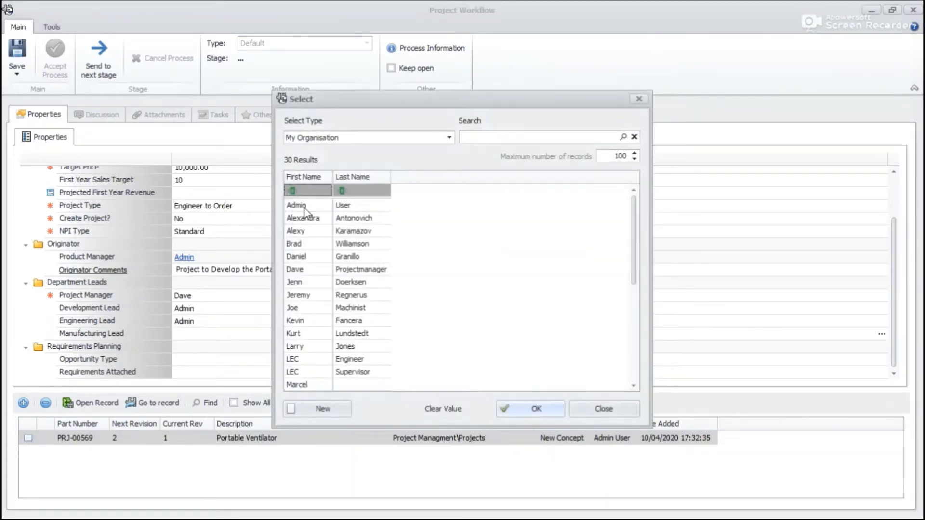
pyautogui.doubleClick(314, 206)
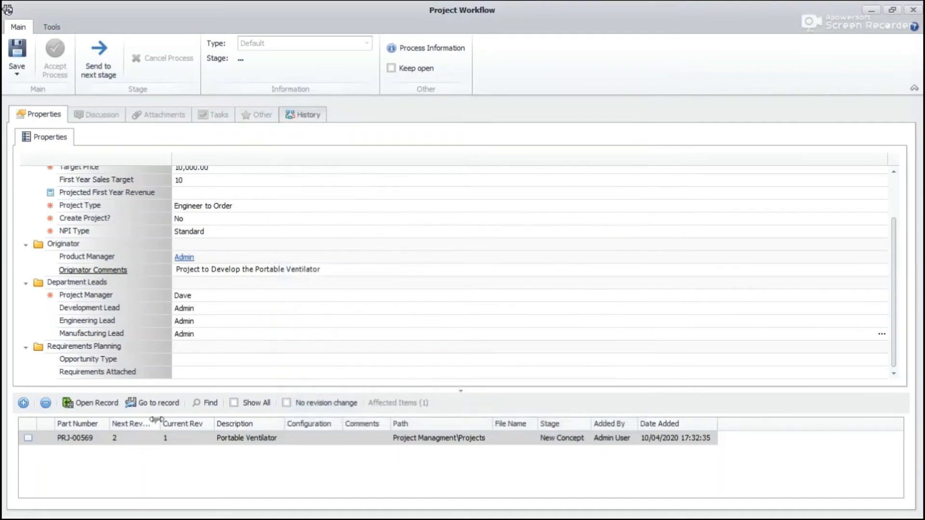
# - Set the Opportunity Type to Customer Request under Requirements Planning and save the new process
pyautogui.click(200, 360)
pyautogui.click(178, 359)
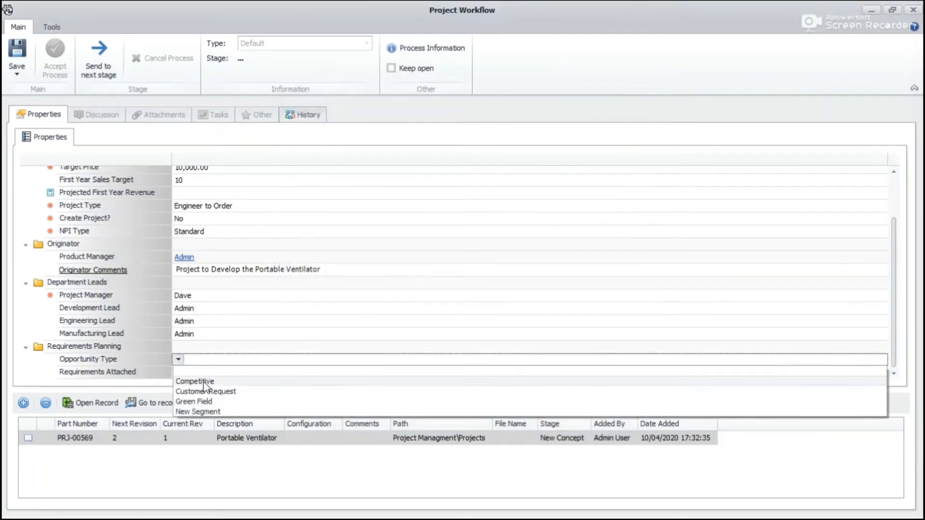
pyautogui.click(197, 411)
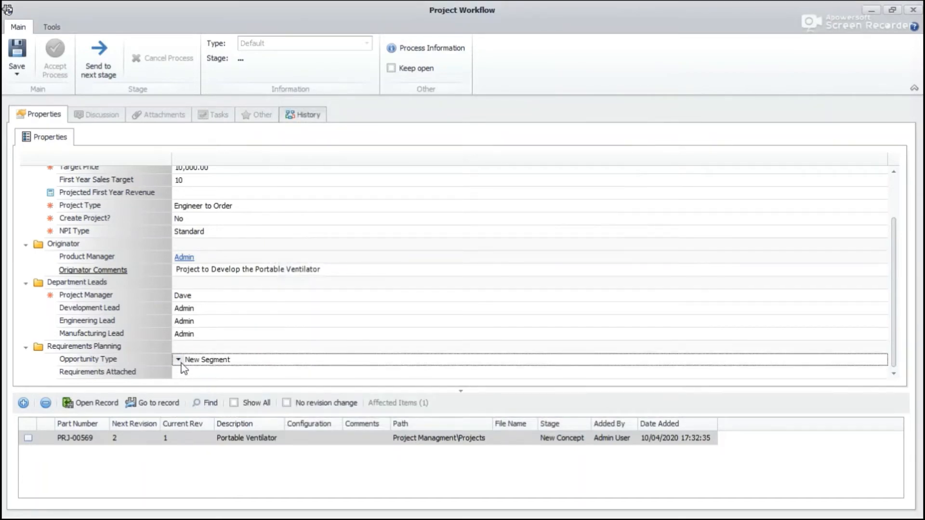
pyautogui.click(178, 360)
pyautogui.click(206, 392)
pyautogui.click(197, 373)
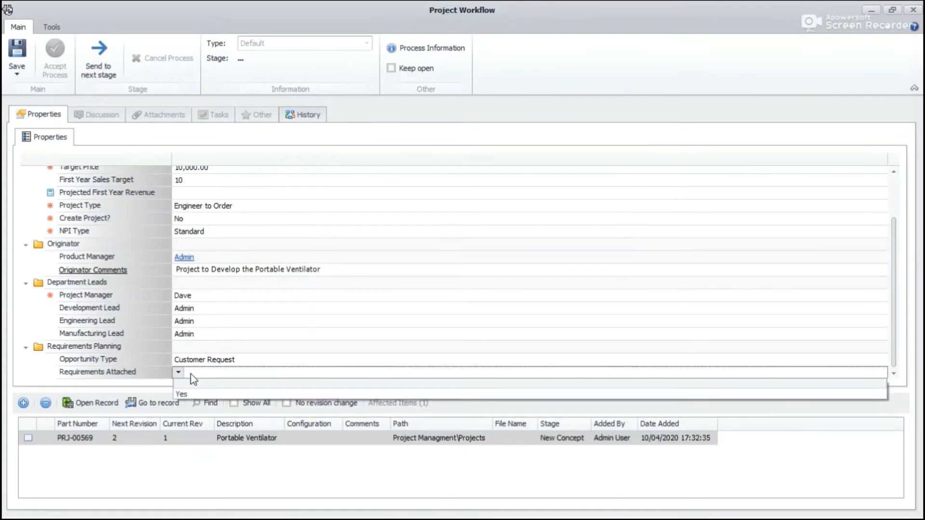
pyautogui.click(200, 378)
pyautogui.click(15, 50)
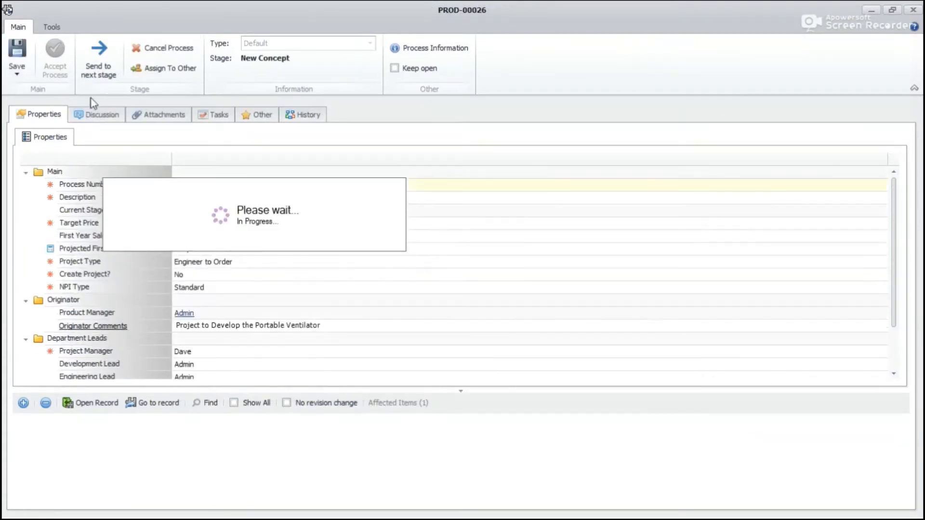
# - Set the status of the process task "Create and attach Concept Sheet" to In Progress and save it
pyautogui.click(224, 115)
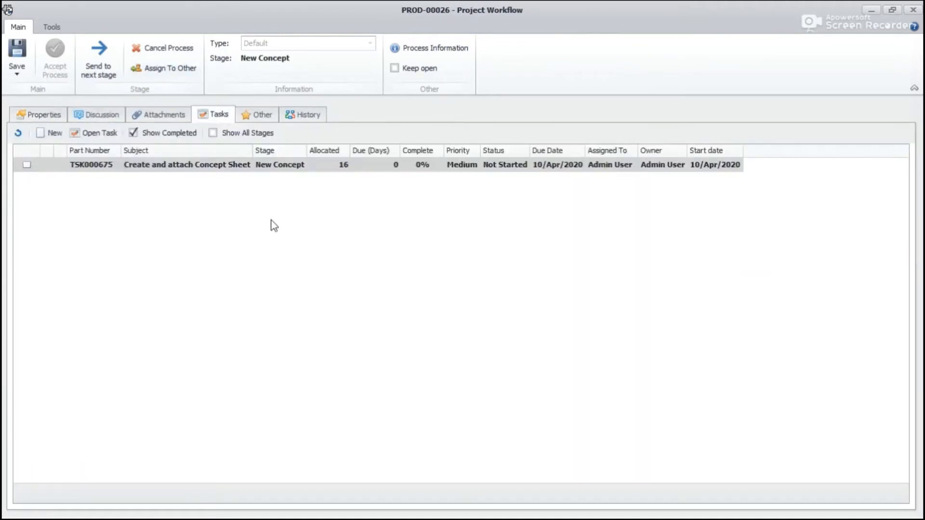
pyautogui.click(233, 168)
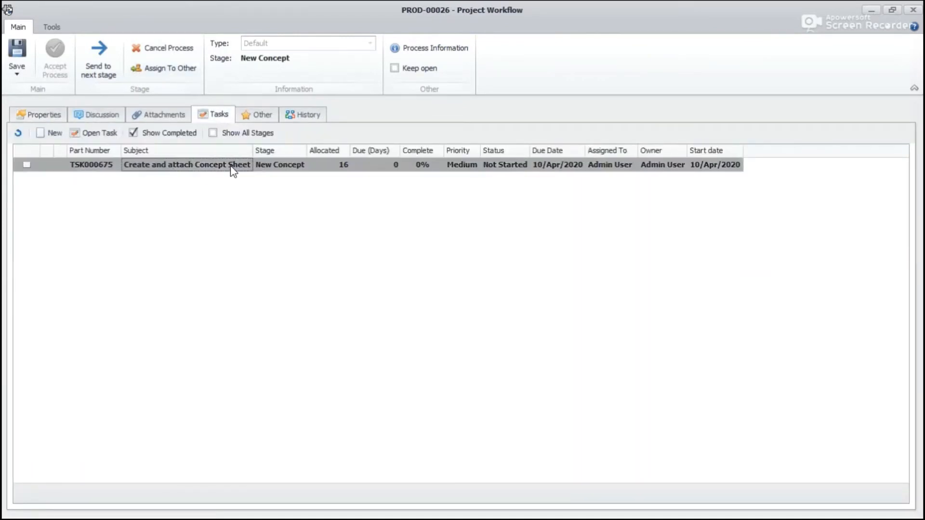
pyautogui.doubleClick(232, 168)
pyautogui.click(659, 181)
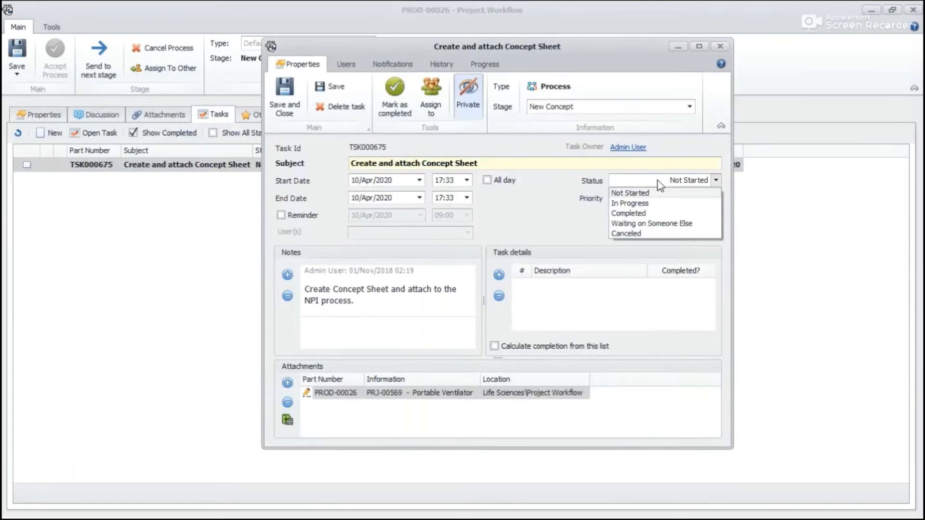
pyautogui.click(667, 205)
pyautogui.click(280, 99)
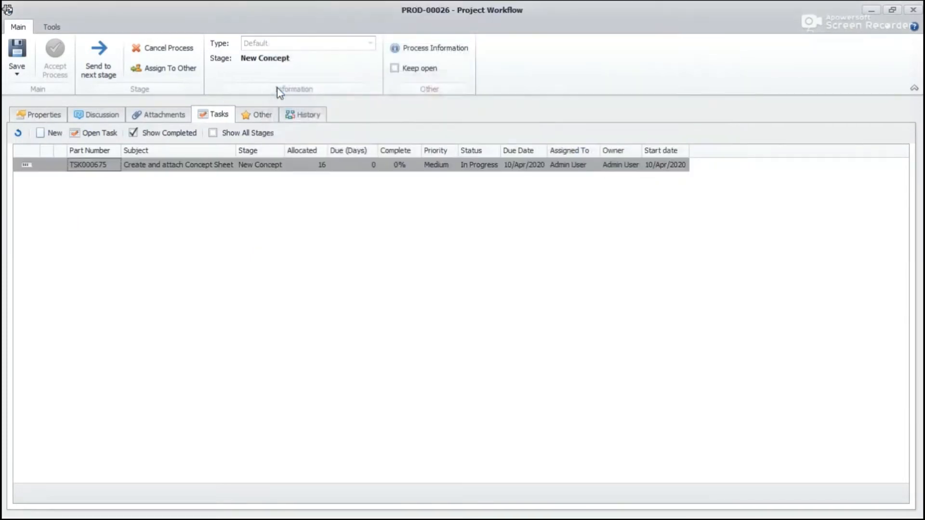
# - Attach the Excel file "BOM for Cost" to the process from the Medtronics ventilator folder in Desktop > EGS WFH > Industry Focus
pyautogui.click(139, 115)
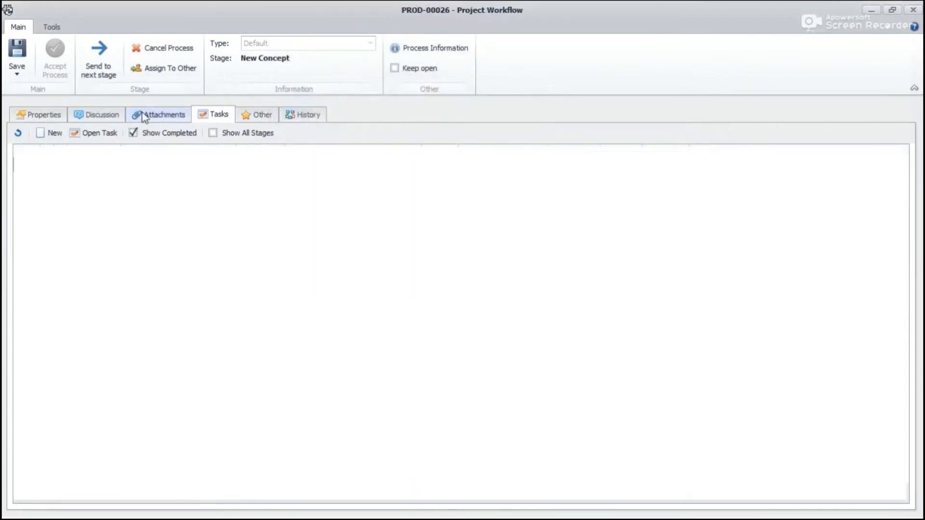
pyautogui.click(22, 135)
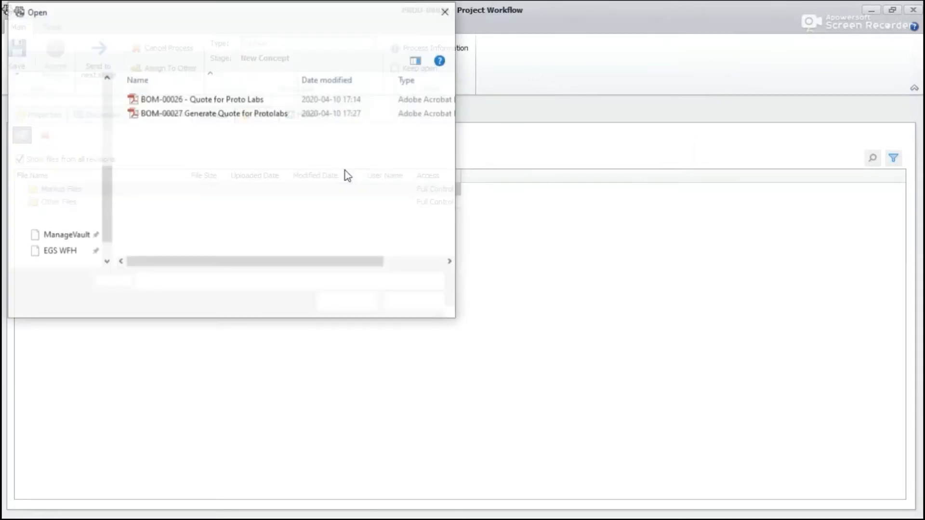
pyautogui.click(57, 120)
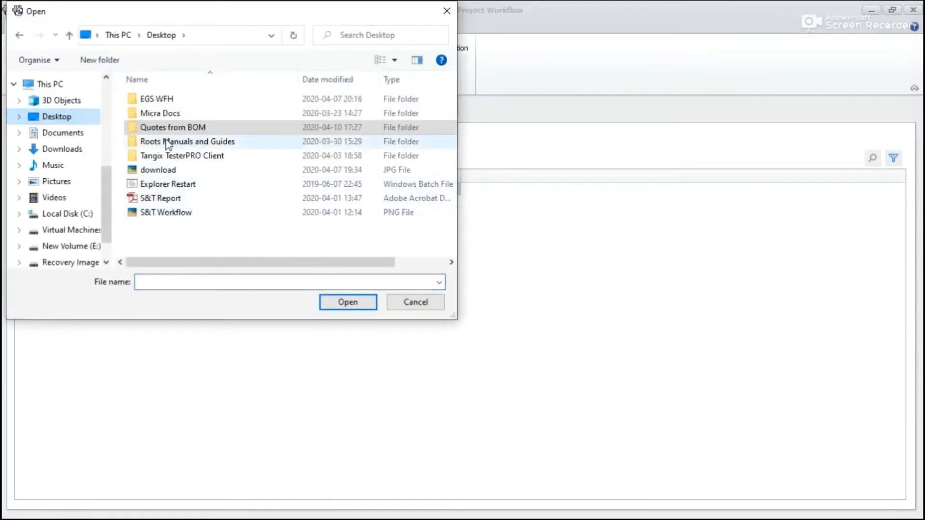
pyautogui.doubleClick(164, 99)
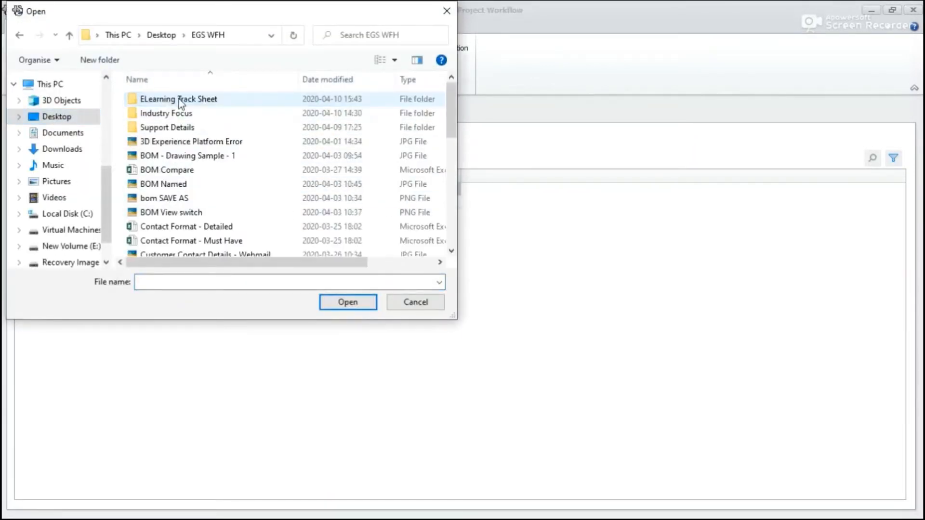
pyautogui.scroll(-4, 203, 165)
pyautogui.scroll(-4, 212, 144)
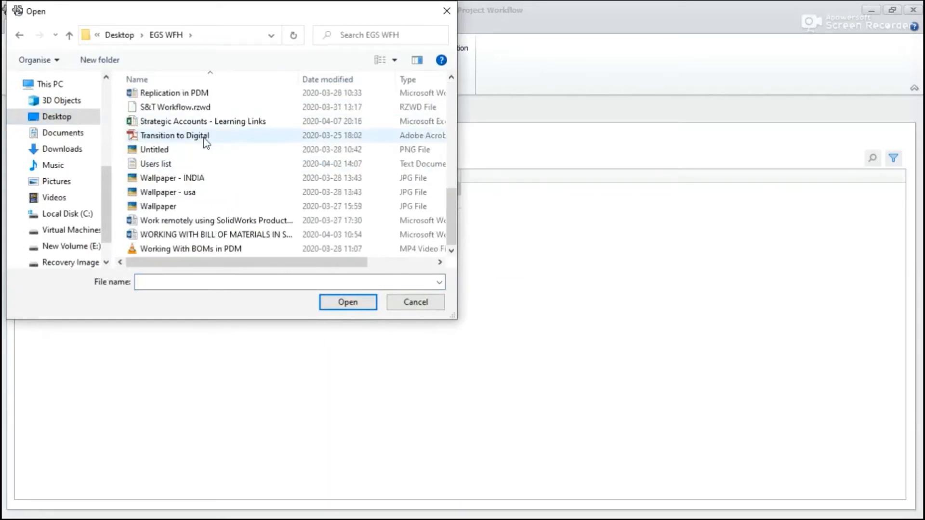
pyautogui.scroll(2, 207, 149)
pyautogui.scroll(3, 204, 144)
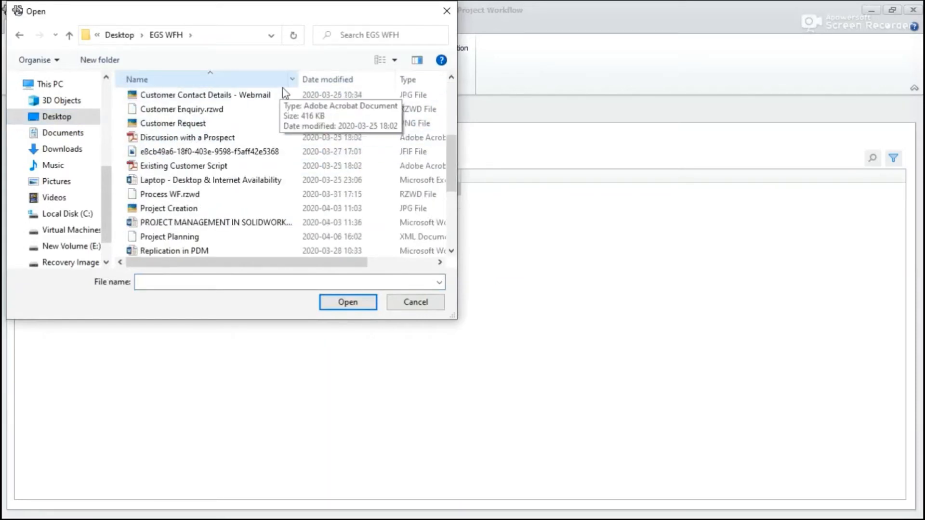
pyautogui.scroll(-4, 238, 141)
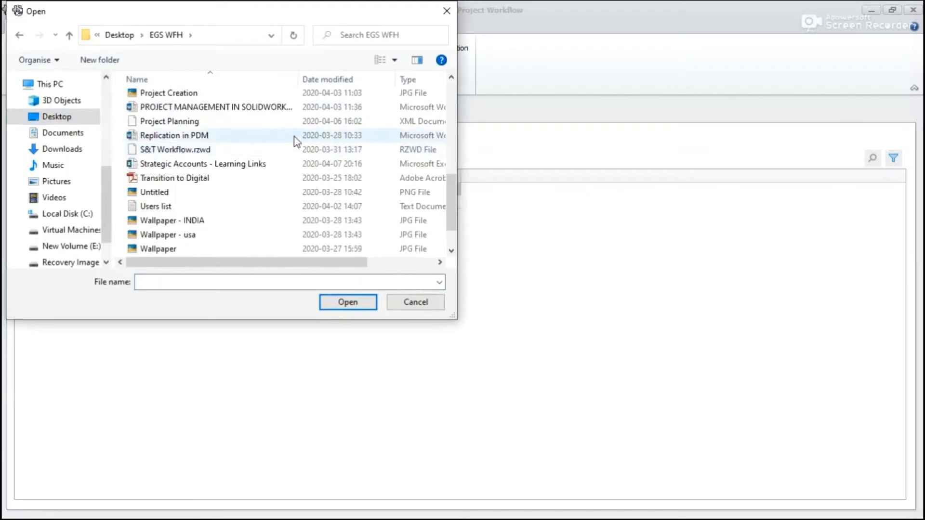
pyautogui.scroll(3, 182, 120)
pyautogui.scroll(4, 267, 149)
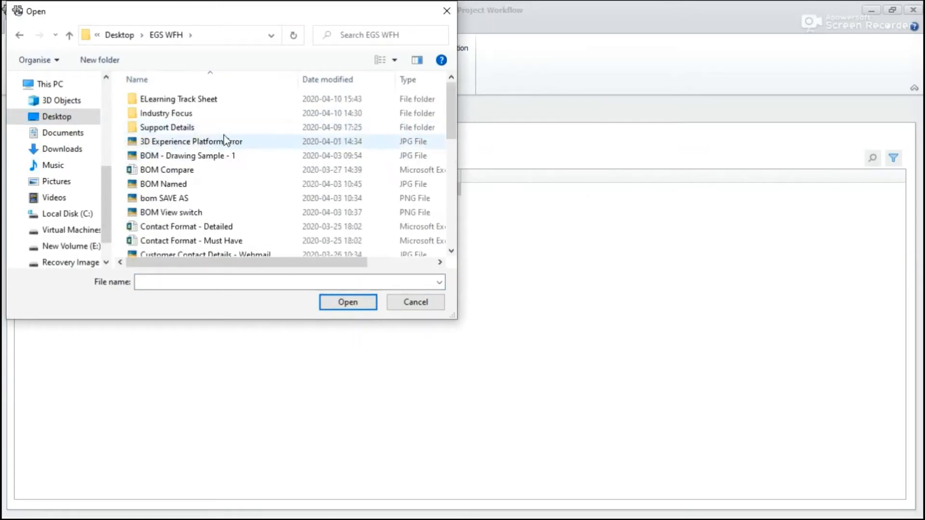
pyautogui.doubleClick(164, 115)
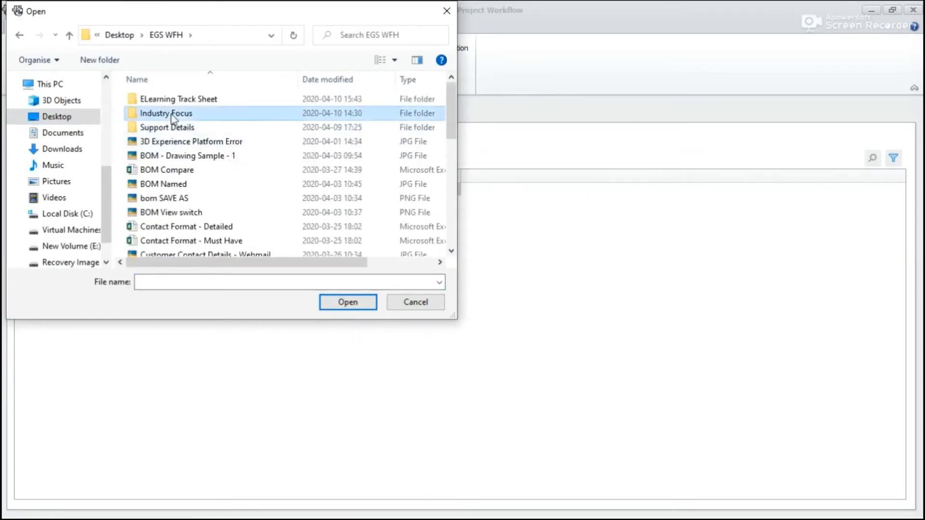
pyautogui.doubleClick(163, 146)
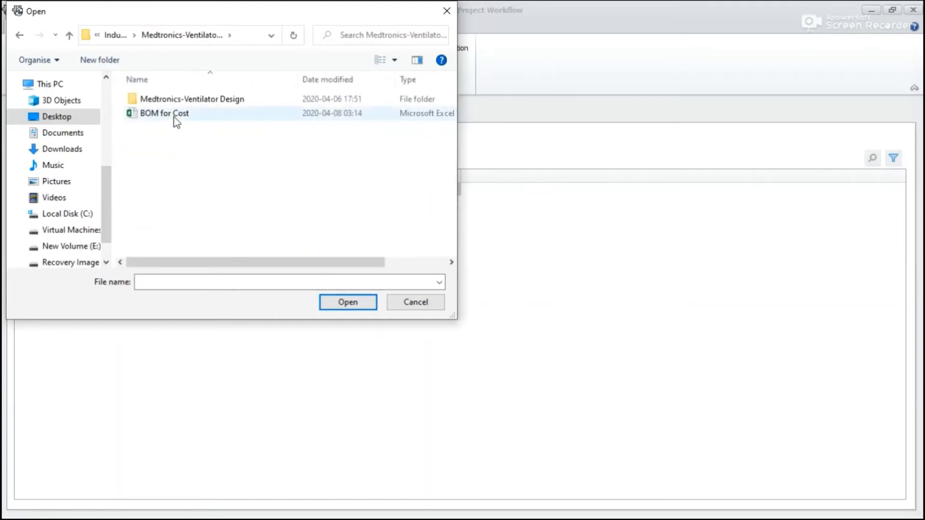
pyautogui.doubleClick(174, 115)
pyautogui.click(110, 202)
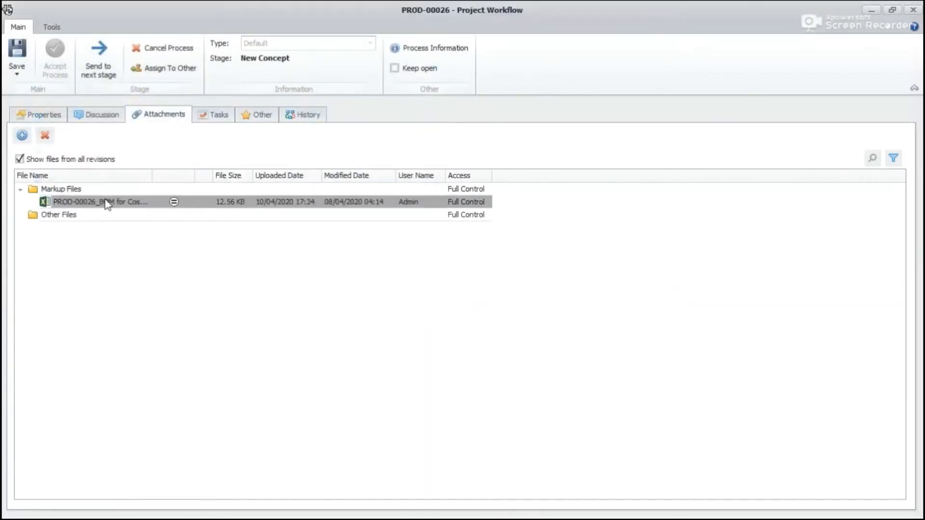
# - Set the status of the process task "Create and attach Concept Sheet" to Completed, then save and close the task
pyautogui.click(50, 119)
pyautogui.click(214, 117)
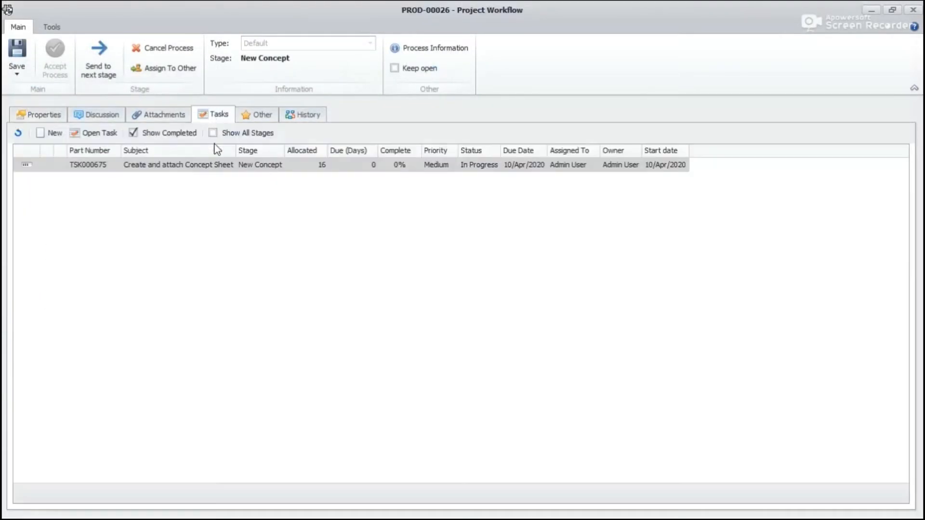
pyautogui.rightClick(217, 166)
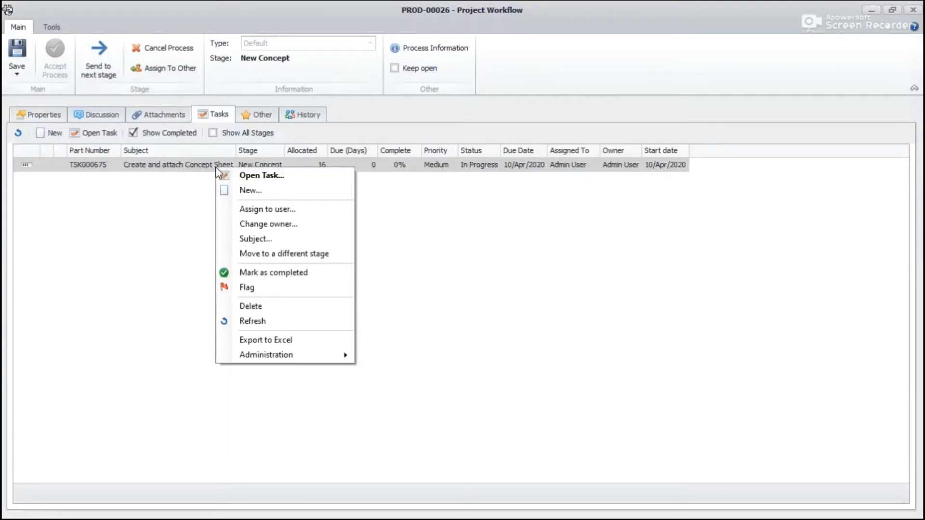
pyautogui.click(191, 169)
pyautogui.doubleClick(191, 169)
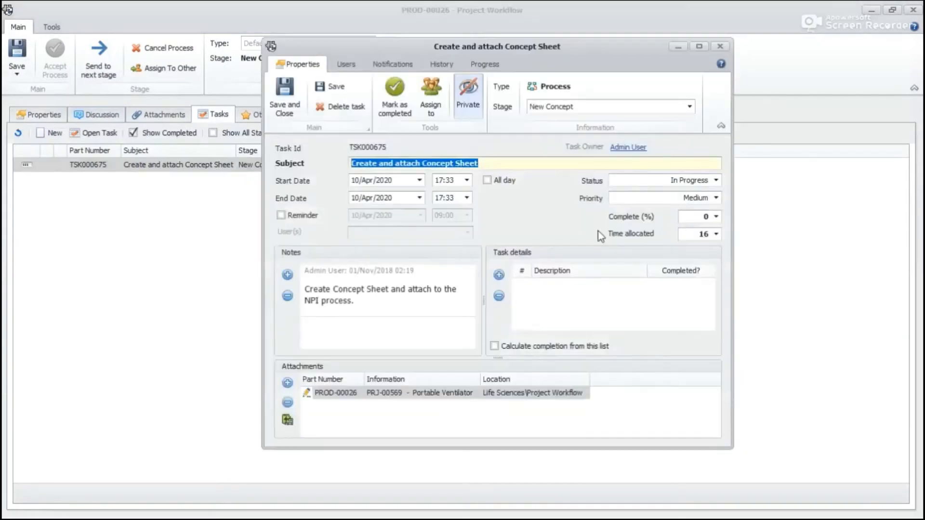
pyautogui.click(713, 181)
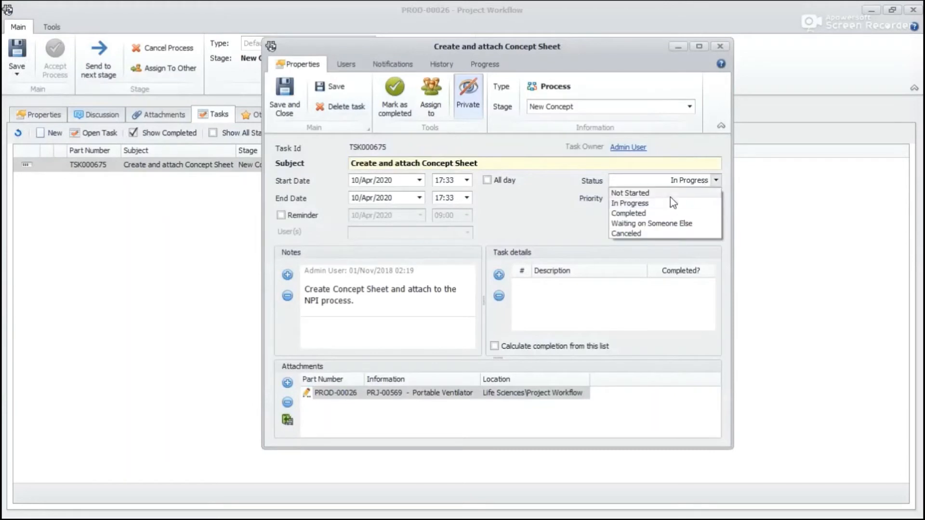
pyautogui.click(655, 214)
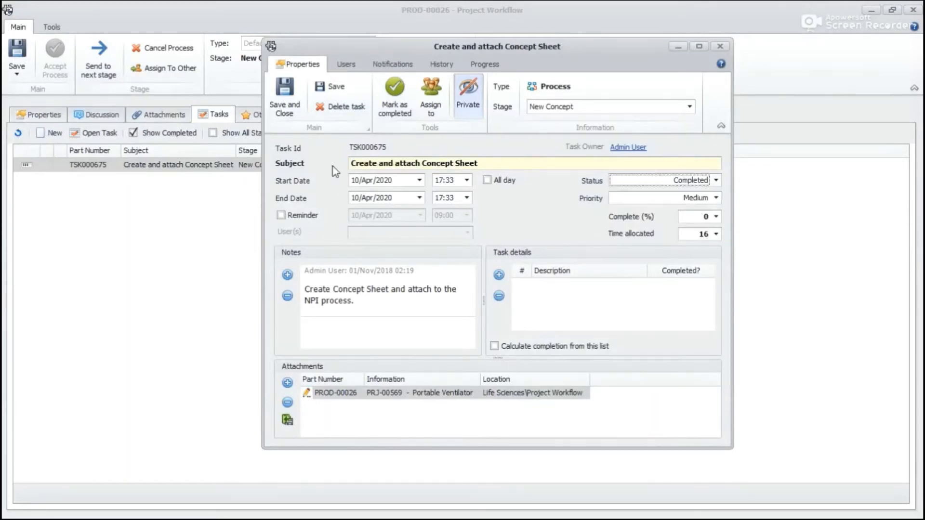
pyautogui.click(285, 108)
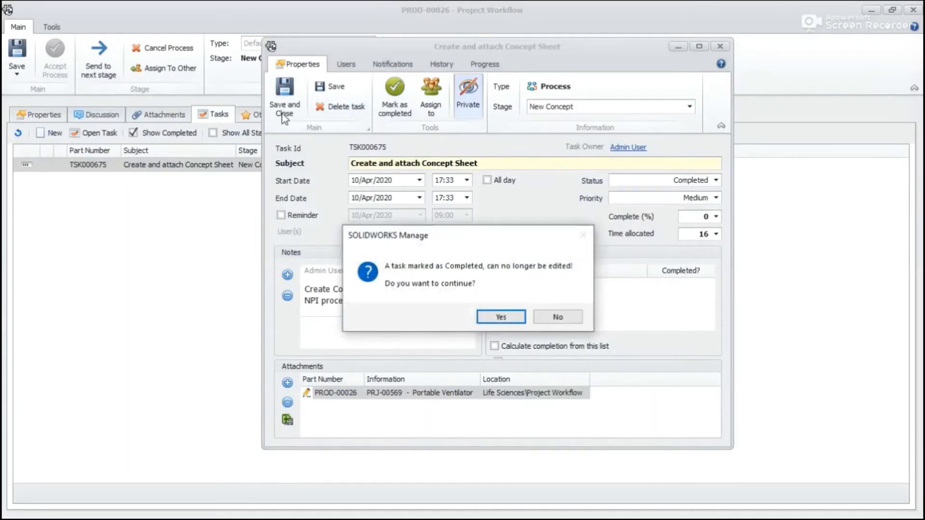
pyautogui.click(502, 317)
# - Set Requirements Attached to Yes under Requirements Planning in the process properties and save the process
pyautogui.click(59, 114)
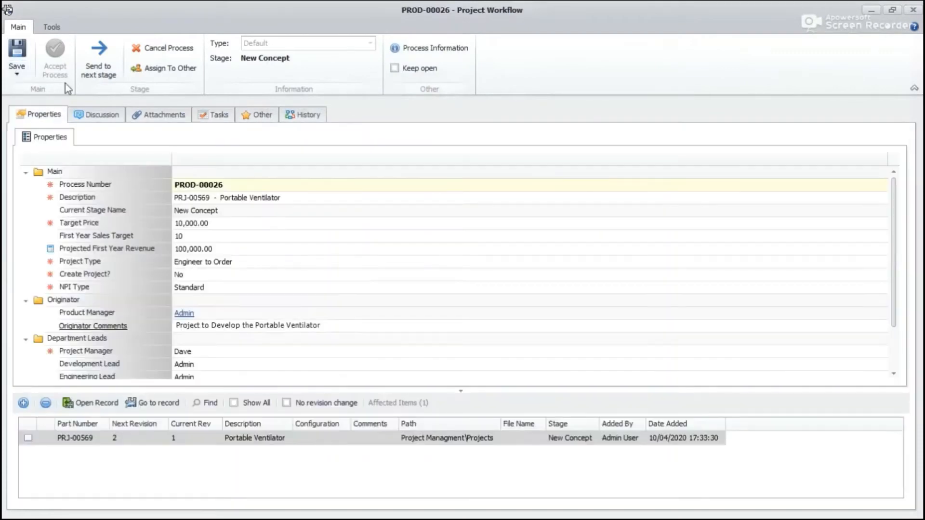
pyautogui.scroll(-2, 261, 314)
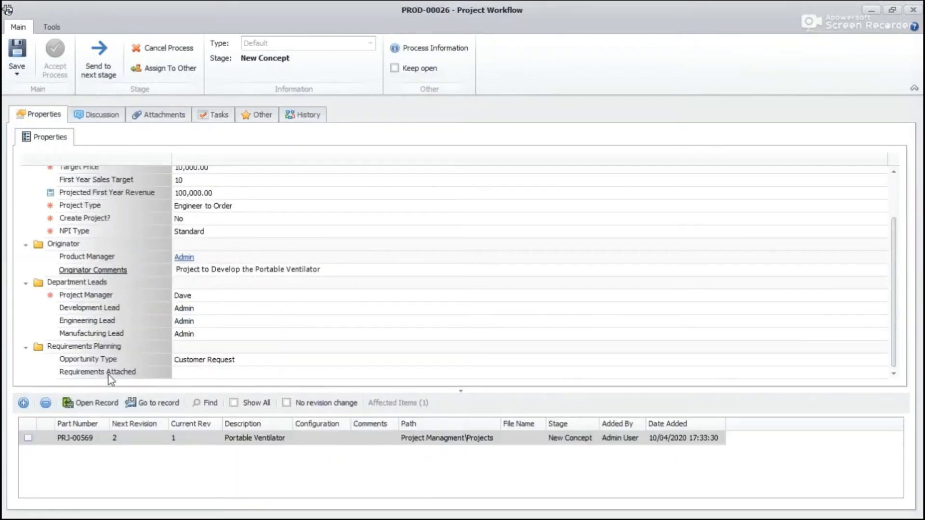
pyautogui.click(201, 372)
pyautogui.click(212, 386)
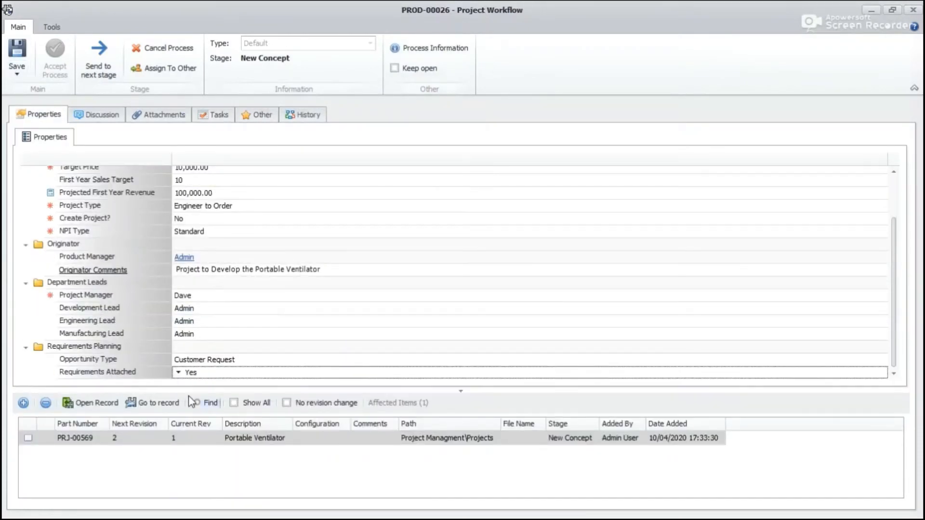
pyautogui.click(17, 50)
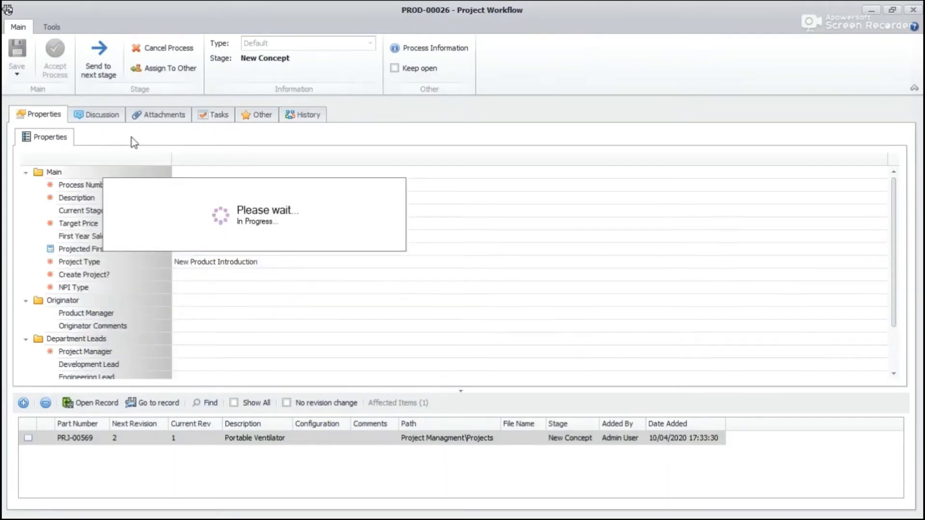
# - Add the discussion comment "Concept Sheet Created and attached." to the process and save it
pyautogui.click(102, 115)
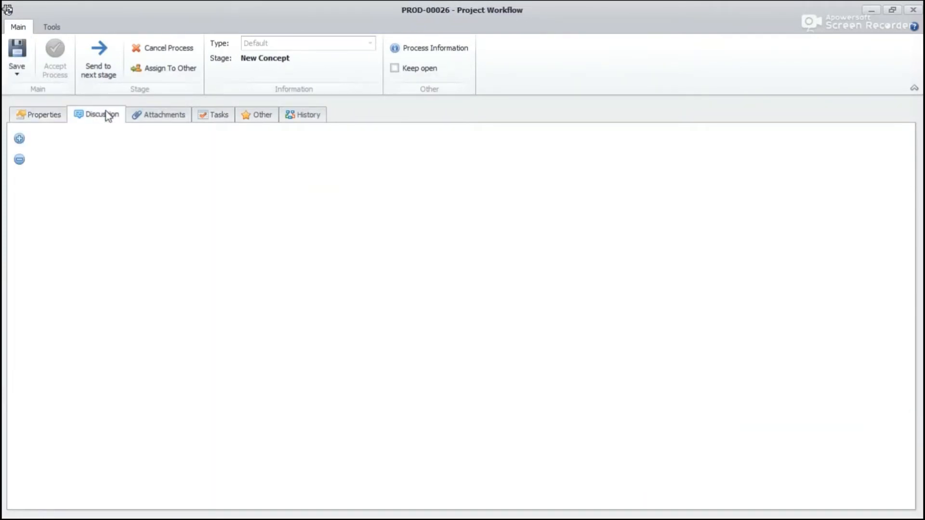
pyautogui.click(19, 139)
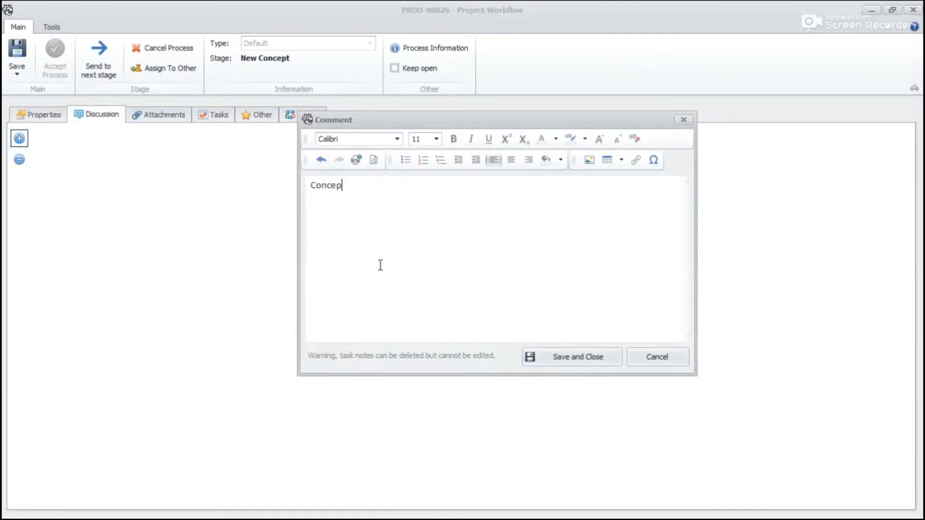
pyautogui.write('Concept Sheet Created and attached.')
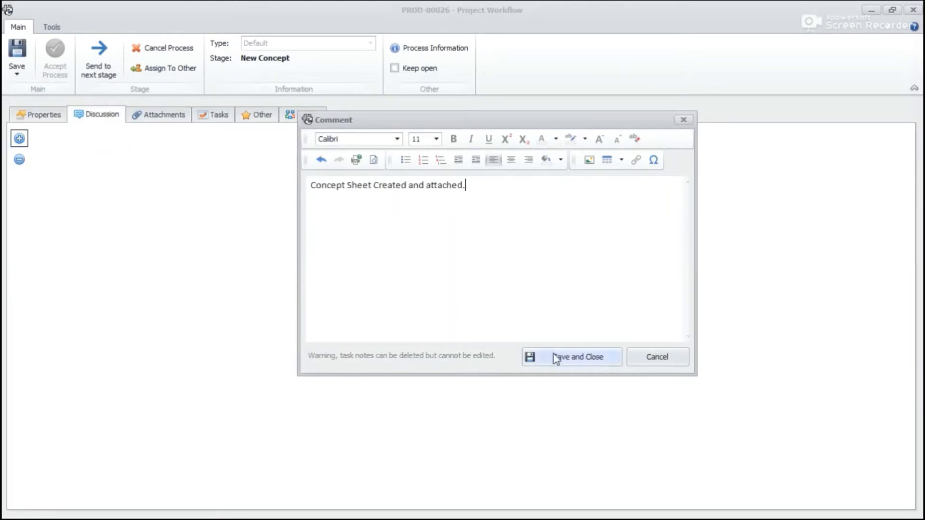
pyautogui.click(554, 357)
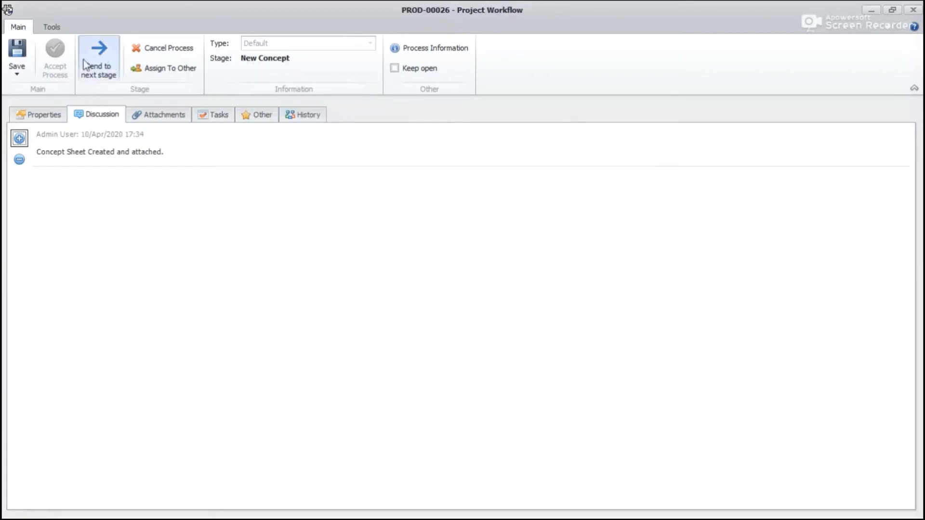
pyautogui.click(24, 53)
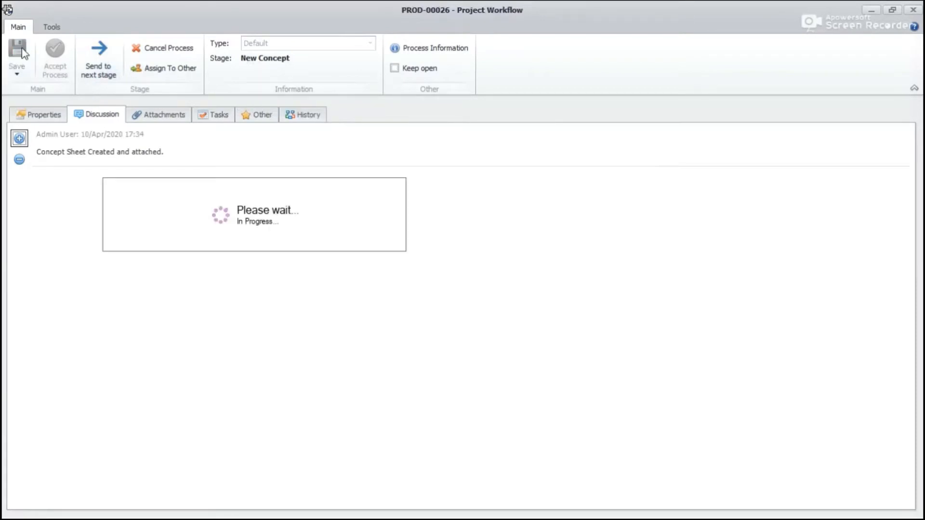
# - Send the process to the Development stage with the admin account added as the user who can work on it
pyautogui.click(43, 114)
pyautogui.scroll(-3, 202, 224)
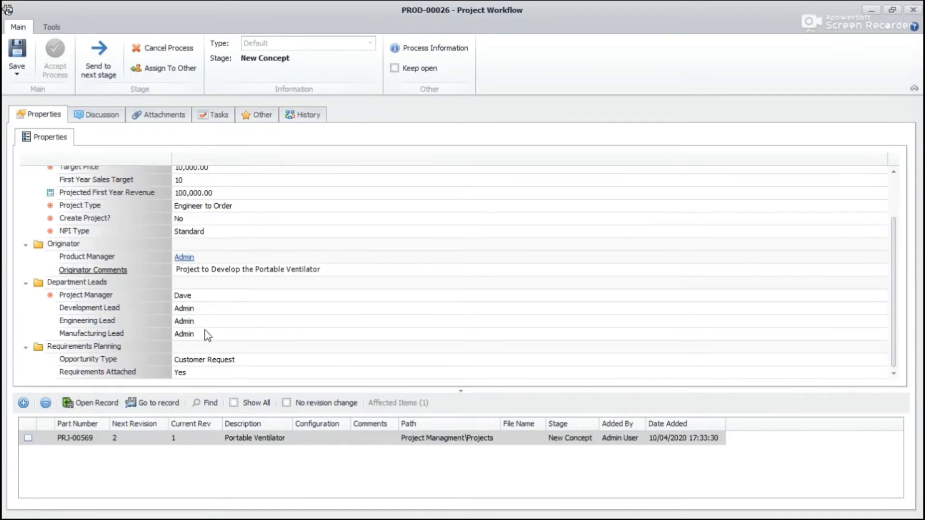
pyautogui.click(105, 68)
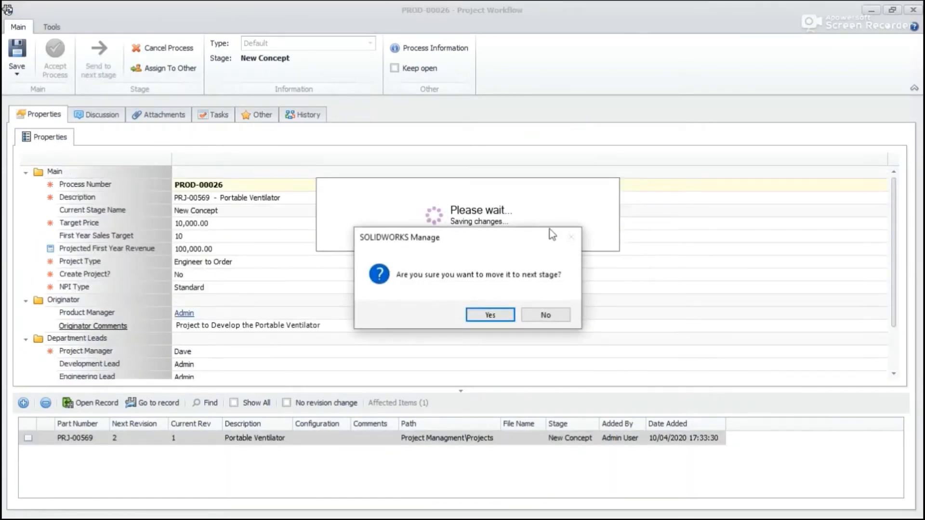
pyautogui.click(494, 313)
pyautogui.click(385, 181)
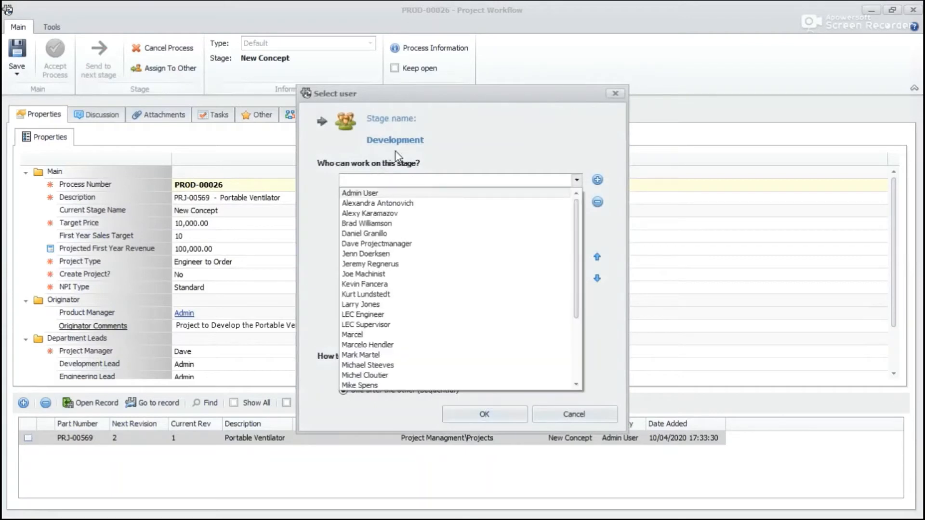
pyautogui.click(372, 193)
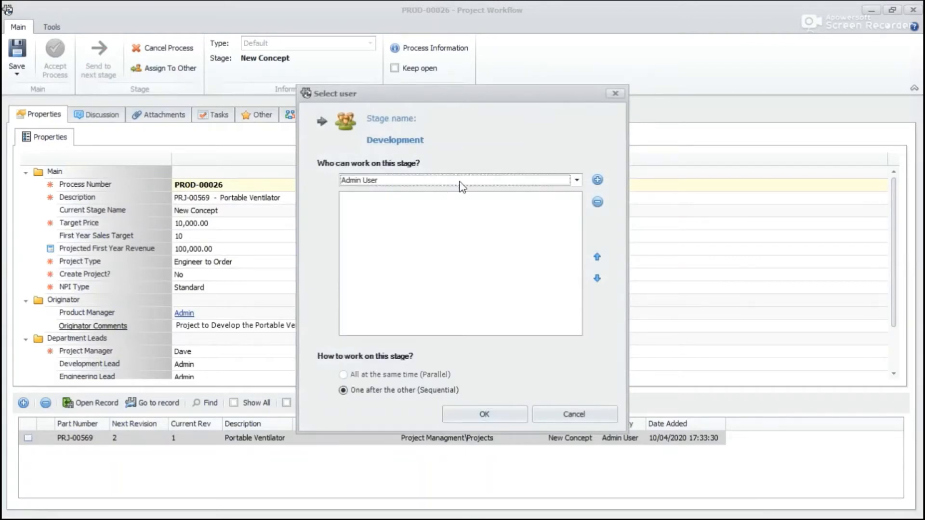
pyautogui.click(481, 408)
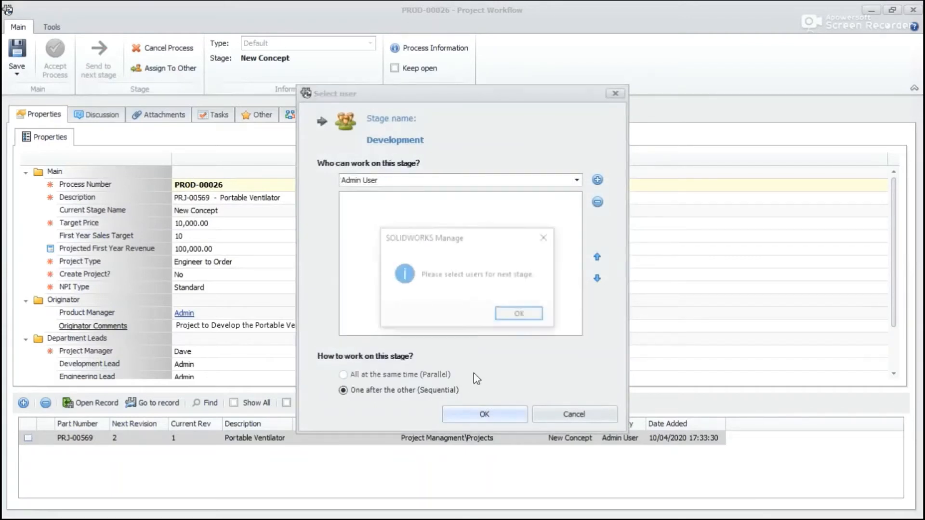
pyautogui.click(521, 314)
pyautogui.click(598, 179)
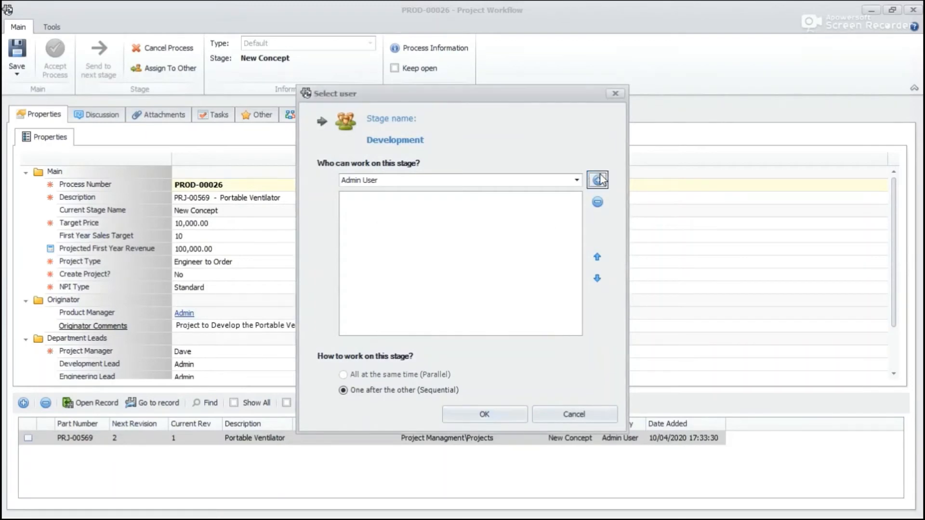
pyautogui.click(486, 415)
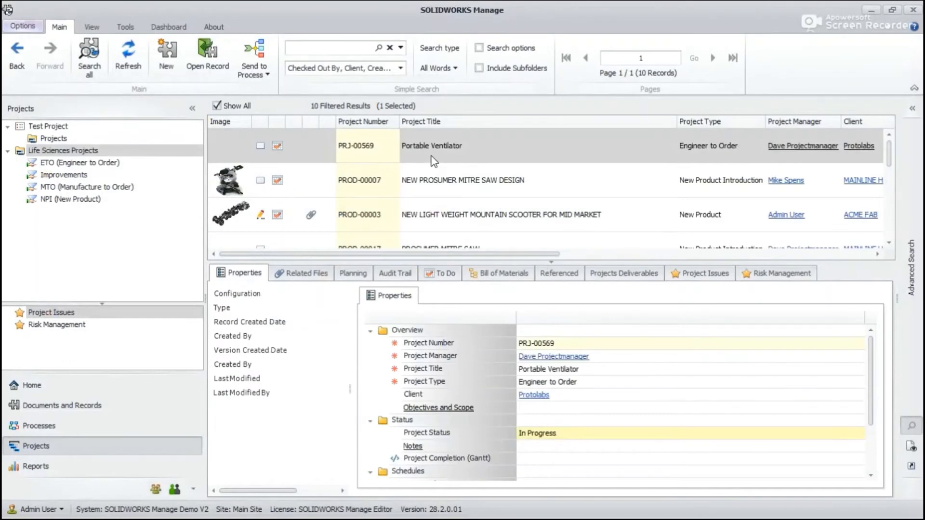
# - Examine the Portable Ventilator project's to-do tasks and its Project Workflow process, including the process properties, tasks and attachments
pyautogui.click(429, 157)
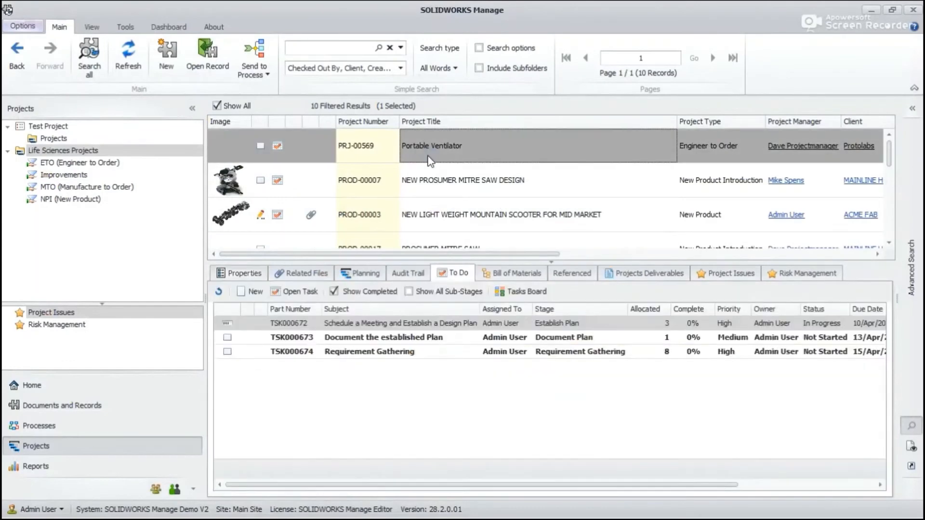
pyautogui.click(40, 429)
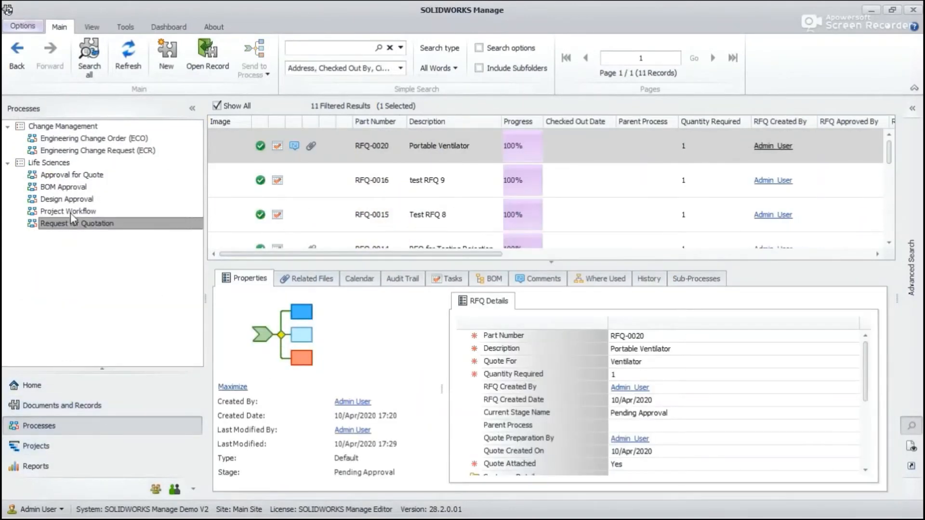
pyautogui.click(68, 211)
pyautogui.click(507, 157)
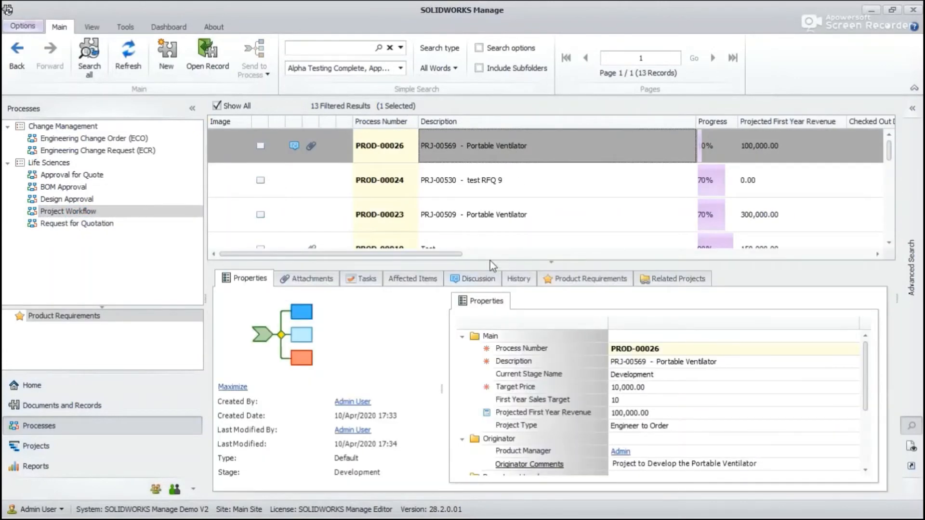
pyautogui.scroll(-3, 652, 438)
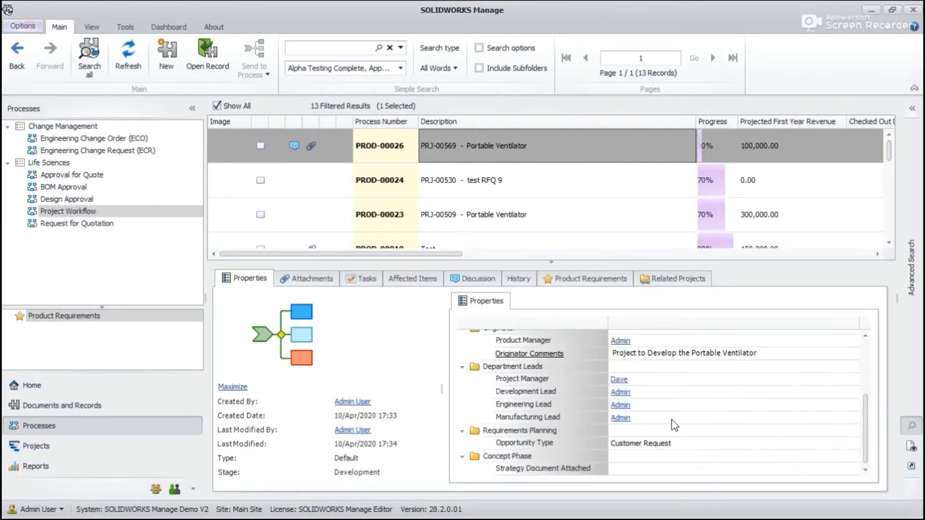
pyautogui.click(357, 284)
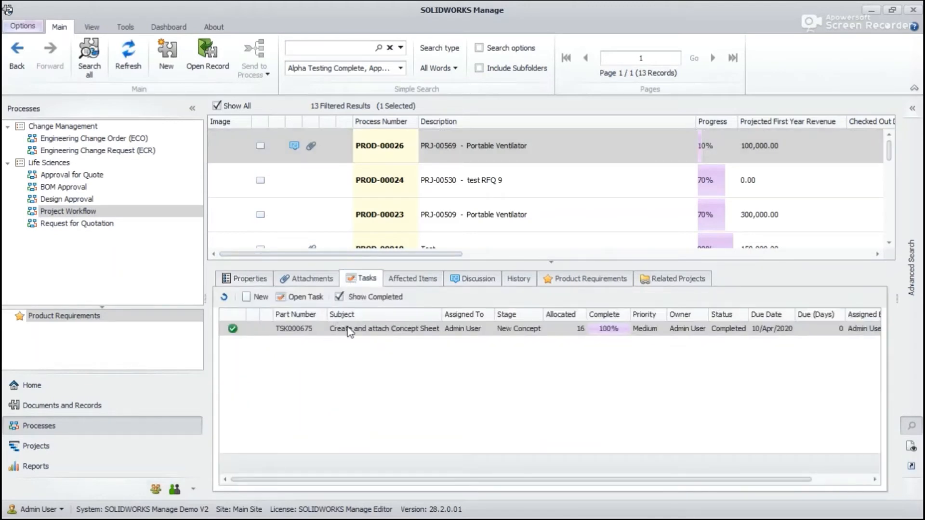
pyautogui.click(307, 279)
pyautogui.click(296, 342)
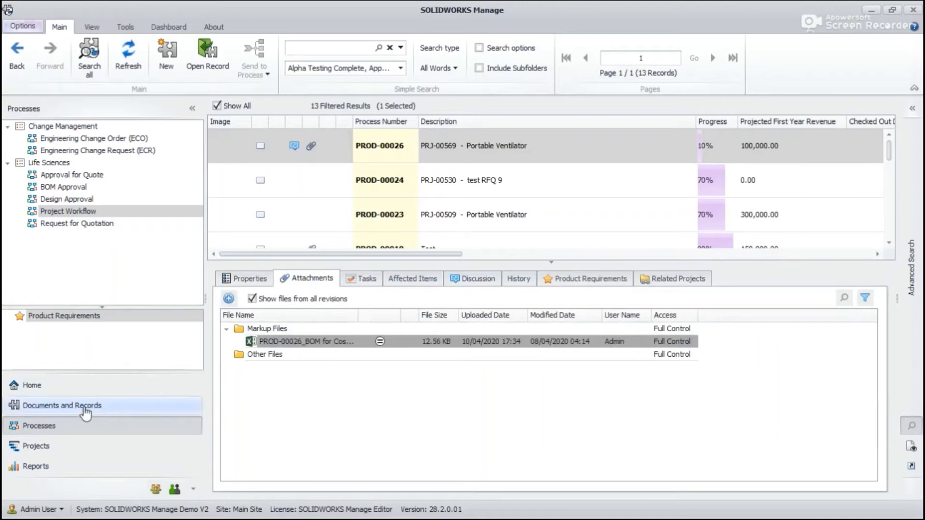
# - Return to the Portable Ventilator project, check its project status and completion, and refresh the project list
pyautogui.click(41, 447)
pyautogui.click(465, 152)
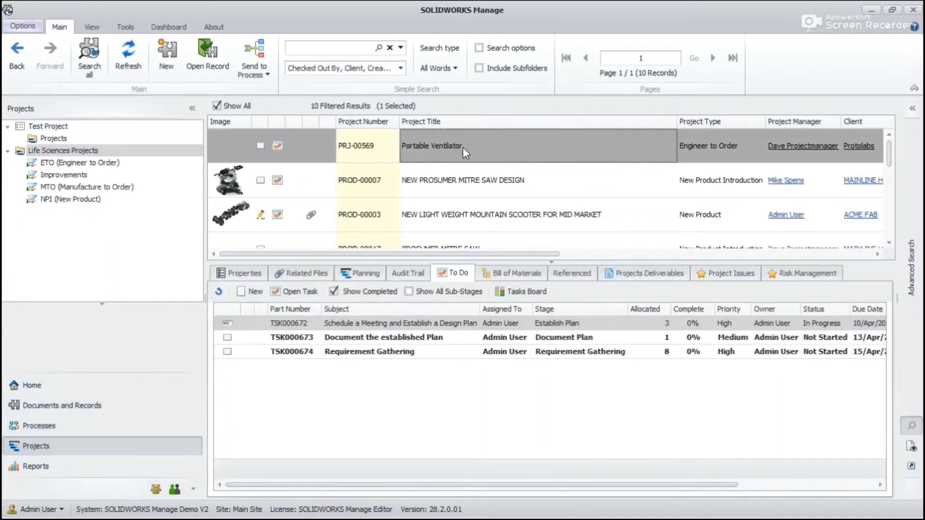
pyautogui.moveTo(478, 254); pyautogui.dragTo(683, 250)
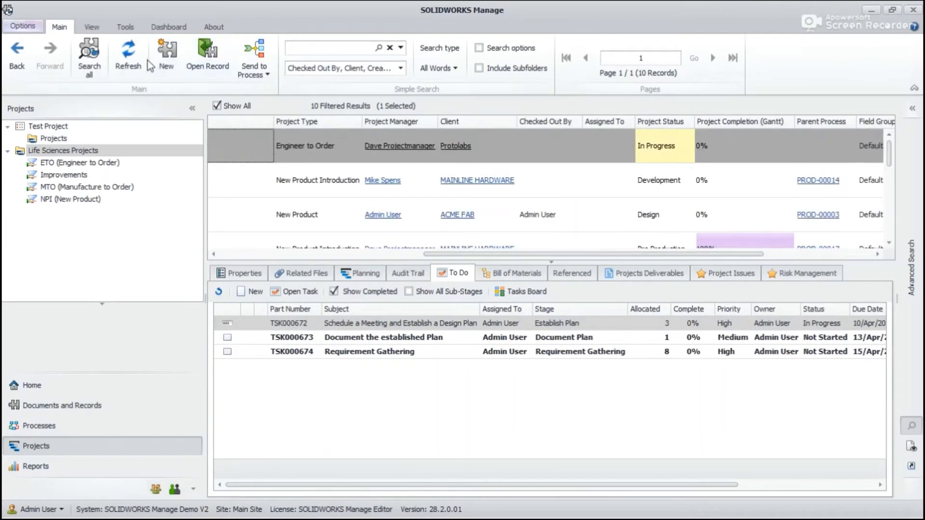
pyautogui.click(129, 57)
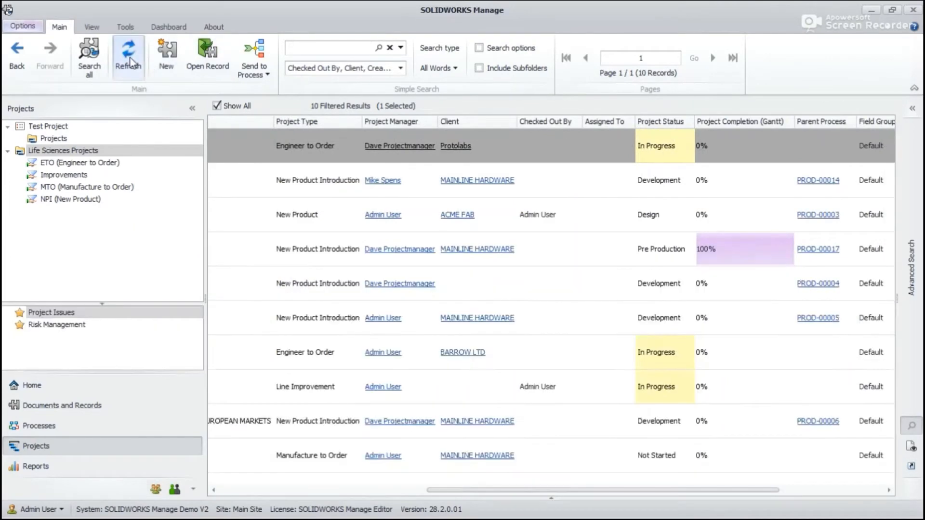
pyautogui.click(505, 140)
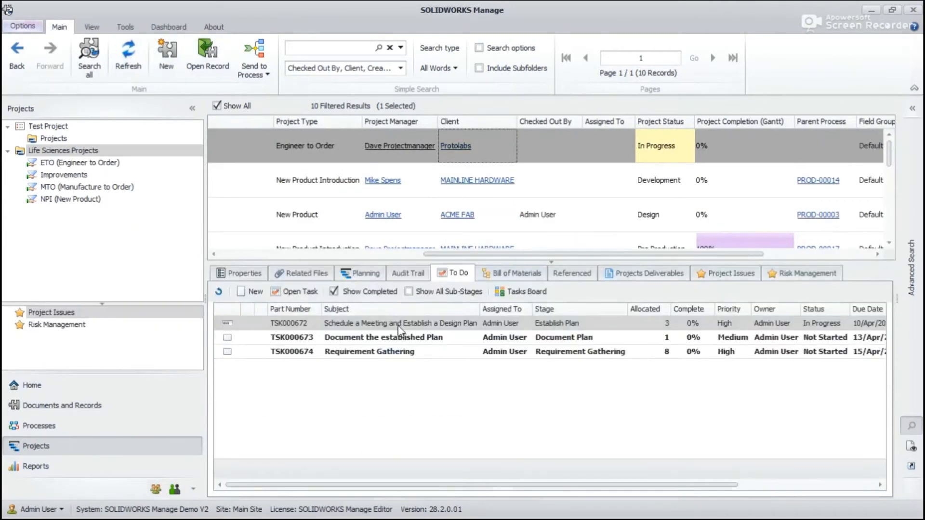
# - Try setting the project task "Schedule a Meeting and Establish a Design Plan" to Completed, mark both its task details completed, and save and close it
pyautogui.click(378, 324)
pyautogui.doubleClick(379, 325)
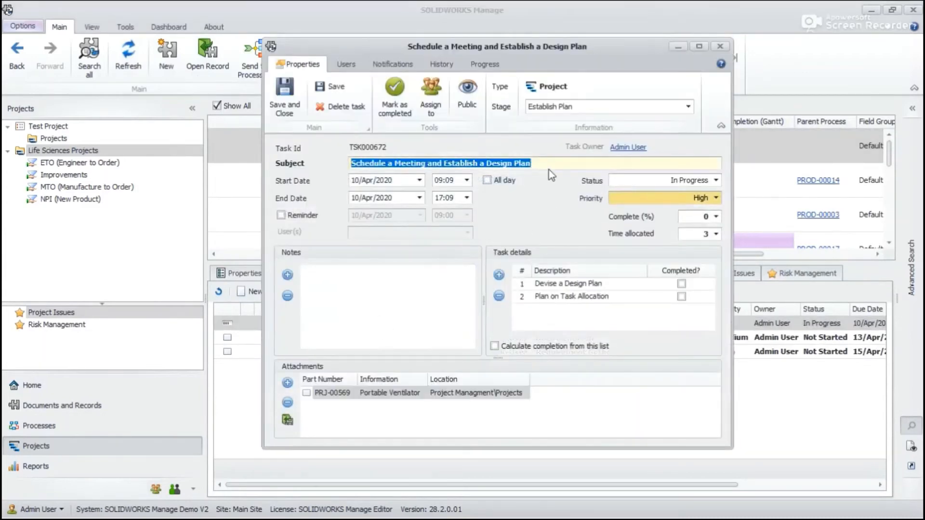
pyautogui.click(716, 180)
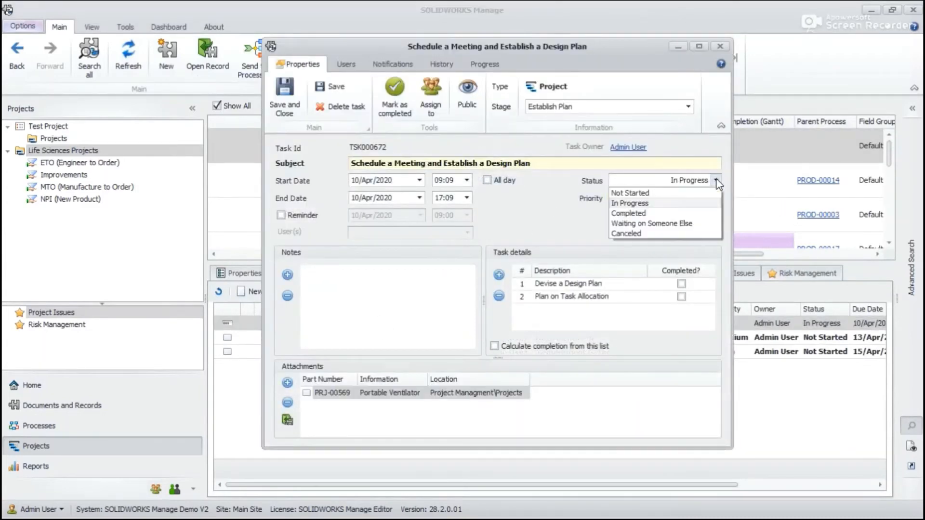
pyautogui.click(631, 213)
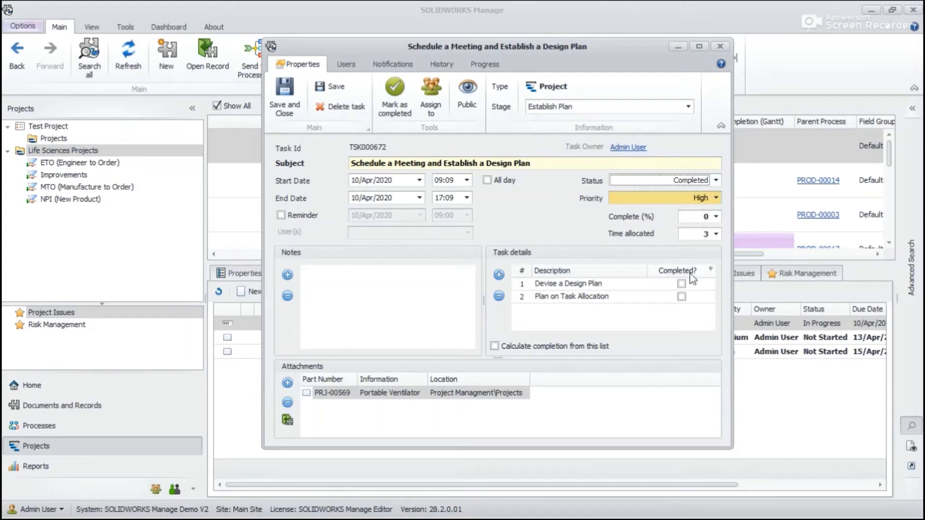
pyautogui.click(681, 284)
pyautogui.click(681, 297)
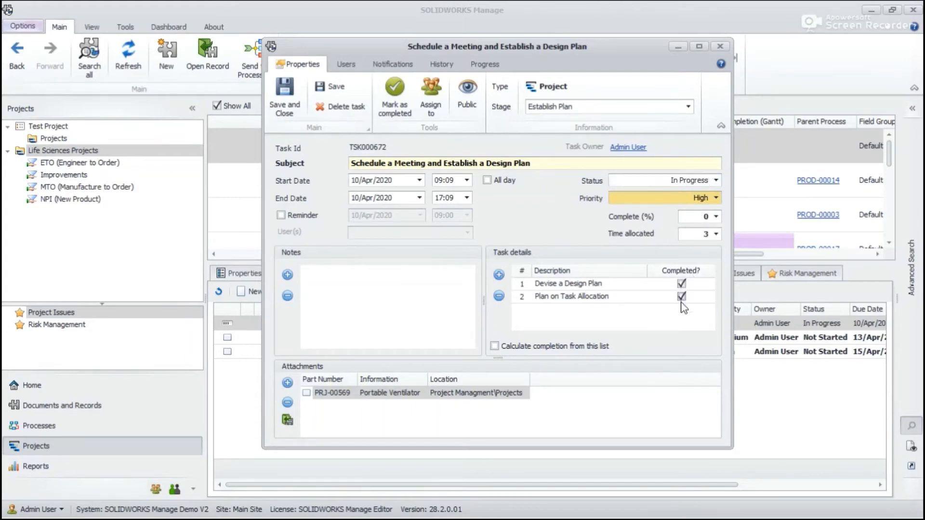
pyautogui.click(283, 99)
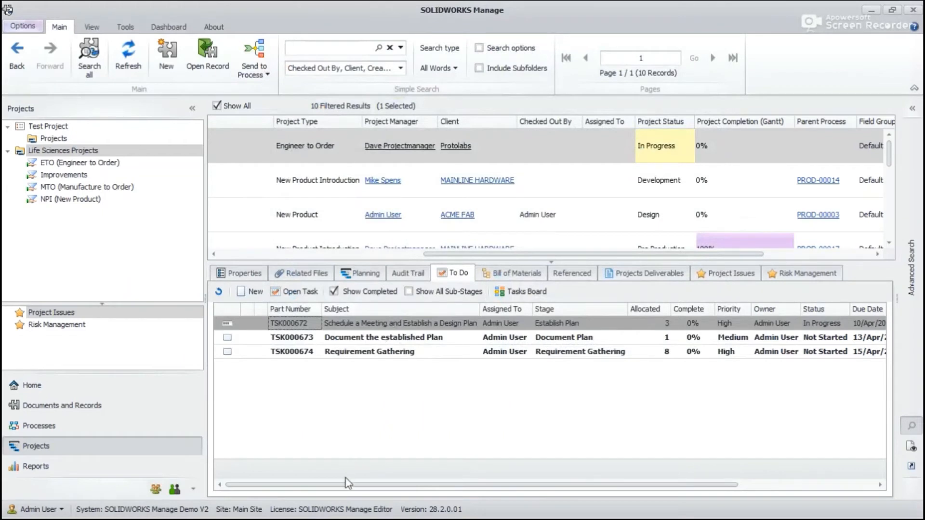
# - Open the Portable Ventilator process PROD-00026 in Project Workflow and accept it at the Development stage
pyautogui.click(120, 425)
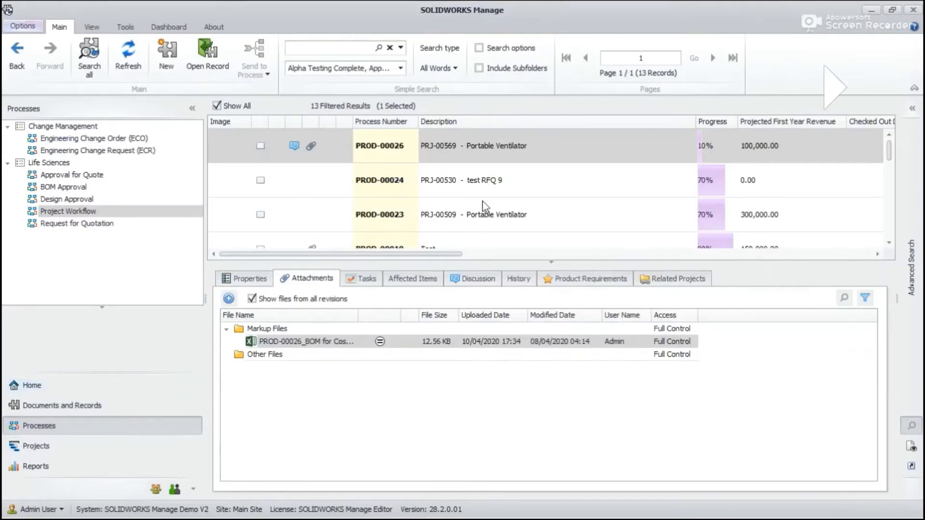
pyautogui.rightClick(459, 143)
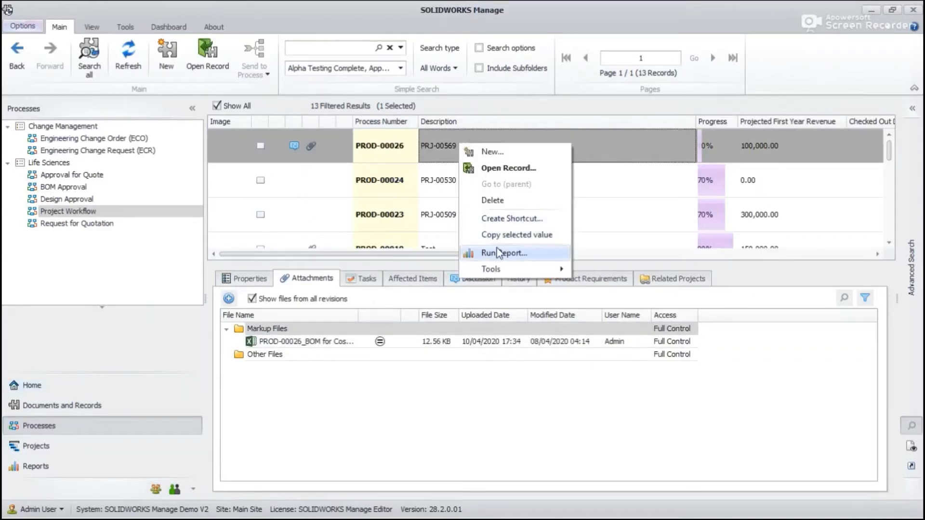
pyautogui.click(504, 169)
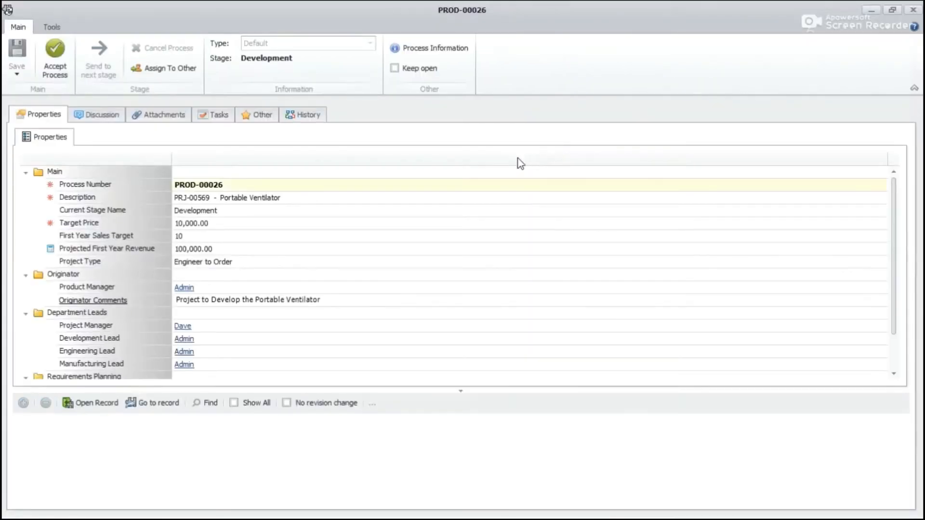
pyautogui.scroll(-2, 320, 246)
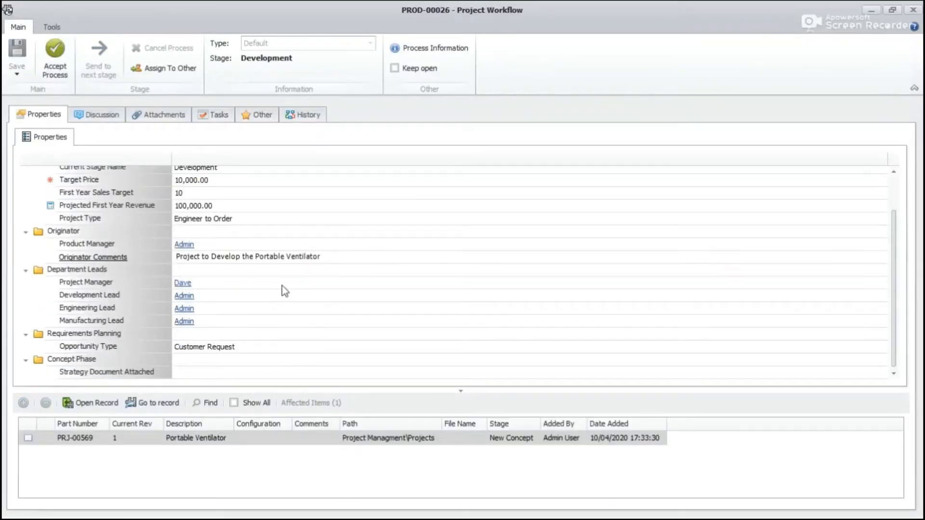
pyautogui.click(56, 60)
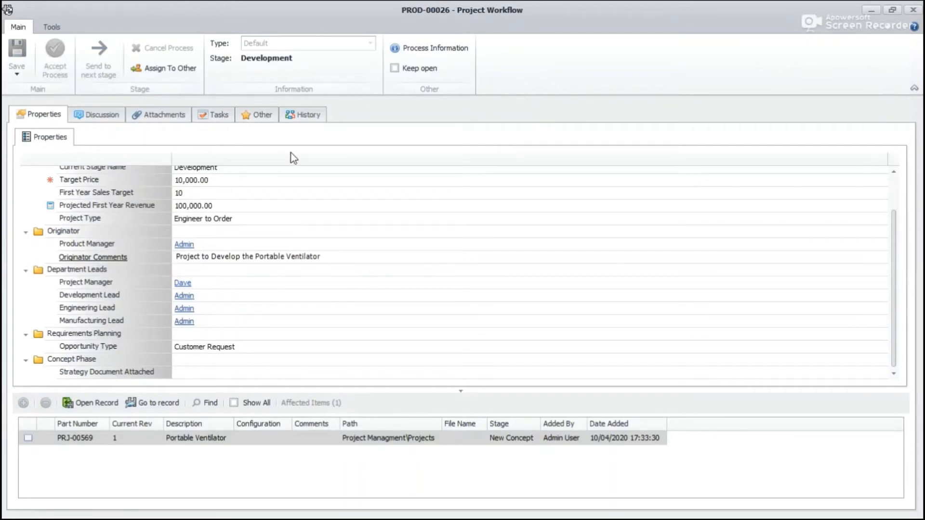
# - Set the process task "Evaluate current market trends" to In Progress, save and close the task, and close the process after checking its properties
pyautogui.click(218, 114)
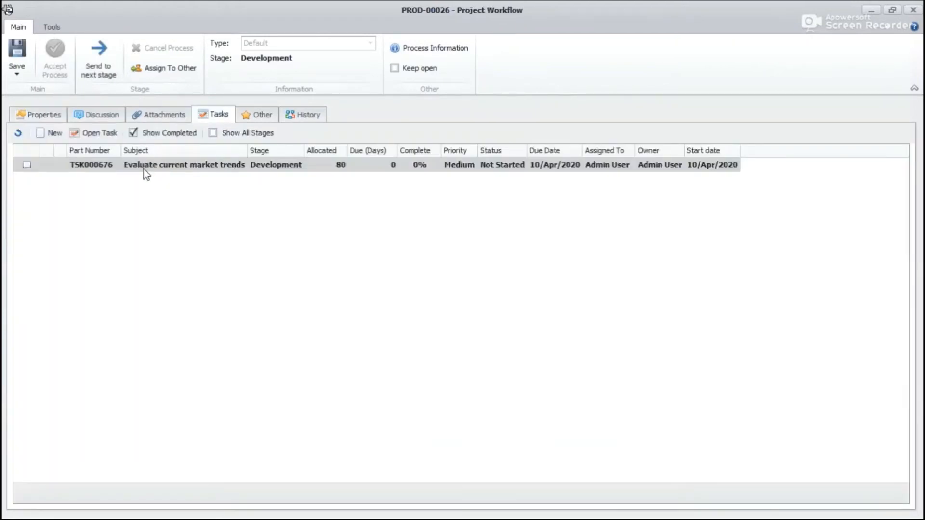
pyautogui.rightClick(230, 168)
pyautogui.click(263, 174)
pyautogui.click(665, 183)
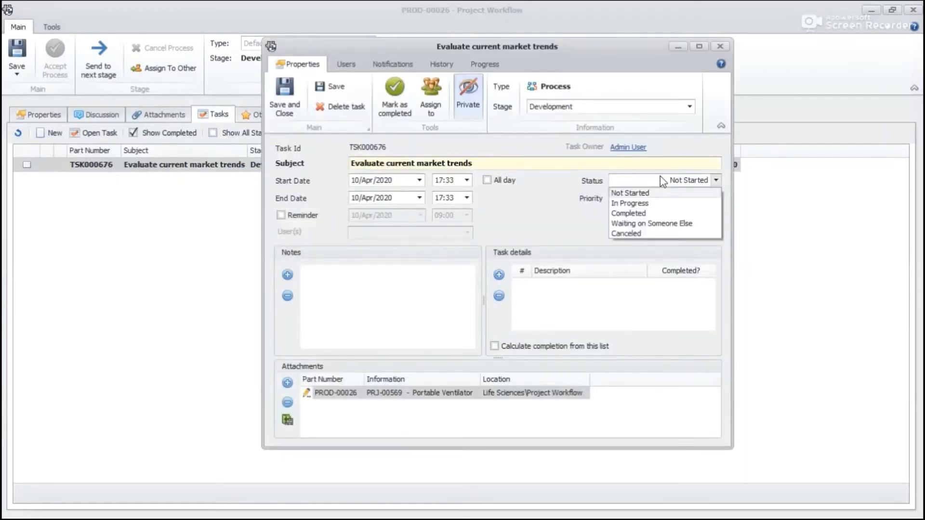
pyautogui.click(640, 202)
pyautogui.click(284, 99)
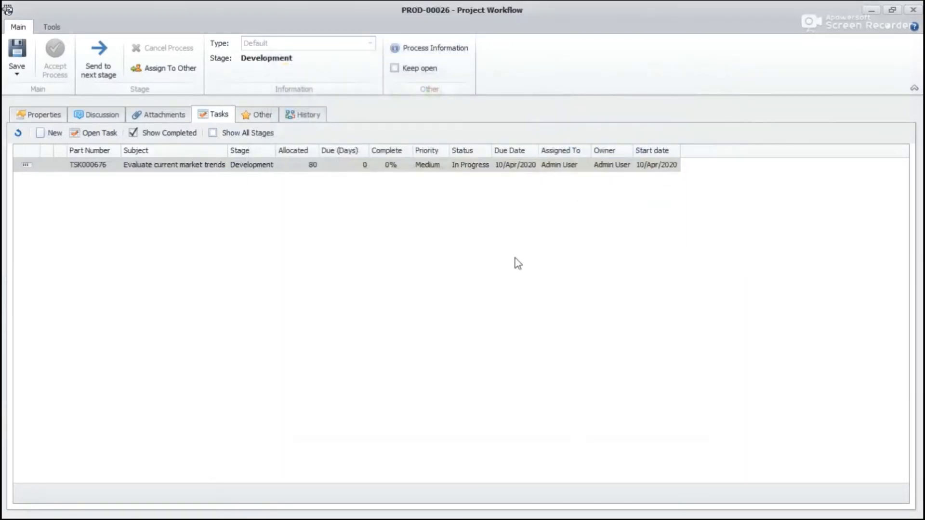
pyautogui.click(43, 114)
pyautogui.scroll(-2, 211, 298)
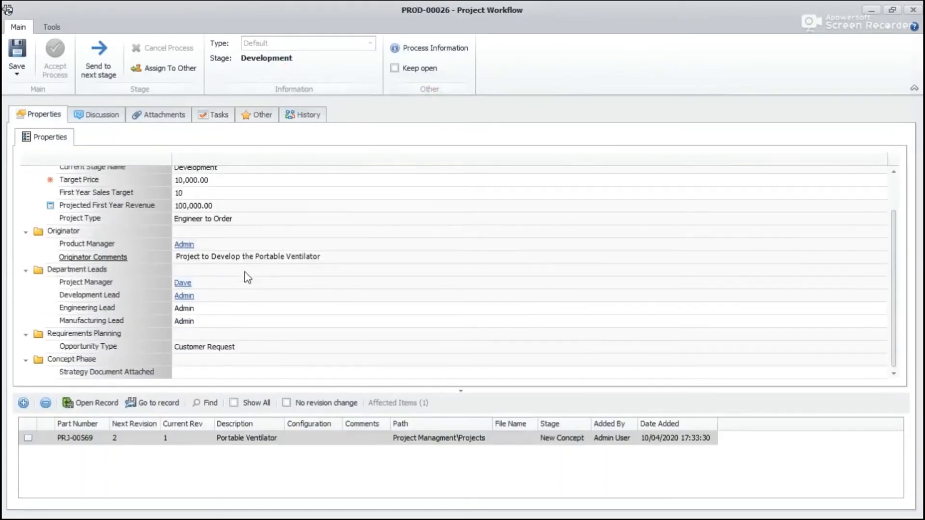
pyautogui.click(913, 9)
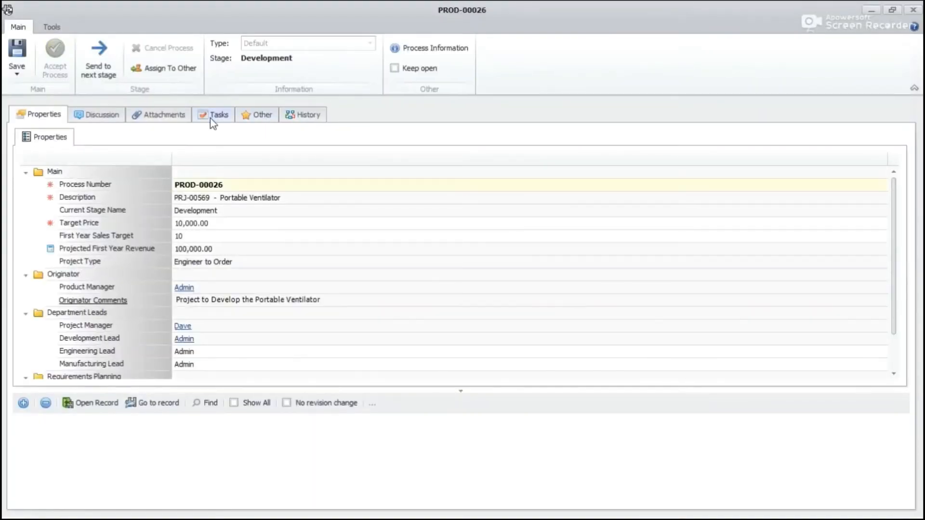
# - Attach a file from the Industry Focus folder to the process PROD-00026
pyautogui.click(166, 115)
pyautogui.click(53, 115)
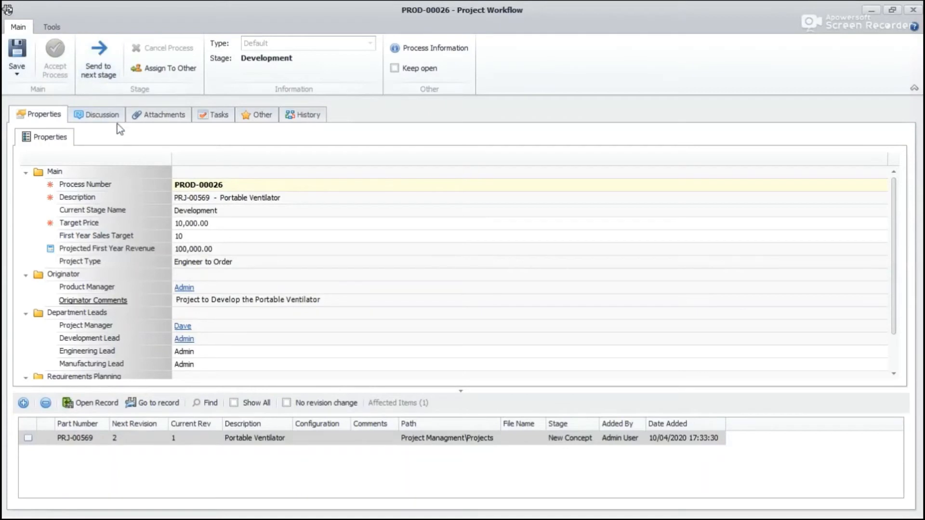
pyautogui.click(105, 115)
pyautogui.click(159, 118)
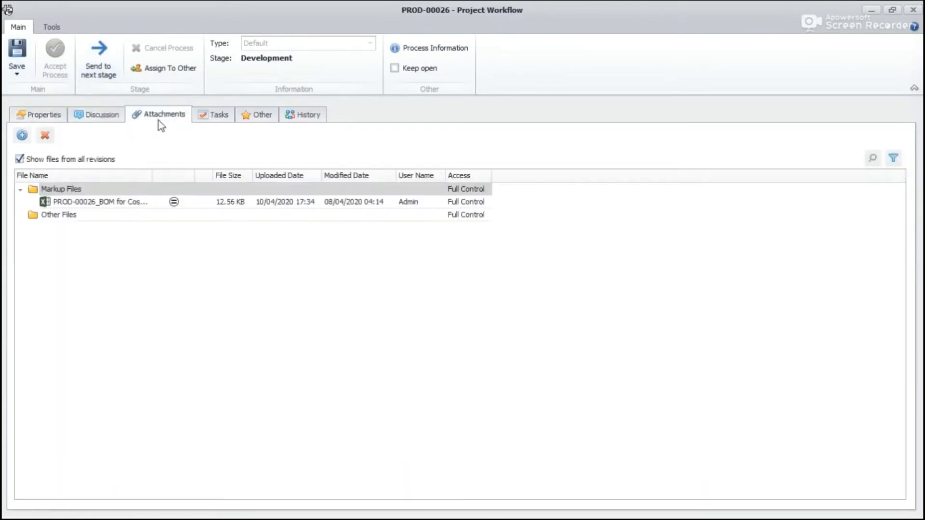
pyautogui.click(22, 135)
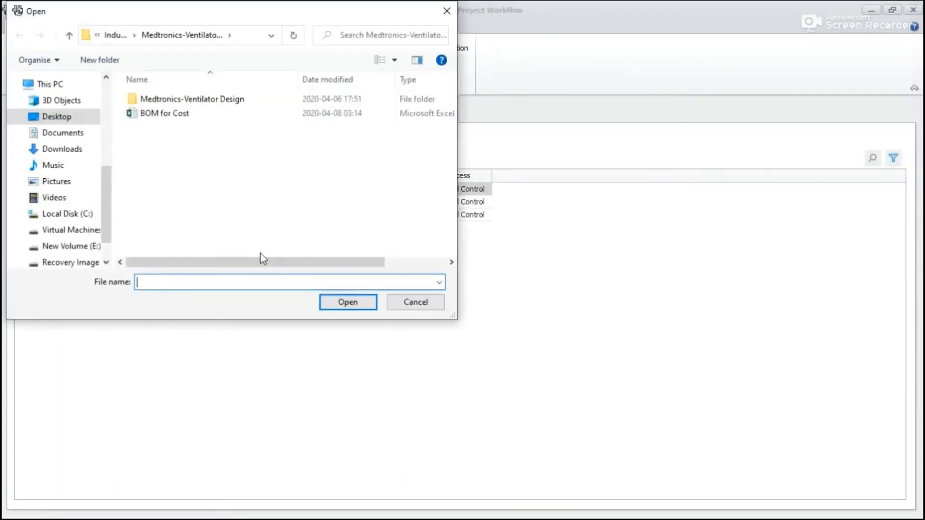
pyautogui.click(113, 39)
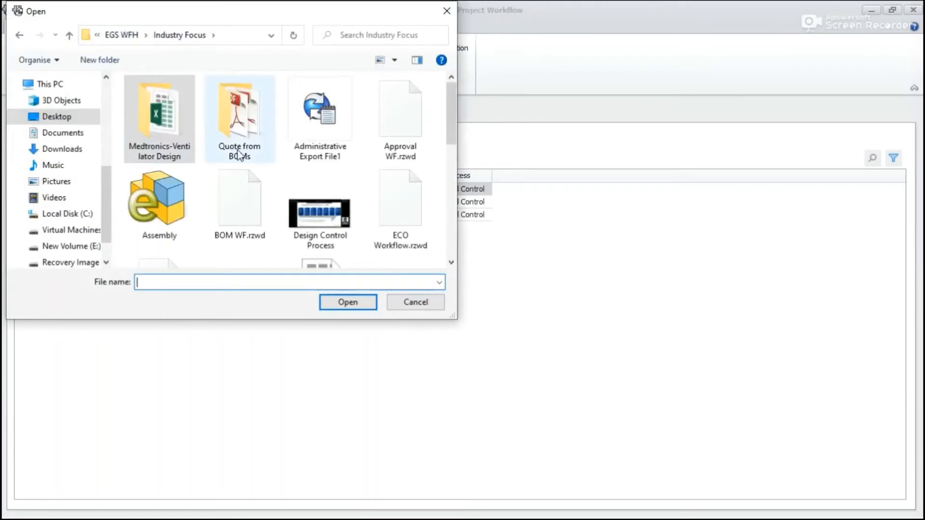
pyautogui.scroll(-3, 191, 130)
pyautogui.doubleClick(325, 136)
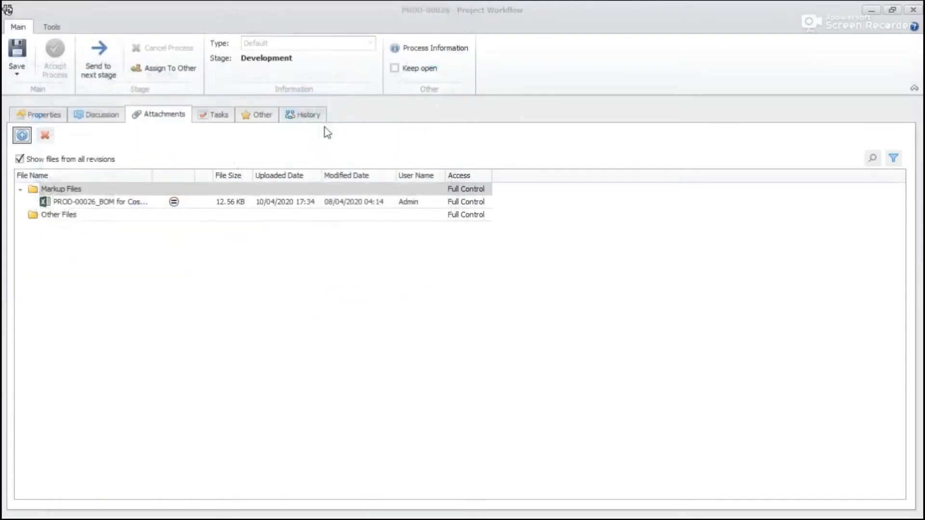
# - Save the process and set Strategy Document Attached to Yes under Concept Phase in its properties
pyautogui.click(44, 115)
pyautogui.scroll(-1, 270, 272)
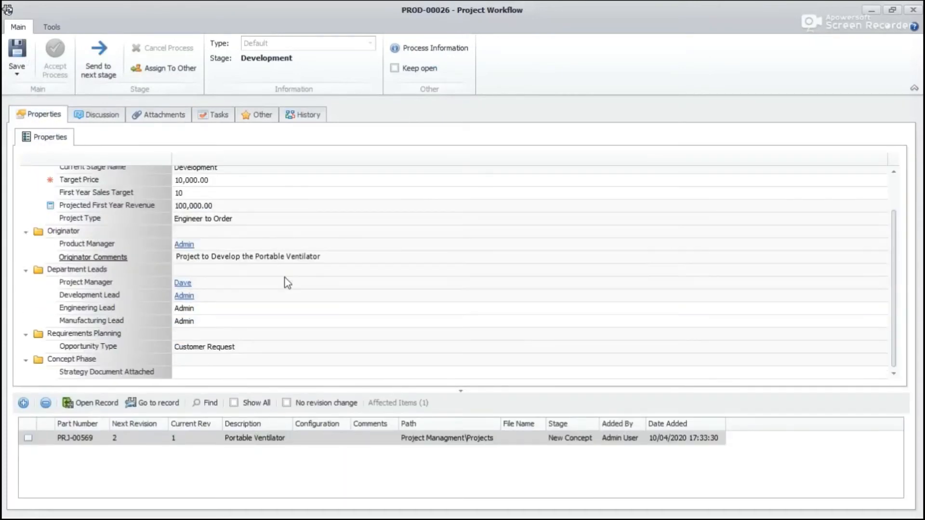
pyautogui.click(16, 50)
pyautogui.click(212, 371)
pyautogui.click(182, 395)
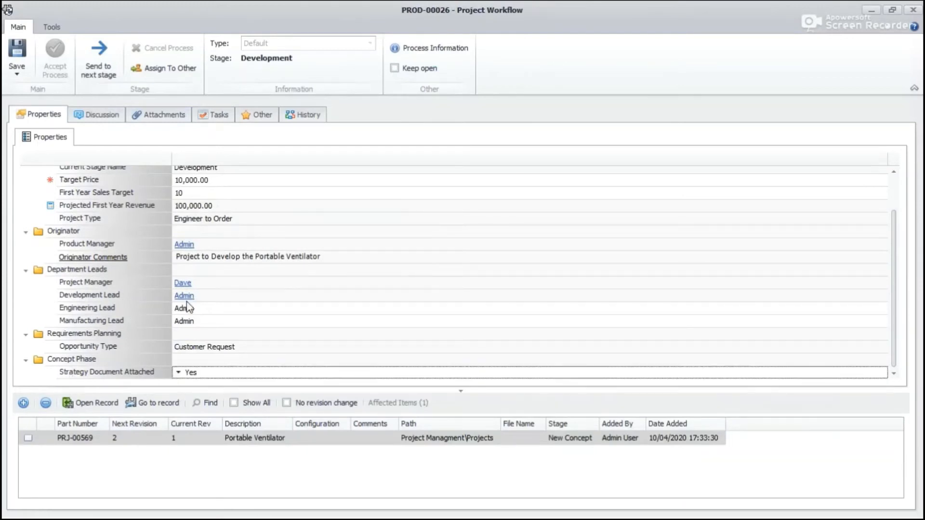
# - Set the process task "Evaluate current market trends" to Completed, then save and close the task
pyautogui.click(225, 119)
pyautogui.rightClick(220, 169)
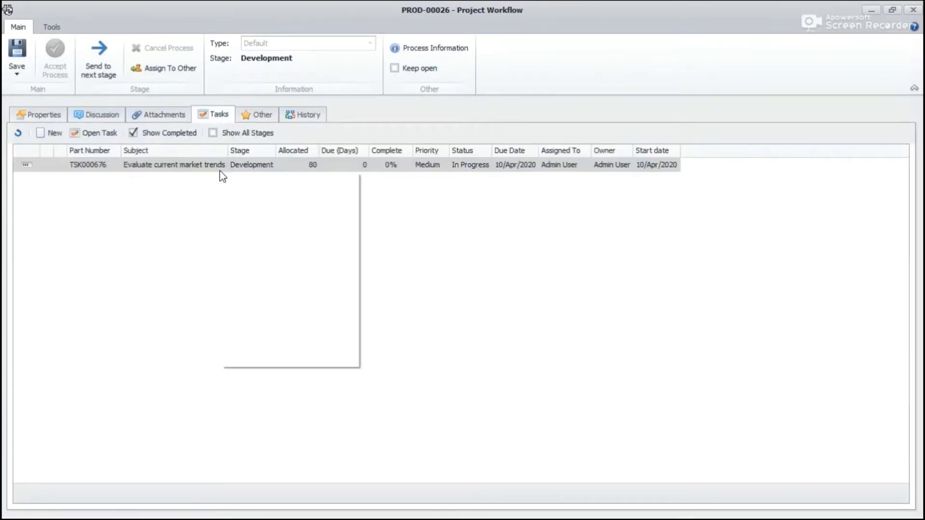
pyautogui.click(233, 175)
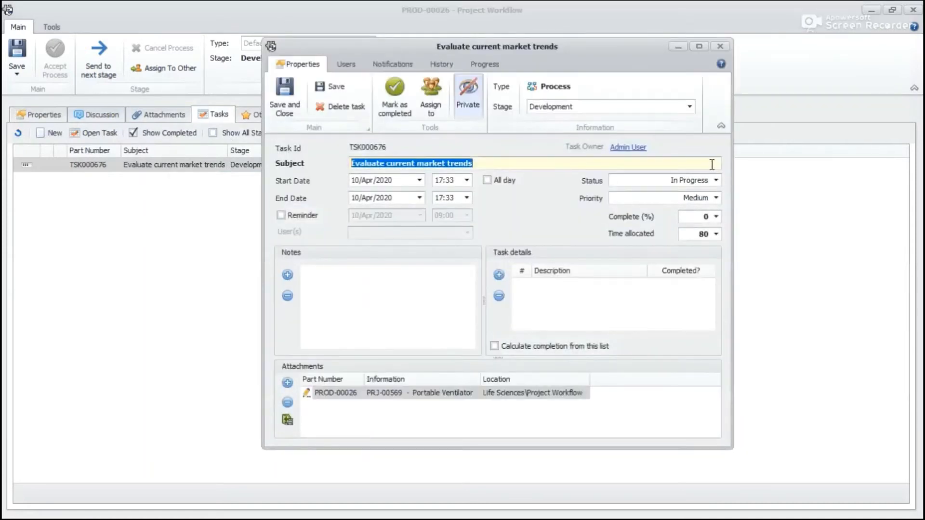
pyautogui.click(703, 181)
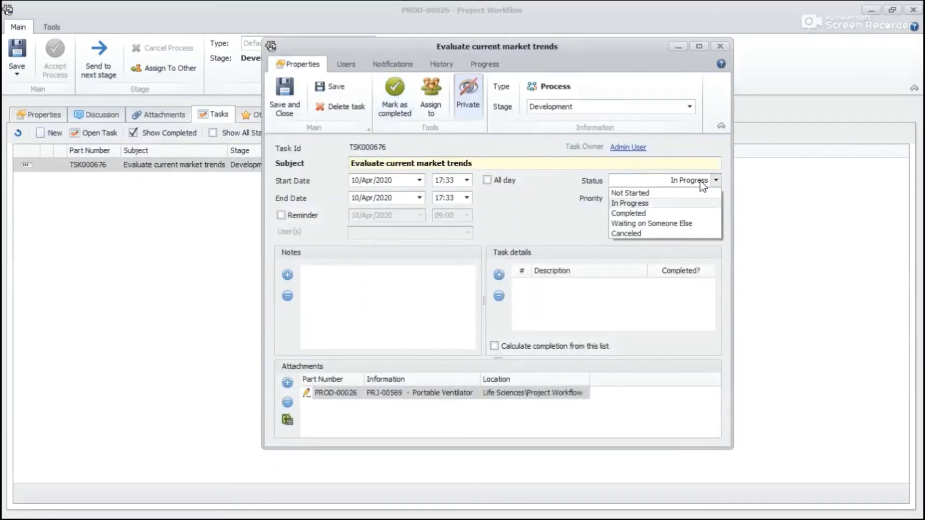
pyautogui.click(648, 216)
pyautogui.click(284, 104)
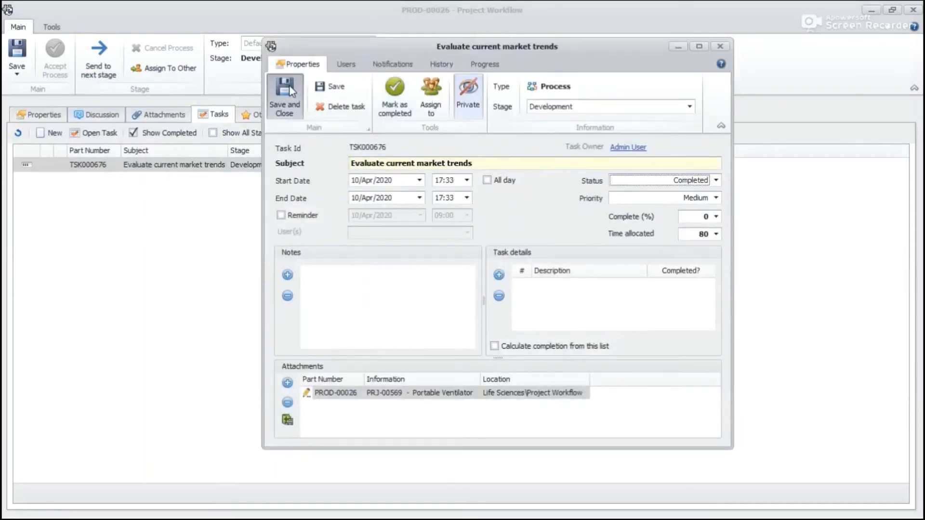
pyautogui.click(496, 317)
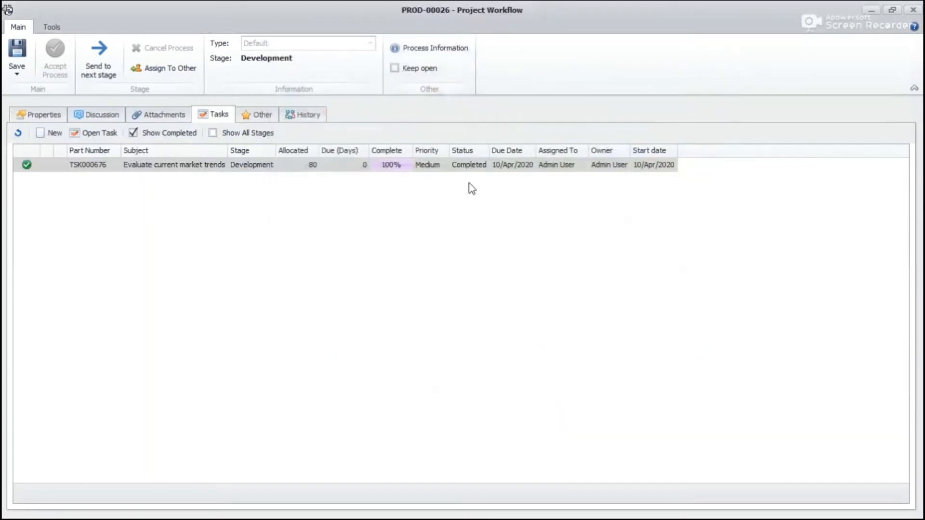
# - Reselect Yes for Strategy Document Attached under Concept Phase in the process properties
pyautogui.click(40, 117)
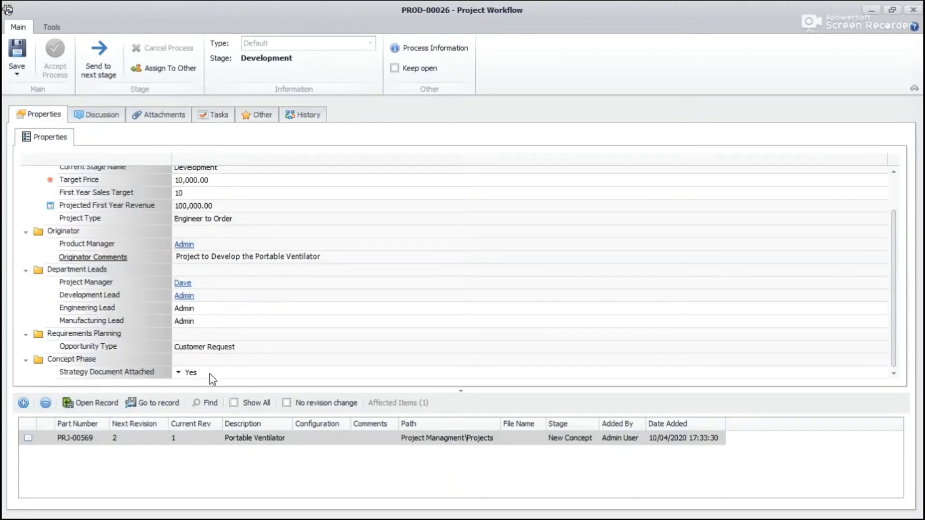
pyautogui.click(186, 379)
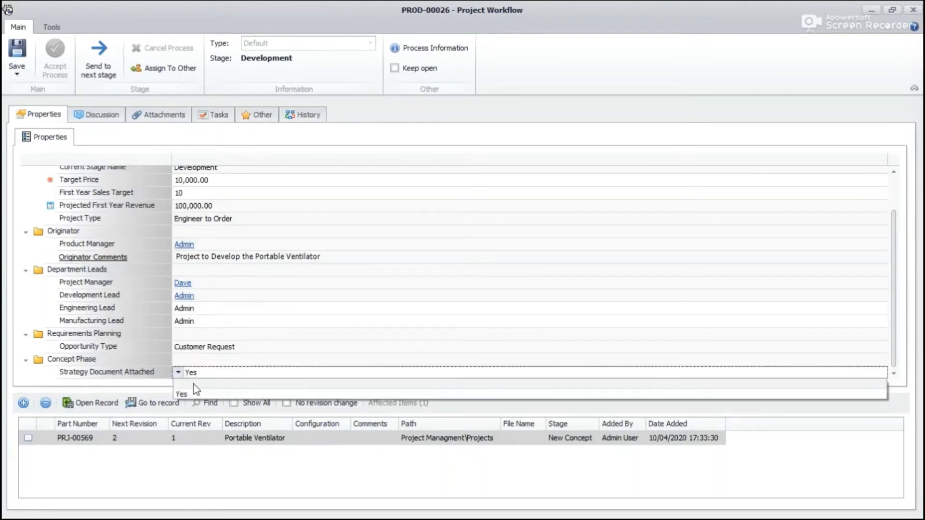
pyautogui.click(193, 400)
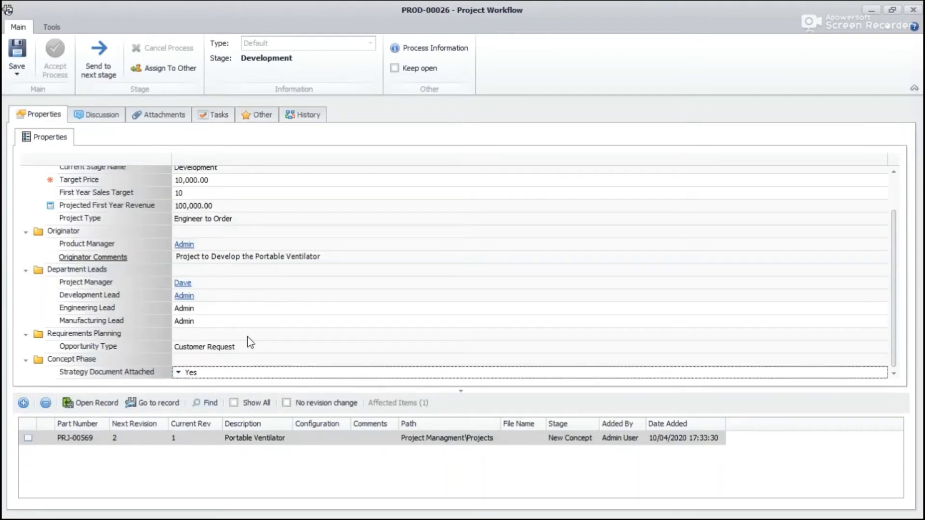
# - Add the discussion comment "Strategy document attached." to the process and save it
pyautogui.click(89, 117)
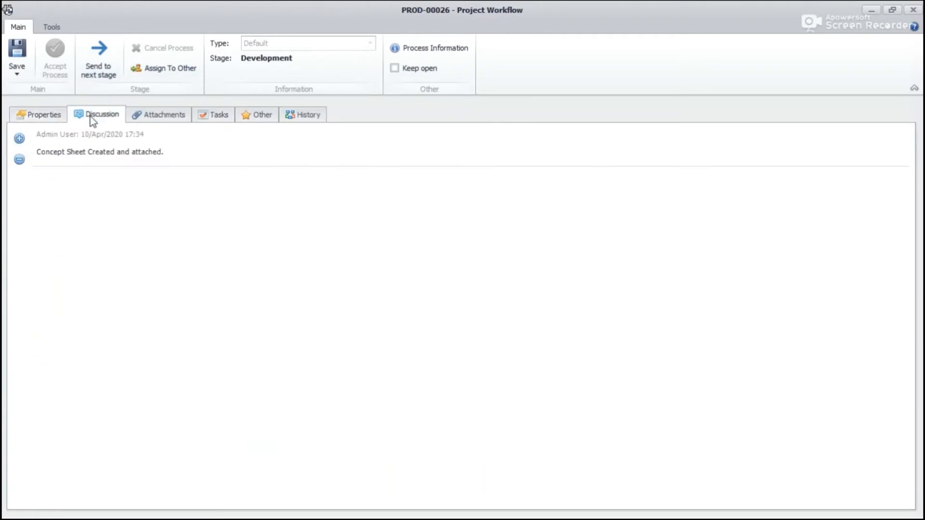
pyautogui.click(19, 139)
pyautogui.write('Strategy')
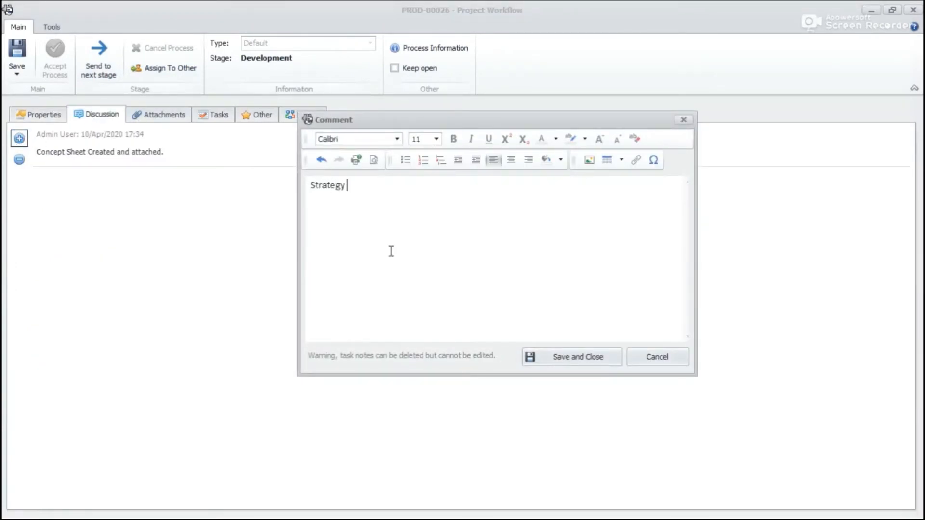
pyautogui.write(' document attached.')
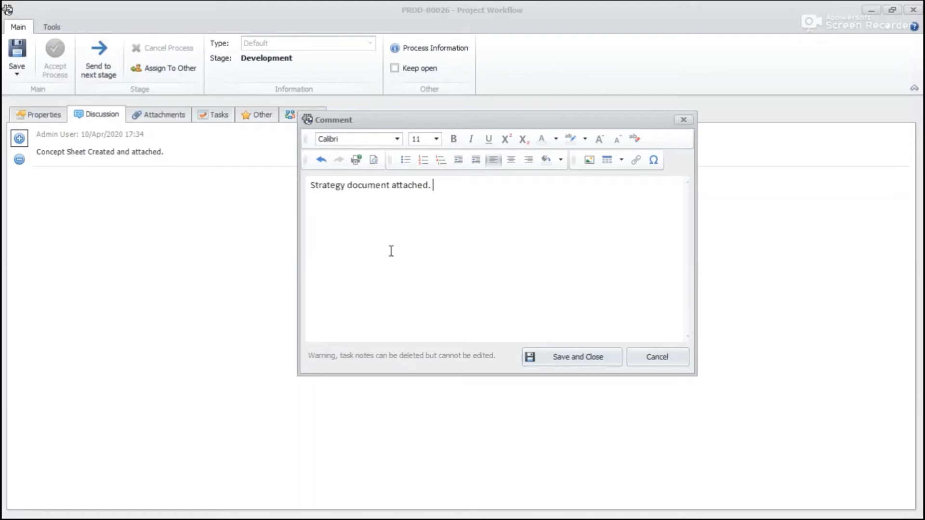
pyautogui.click(592, 365)
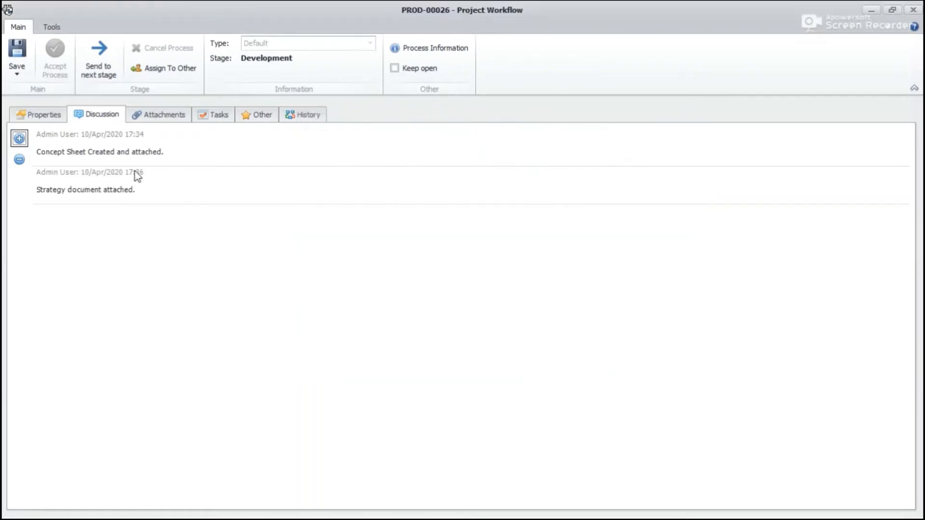
# - Save the process PROD-00026 and send it from Development to the next stage
pyautogui.click(41, 114)
pyautogui.click(19, 53)
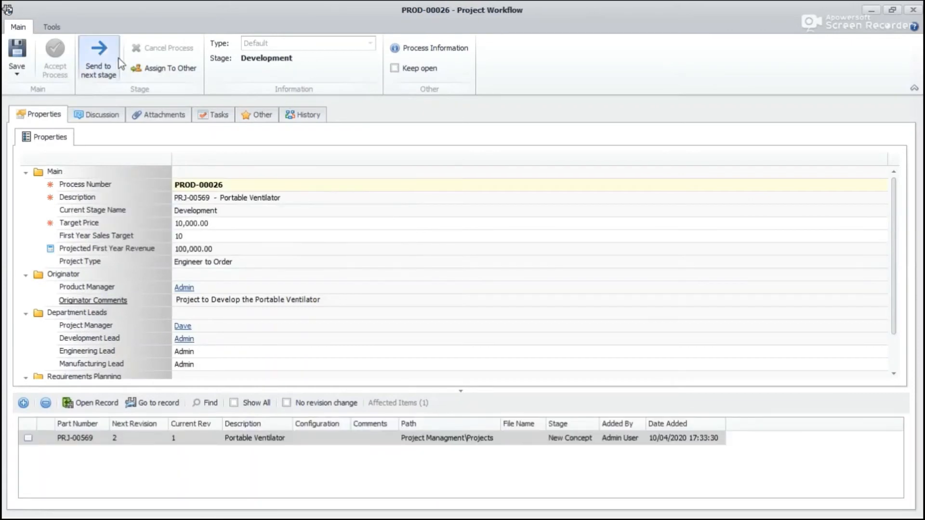
pyautogui.click(99, 58)
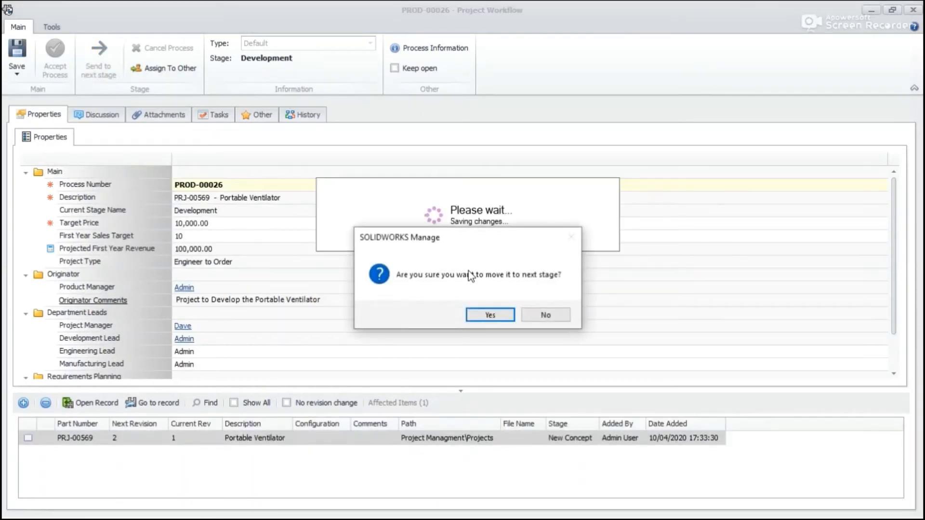
pyautogui.click(491, 314)
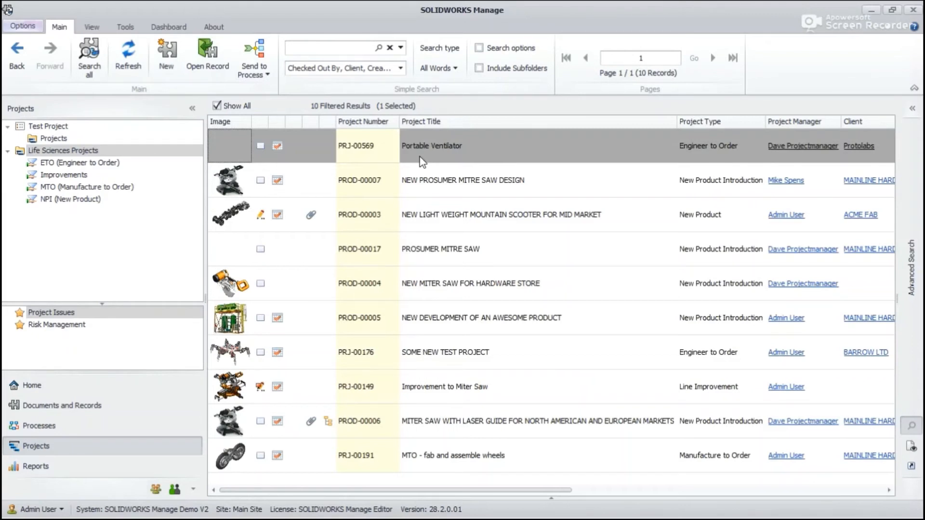
# - Open the Portable Ventilator project PRJ-00569, check it out and display its planning stages with the completed work values
pyautogui.doubleClick(443, 152)
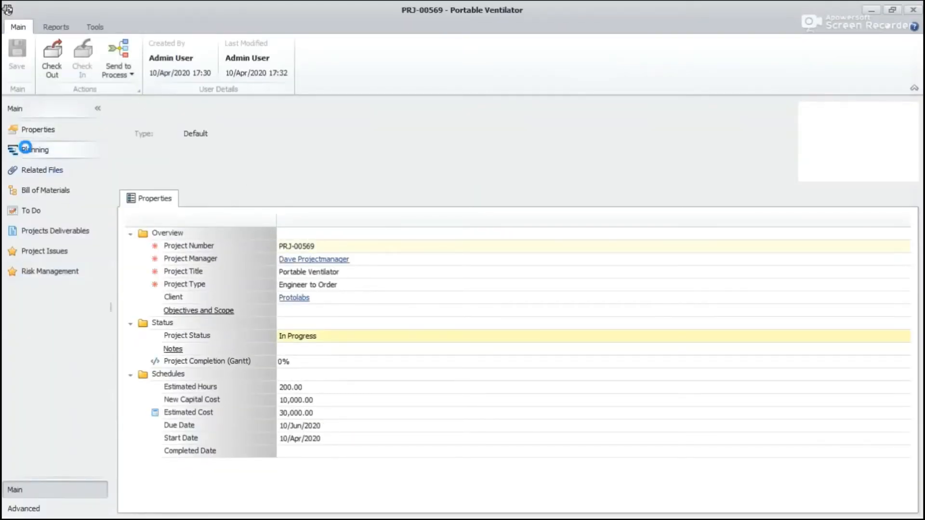
pyautogui.click(35, 150)
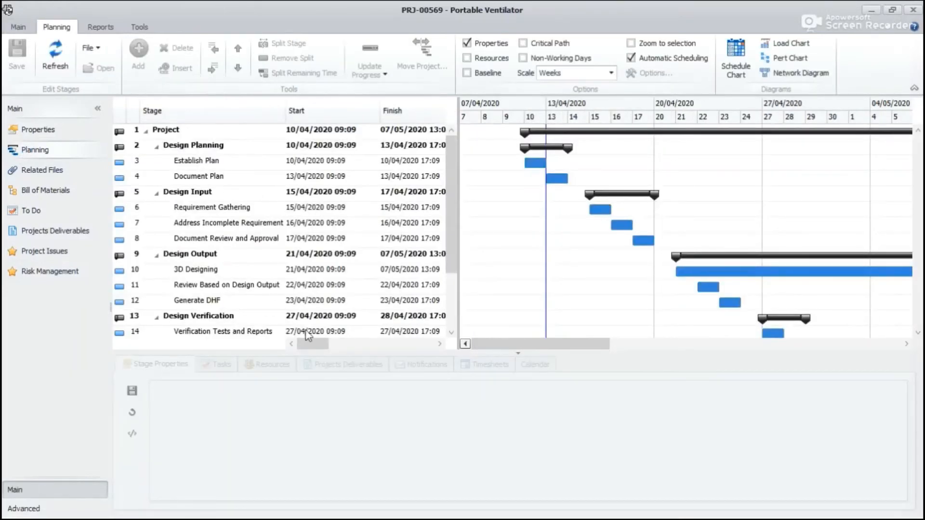
pyautogui.click(217, 148)
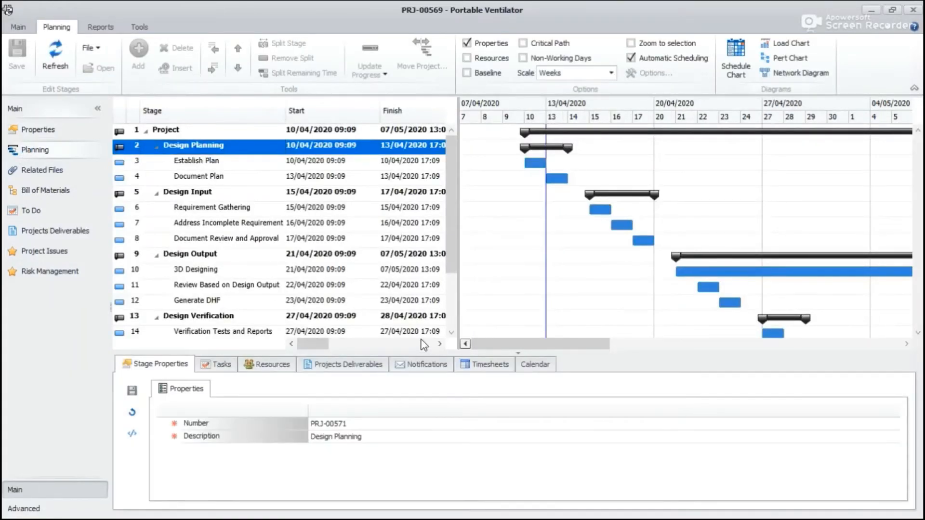
pyautogui.moveTo(320, 344); pyautogui.dragTo(338, 347)
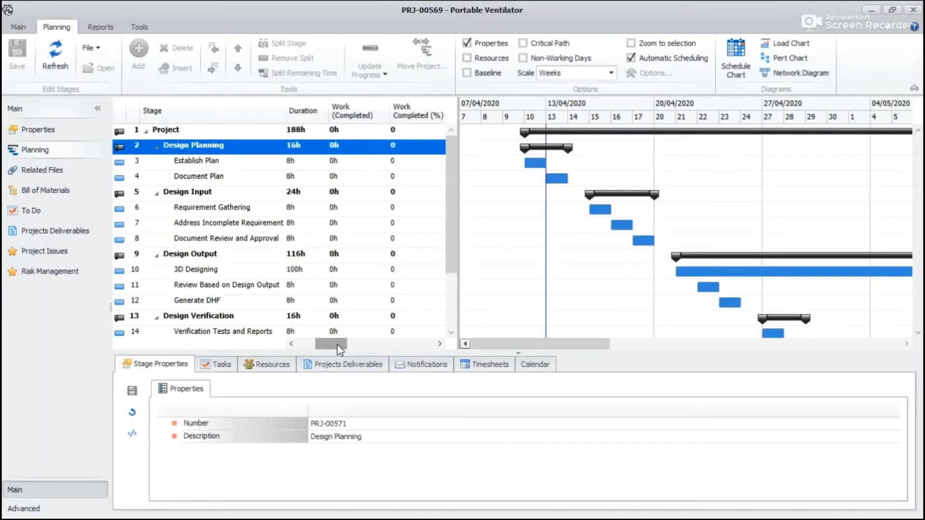
pyautogui.click(354, 164)
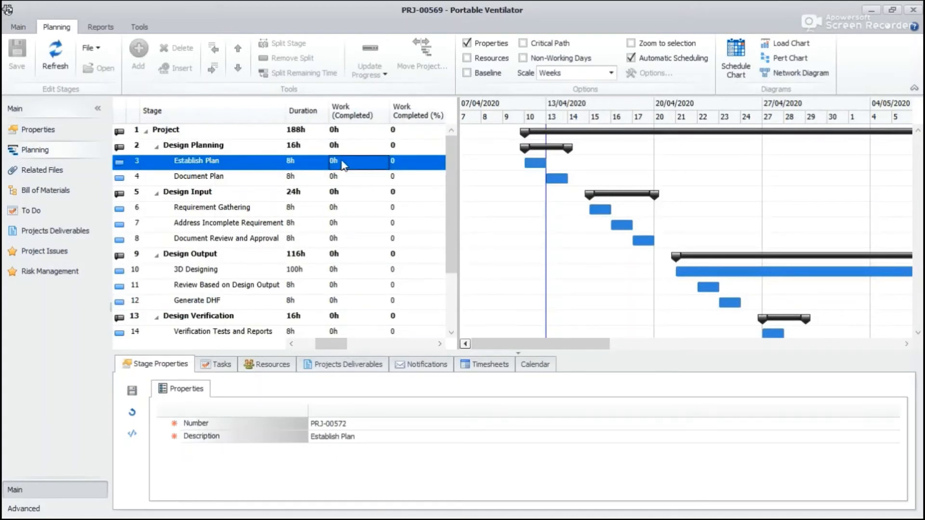
pyautogui.click(18, 27)
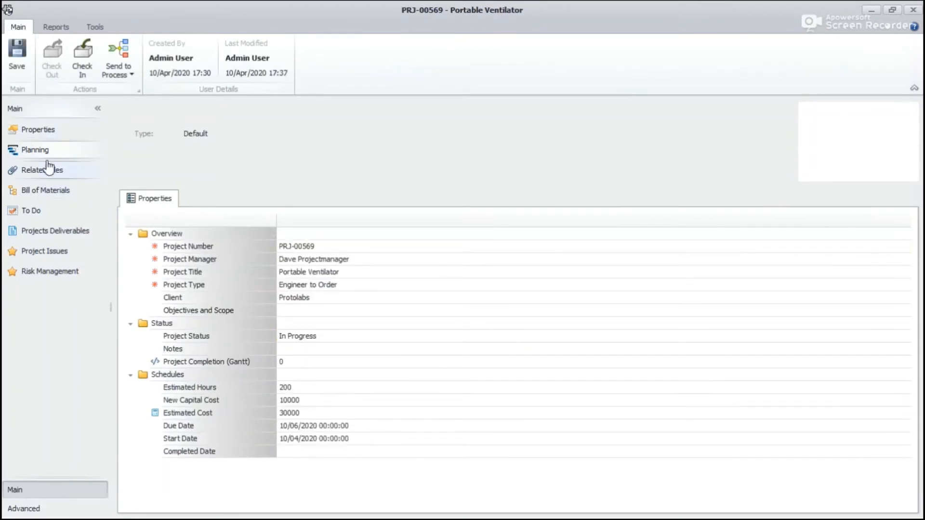
pyautogui.click(80, 149)
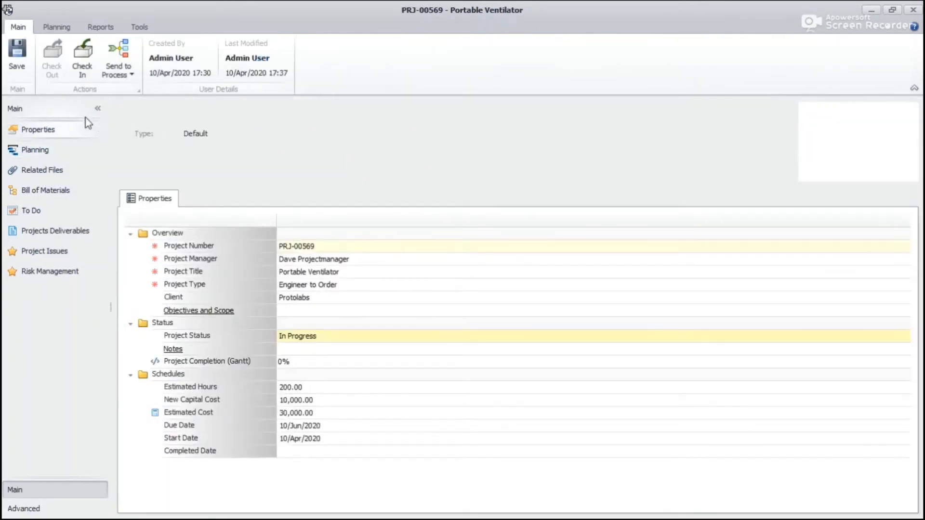
pyautogui.click(62, 151)
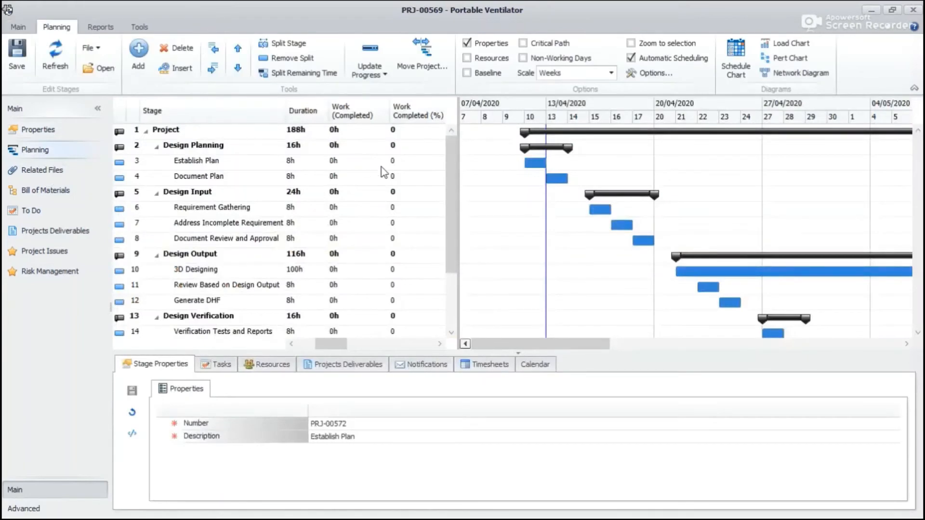
# - Set the completed work of the Establish Plan stage to 5 hours and save the project plan
pyautogui.click(349, 161)
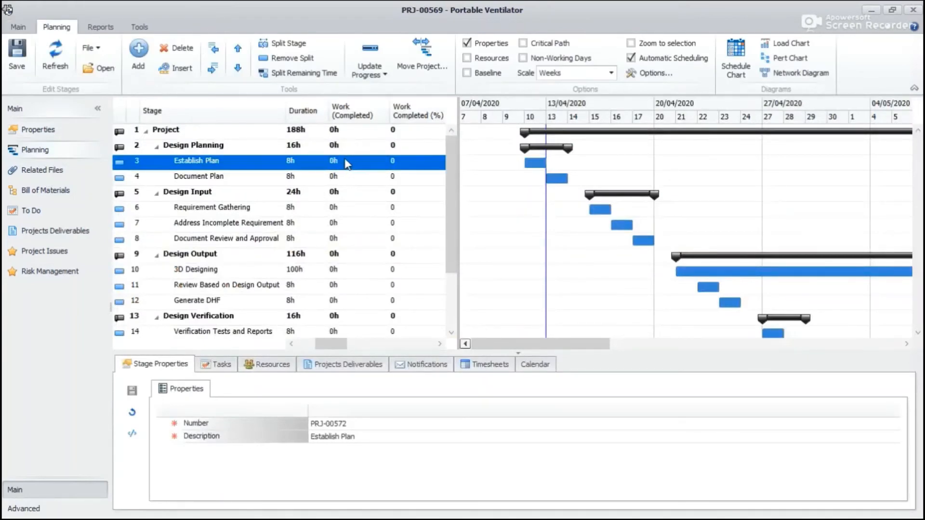
pyautogui.click(349, 161)
pyautogui.write('2')
pyautogui.press('BackSpace')
pyautogui.write('5')
pyautogui.click(302, 184)
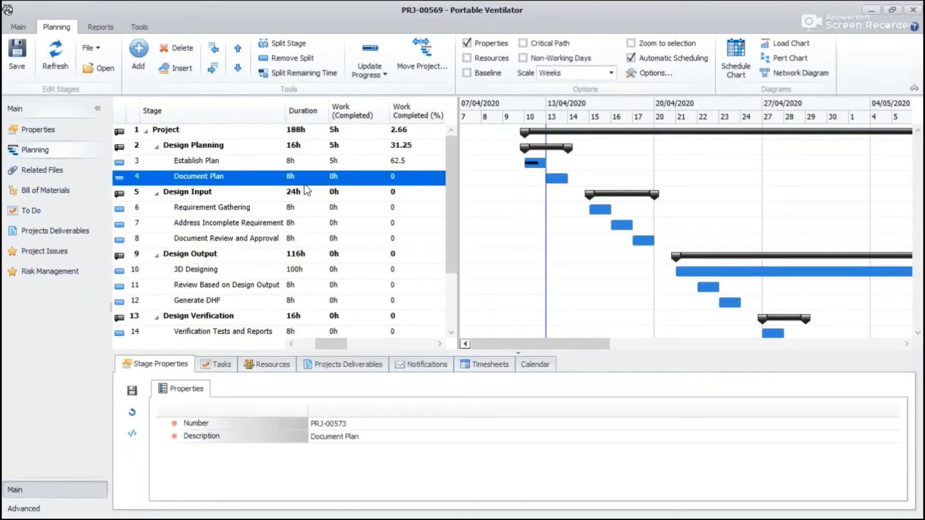
pyautogui.click(303, 165)
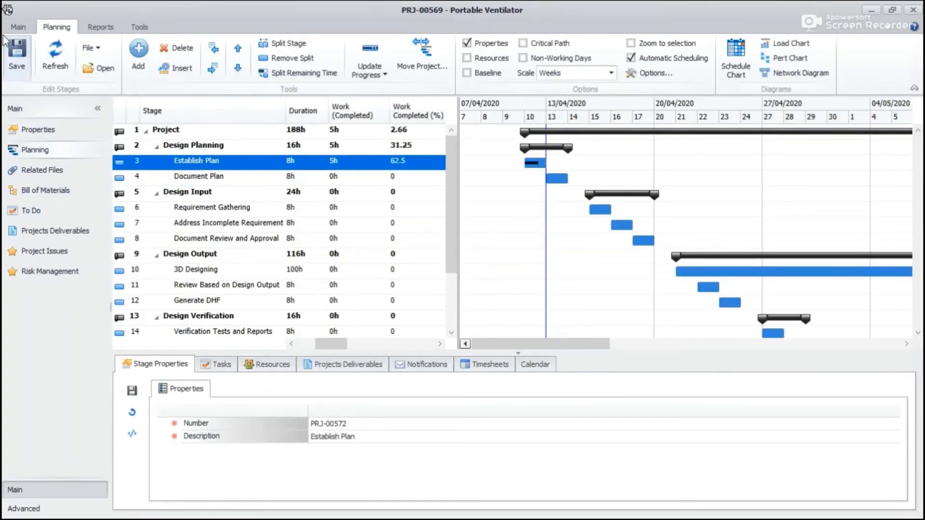
pyautogui.click(19, 57)
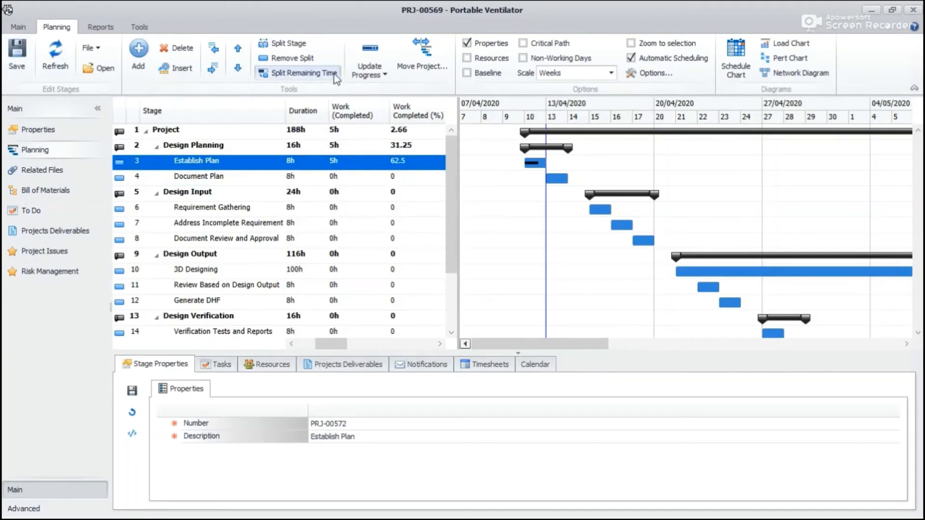
# - Update the progress of all stages from their tasks and check in the Portable Ventilator project
pyautogui.click(369, 70)
pyautogui.moveTo(438, 173)
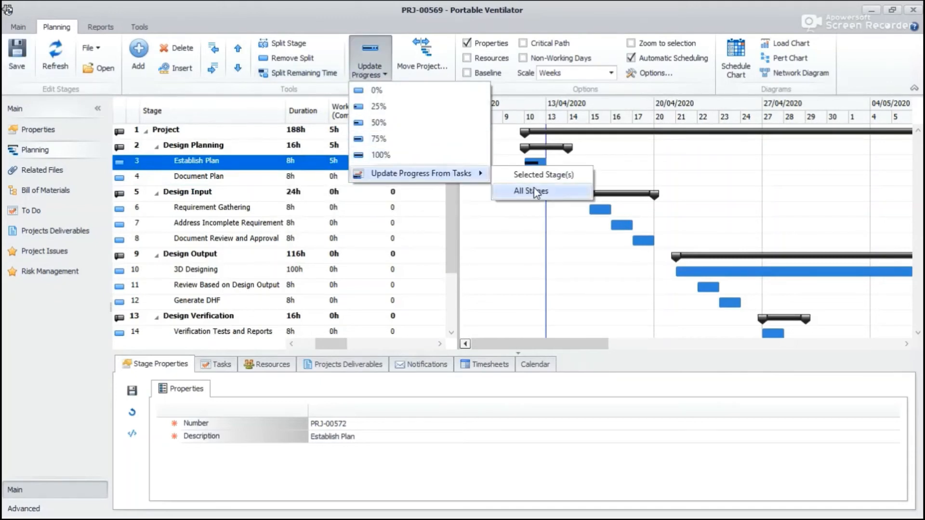
pyautogui.click(534, 189)
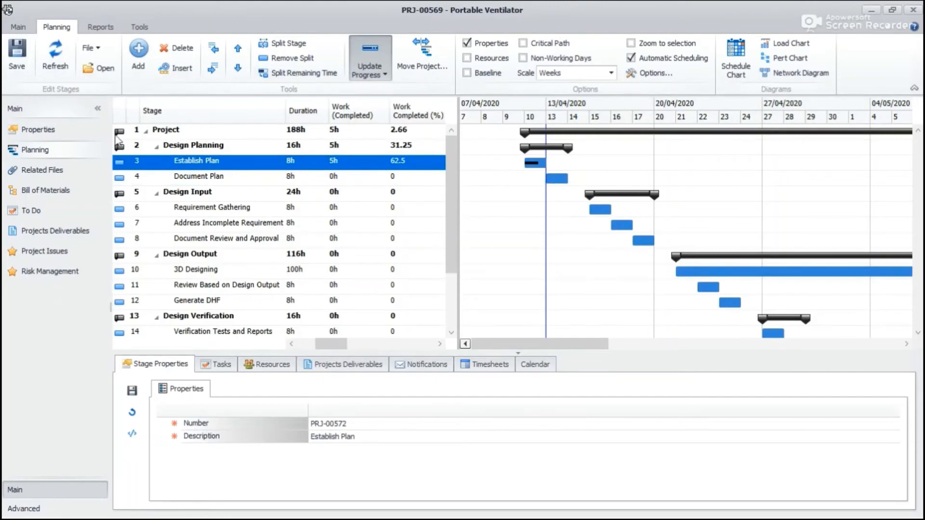
pyautogui.click(19, 26)
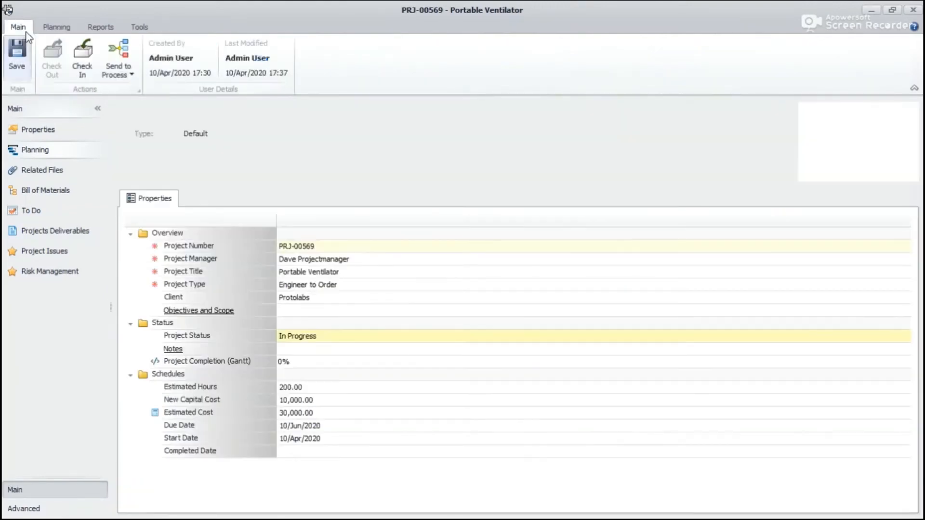
pyautogui.click(83, 53)
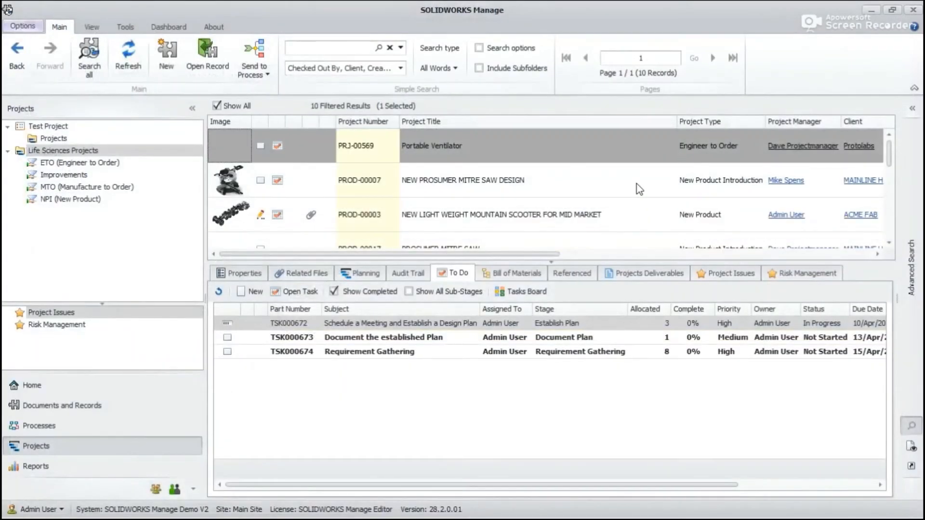
# - Review the Portable Ventilator project's references, related files, properties and planning in the project list
pyautogui.click(73, 426)
pyautogui.click(37, 447)
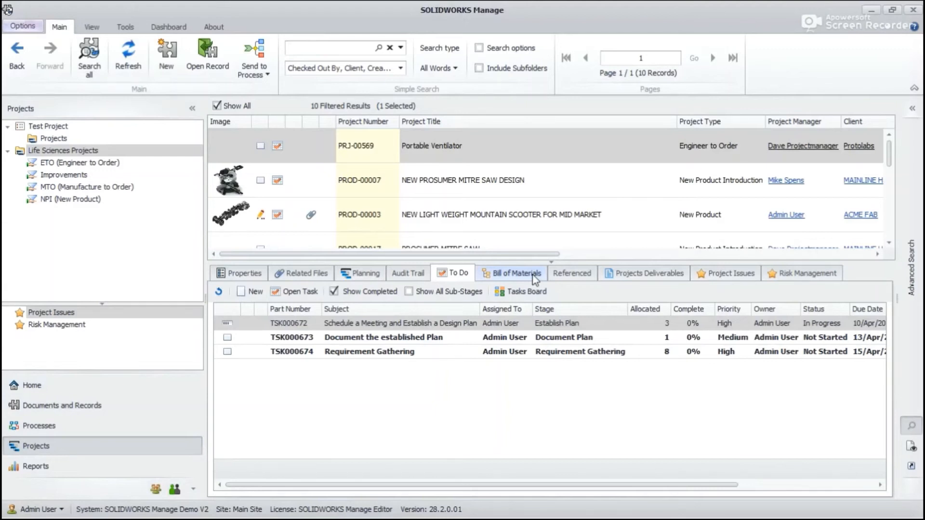
pyautogui.click(577, 277)
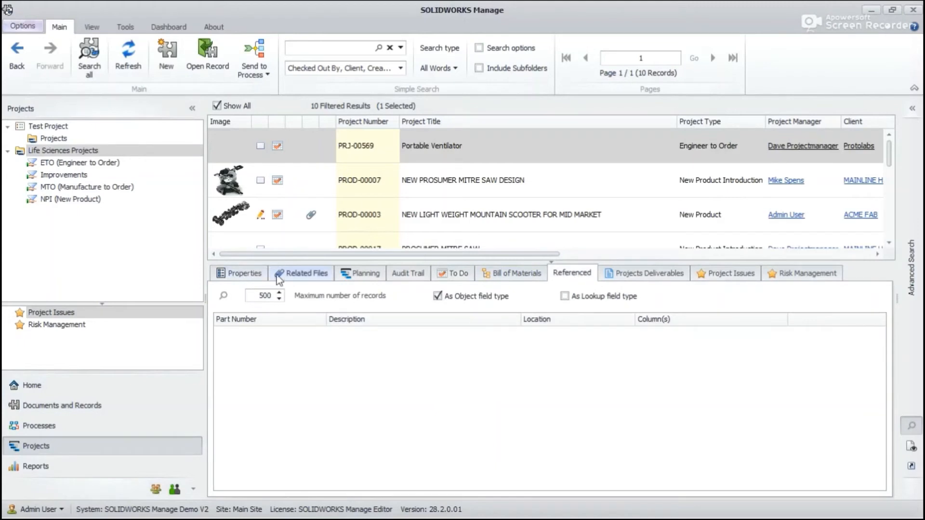
pyautogui.click(295, 277)
pyautogui.click(243, 273)
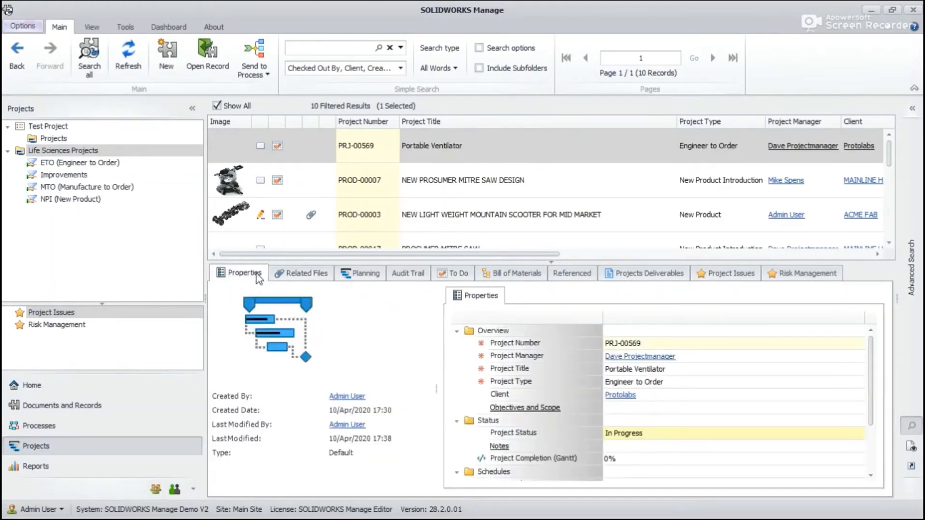
pyautogui.click(359, 273)
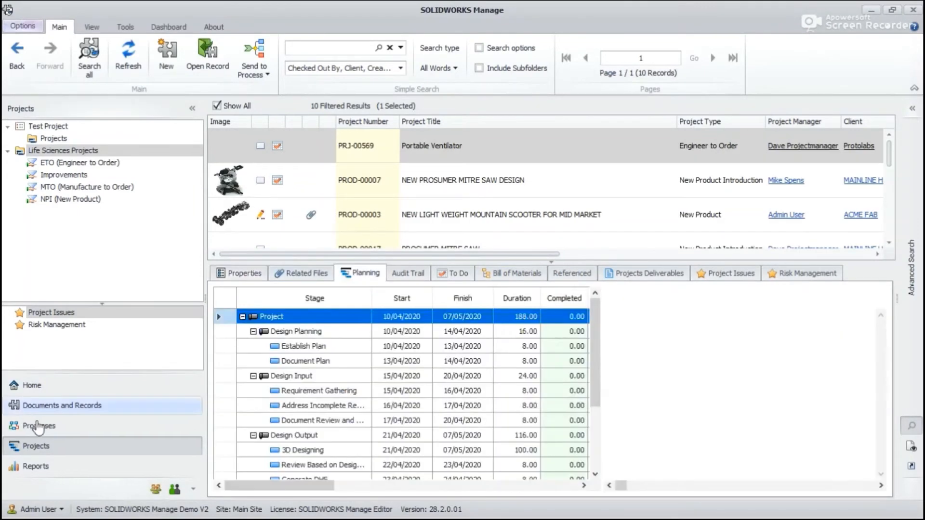
# - Open the Portable Ventilator process PROD-00026 in Project Workflow and accept it at its Design stage
pyautogui.click(39, 425)
pyautogui.click(477, 151)
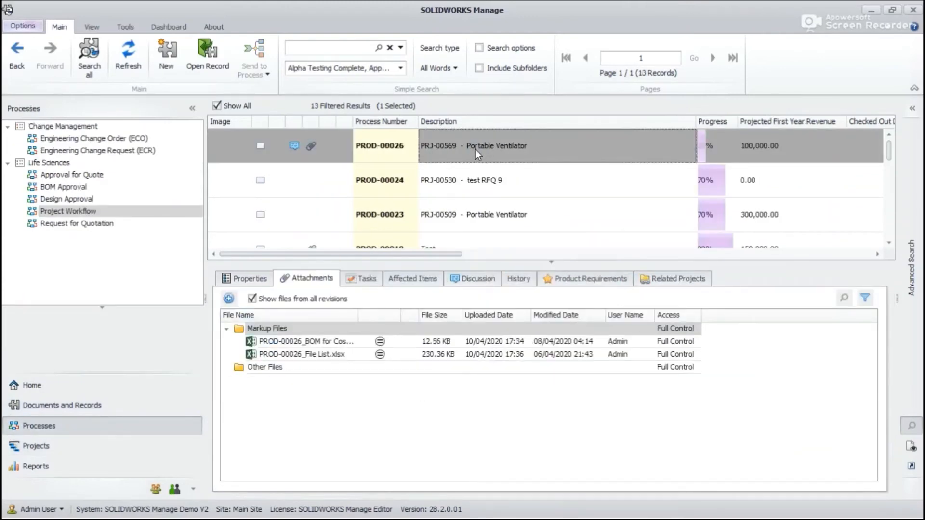
pyautogui.doubleClick(475, 148)
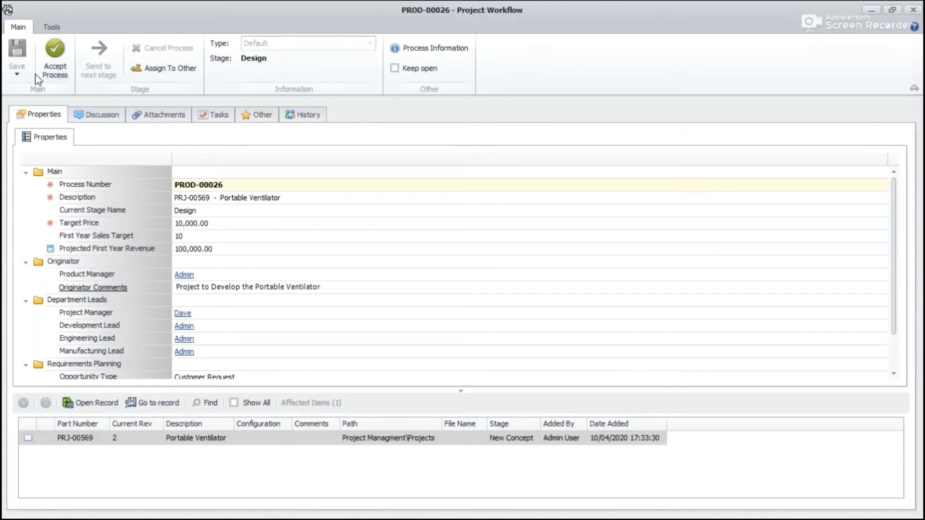
pyautogui.click(48, 61)
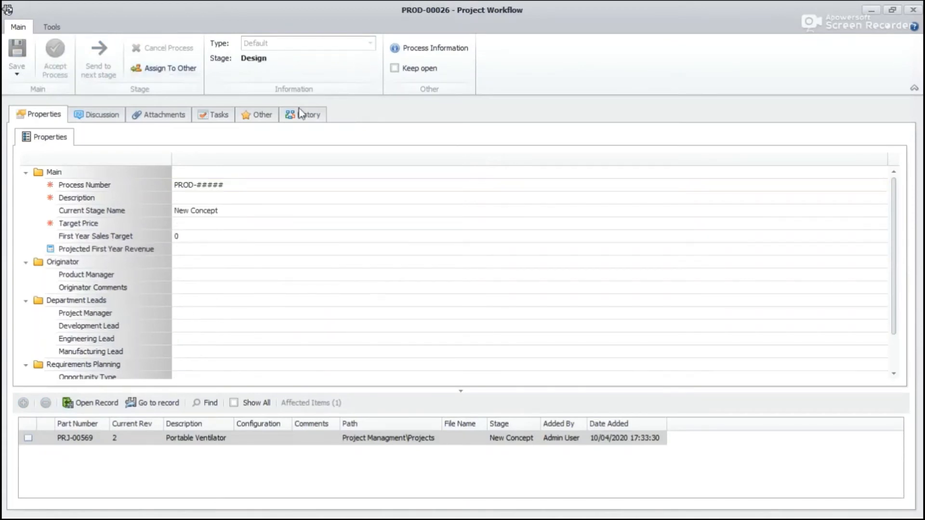
# - Check the tasks and properties of process PROD-00026, save it and close its window
pyautogui.click(220, 114)
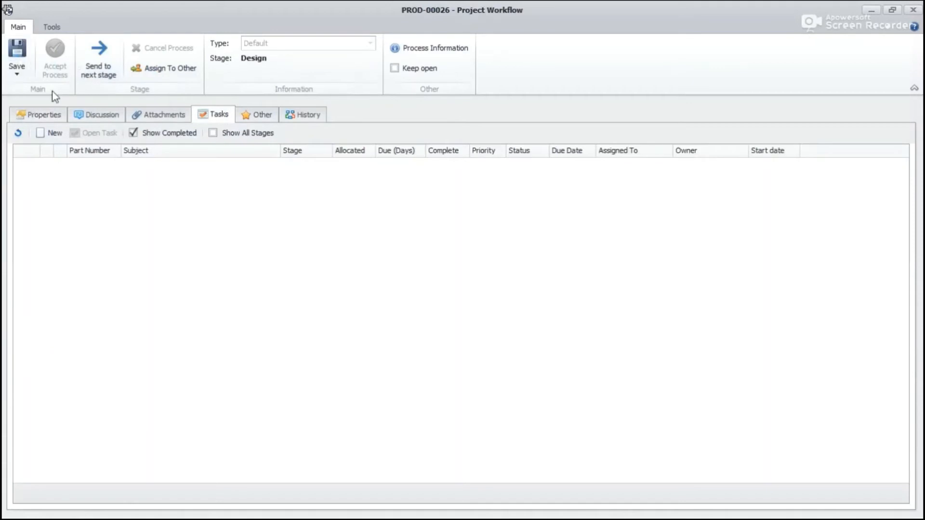
pyautogui.click(44, 114)
pyautogui.scroll(-1, 290, 364)
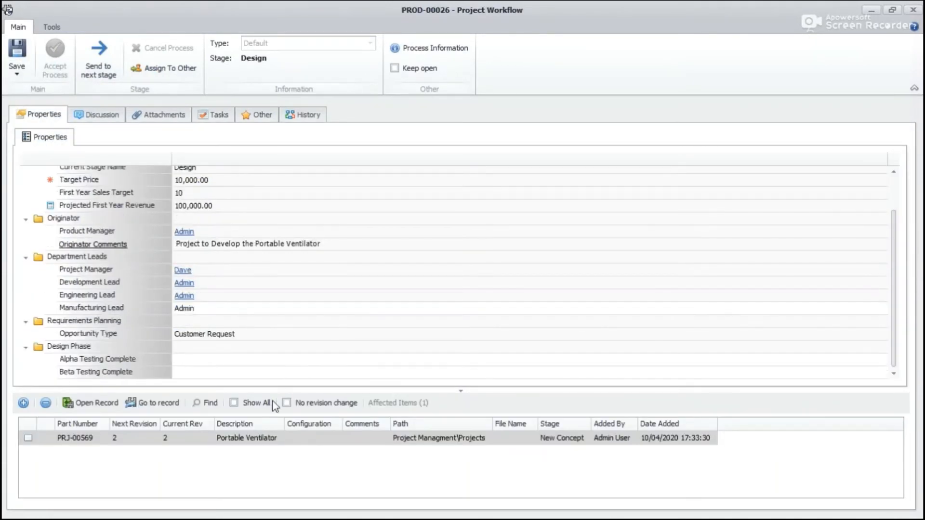
pyautogui.click(17, 54)
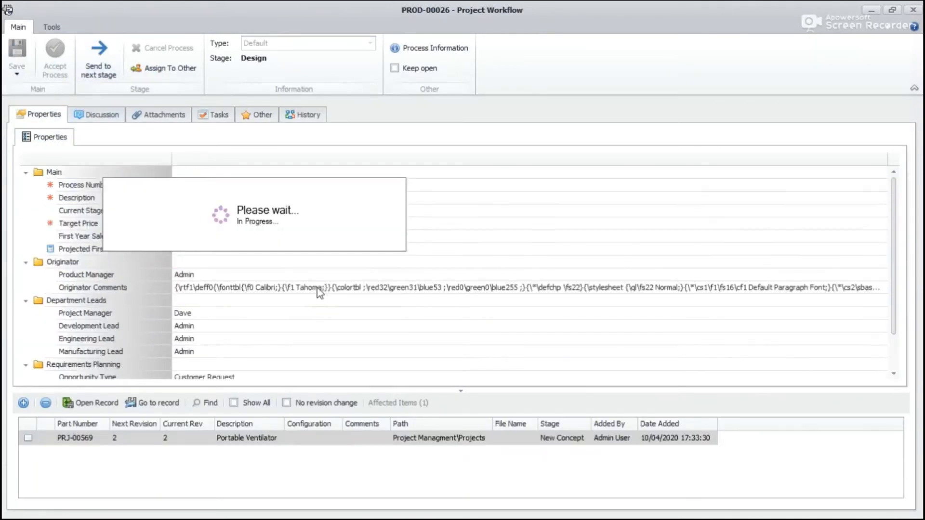
pyautogui.click(913, 10)
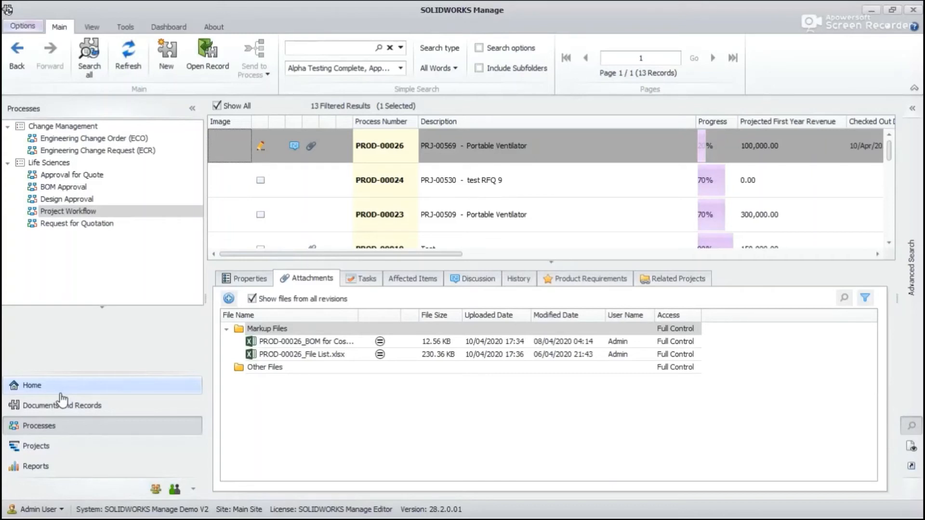
# - Create a Life Science Standard Project in the Life Science Vault with category Ventilator, type Portable Ventilator and customer name ProtoLabs
pyautogui.click(62, 404)
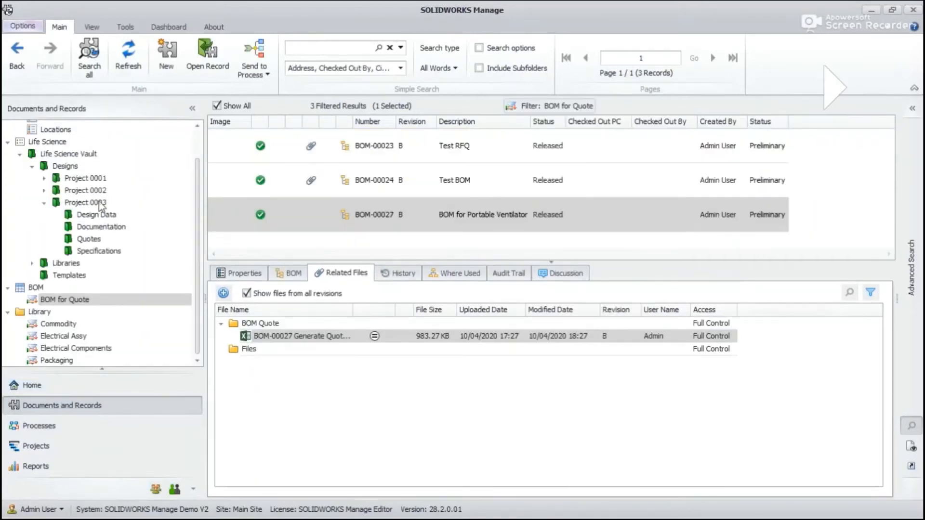
pyautogui.click(71, 154)
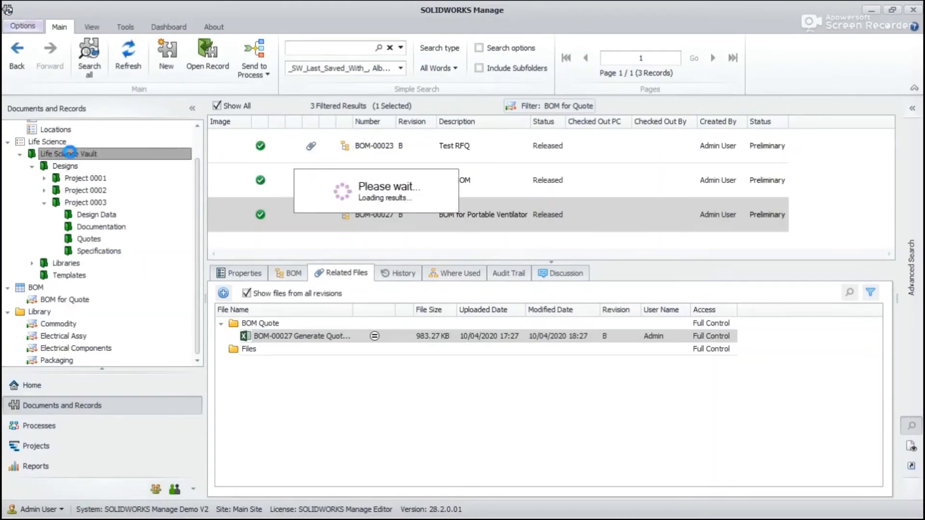
pyautogui.rightClick(72, 155)
pyautogui.moveTo(138, 162)
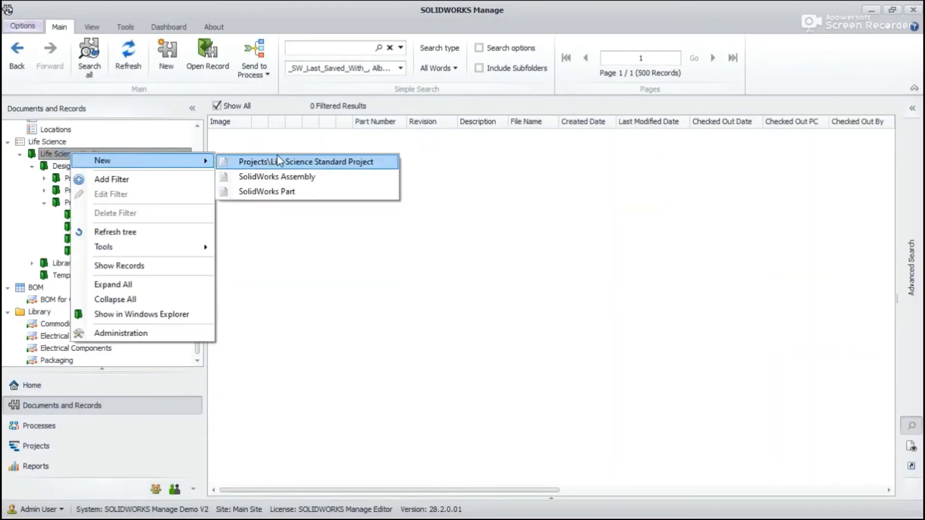
pyautogui.click(277, 155)
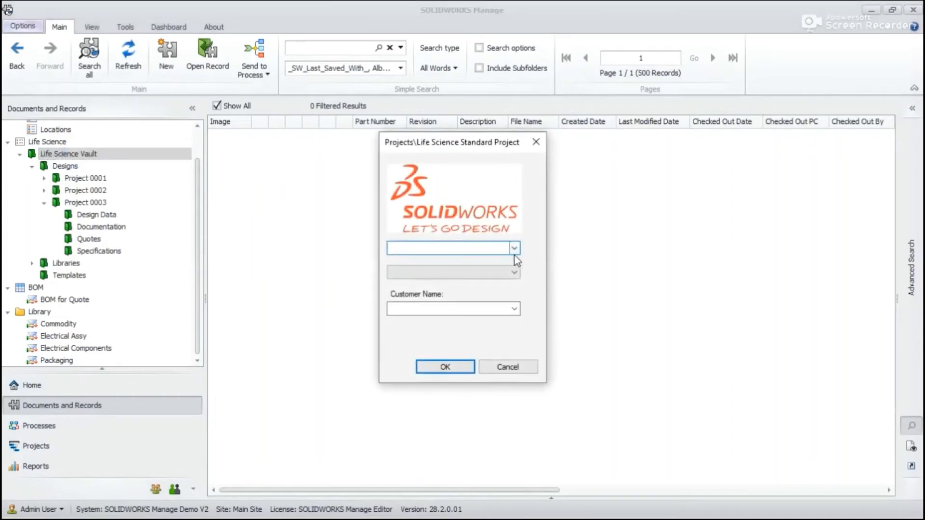
pyautogui.click(514, 247)
pyautogui.click(460, 258)
pyautogui.click(461, 273)
pyautogui.click(460, 282)
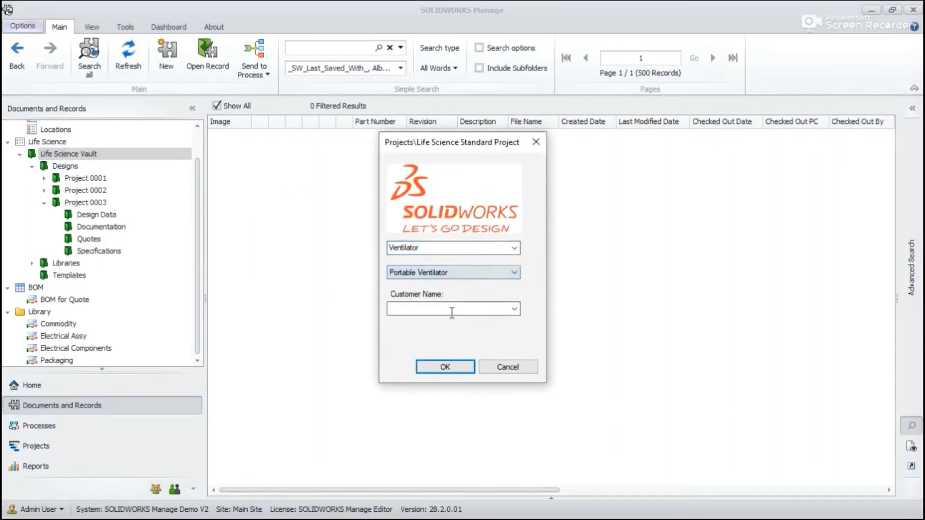
pyautogui.click(463, 309)
pyautogui.click(463, 321)
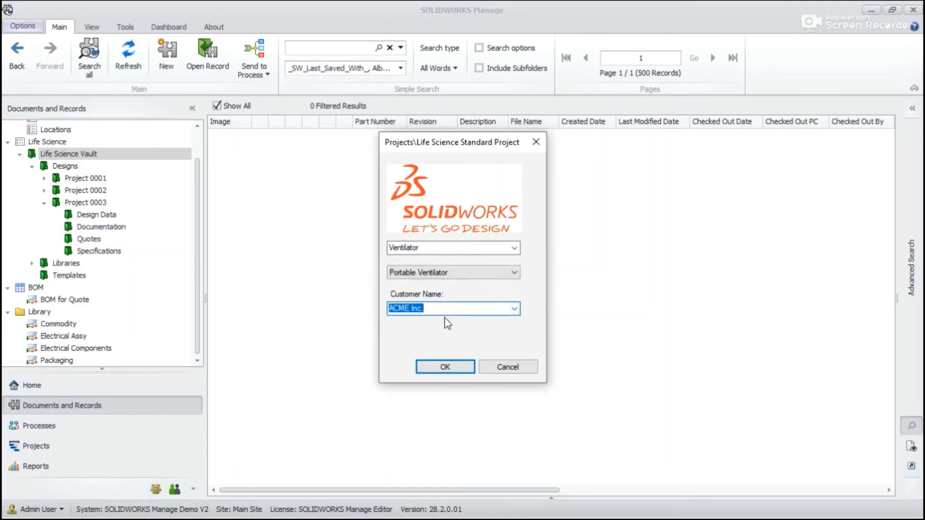
pyautogui.write('ProtoLabs')
pyautogui.click(442, 367)
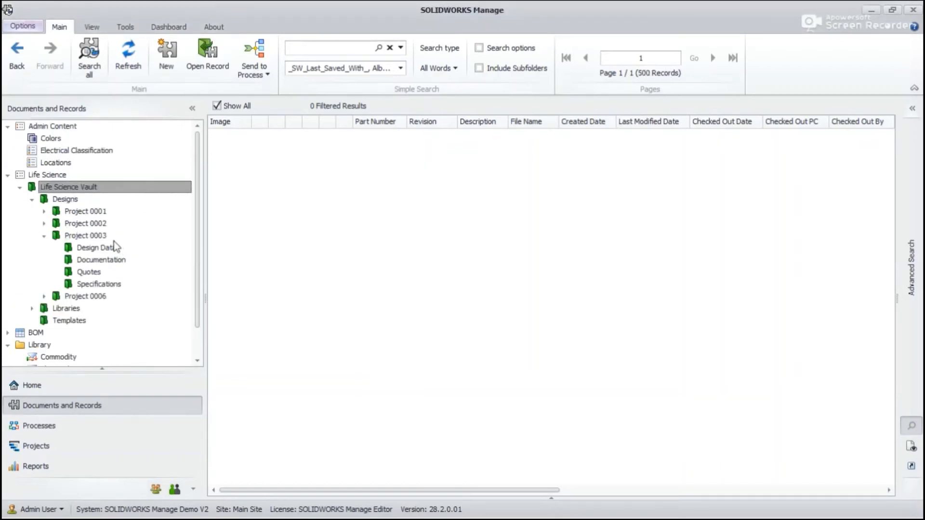
# - Create a new SolidWorks part file in the DesignData folder of Project 0006
pyautogui.click(44, 296)
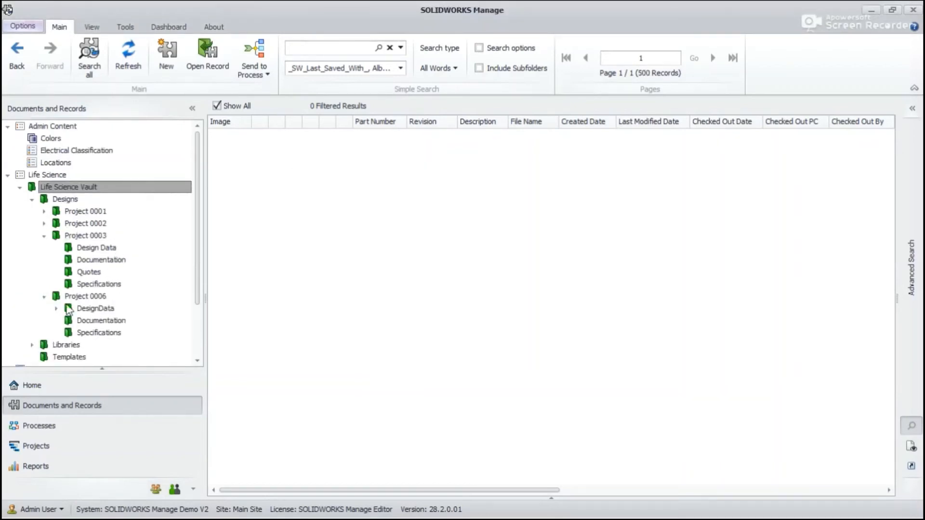
pyautogui.doubleClick(100, 309)
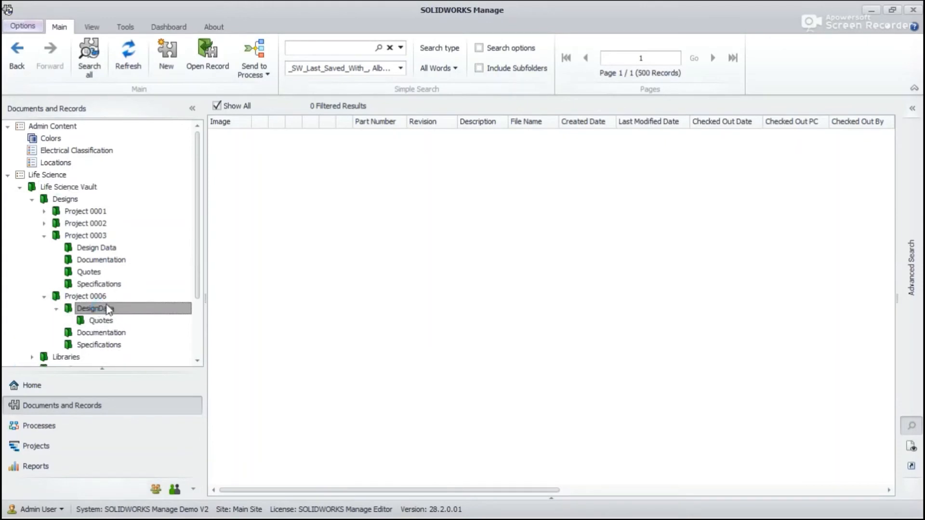
pyautogui.rightClick(108, 310)
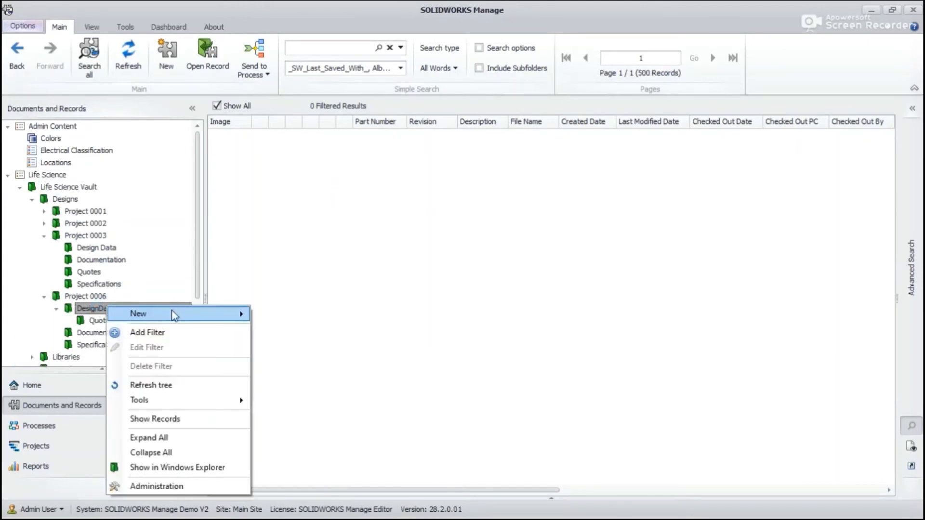
pyautogui.moveTo(175, 316)
pyautogui.click(319, 341)
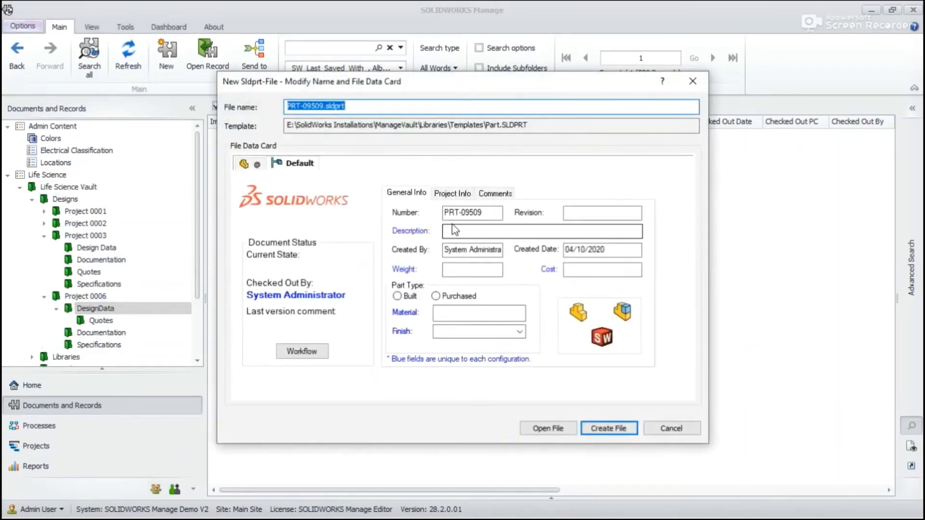
pyautogui.click(608, 429)
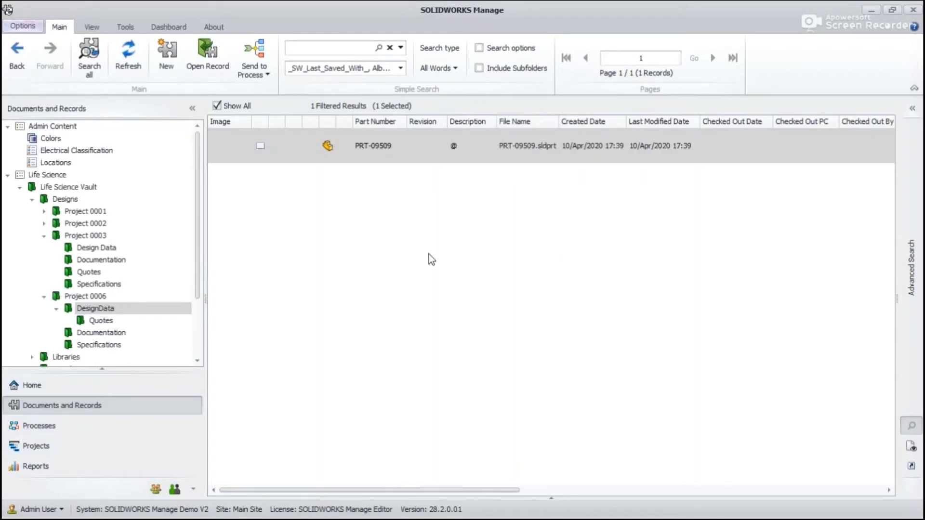
# - Send part PRT-09509 to the Design Approval process
pyautogui.click(386, 157)
pyautogui.rightClick(385, 154)
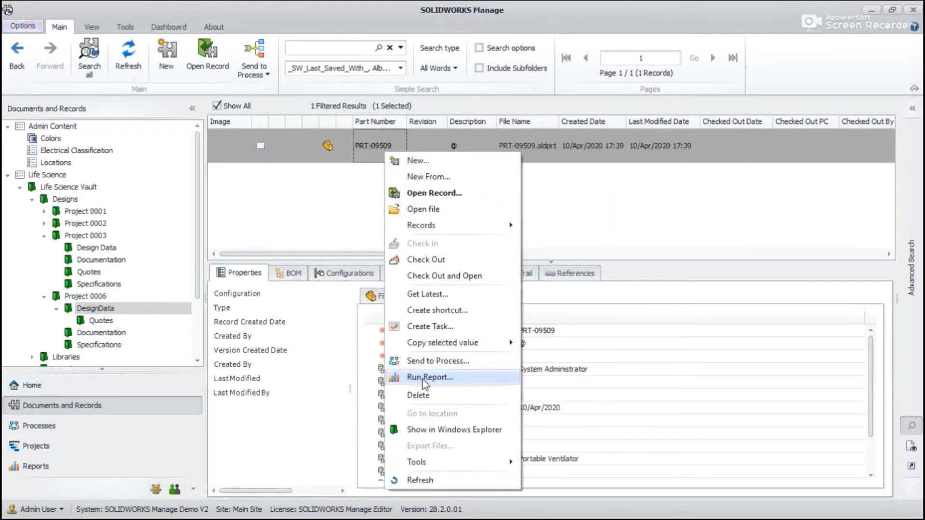
pyautogui.click(427, 362)
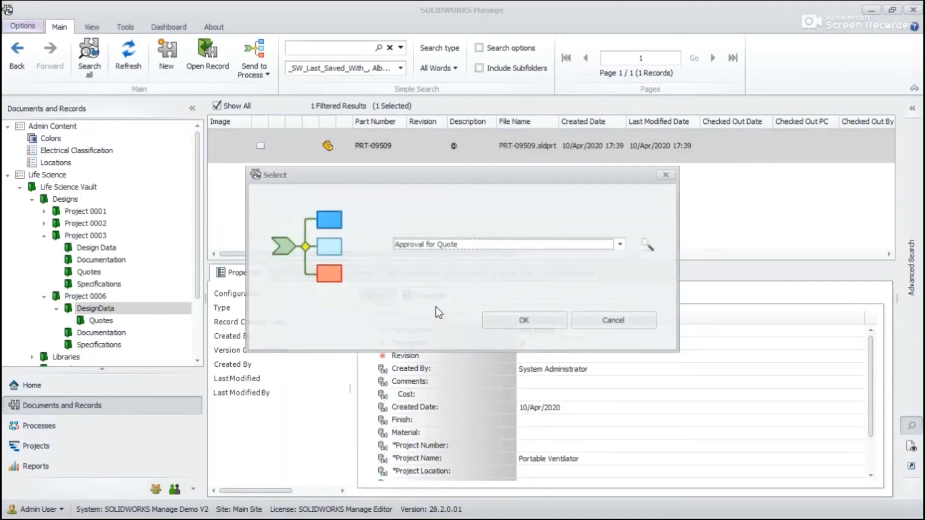
pyautogui.click(476, 245)
pyautogui.click(426, 267)
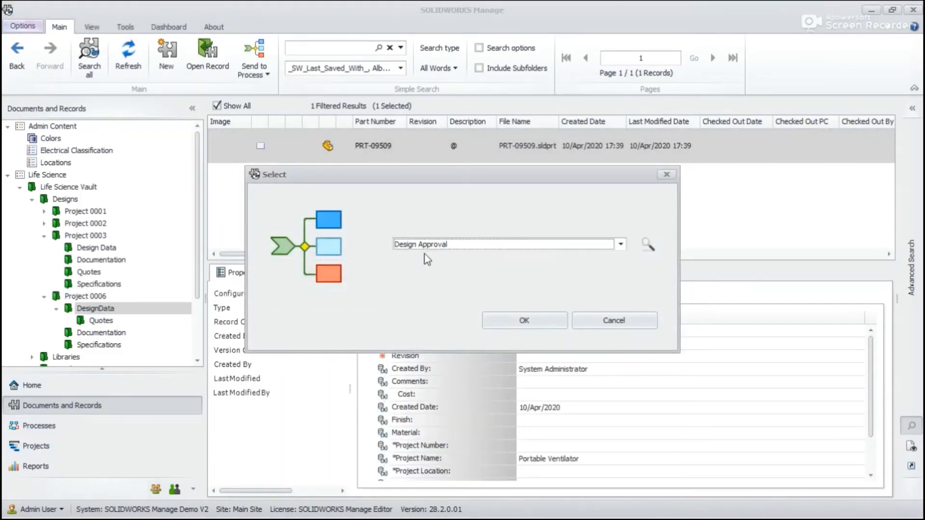
pyautogui.click(523, 321)
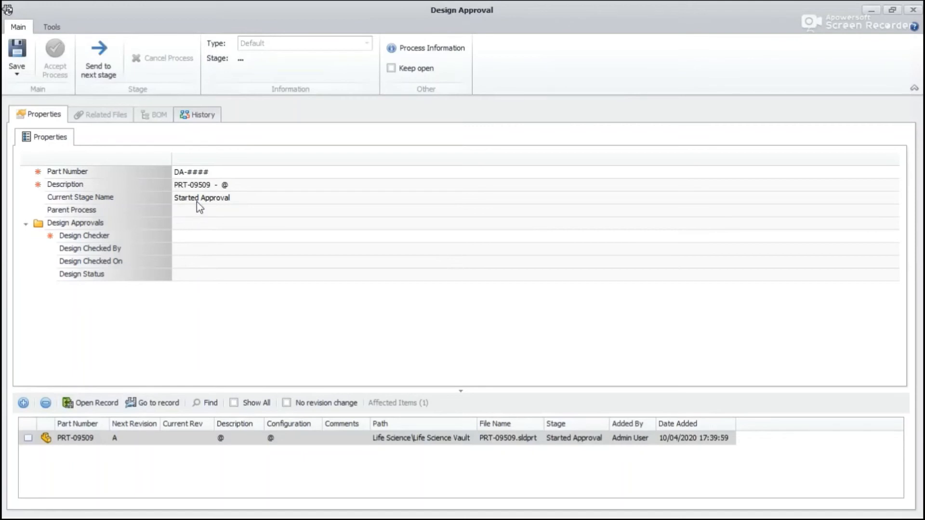
# - Set the Design Checker to Admin User, save the design approval and send it to the next stage
pyautogui.click(178, 236)
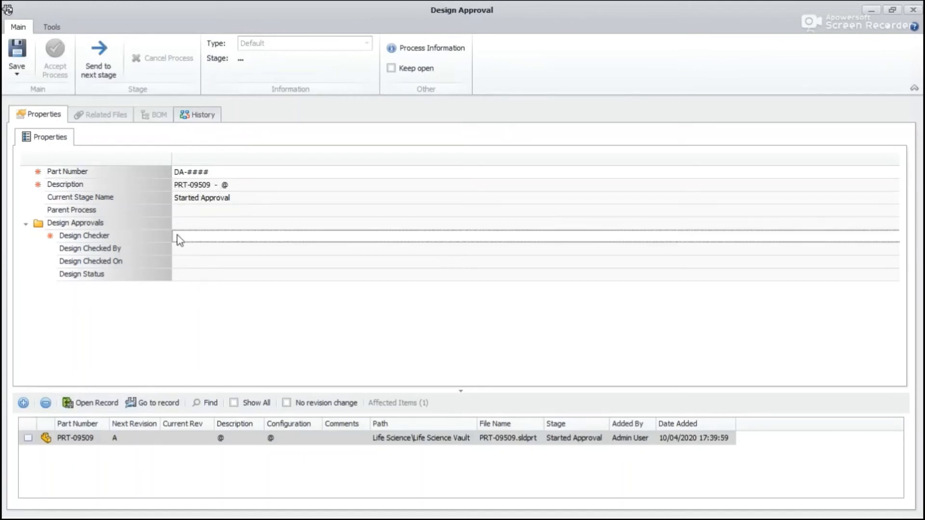
pyautogui.click(181, 234)
pyautogui.doubleClick(310, 204)
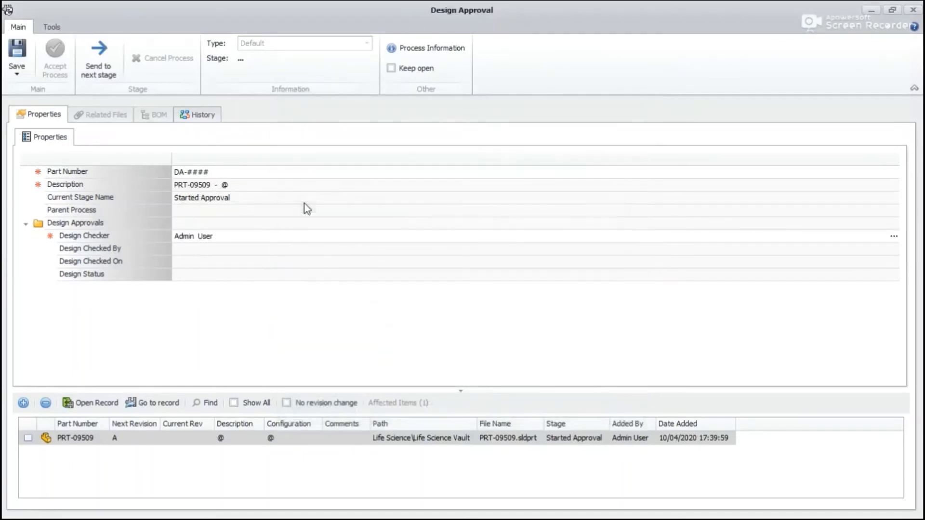
pyautogui.click(17, 53)
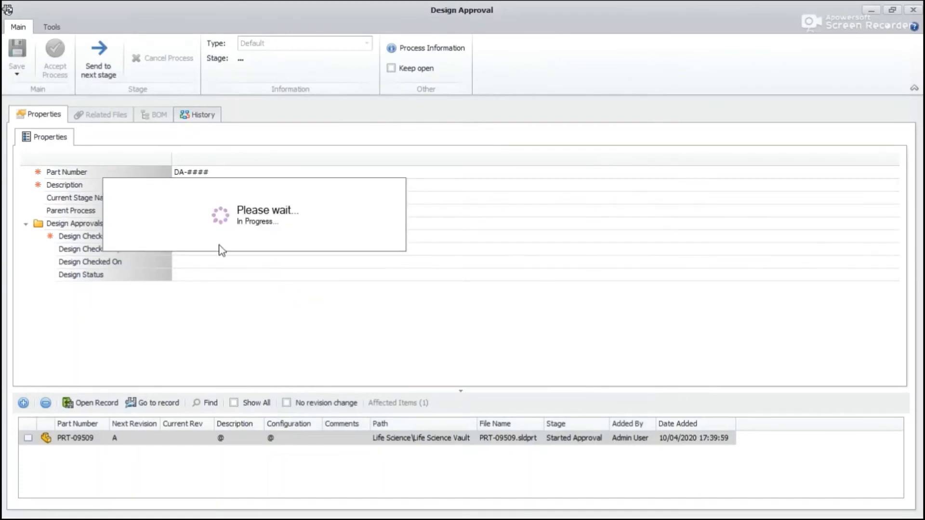
pyautogui.click(101, 70)
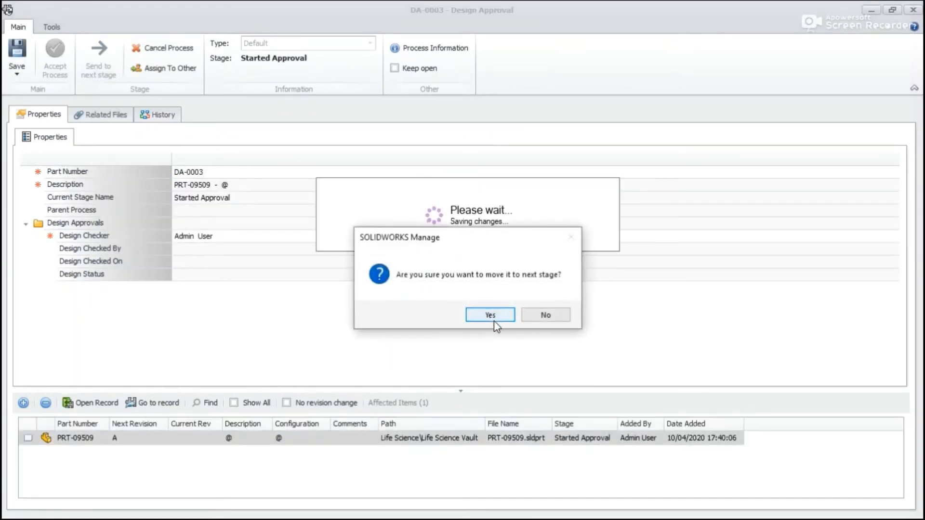
pyautogui.click(490, 315)
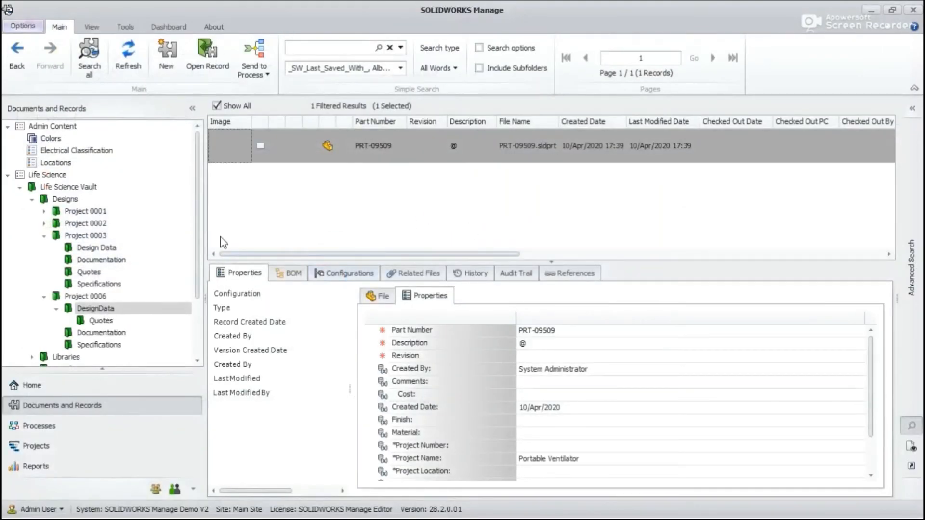
# - Check the related files of part PRT-09509, open its Design Approval process DA-0003 and accept it
pyautogui.click(375, 146)
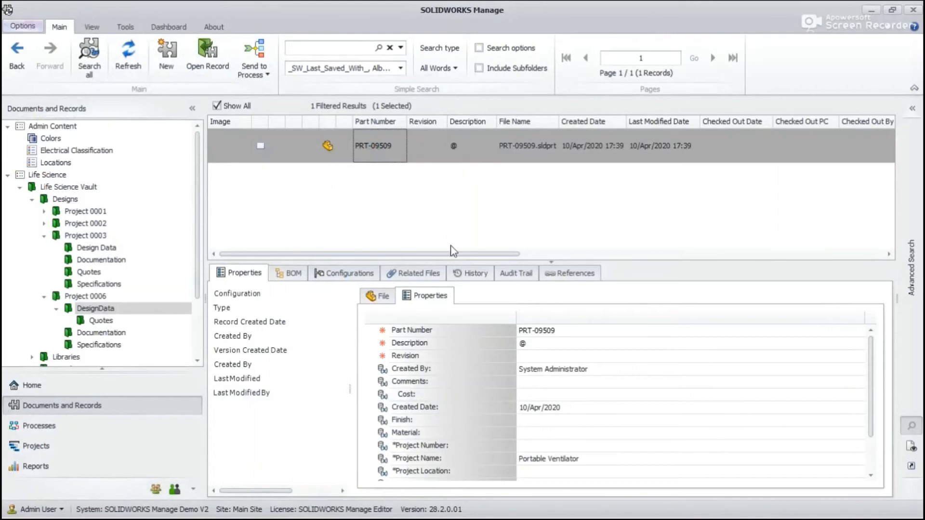
pyautogui.click(425, 275)
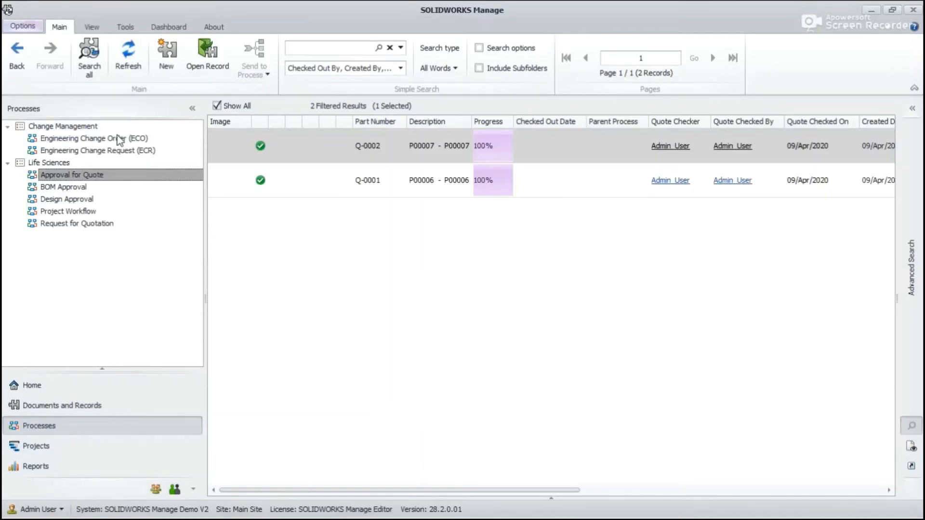
pyautogui.click(72, 199)
pyautogui.click(386, 157)
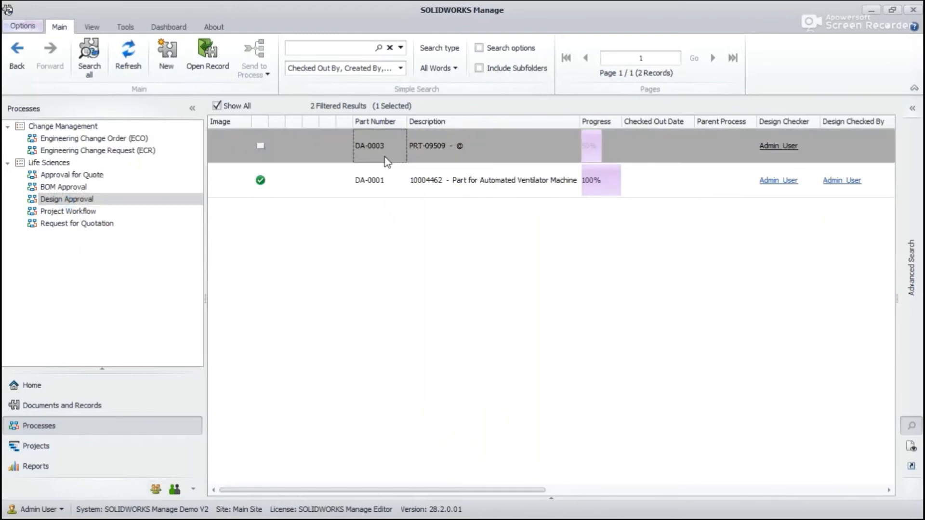
pyautogui.click(130, 58)
pyautogui.click(443, 149)
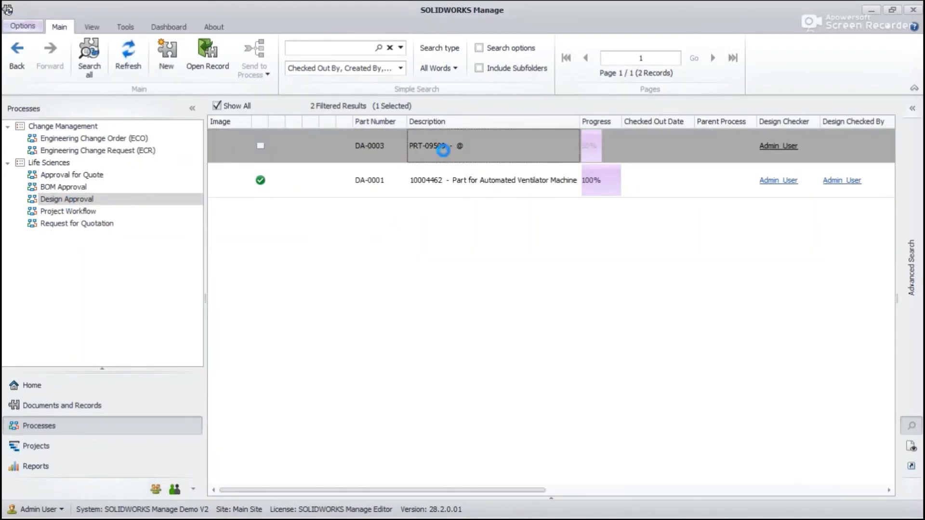
pyautogui.doubleClick(446, 148)
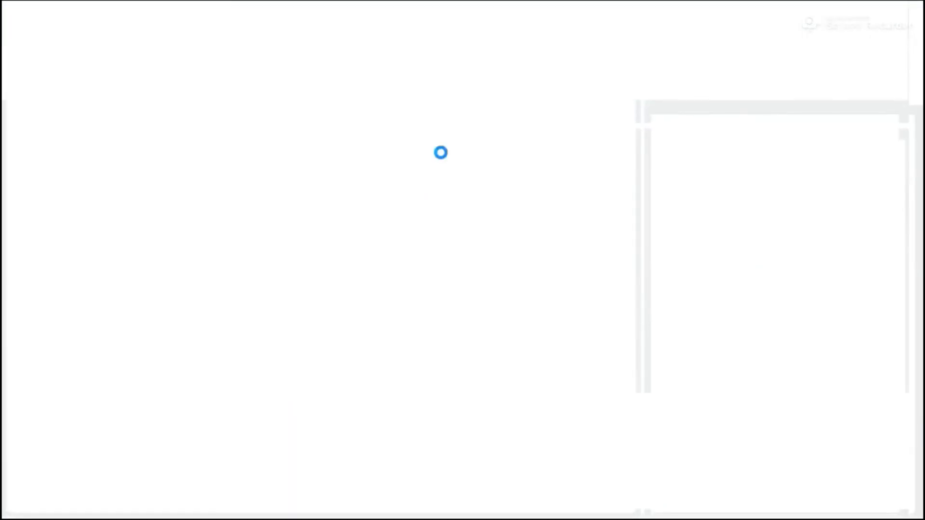
pyautogui.click(55, 55)
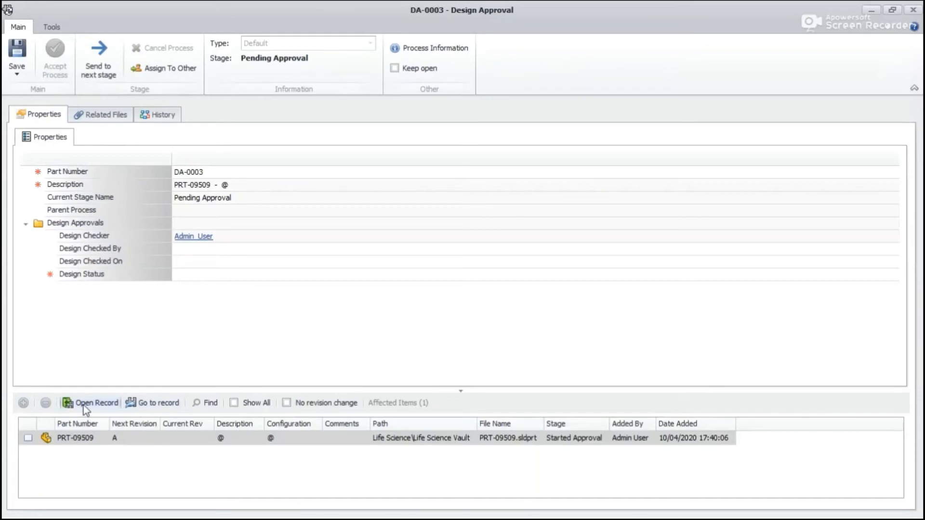
# - Review the related files and history of DA-0003, set its Design Status to Approved, and save and send it to the next stage
pyautogui.click(89, 437)
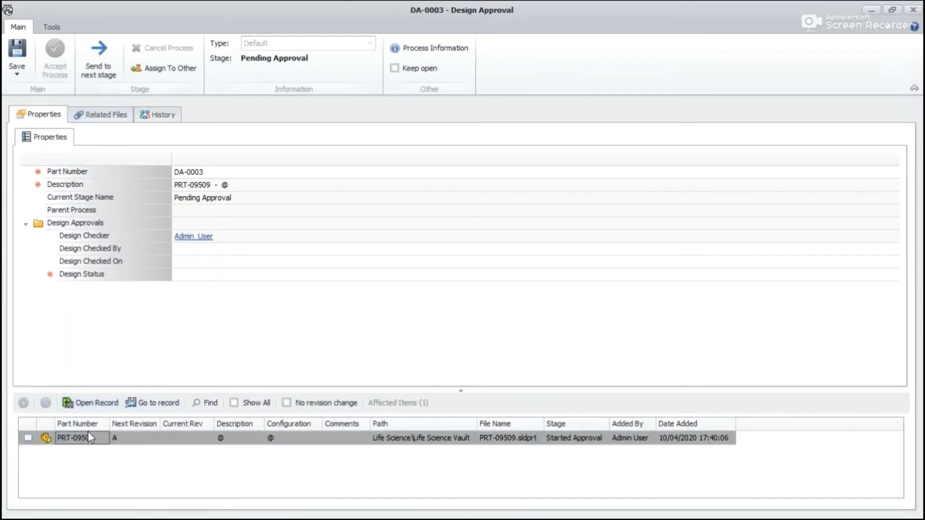
pyautogui.click(119, 115)
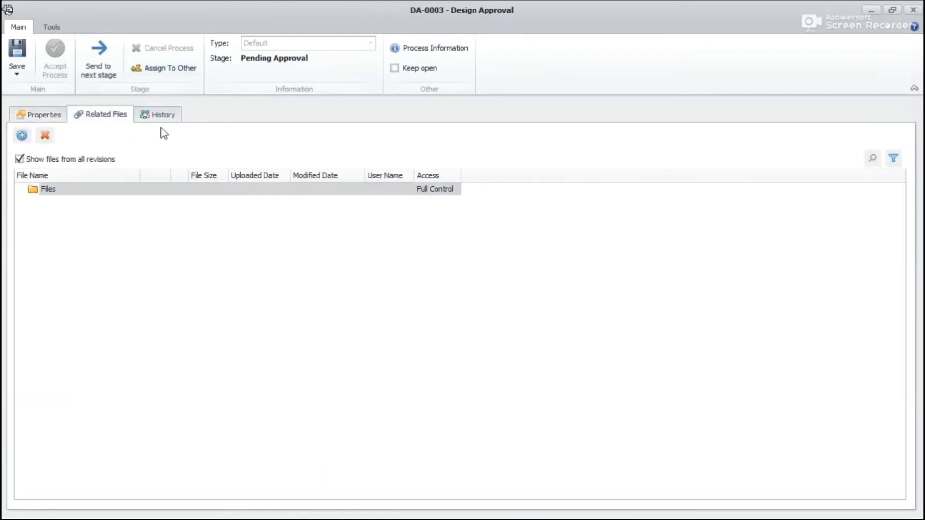
pyautogui.click(161, 116)
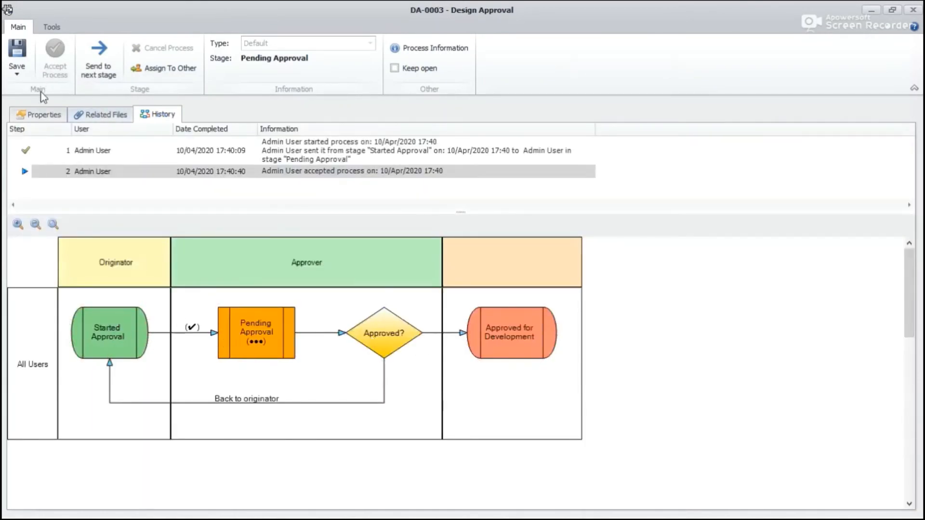
pyautogui.click(39, 115)
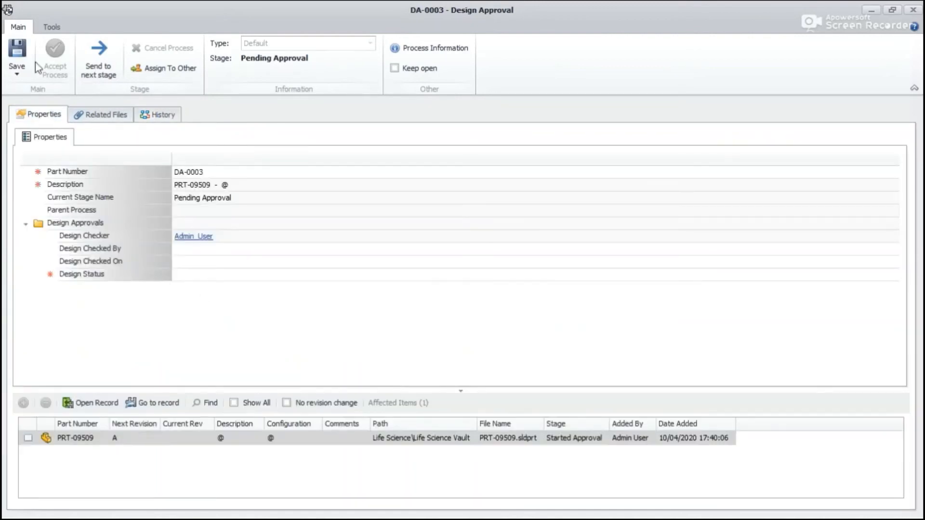
pyautogui.click(199, 272)
pyautogui.click(179, 274)
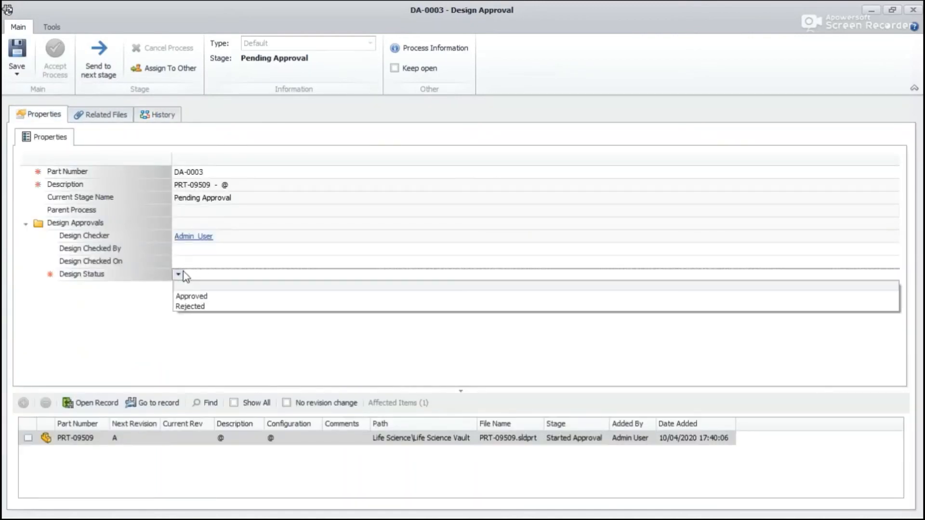
pyautogui.click(189, 295)
pyautogui.click(18, 62)
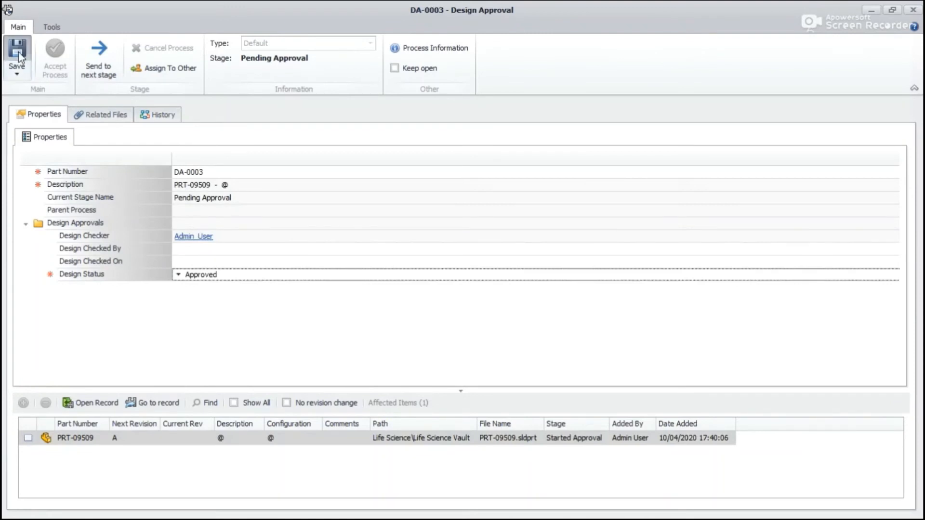
pyautogui.click(98, 60)
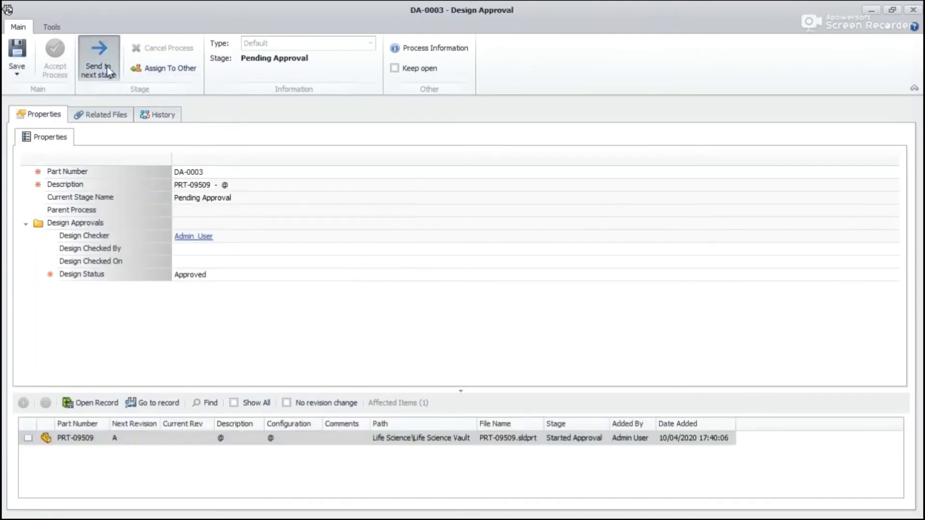
pyautogui.click(493, 314)
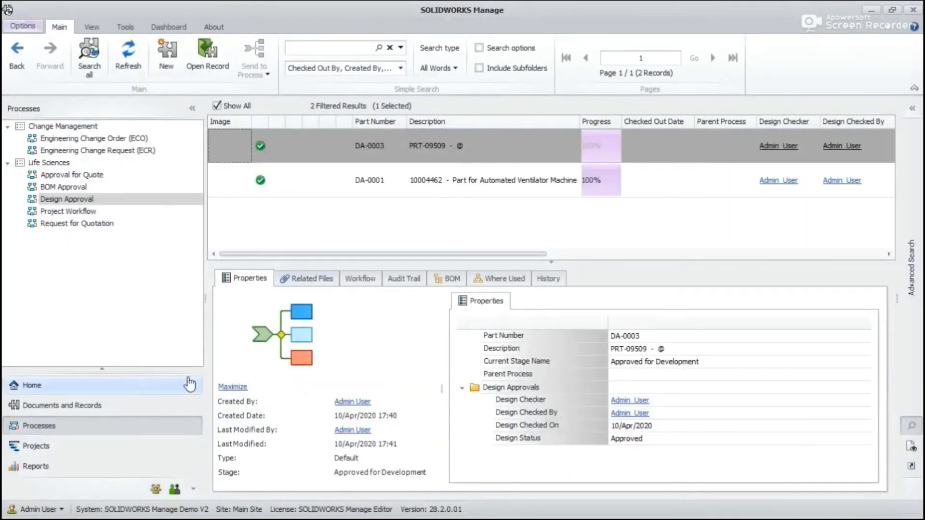
# - Check the related files of DA-0003 and refresh the DesignData records of Project 0006 to view part PRT-09509
pyautogui.click(308, 283)
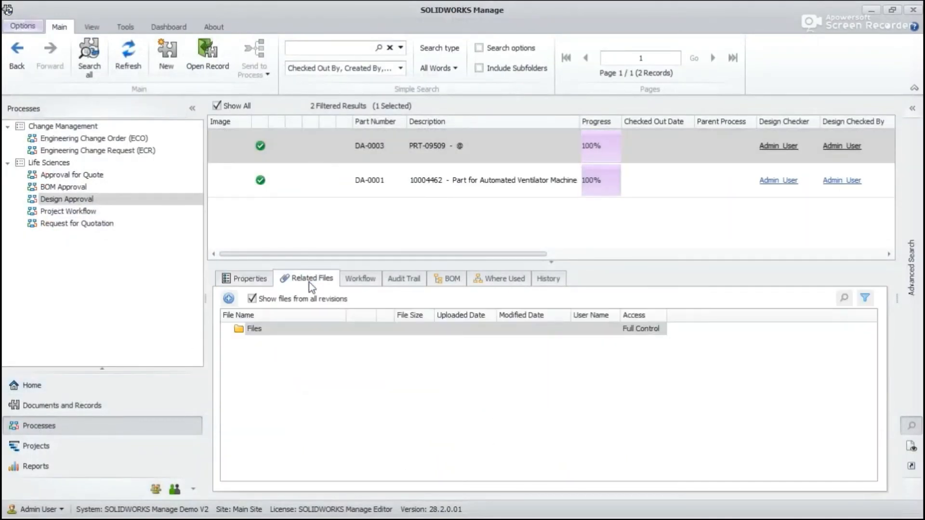
pyautogui.click(247, 279)
pyautogui.click(61, 406)
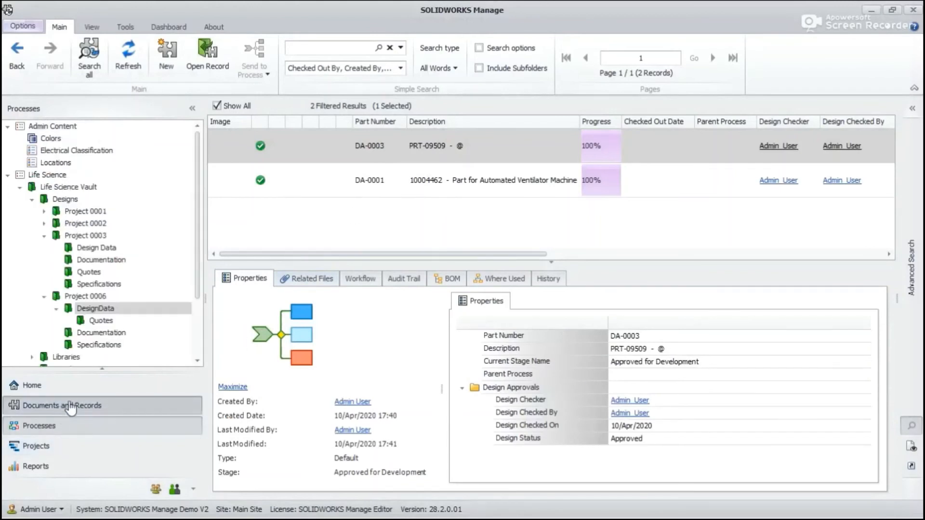
pyautogui.click(128, 57)
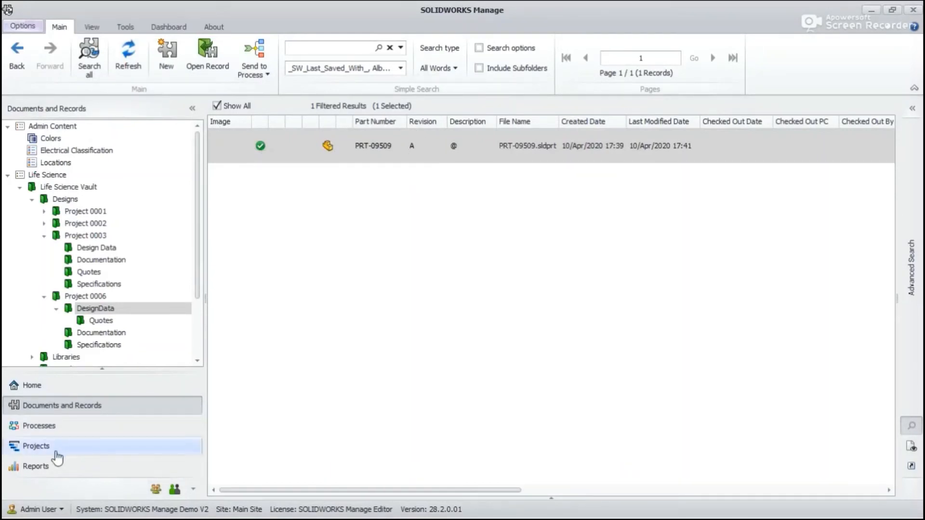
# - Open Project Workflow process PROD-00026, set Alpha Testing Complete and Beta Testing Complete to Yes, and save it
pyautogui.click(39, 426)
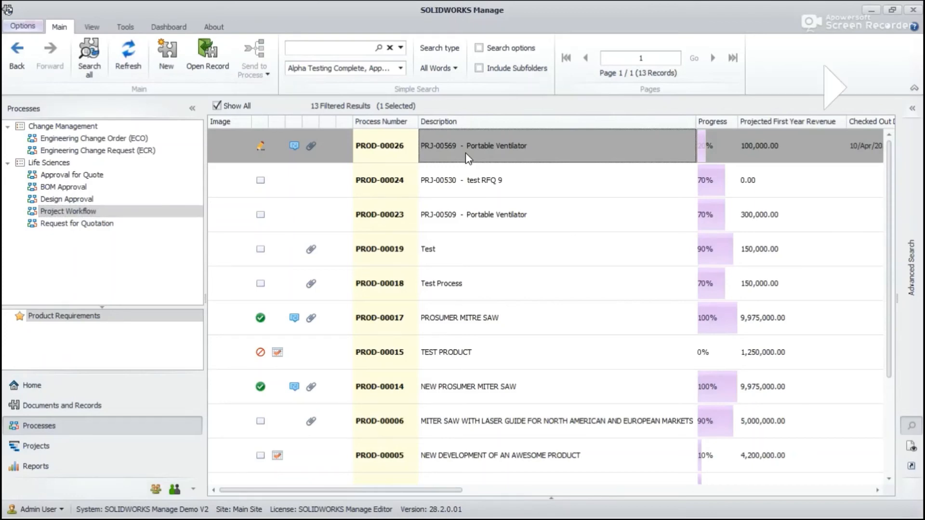
pyautogui.doubleClick(477, 164)
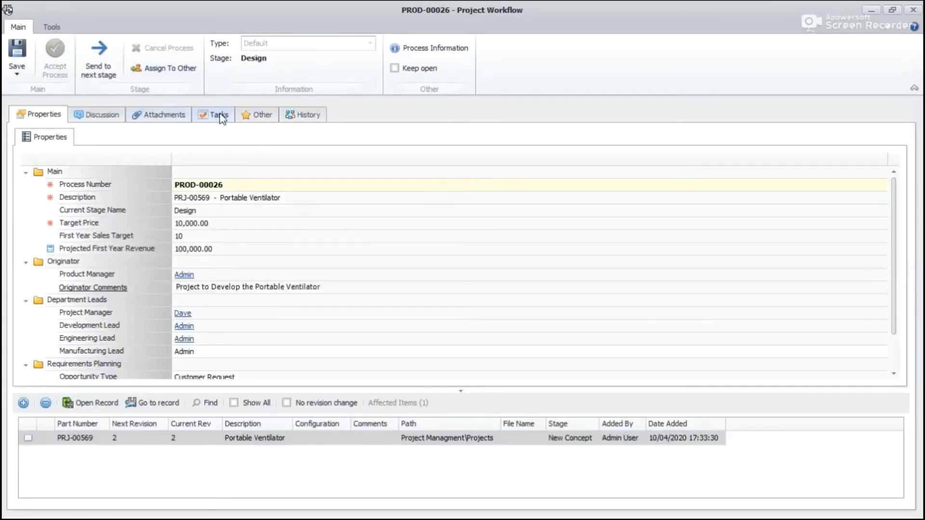
pyautogui.click(17, 49)
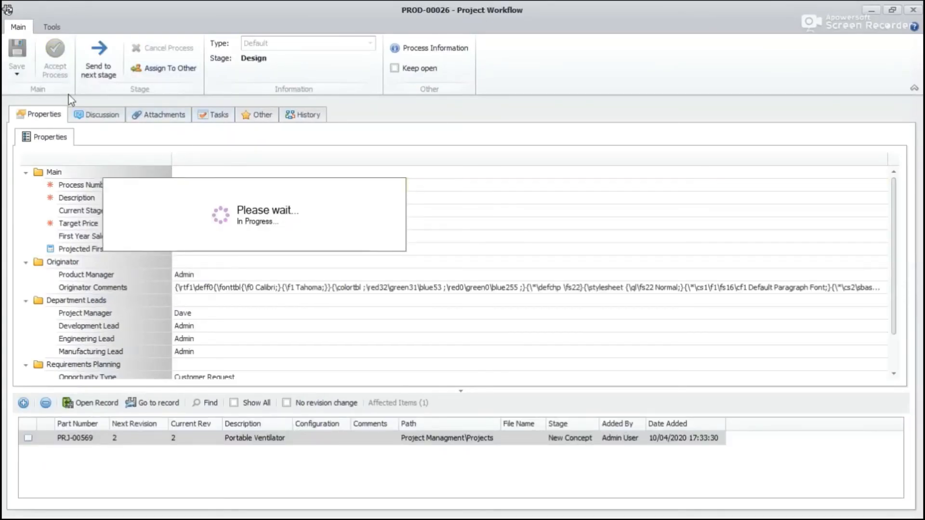
pyautogui.scroll(-1, 277, 256)
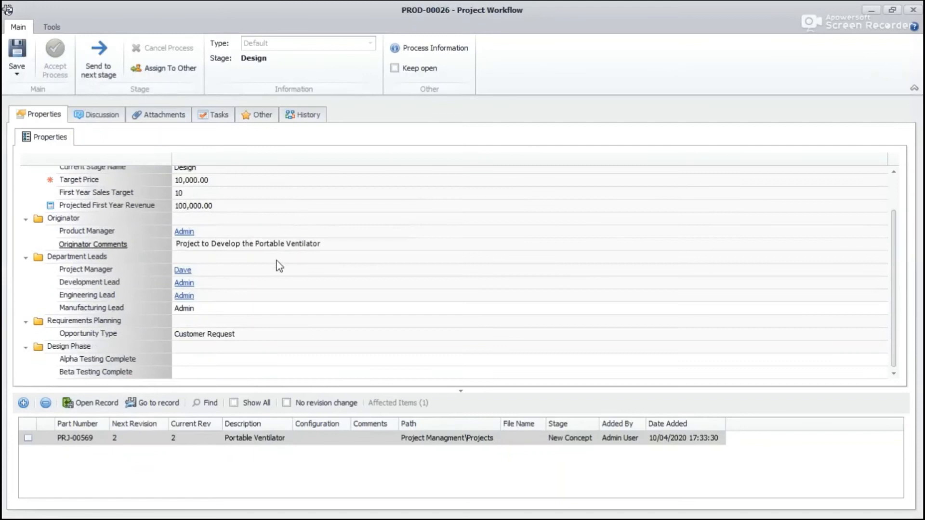
pyautogui.click(177, 361)
pyautogui.click(177, 360)
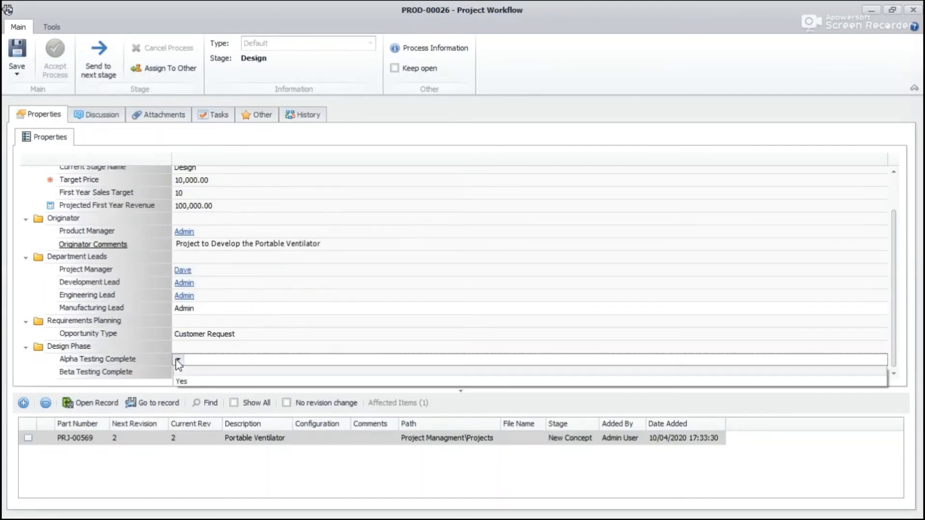
pyautogui.click(195, 383)
pyautogui.click(187, 373)
pyautogui.click(188, 372)
pyautogui.click(188, 394)
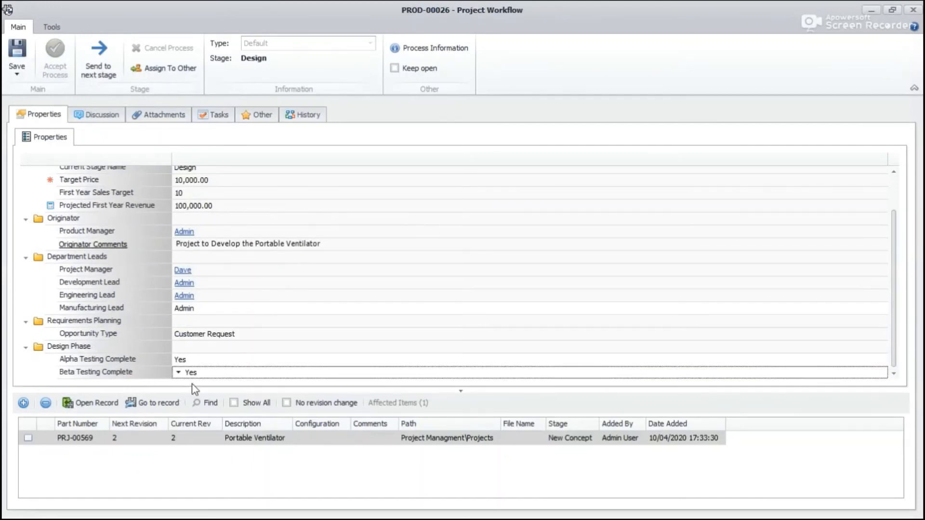
pyautogui.click(109, 480)
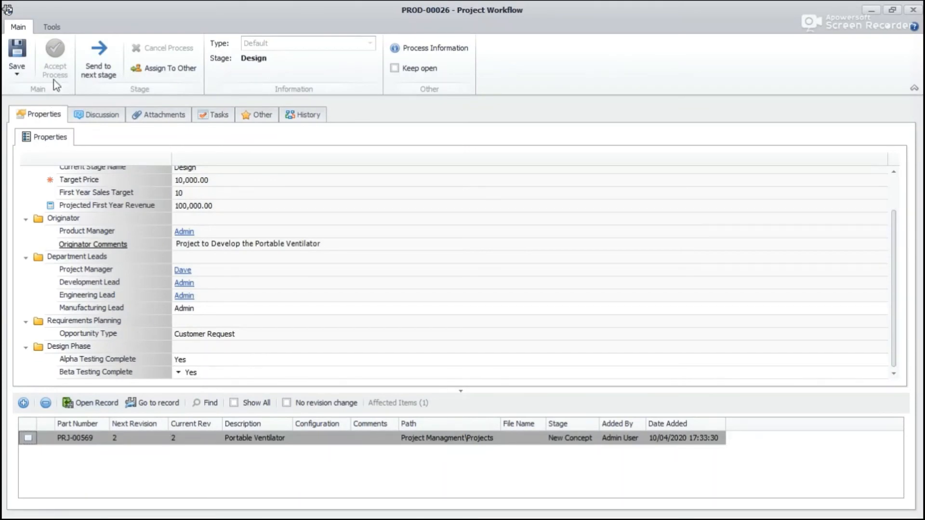
pyautogui.click(17, 53)
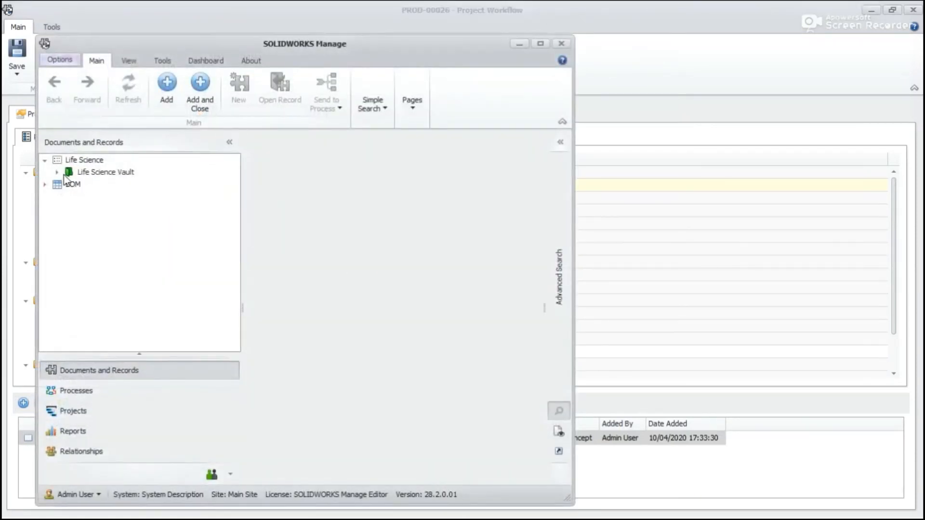
# - Try to add part PRT-09509 from the DesignData folder of Project 0006 to the affected items of PROD-00026
pyautogui.click(57, 172)
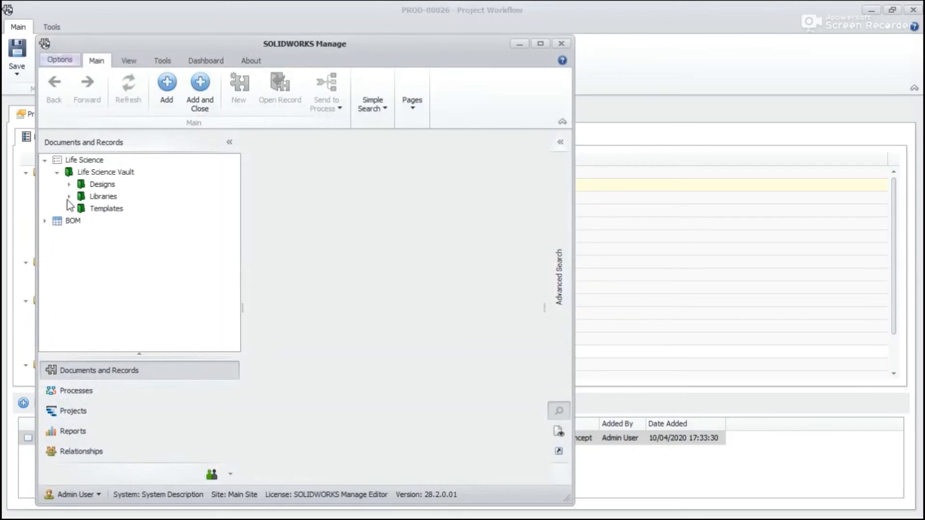
pyautogui.click(69, 185)
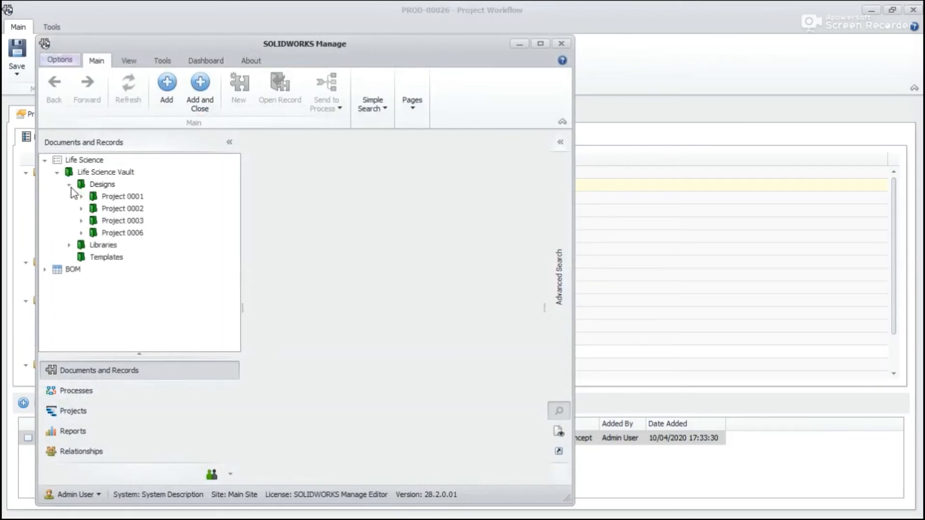
pyautogui.click(81, 234)
pyautogui.click(94, 245)
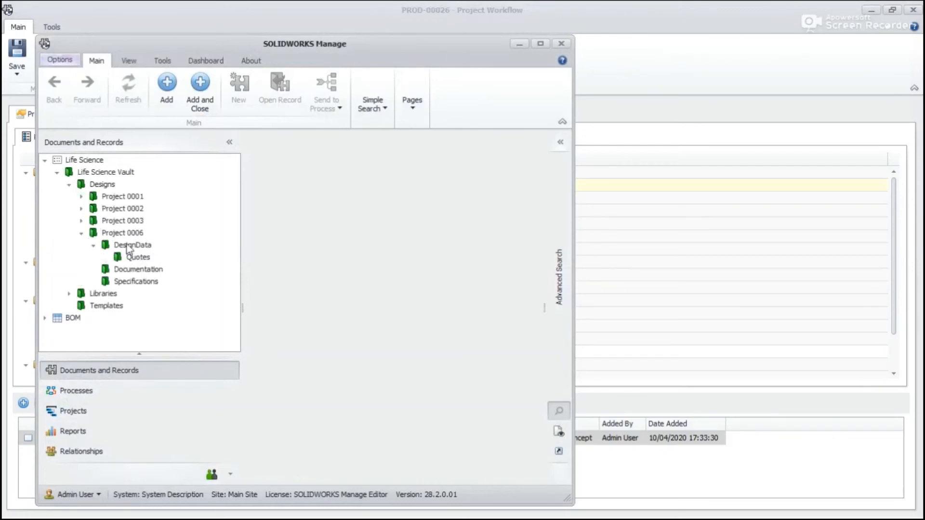
pyautogui.click(130, 245)
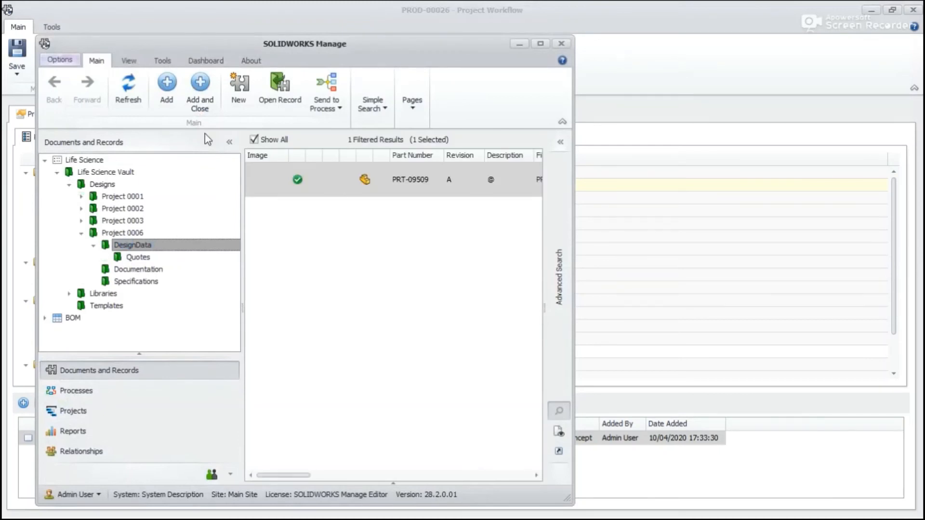
pyautogui.click(200, 102)
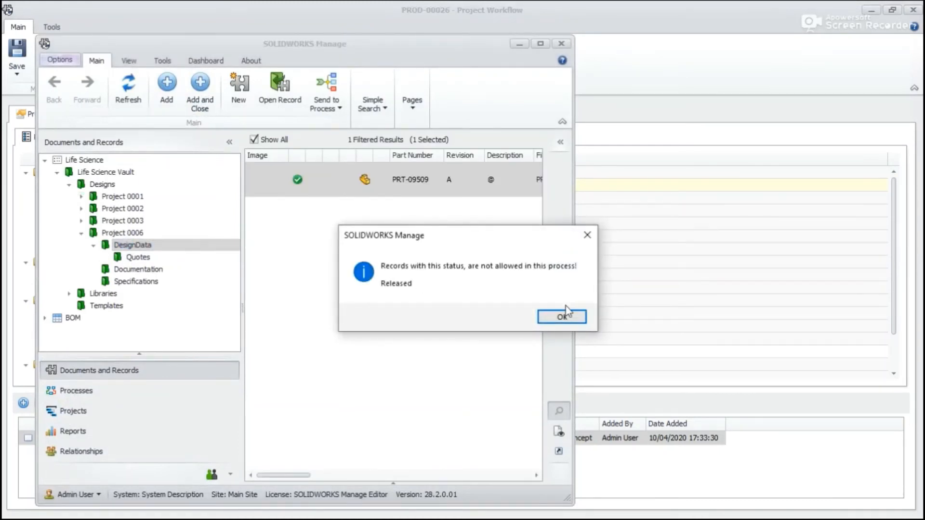
pyautogui.click(562, 317)
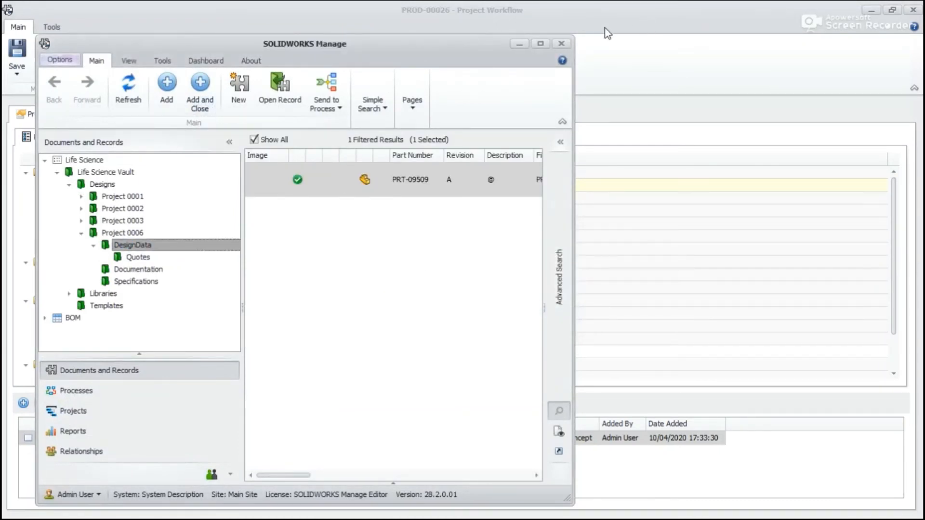
pyautogui.click(562, 43)
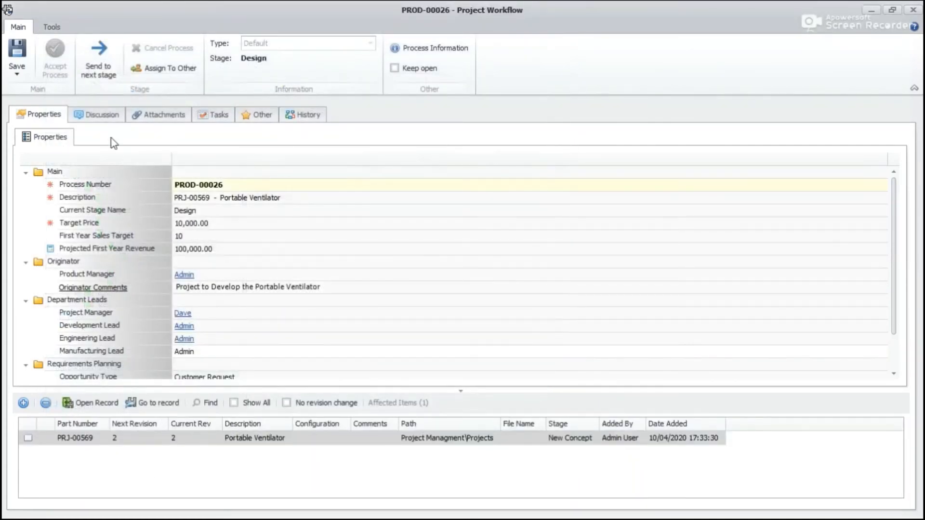
# - Add the comment "Designing One" to the discussion of PROD-00026 and save it
pyautogui.click(85, 117)
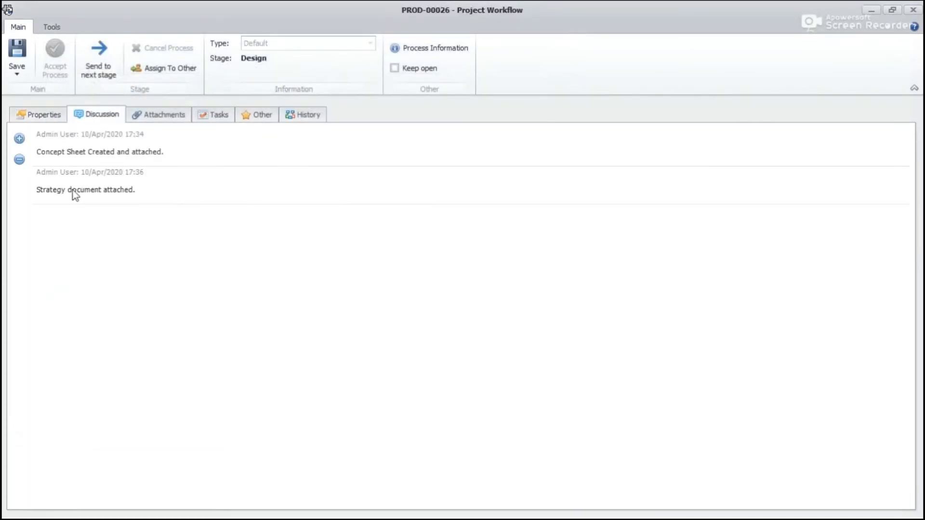
pyautogui.click(20, 139)
pyautogui.write('D')
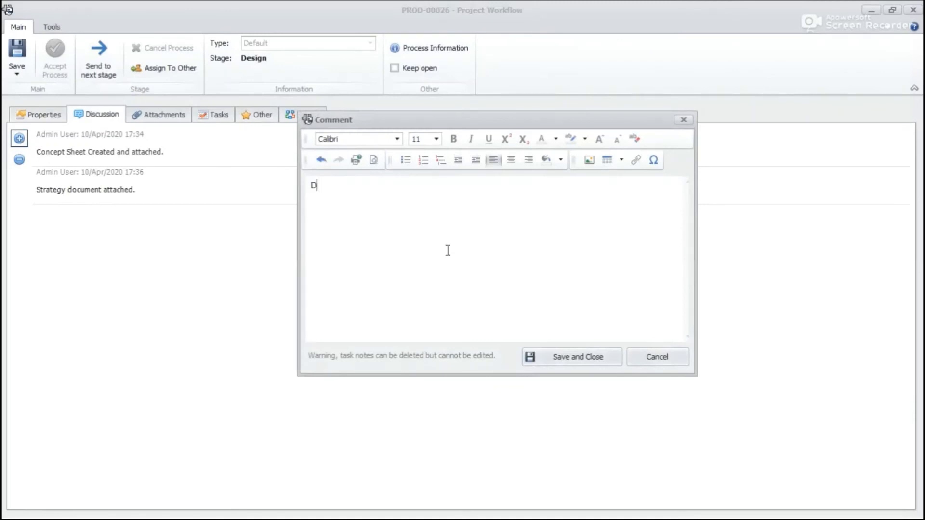
pyautogui.write('esigning D')
pyautogui.press('BackSpace')
pyautogui.write('One')
pyautogui.click(580, 357)
# - Review the attachments, tasks, other details and workflow history of PROD-00026
pyautogui.click(42, 116)
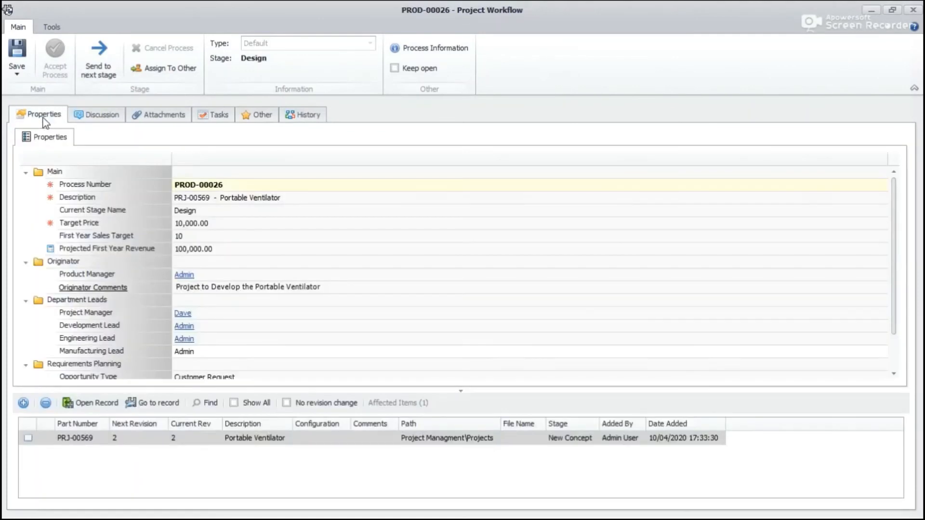
pyautogui.click(188, 115)
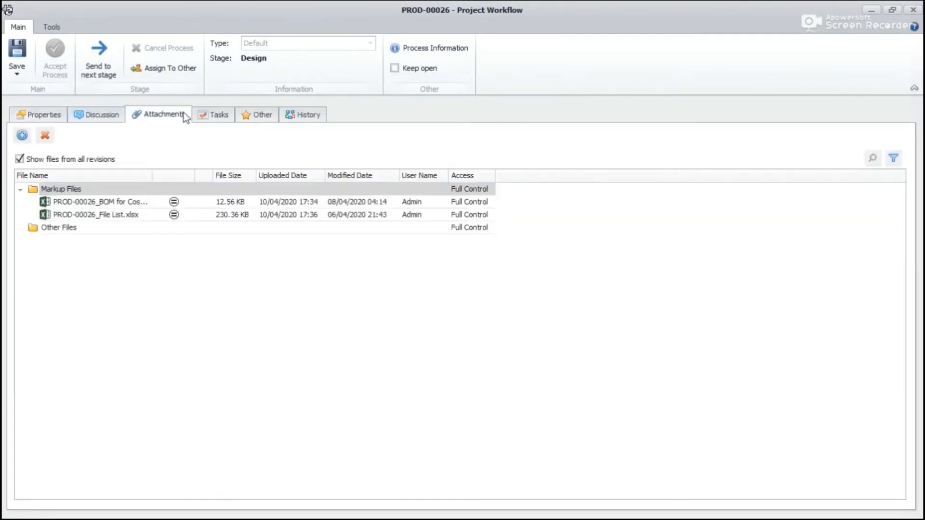
pyautogui.click(21, 135)
pyautogui.click(395, 311)
pyautogui.click(41, 114)
pyautogui.click(220, 116)
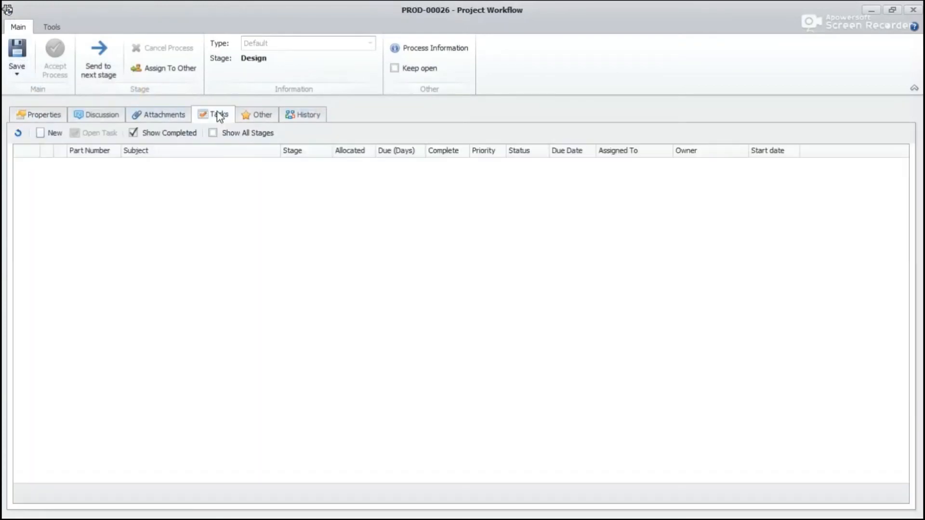
pyautogui.click(262, 118)
pyautogui.click(296, 119)
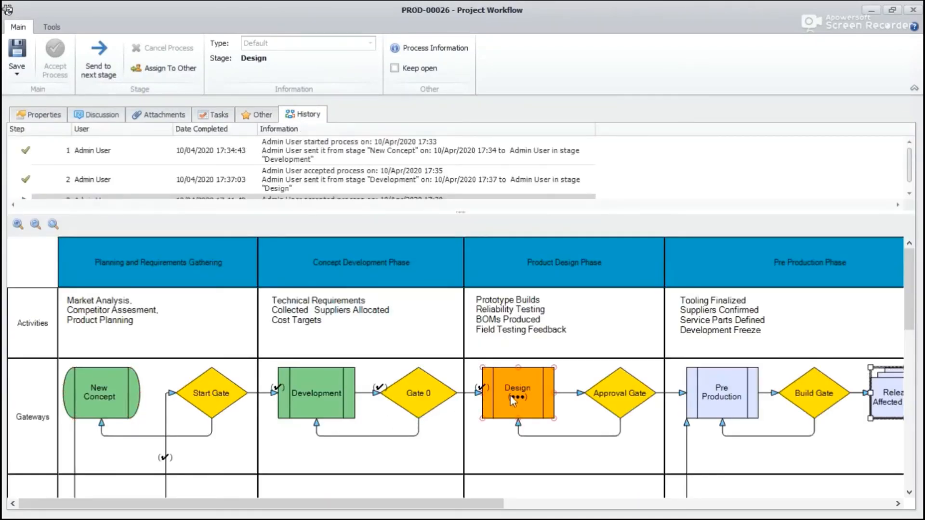
# - Save PROD-00026 and send it from Design to the next stage
pyautogui.click(17, 52)
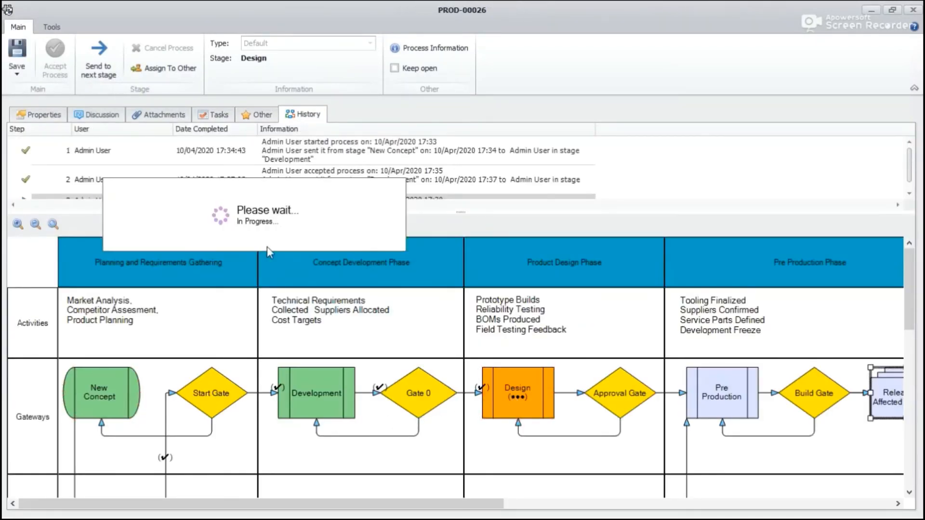
pyautogui.click(99, 58)
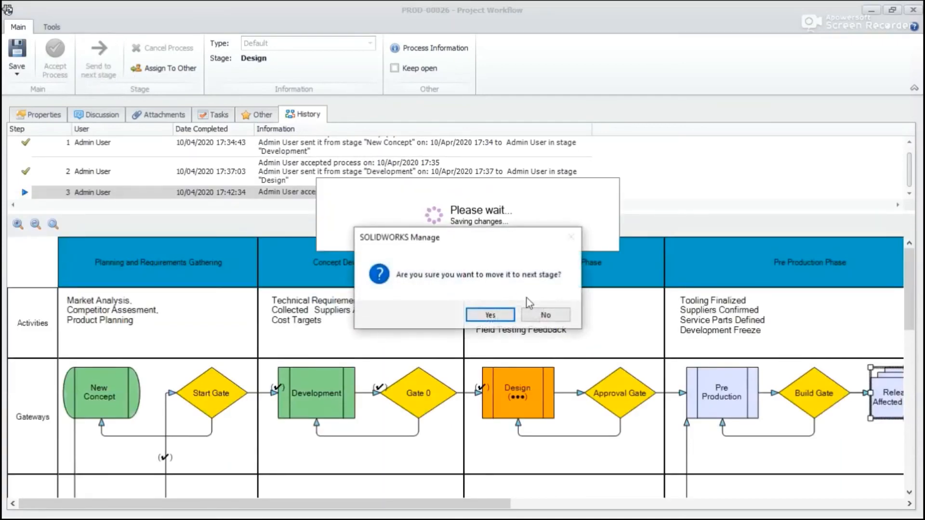
pyautogui.click(490, 315)
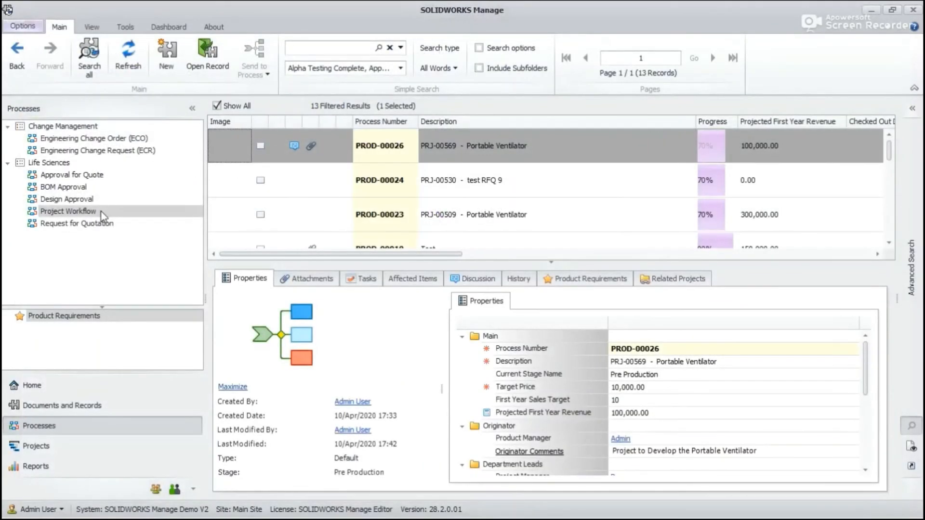
# - Refresh the process list and the Projects list, and check the status of the Portable Ventilator project PRJ-00569
pyautogui.click(128, 57)
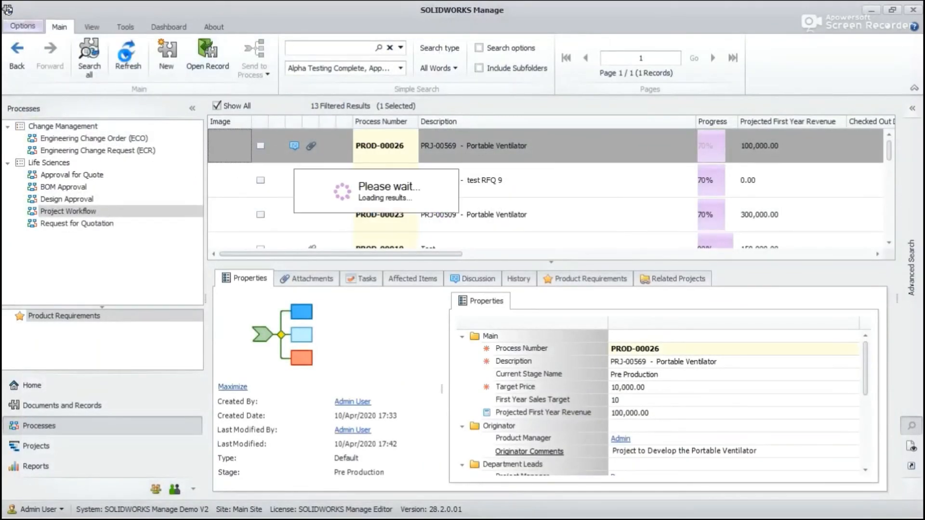
pyautogui.click(39, 445)
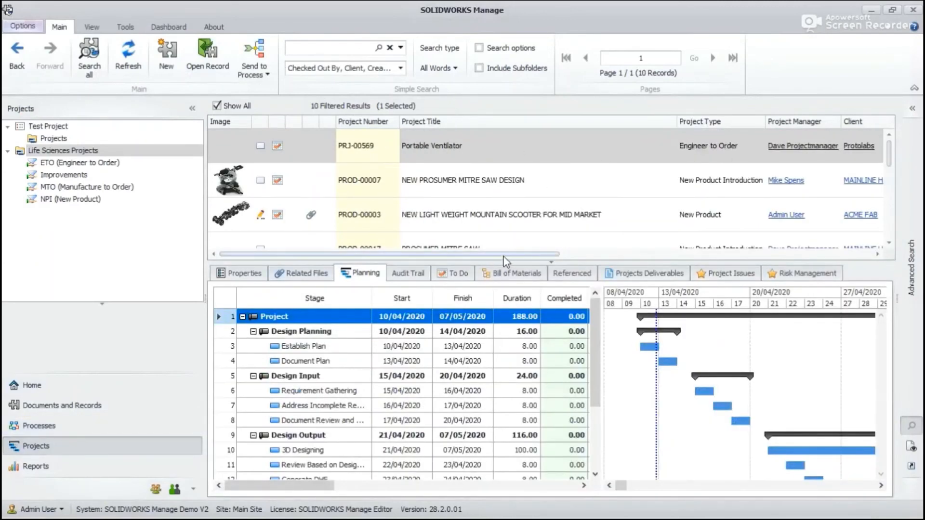
pyautogui.moveTo(504, 255); pyautogui.dragTo(648, 255)
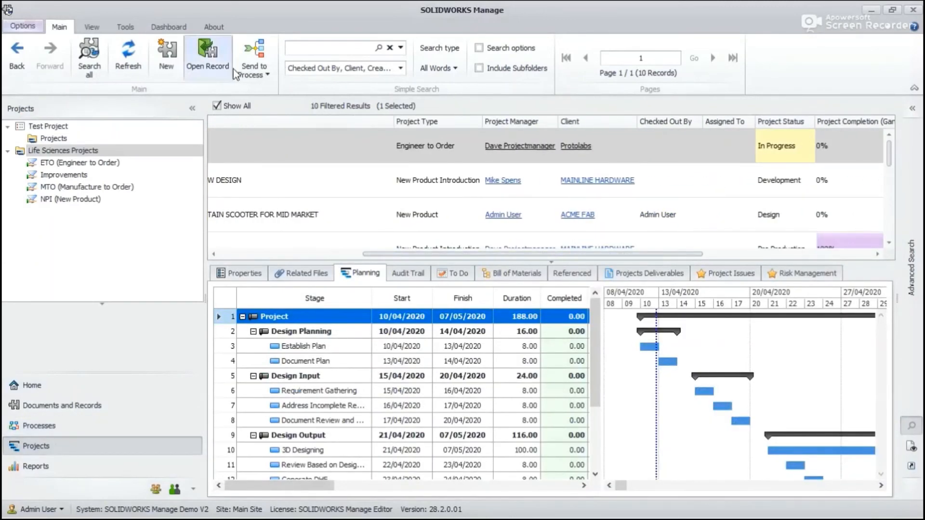
pyautogui.click(124, 53)
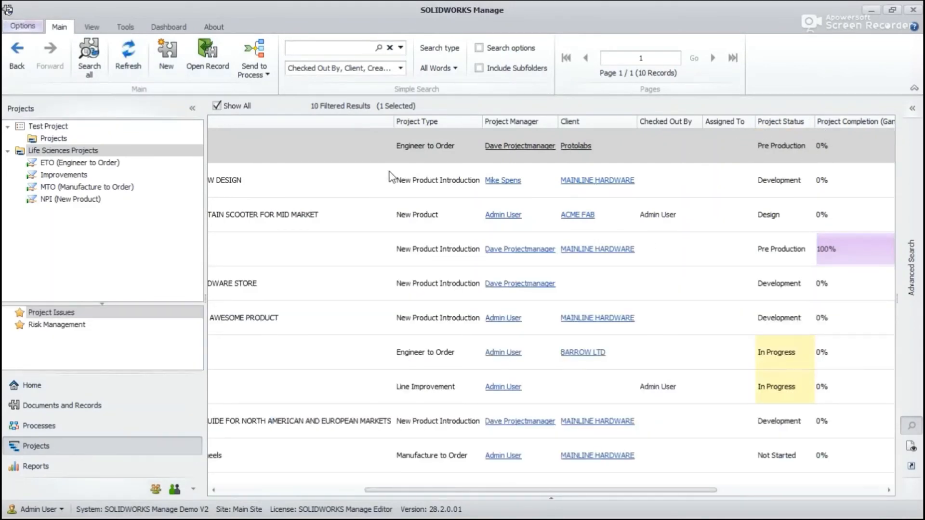
pyautogui.moveTo(414, 491); pyautogui.dragTo(316, 491)
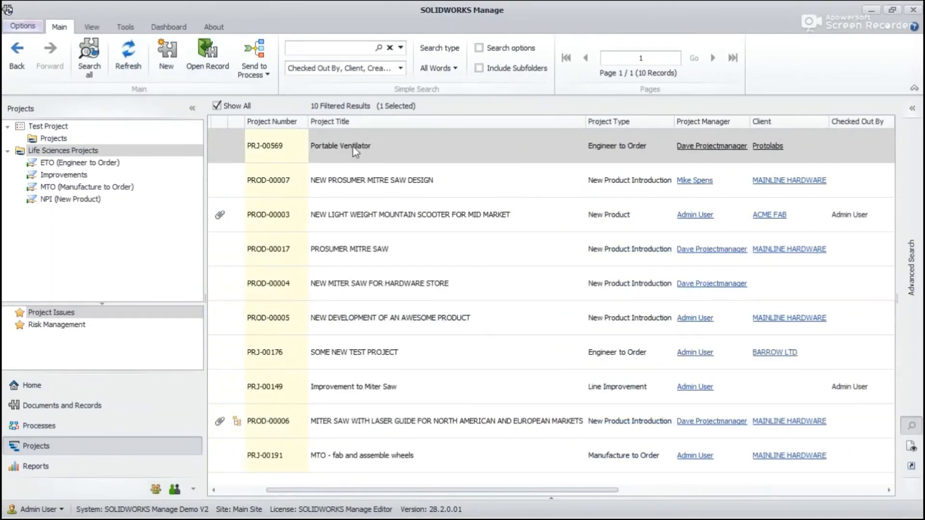
pyautogui.moveTo(442, 491); pyautogui.dragTo(655, 490)
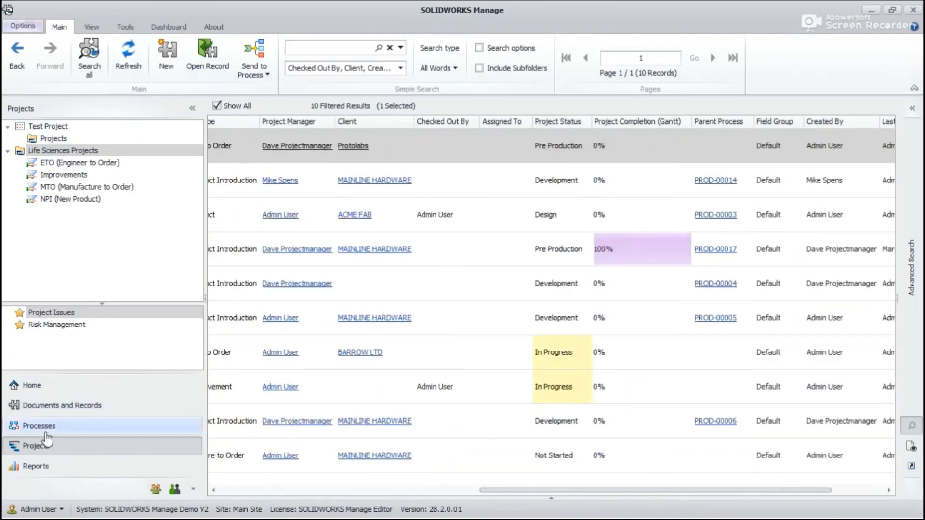
# - Run the New Project Details report for project PRJ-00569 and review its summary and project stages
pyautogui.click(311, 147)
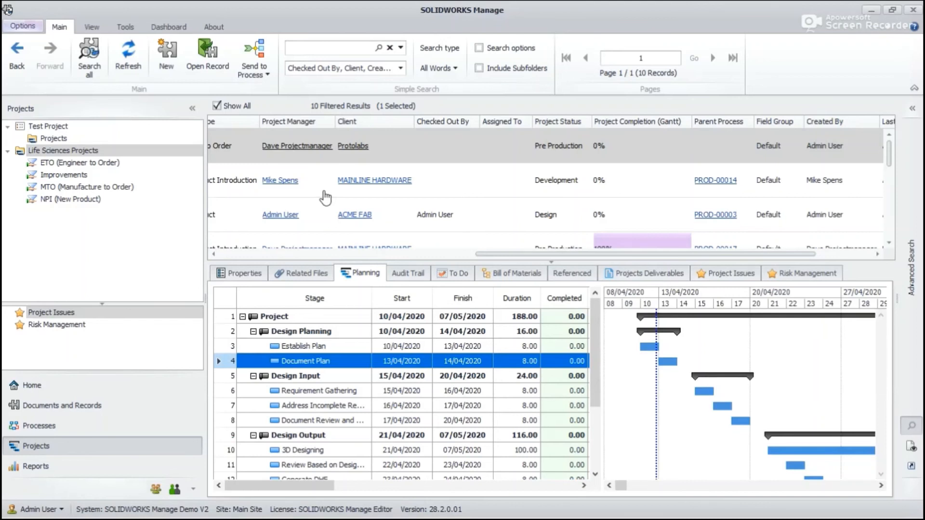
pyautogui.rightClick(380, 145)
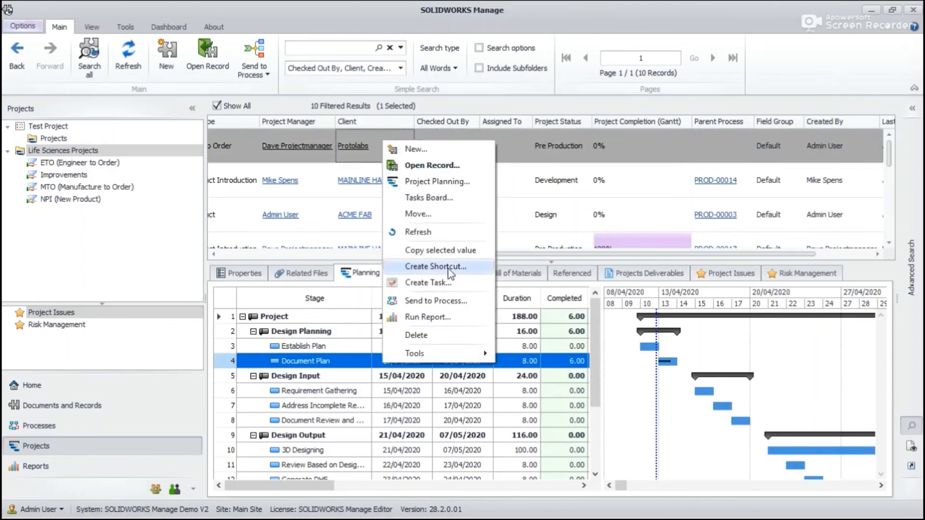
pyautogui.click(427, 317)
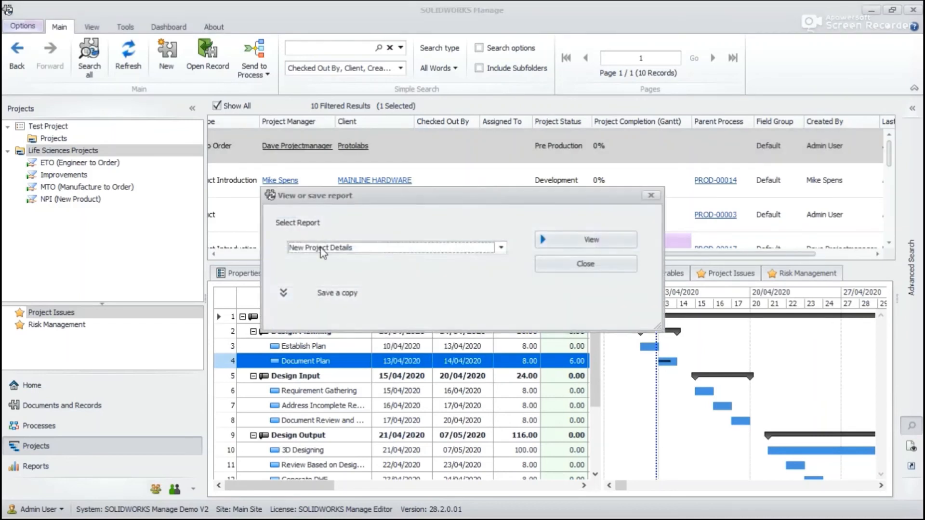
pyautogui.click(586, 237)
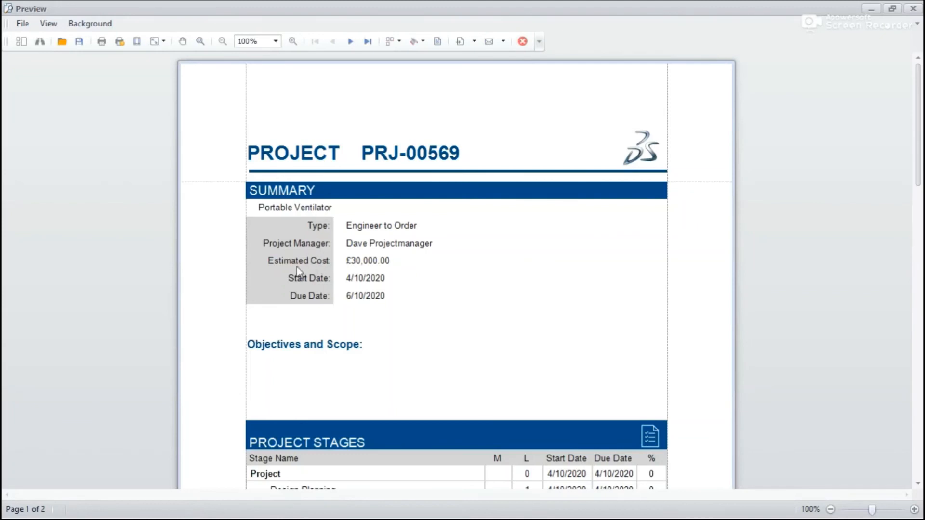
pyautogui.scroll(-8, 398, 295)
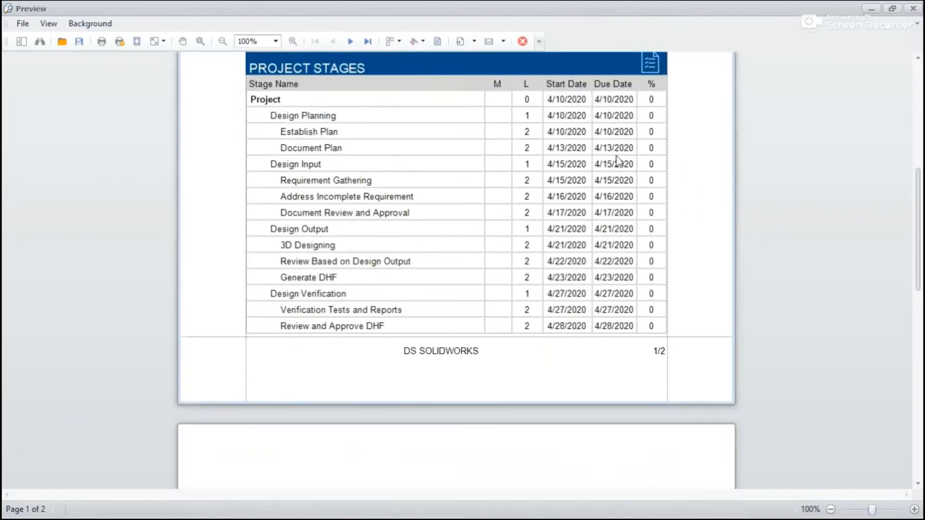
pyautogui.scroll(-6, 477, 223)
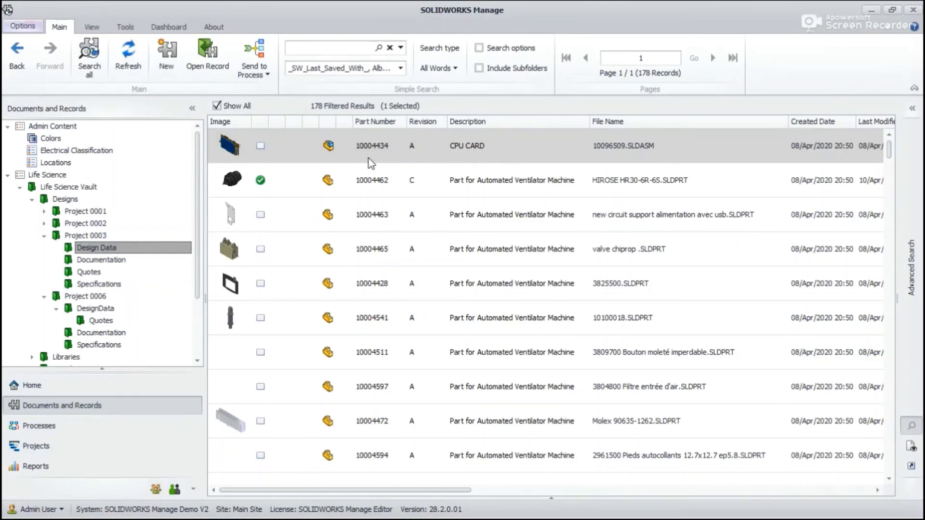
# - Run the Generate DHF report for the CPU CARD assembly 10004434 in Project 0003's Design Data and review its creation and modification details
pyautogui.click(229, 151)
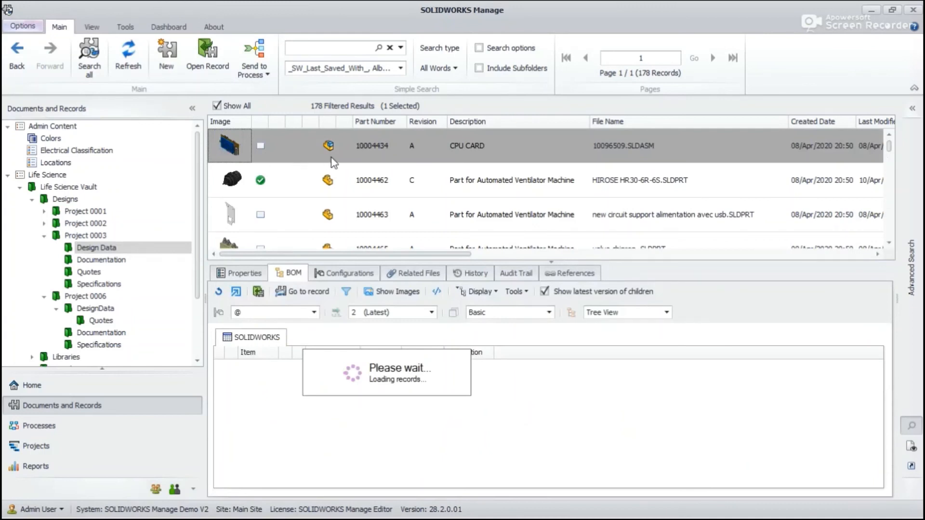
pyautogui.rightClick(324, 148)
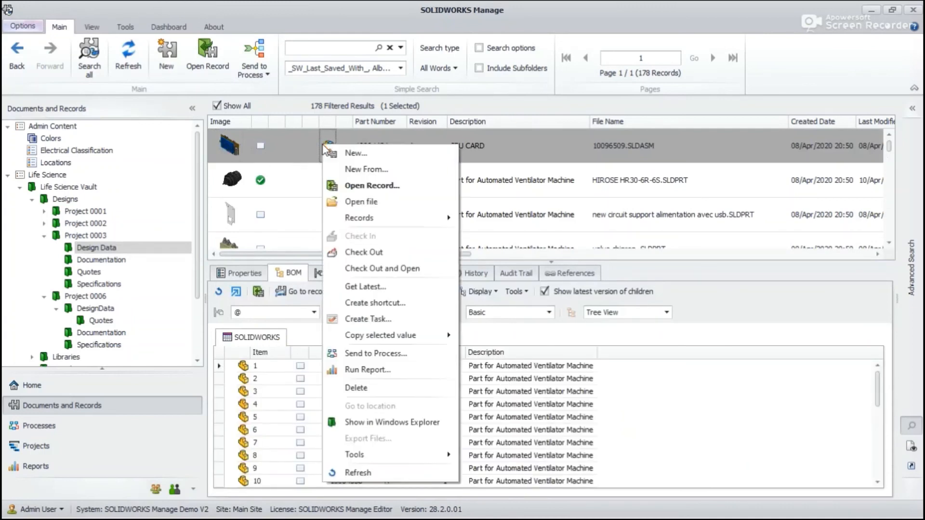
pyautogui.click(376, 373)
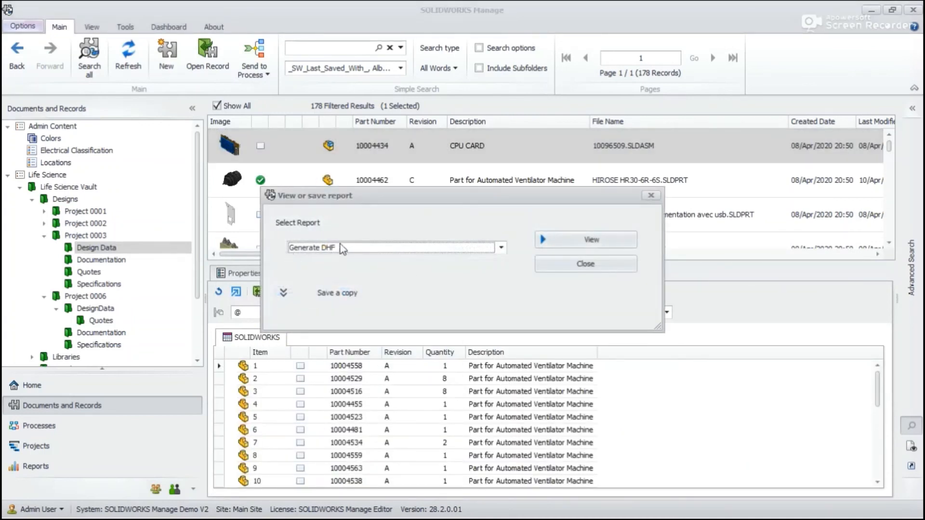
pyautogui.click(570, 239)
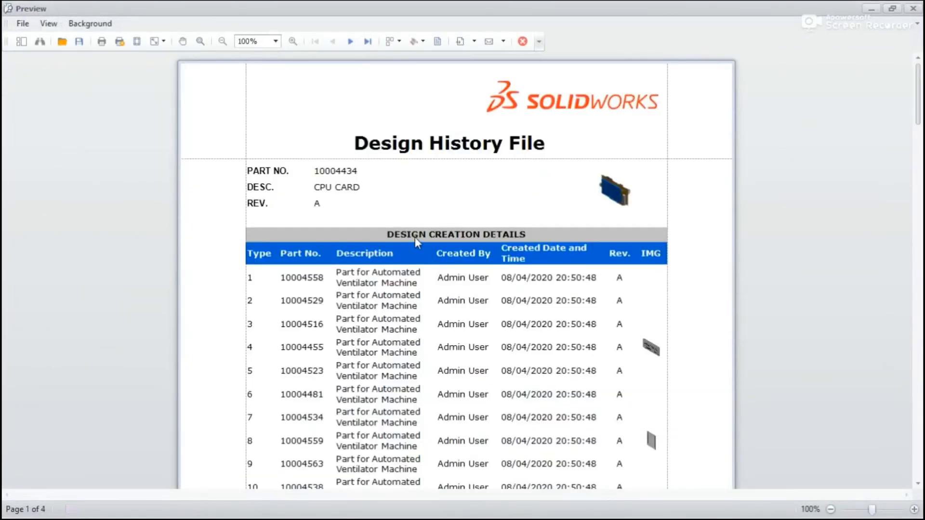
pyautogui.scroll(-3, 339, 284)
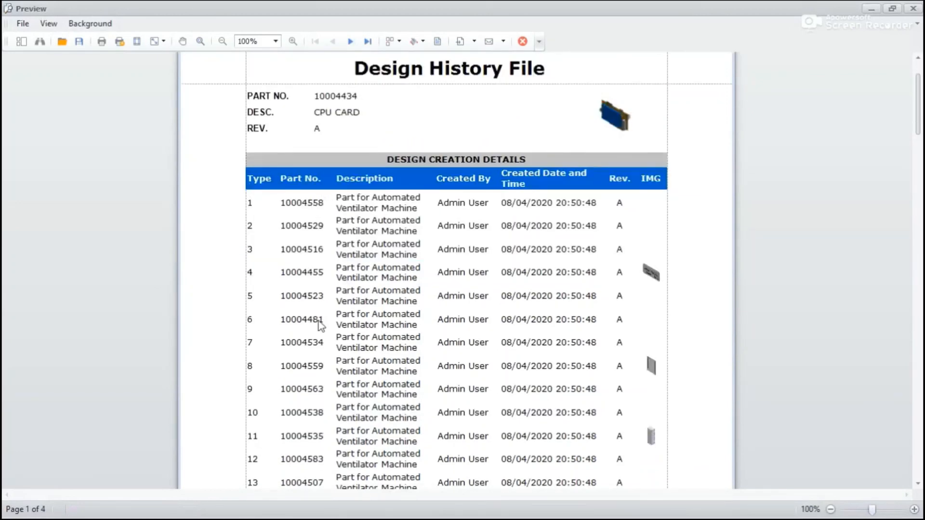
pyautogui.scroll(-15, 479, 273)
pyautogui.scroll(-13, 482, 284)
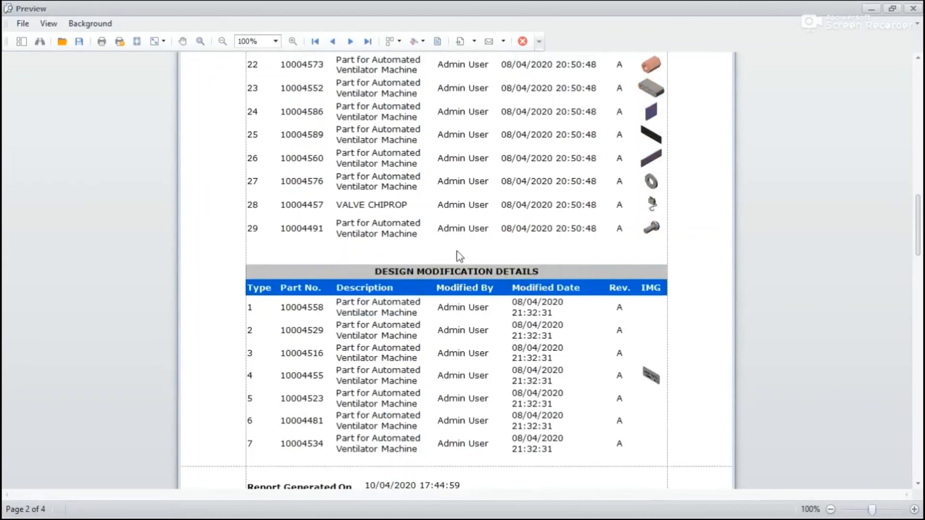
pyautogui.scroll(-10, 535, 272)
pyautogui.scroll(-20, 540, 273)
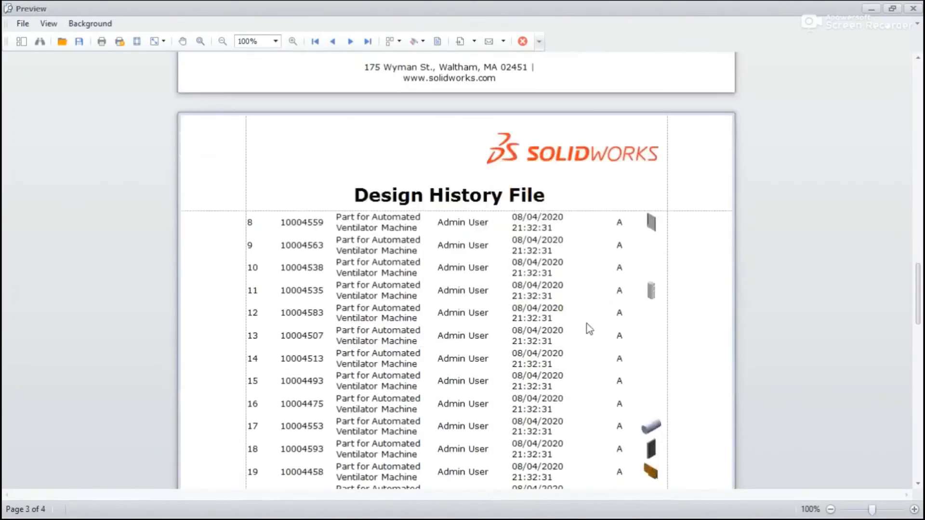
pyautogui.scroll(-11, 583, 313)
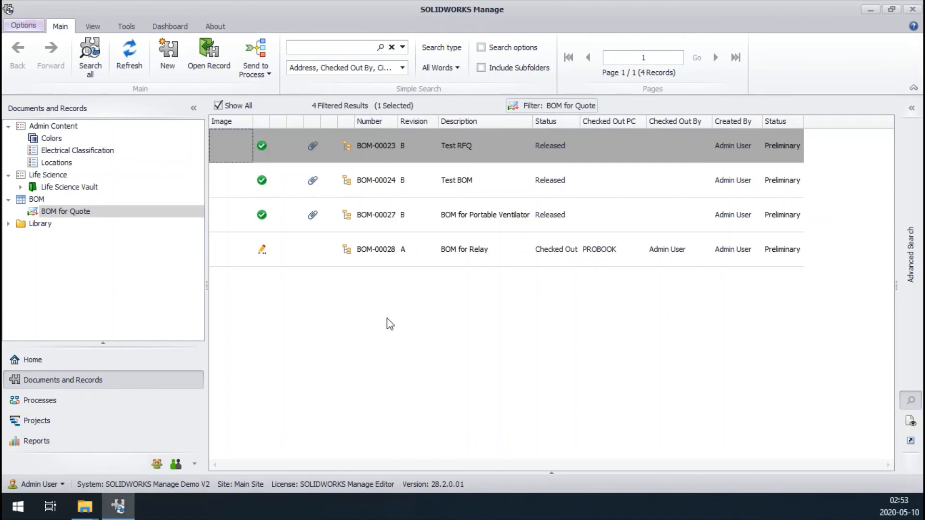
# - Display the Life Sciences dashboard and examine its Tasks Status, RFQ Status and ECO Status charts
pyautogui.click(161, 28)
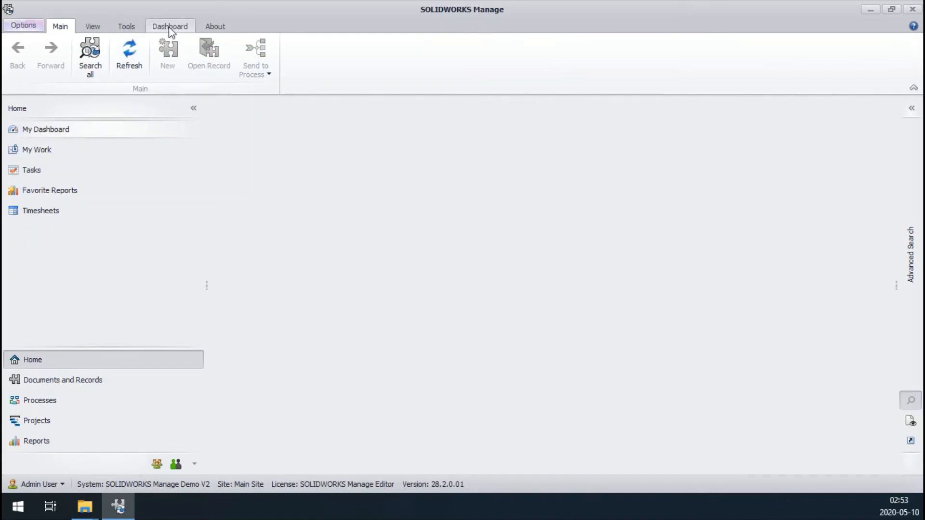
pyautogui.click(172, 27)
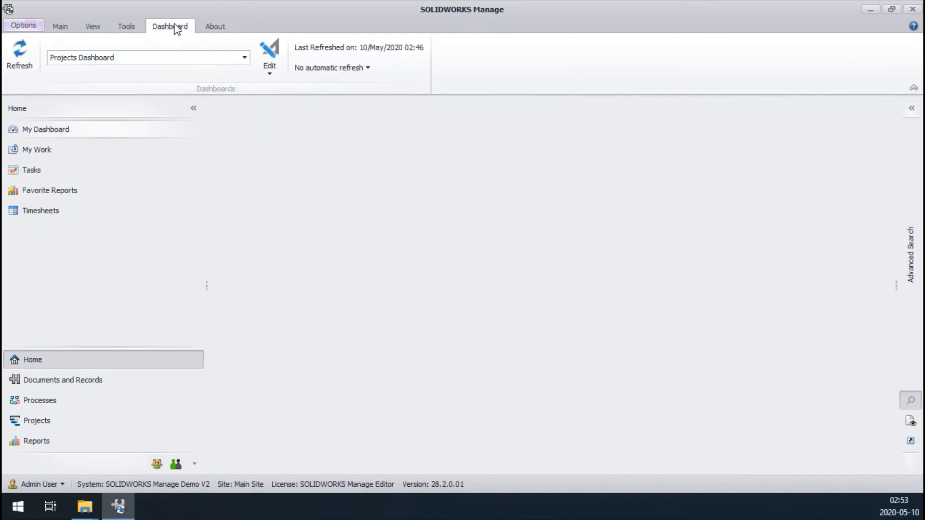
pyautogui.click(155, 60)
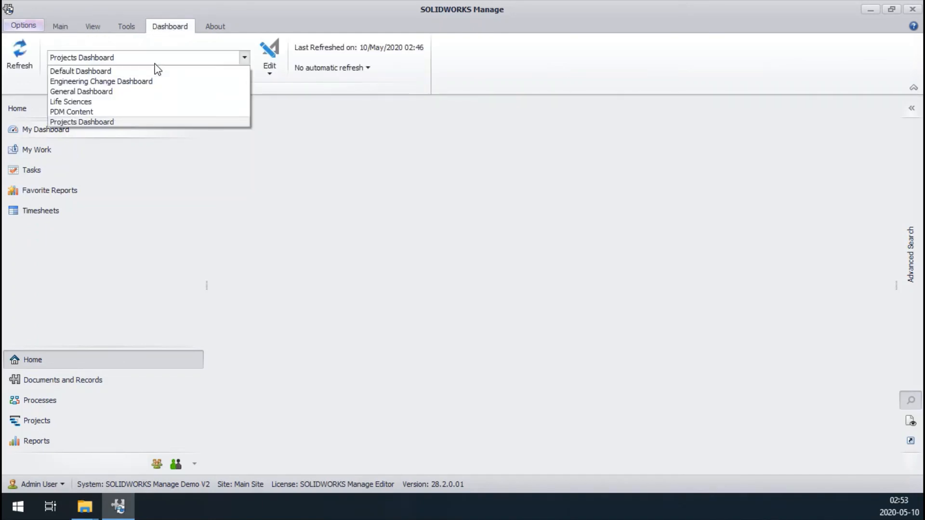
pyautogui.click(112, 102)
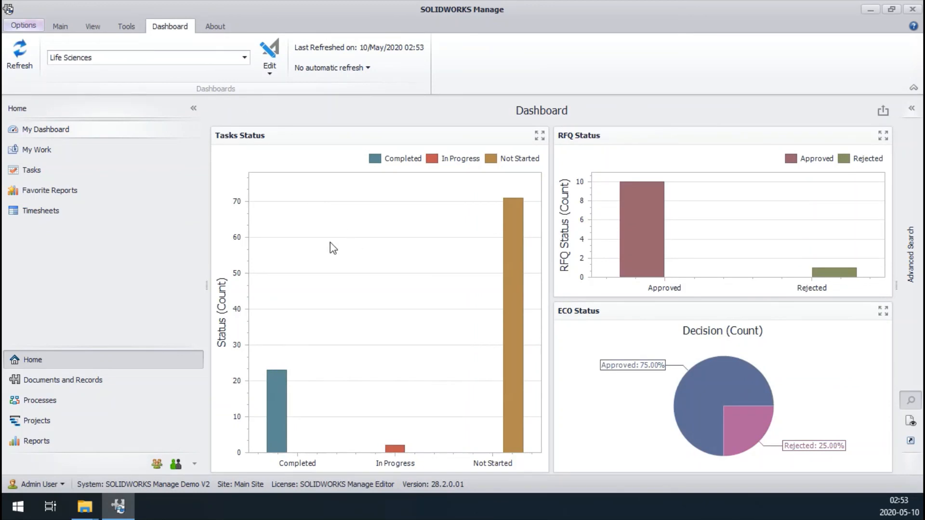
pyautogui.moveTo(271, 389)
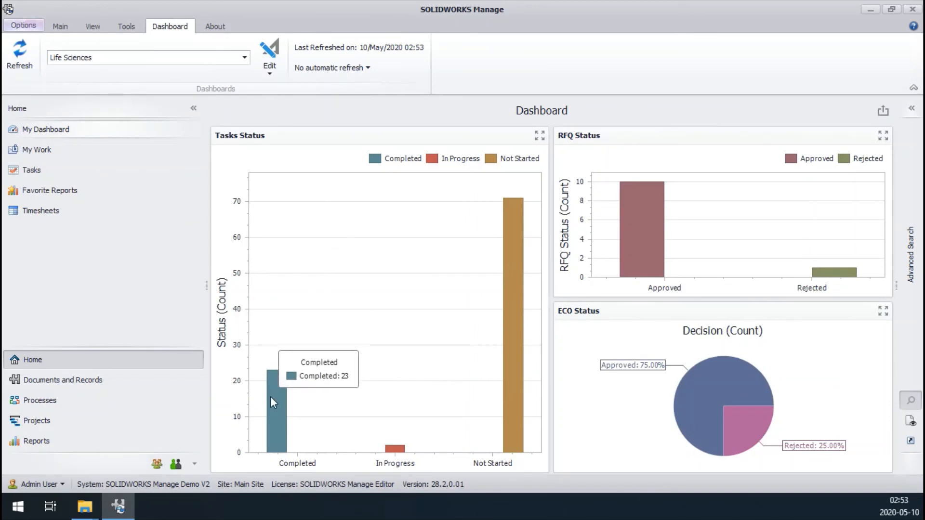
pyautogui.moveTo(398, 450)
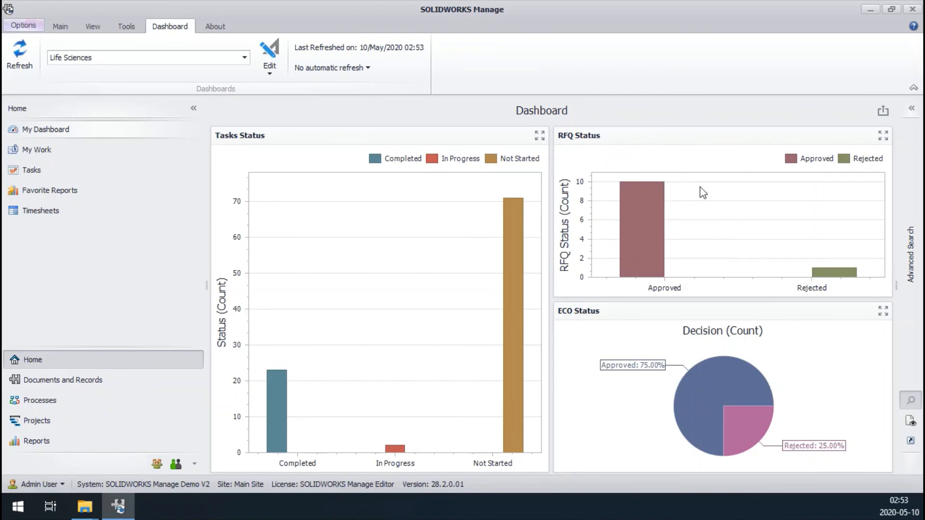
pyautogui.moveTo(648, 248)
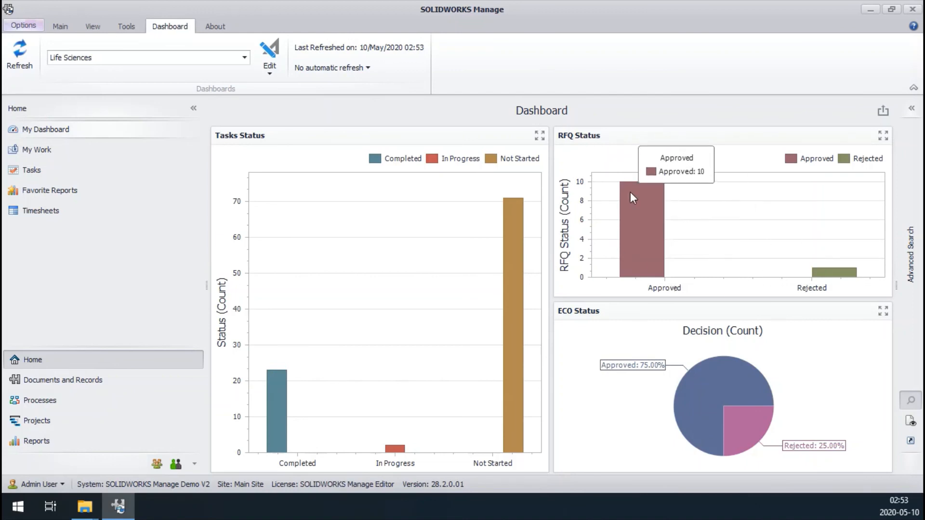
pyautogui.moveTo(837, 263)
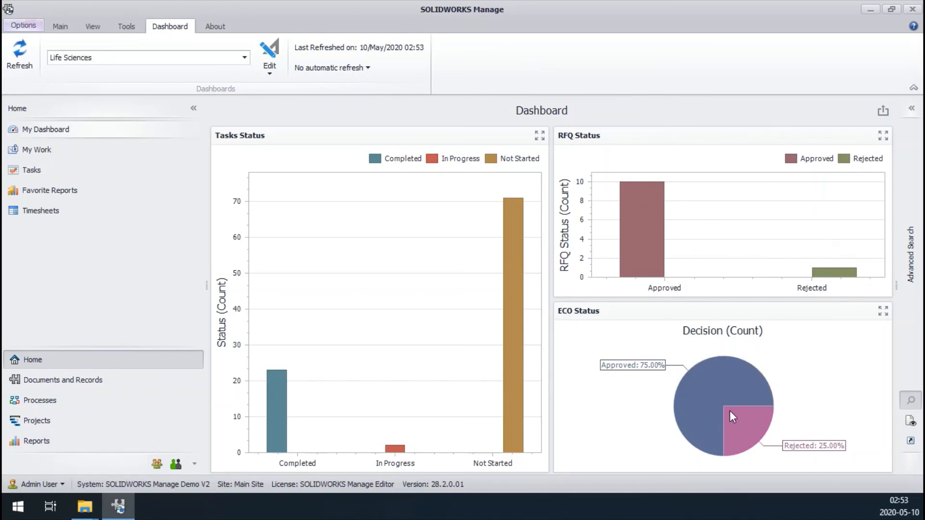
pyautogui.moveTo(728, 408)
# - Switch to the Projects Dashboard and filter its projects and tasks by the third user in the Users list
pyautogui.click(244, 57)
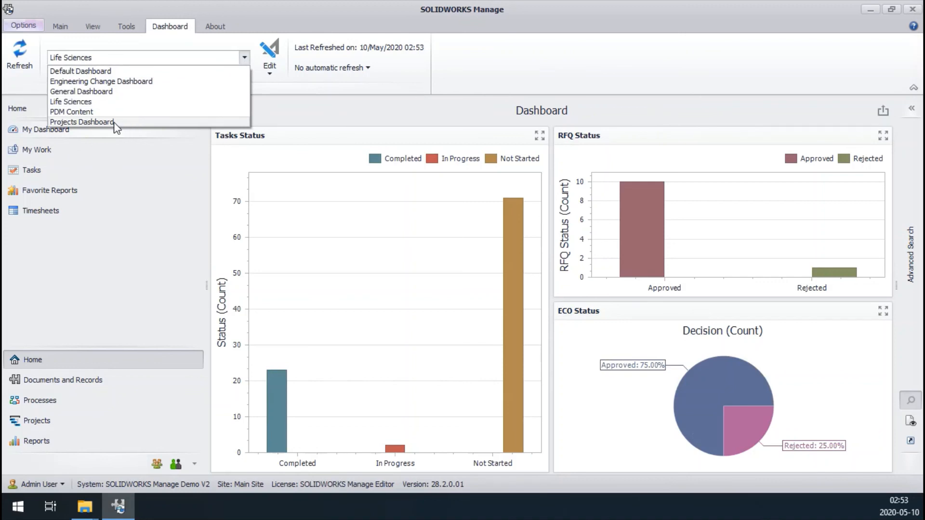
pyautogui.click(82, 122)
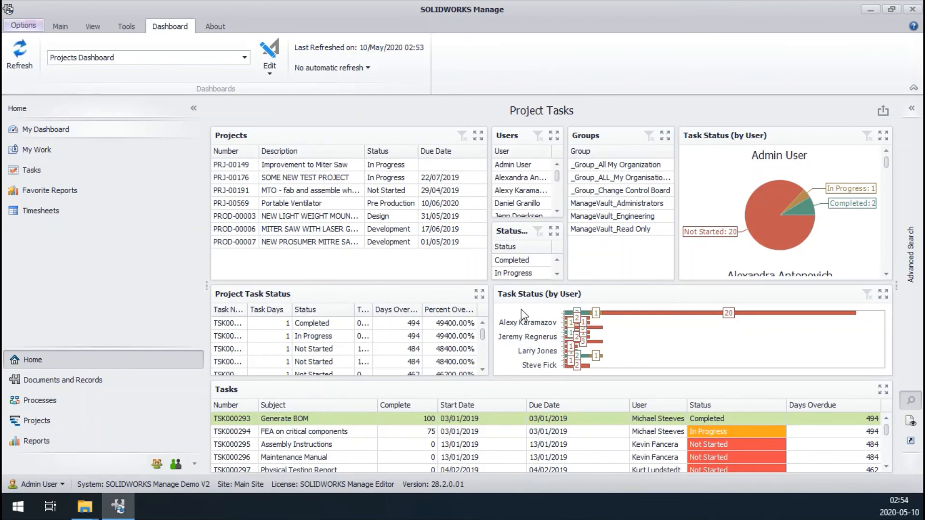
pyautogui.moveTo(580, 348)
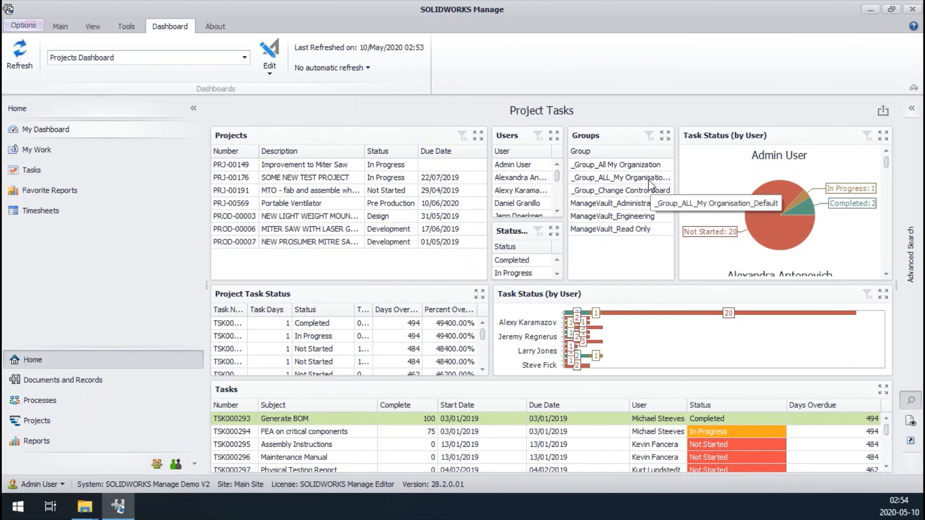
pyautogui.click(514, 193)
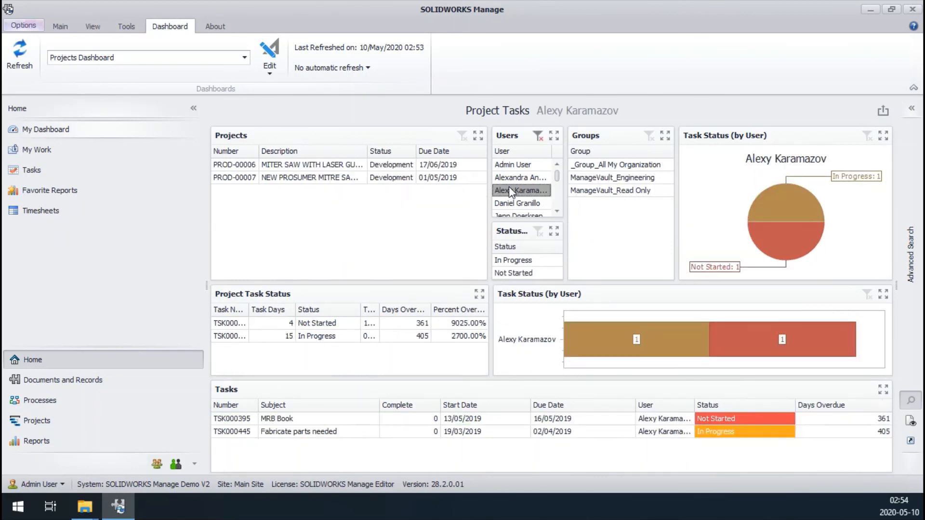